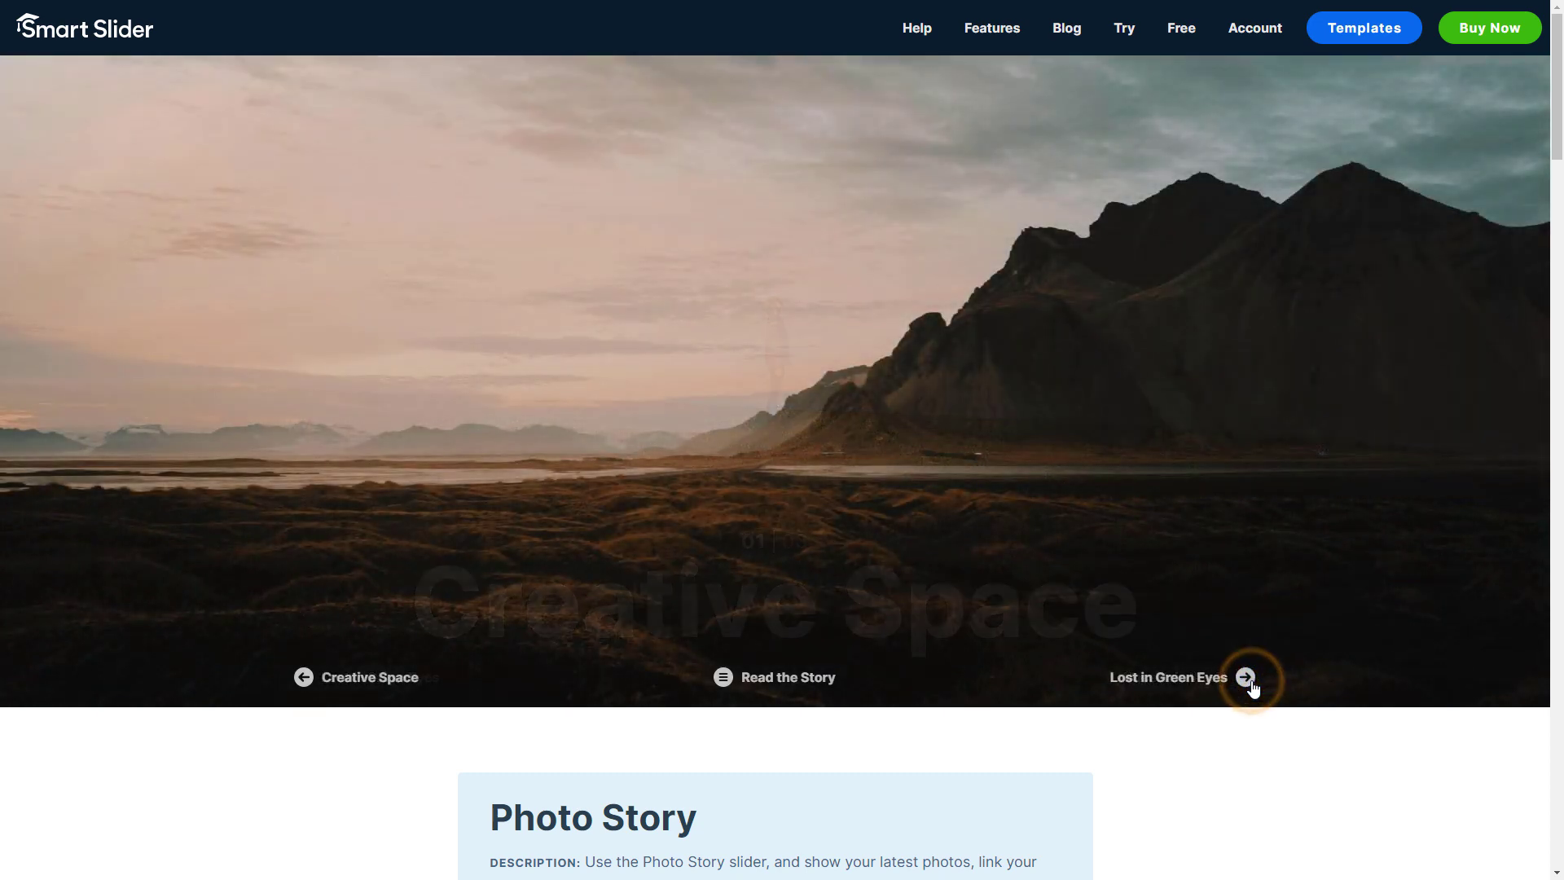
Advance the Photo Story demo slider past Uncertain World and Lost in Green Eyes
{"action": "left_click", "coordinate": [1251, 685]}
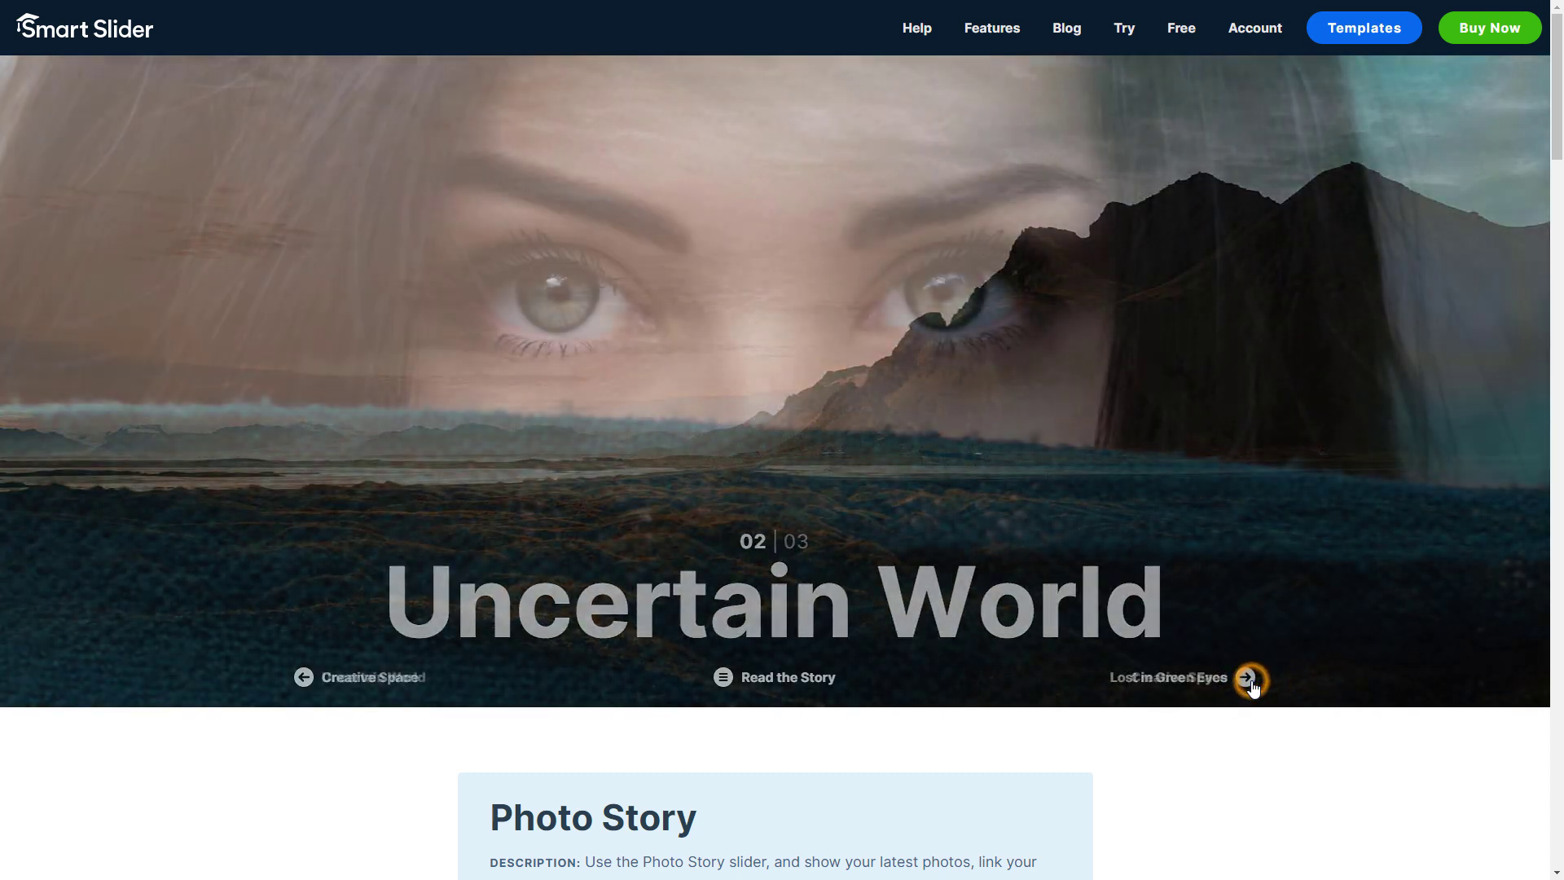
{"action": "left_click", "coordinate": [1252, 687]}
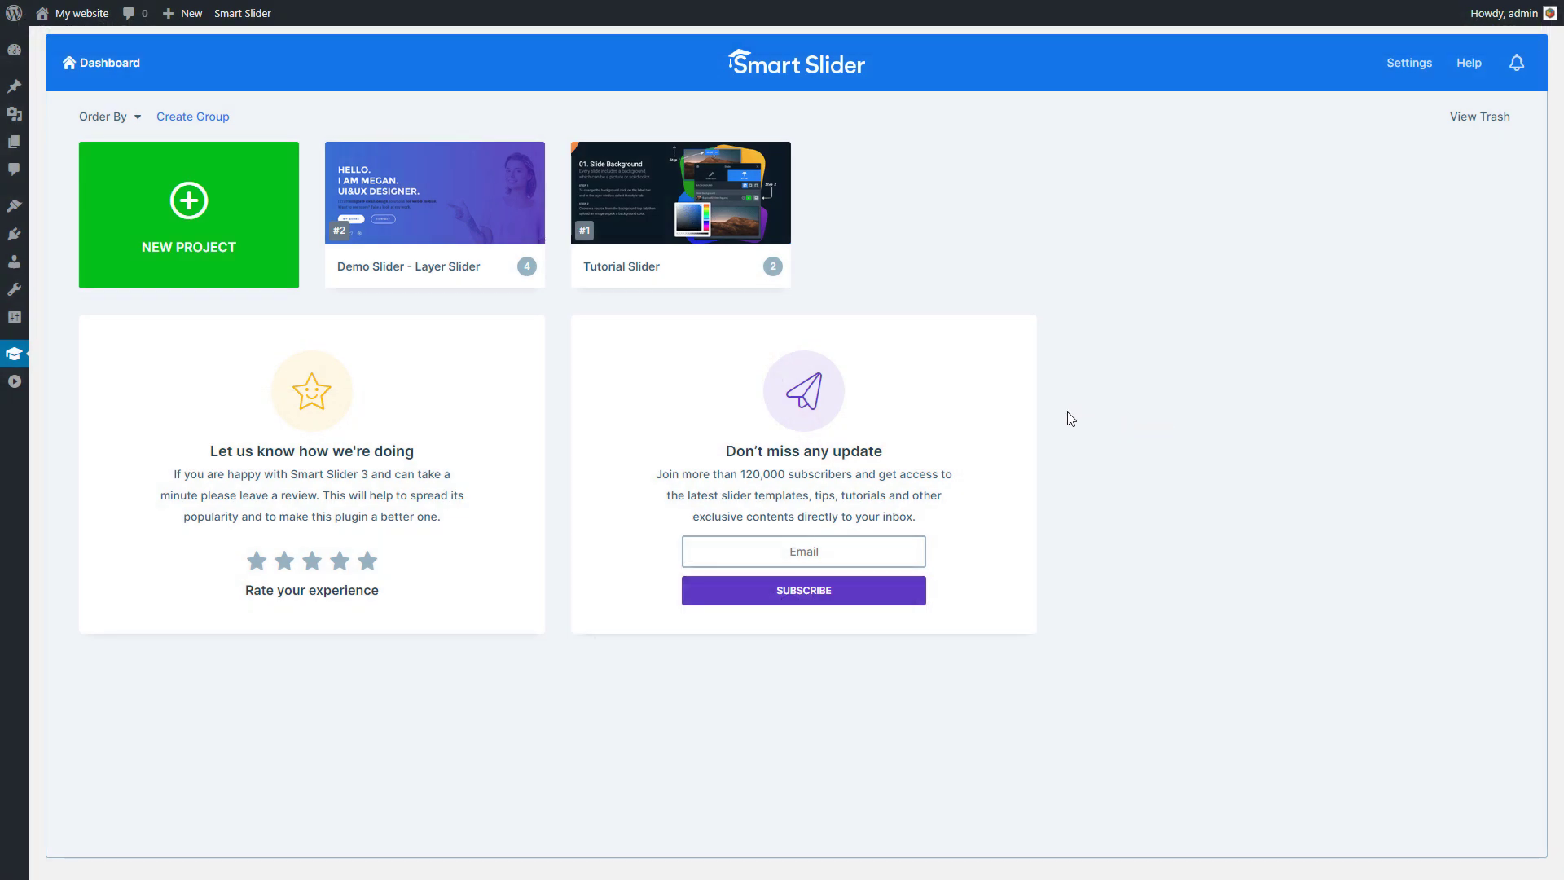
Create a blank project named 'Photo Story' with an 800 height (1200×800)
{"action": "left_click", "coordinate": [269, 280]}
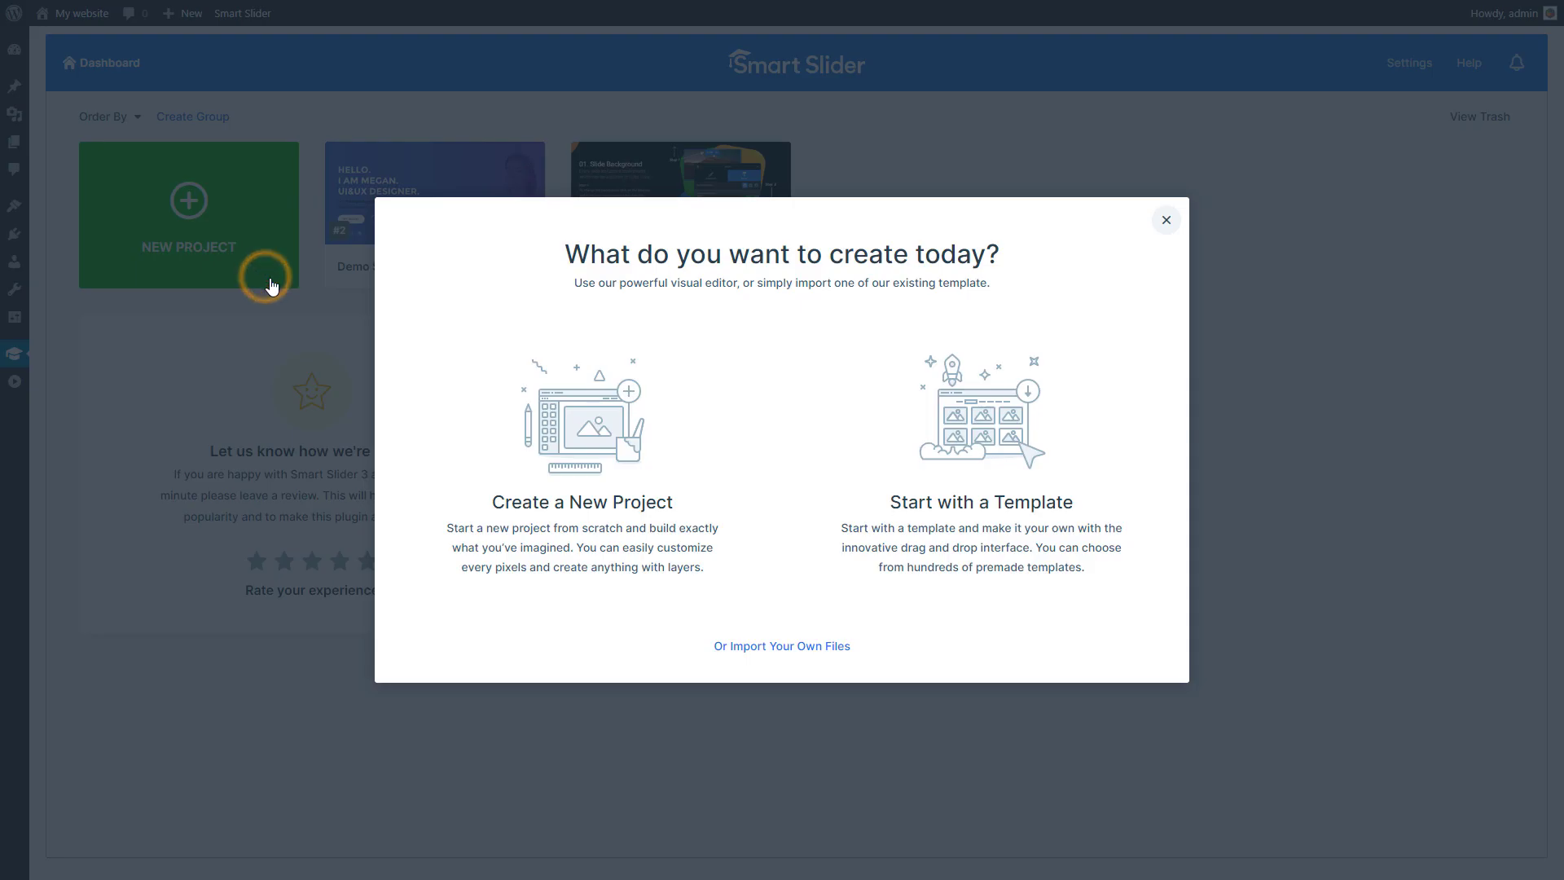
{"action": "left_click", "coordinate": [558, 366]}
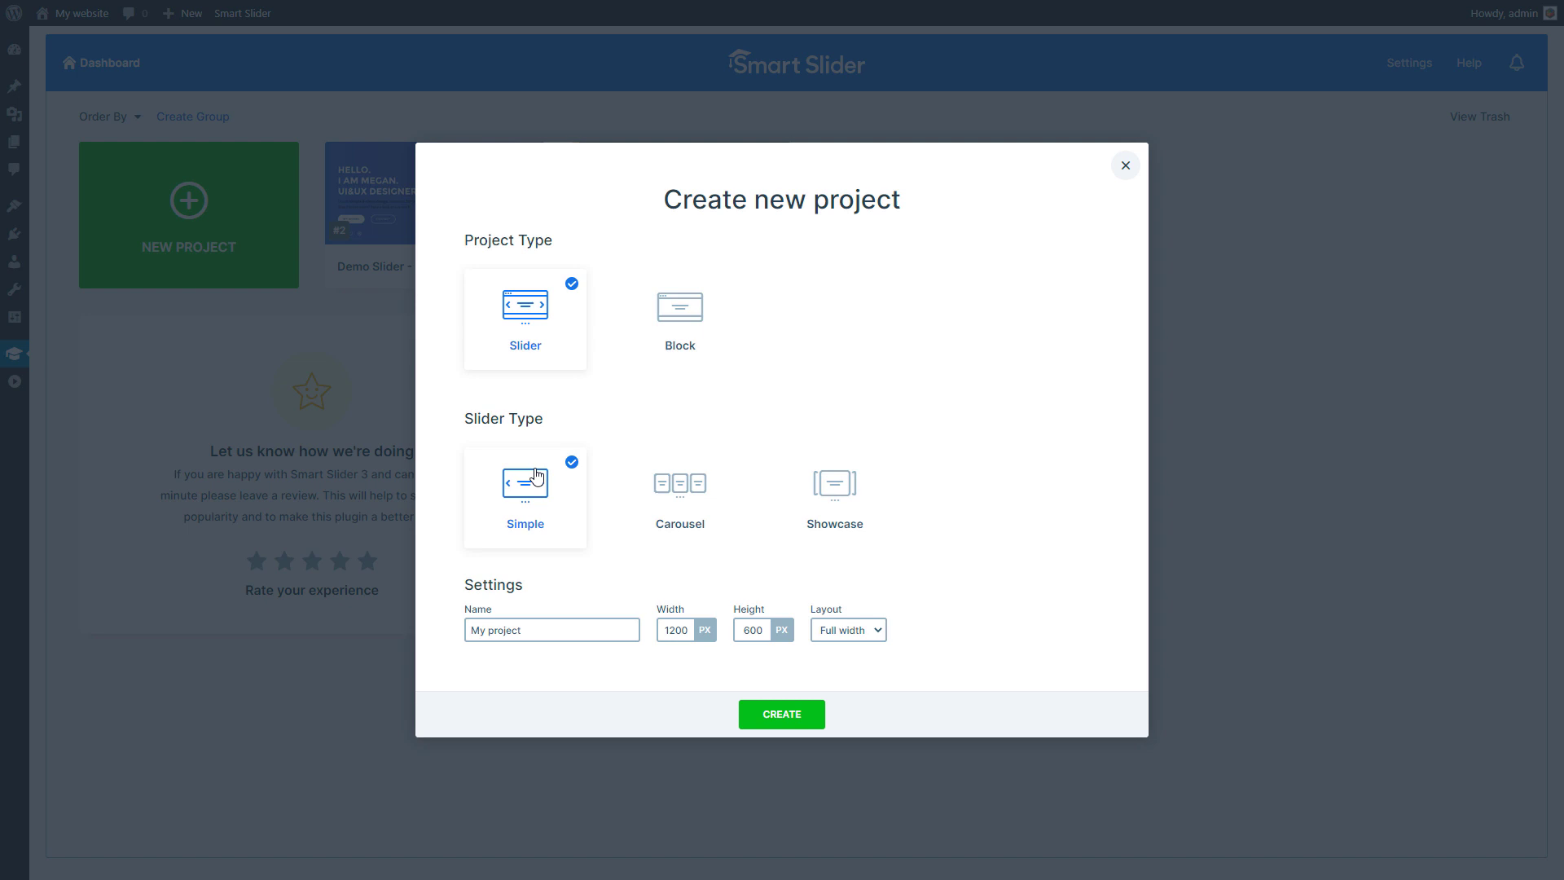
{"action": "triple_click", "coordinate": [525, 621]}
{"action": "type", "text": "Photo Story"}
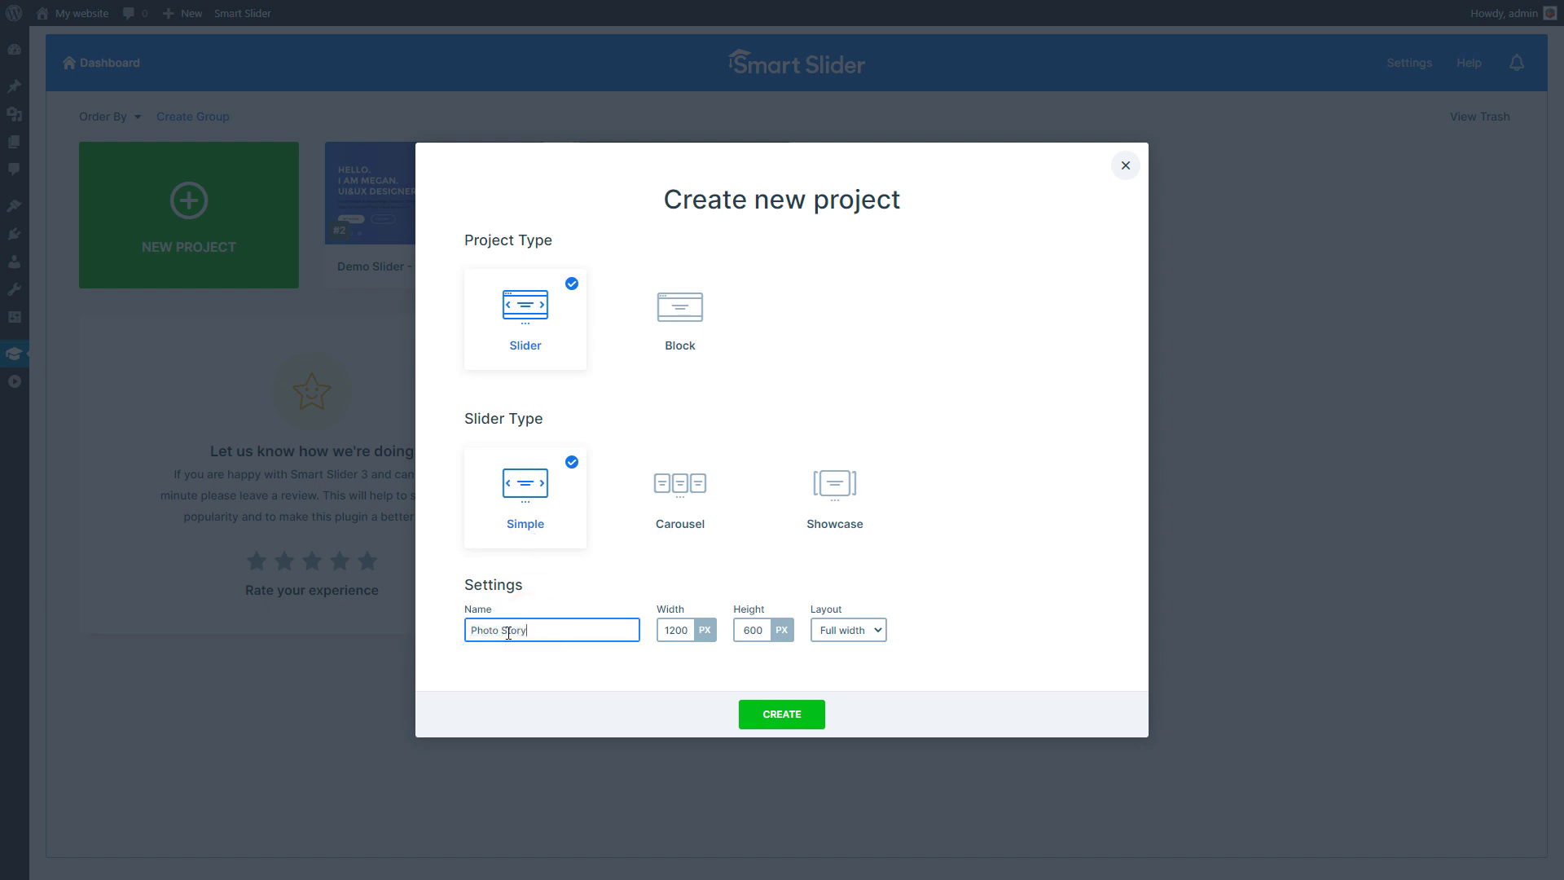
{"action": "double_click", "coordinate": [766, 624]}
{"action": "type", "text": "800"}
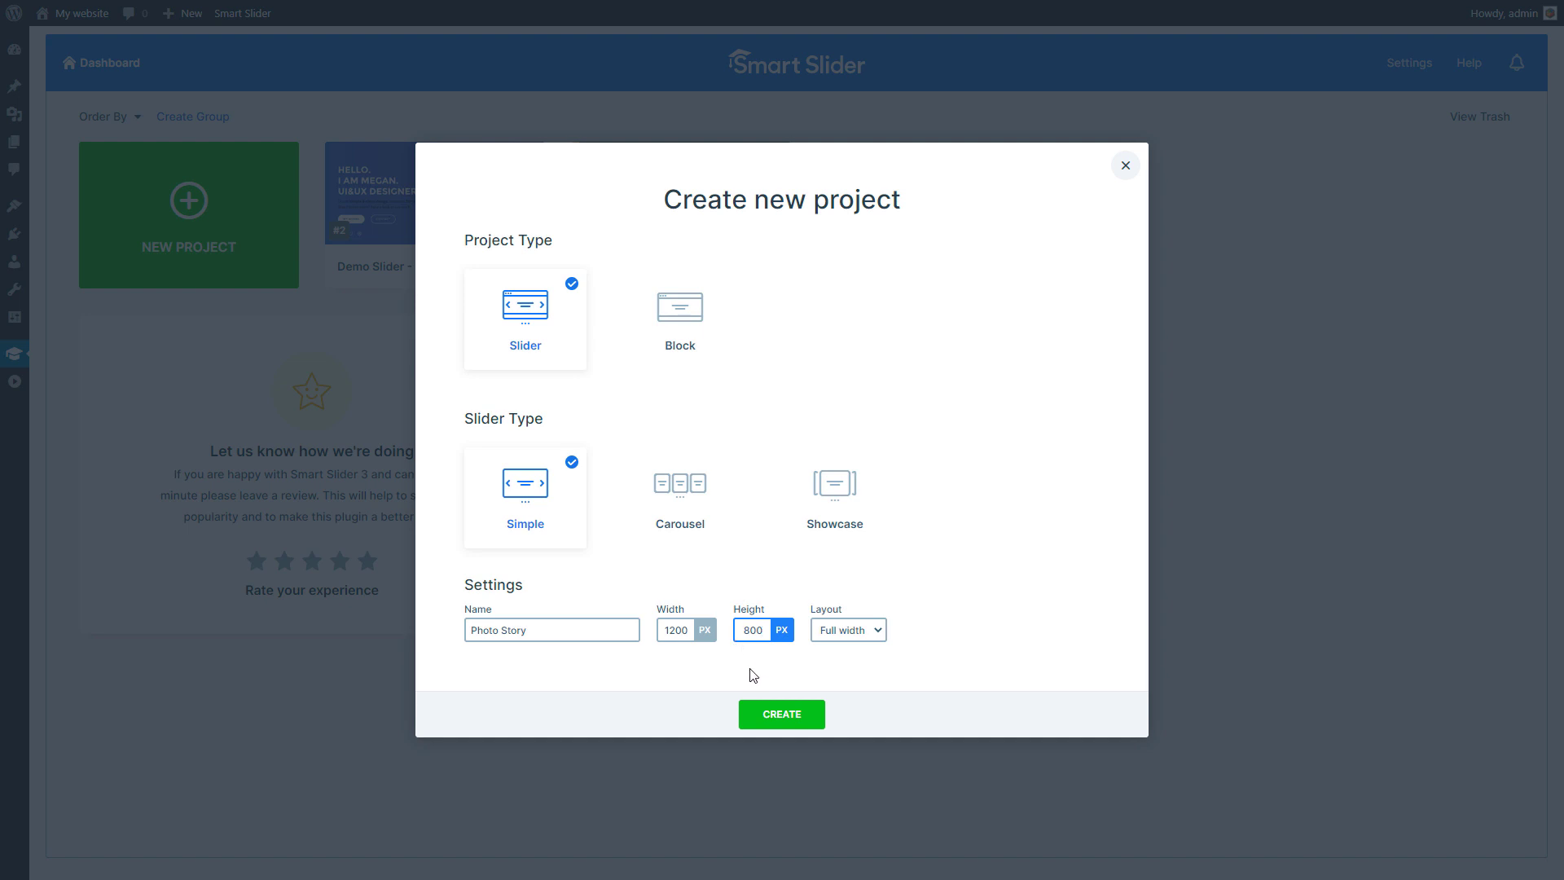
{"action": "left_click", "coordinate": [766, 715]}
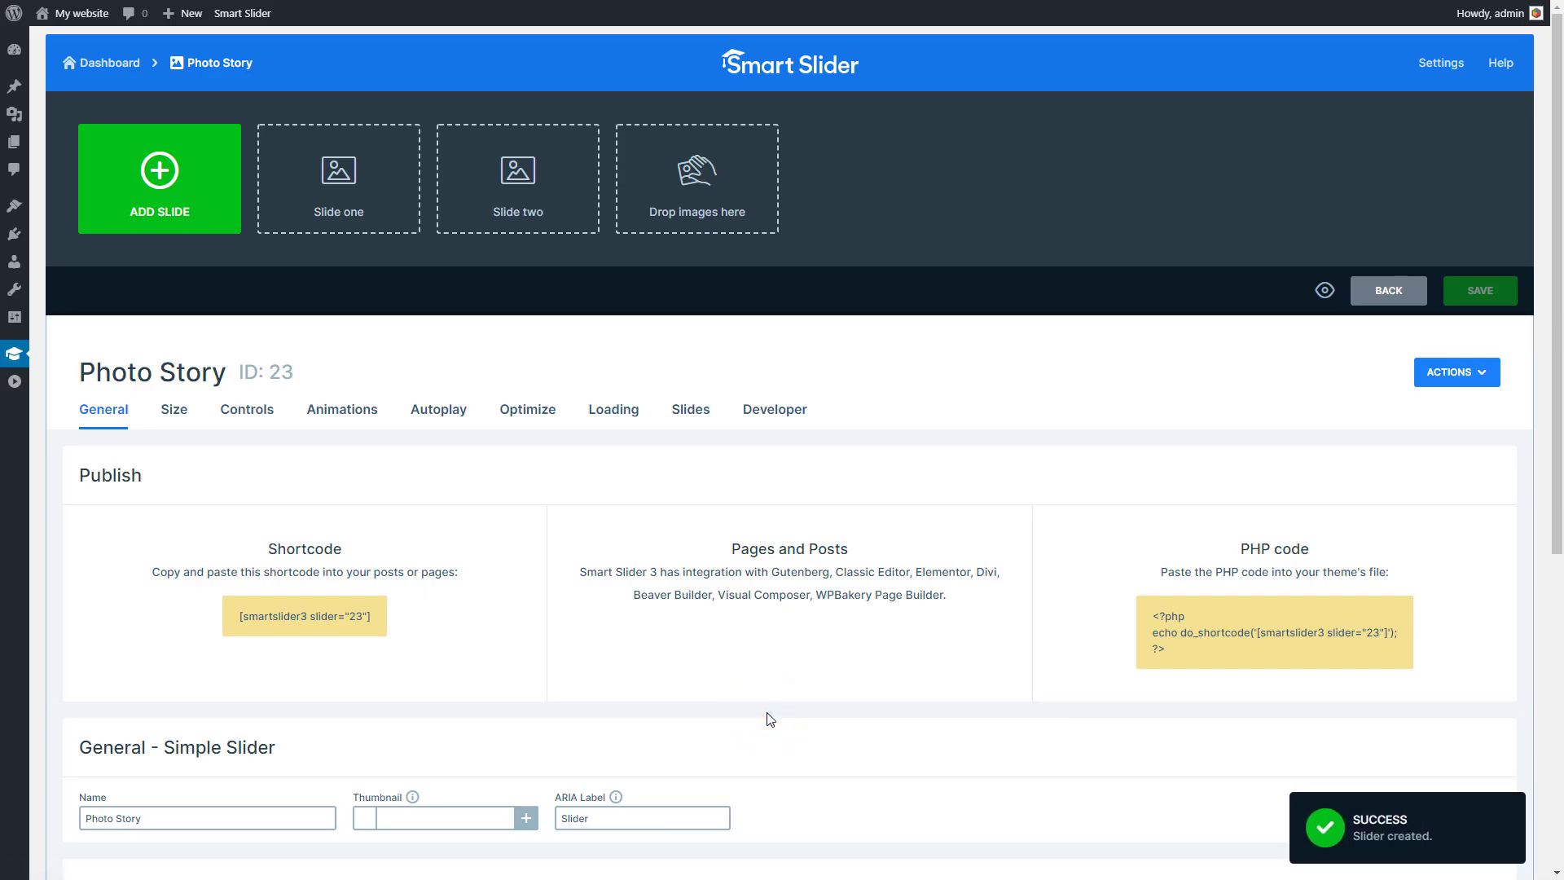
Turn off the slider's arrows, set the main animation to Fade, and save
{"action": "left_click", "coordinate": [267, 421]}
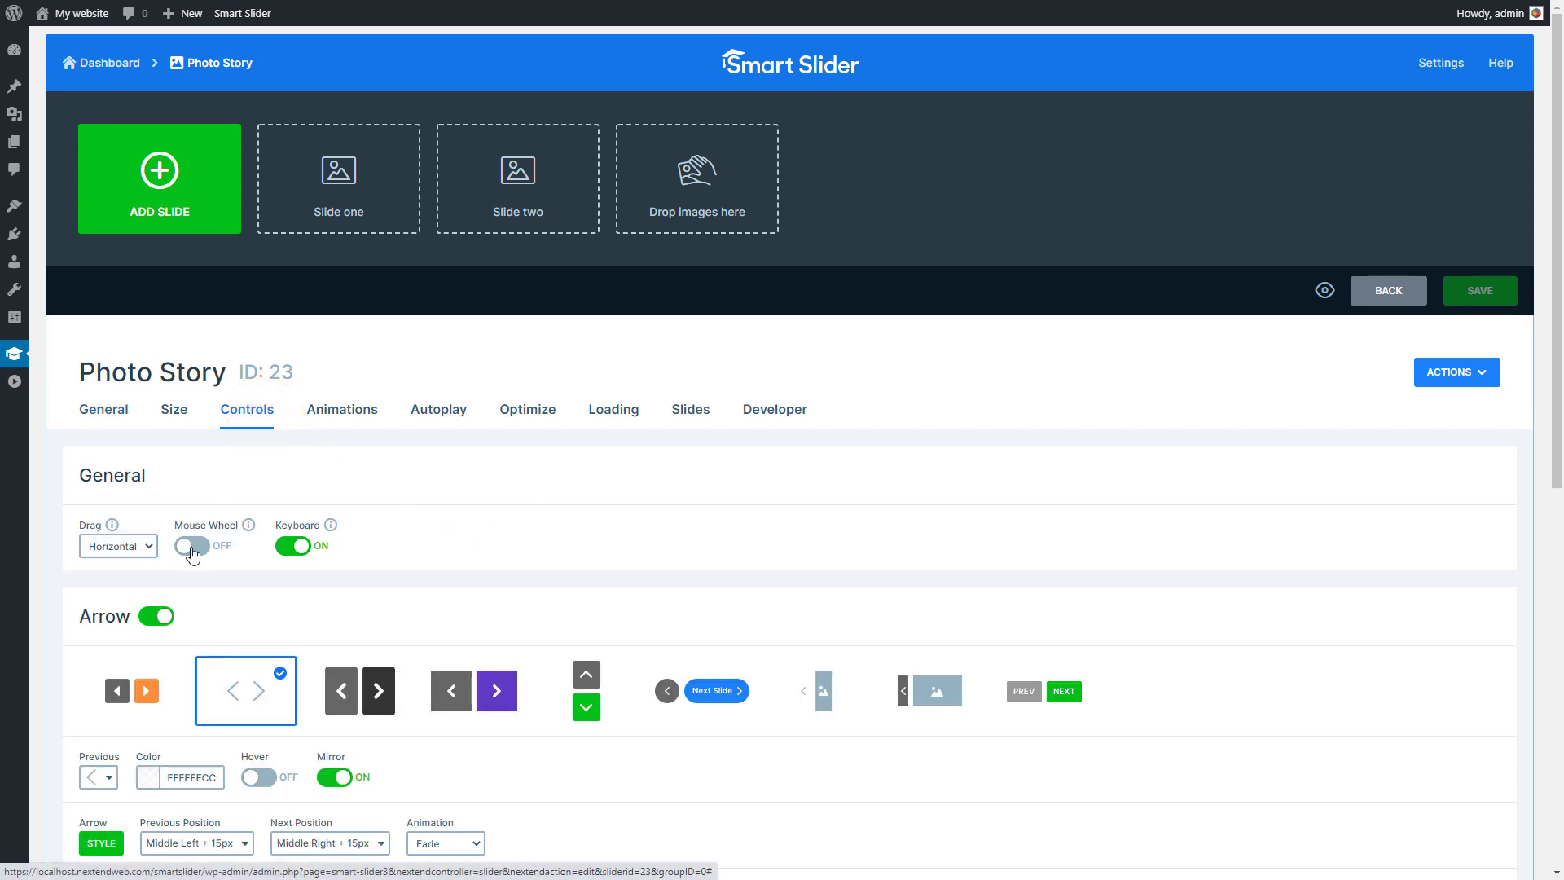
{"action": "left_click", "coordinate": [161, 621]}
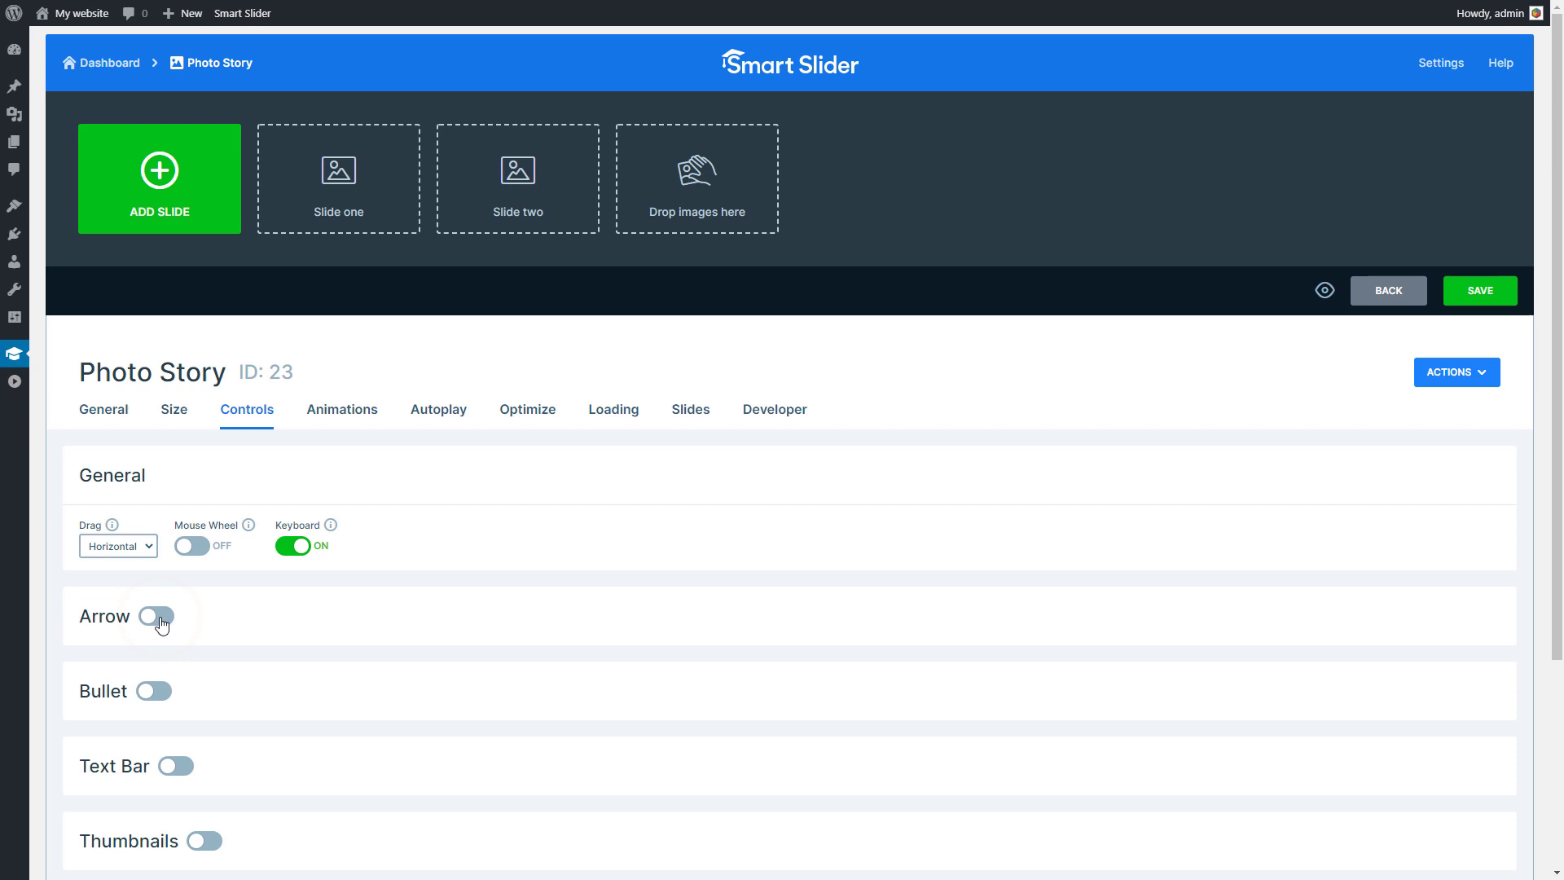
{"action": "left_click", "coordinate": [355, 417]}
{"action": "left_click", "coordinate": [194, 558]}
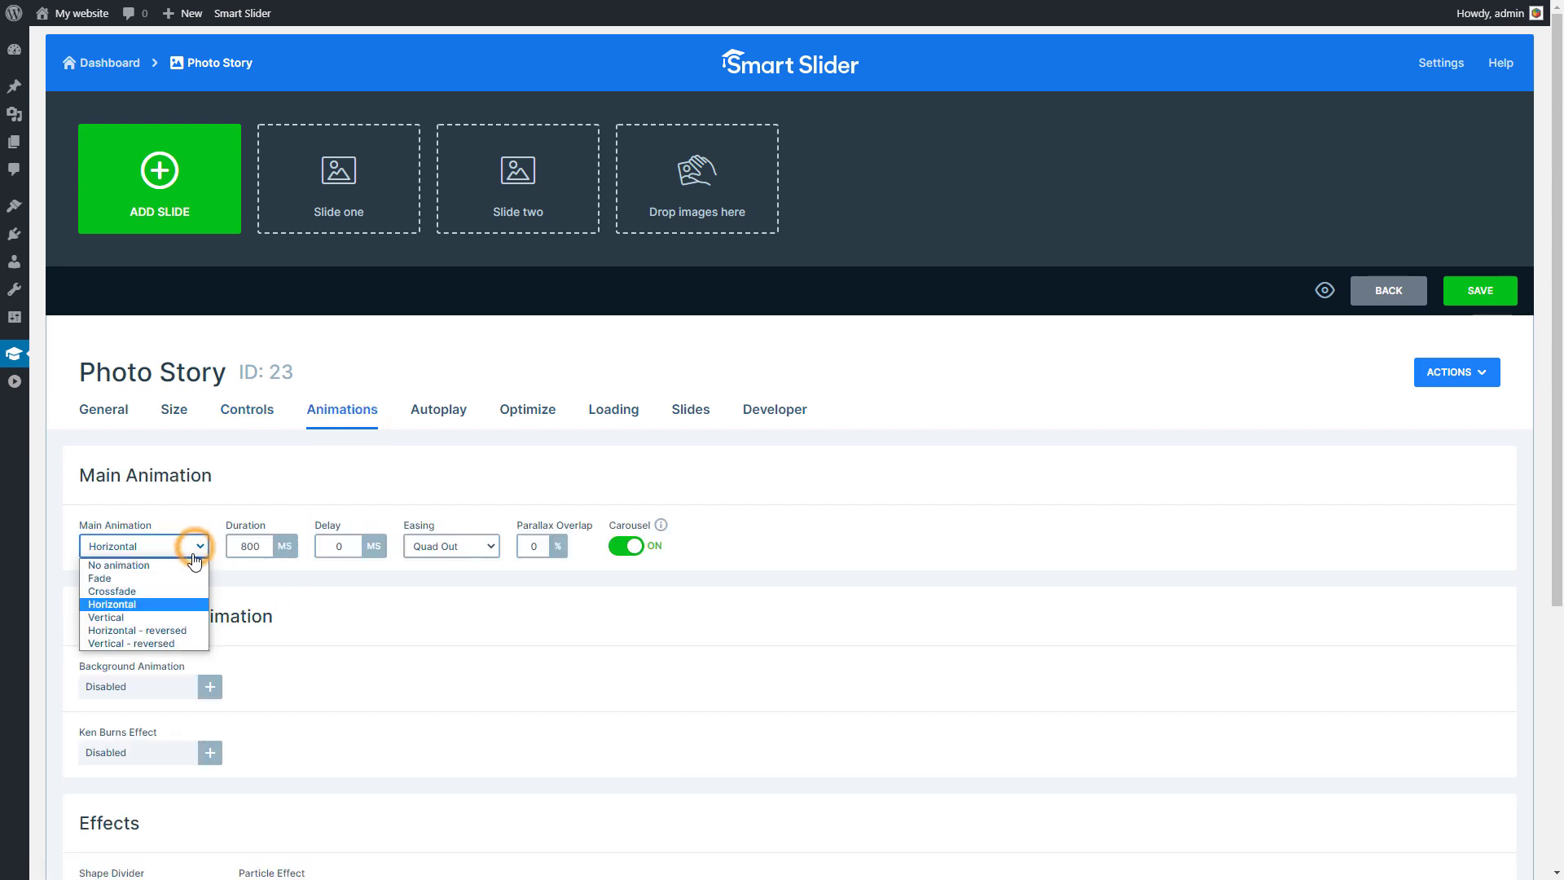
{"action": "left_click", "coordinate": [188, 578]}
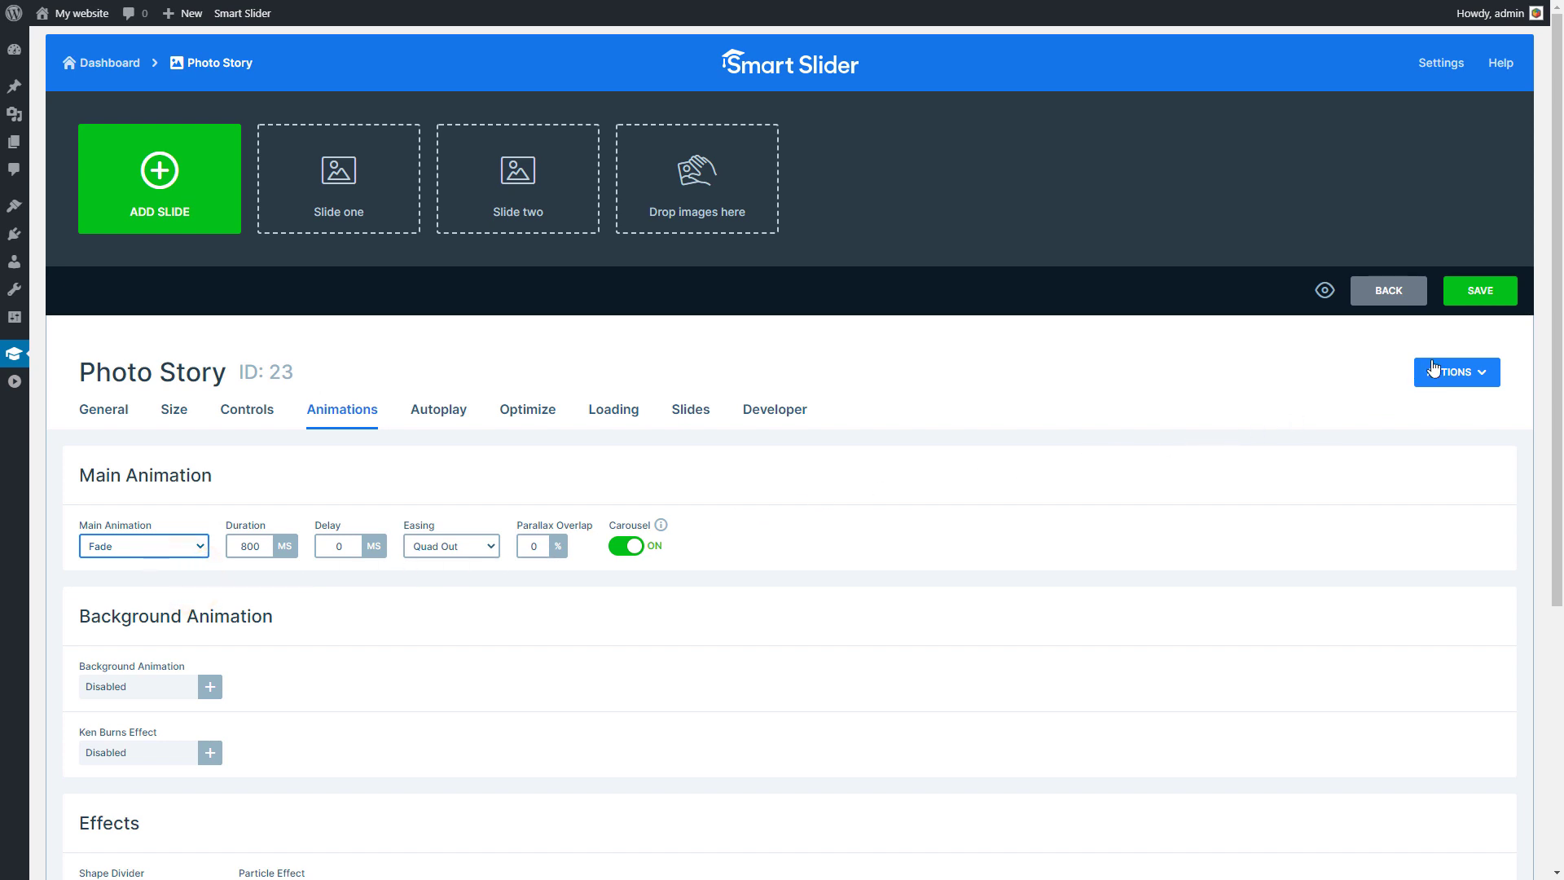
{"action": "left_click", "coordinate": [1506, 300]}
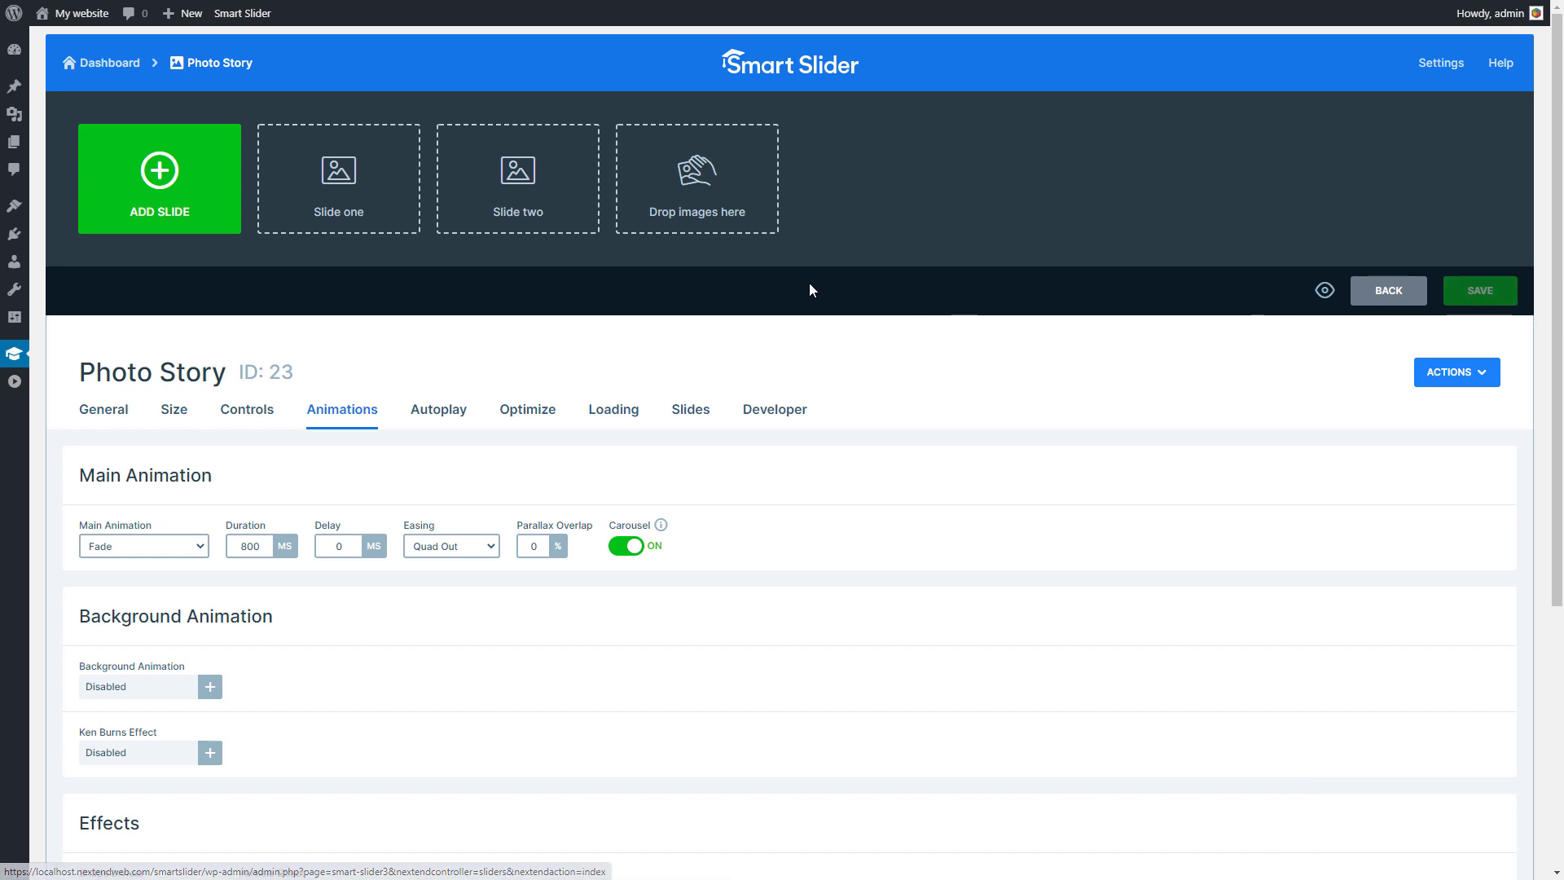
Add an image slide using the Media Library photo of a person in a field
{"action": "left_click", "coordinate": [178, 209]}
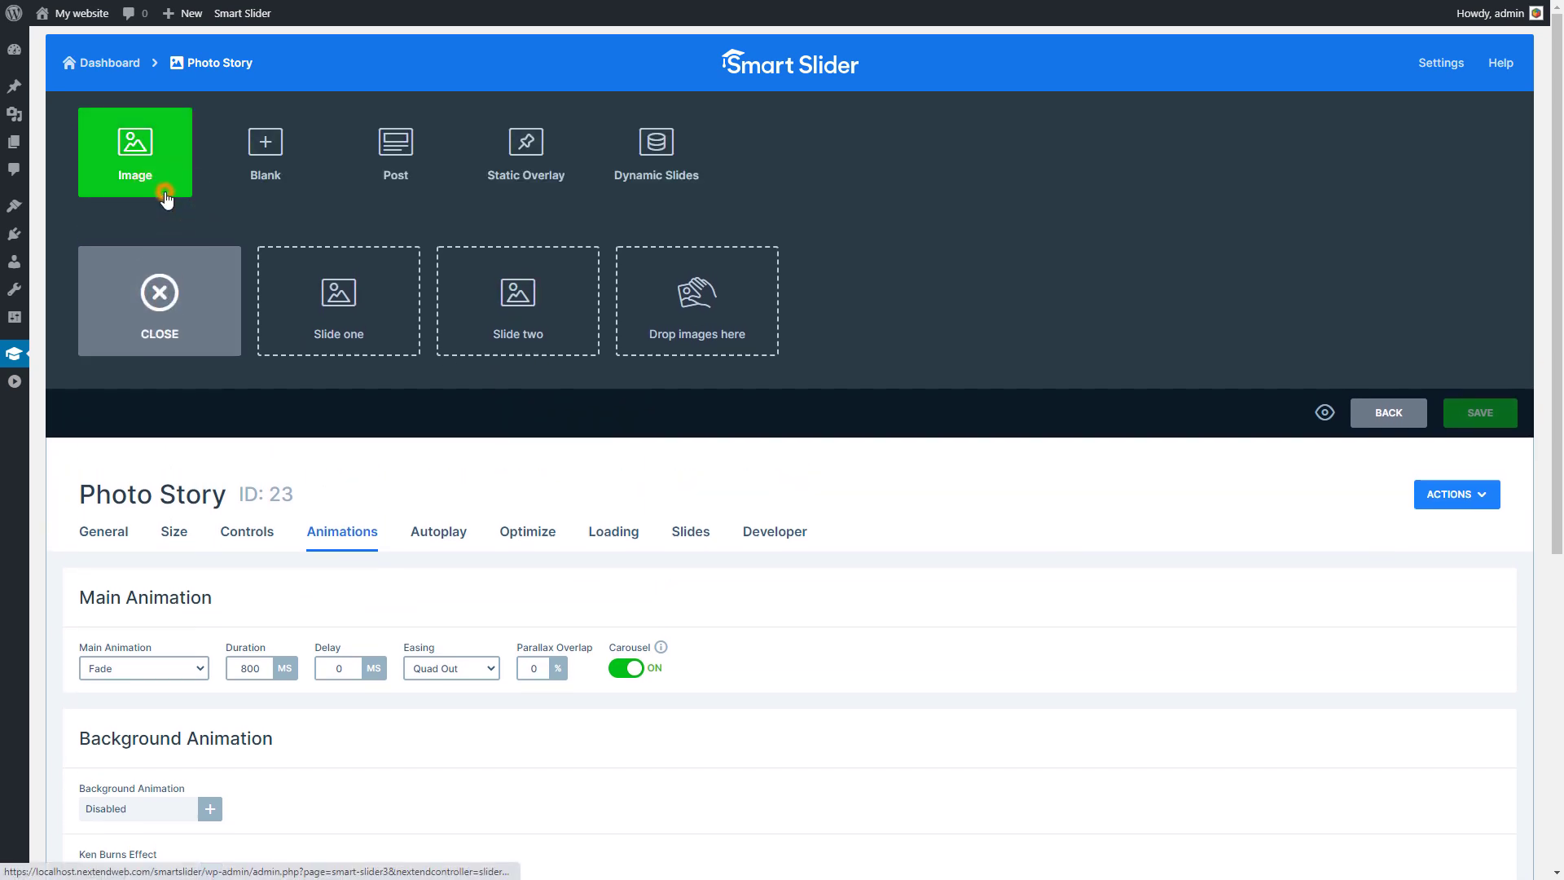
{"action": "left_click", "coordinate": [164, 193]}
{"action": "left_click", "coordinate": [717, 229]}
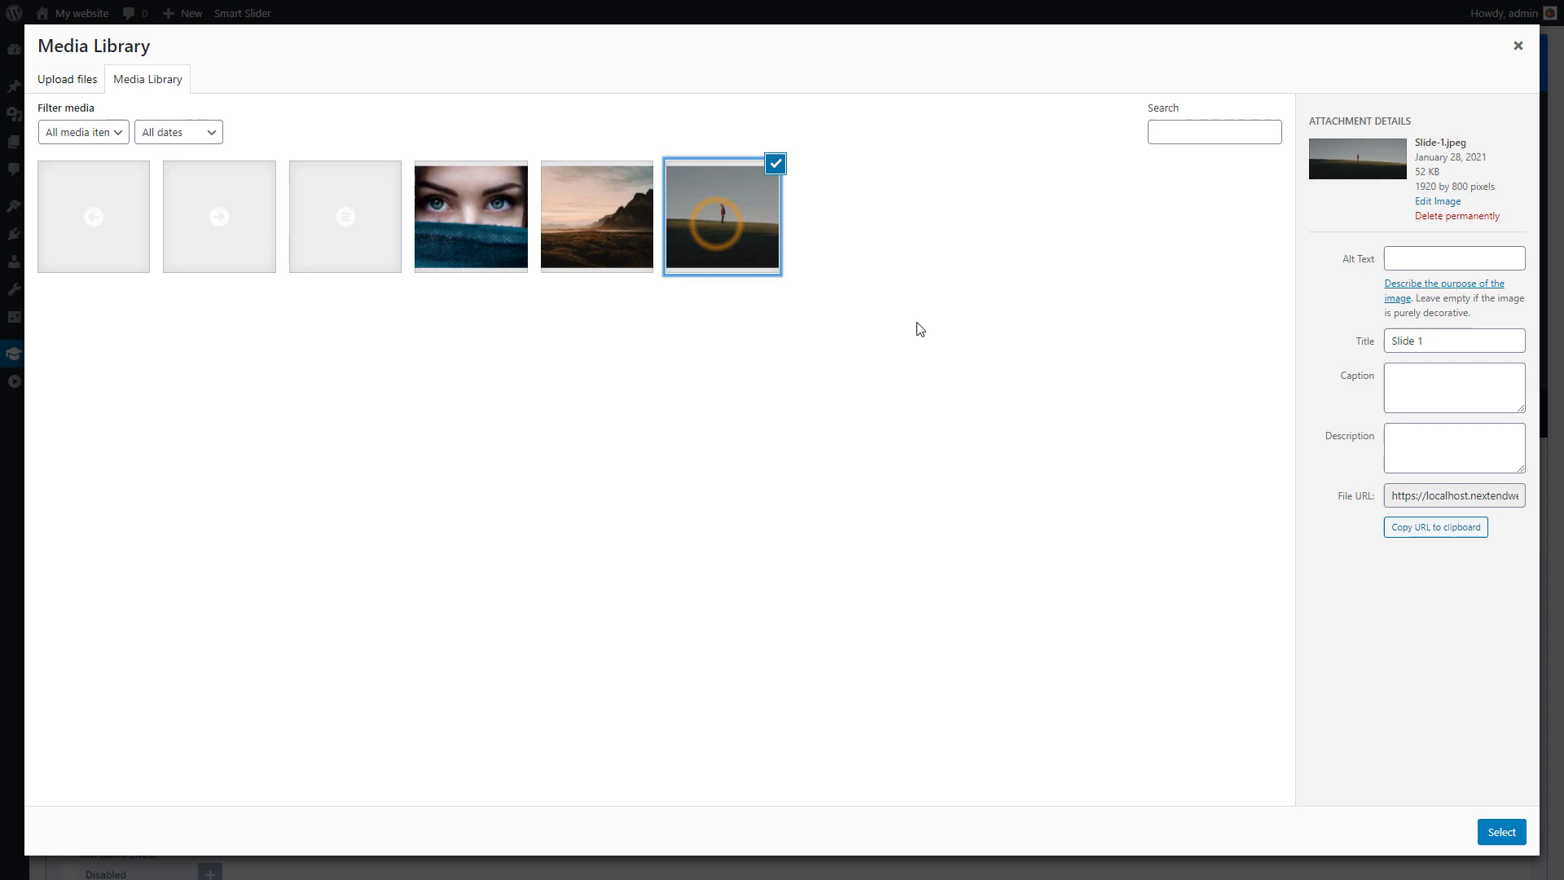
{"action": "left_click", "coordinate": [1489, 833]}
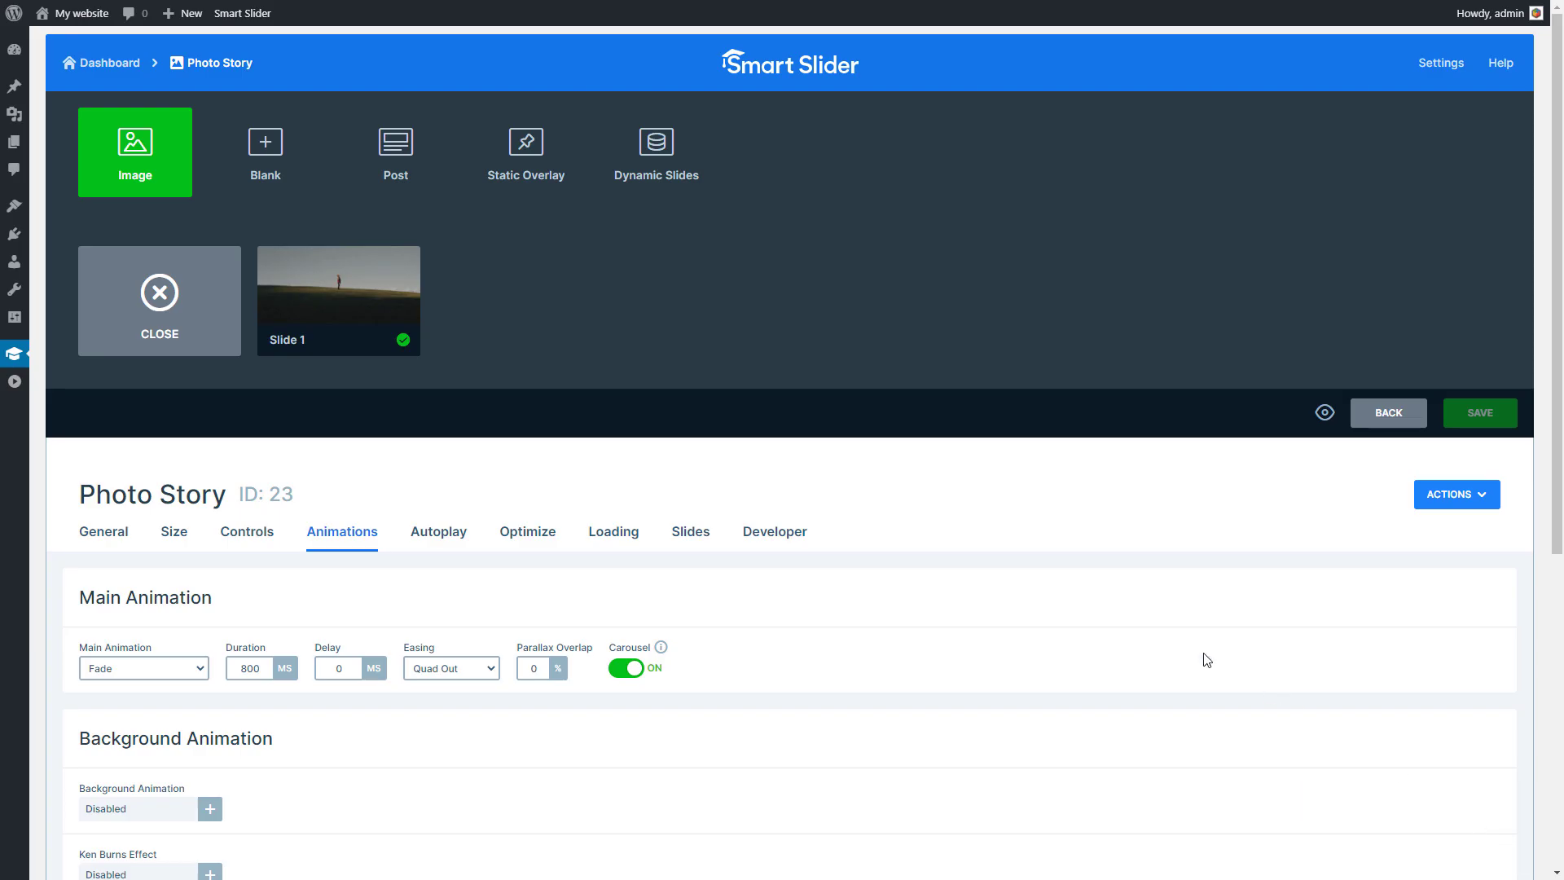
Give Slide 1 a top-to-bottom gradient ending in translucent black, with overlay on
{"action": "mouse_move", "coordinate": [339, 299]}
{"action": "left_click", "coordinate": [339, 285]}
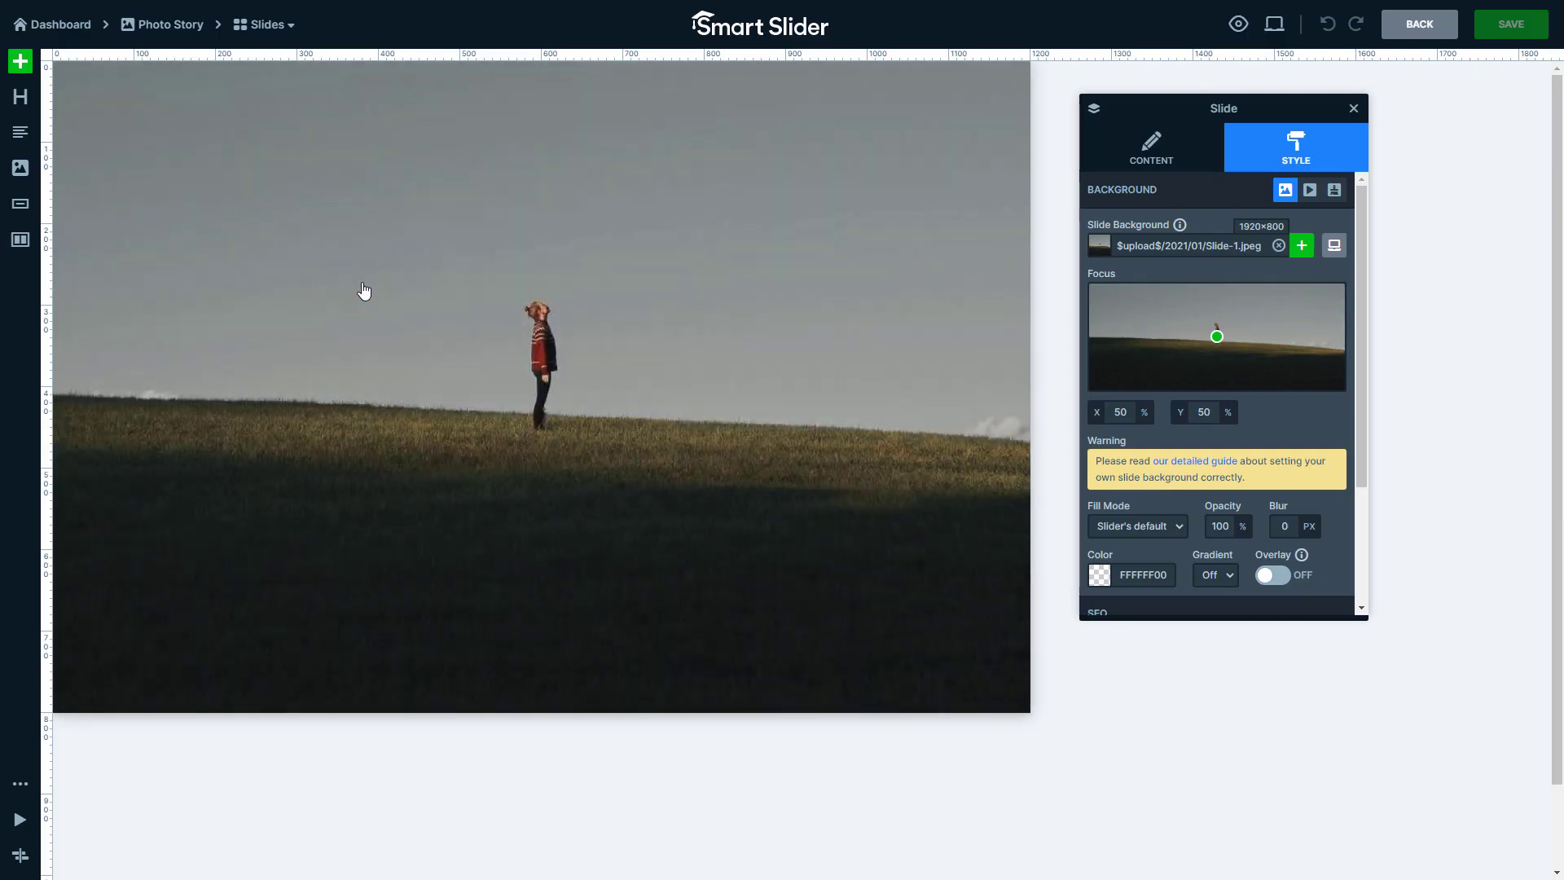
{"action": "left_click_drag", "start_coordinate": [1362, 382], "coordinate": [1370, 521]}
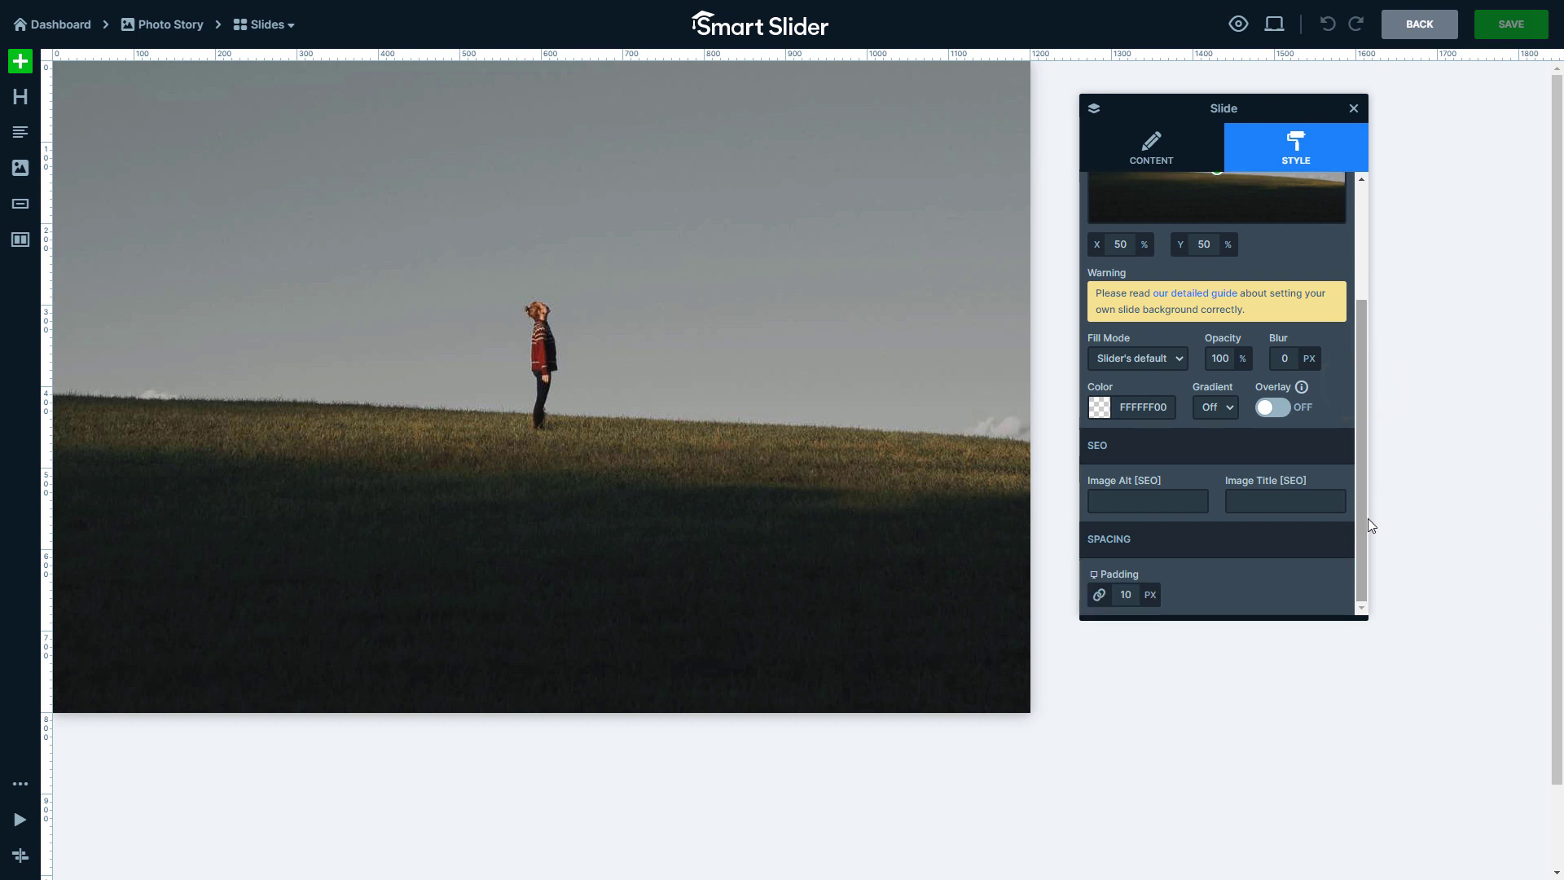
{"action": "left_click", "coordinate": [1230, 413]}
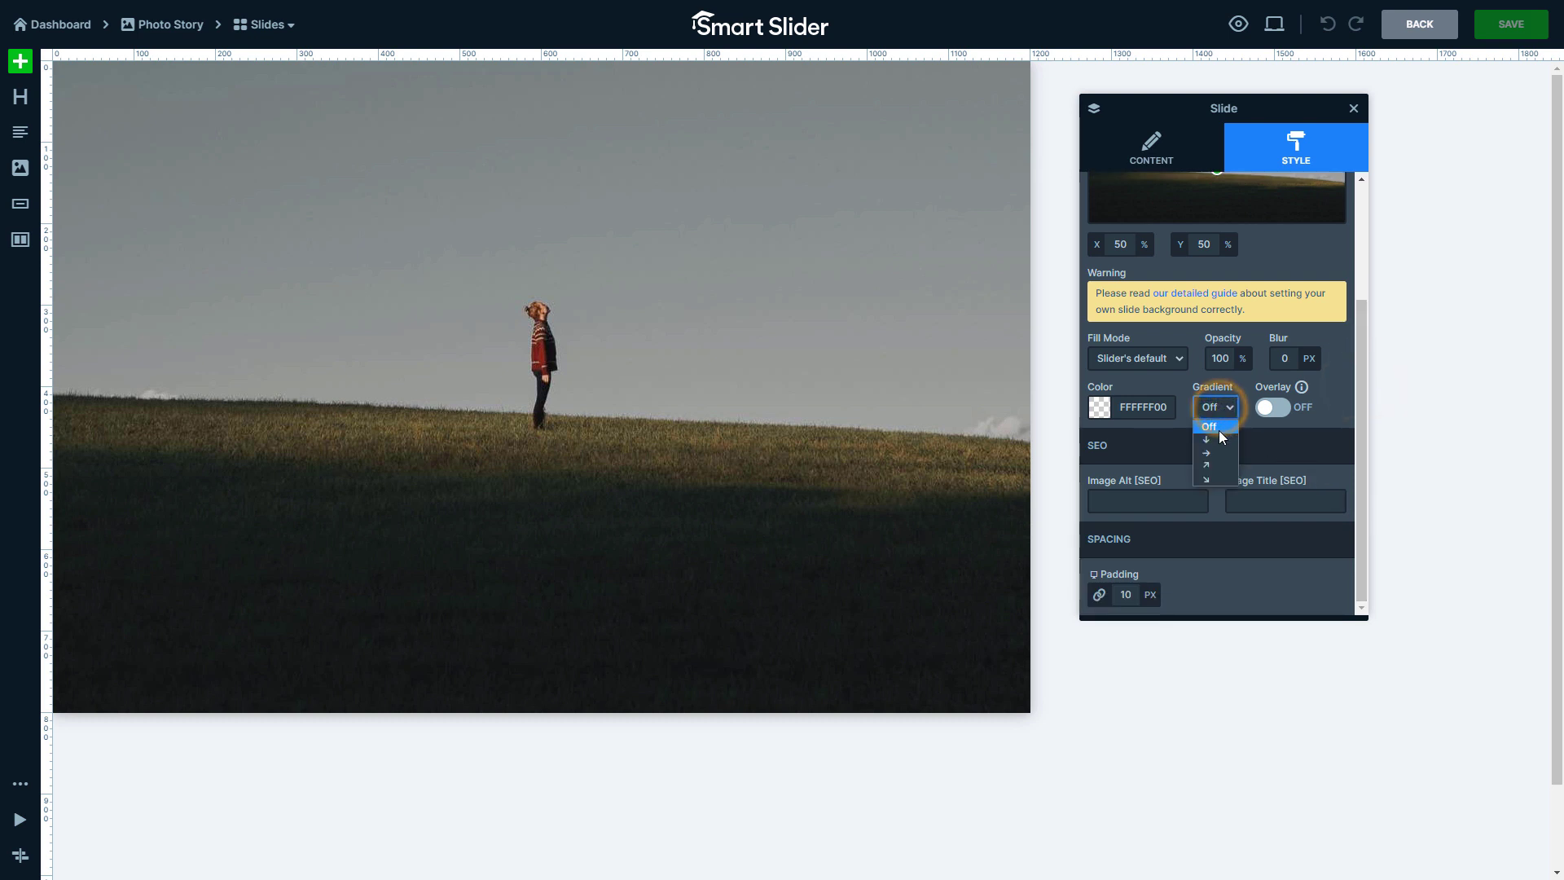
{"action": "left_click", "coordinate": [1220, 443]}
{"action": "left_click", "coordinate": [1268, 408]}
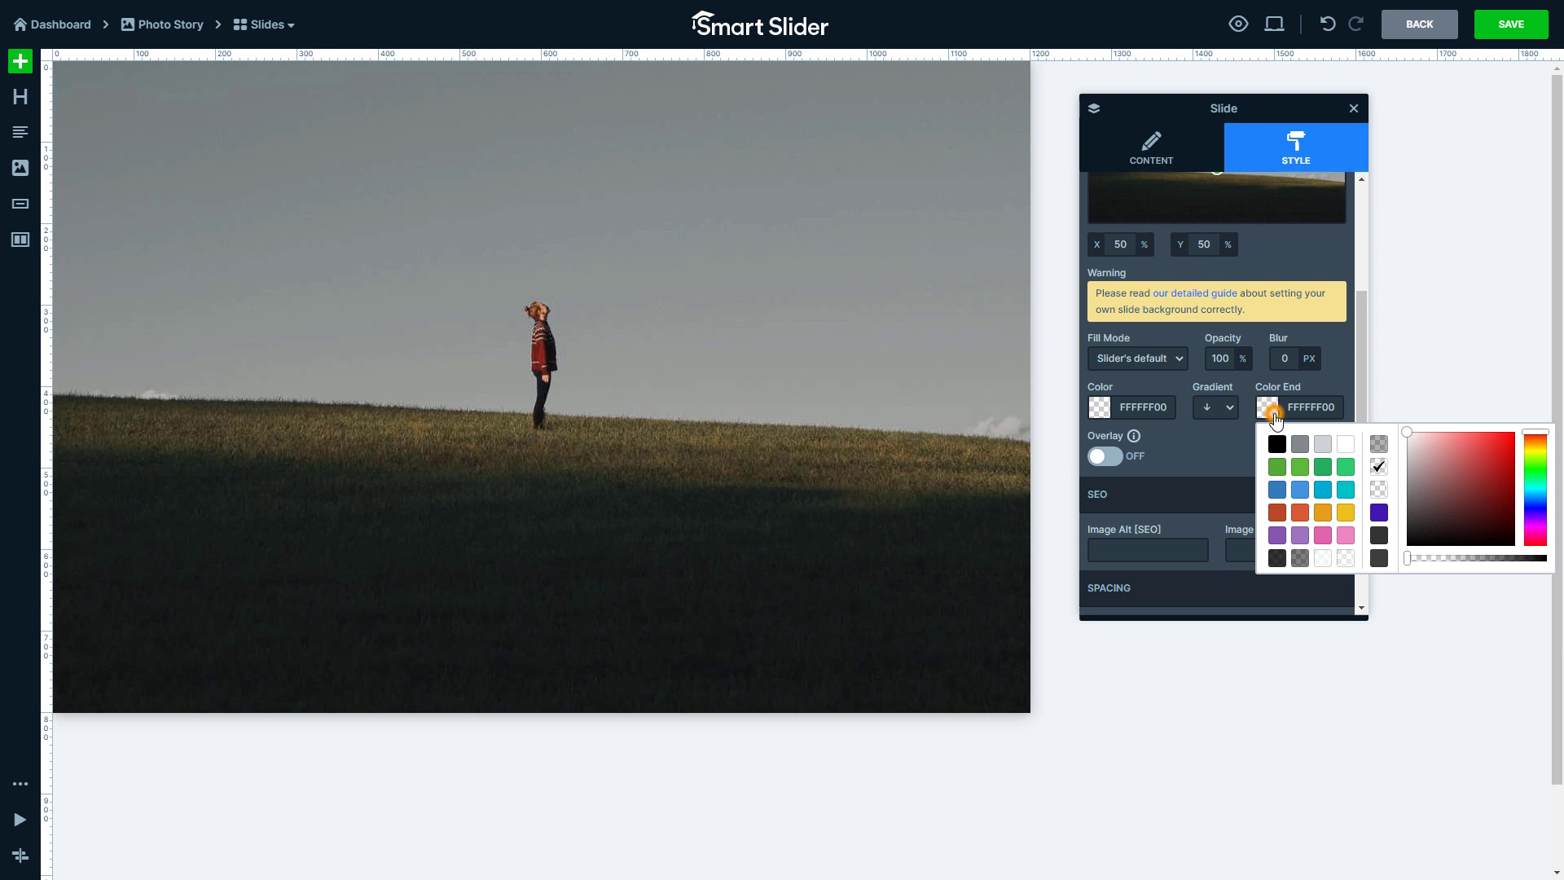
{"action": "left_click", "coordinate": [1377, 449]}
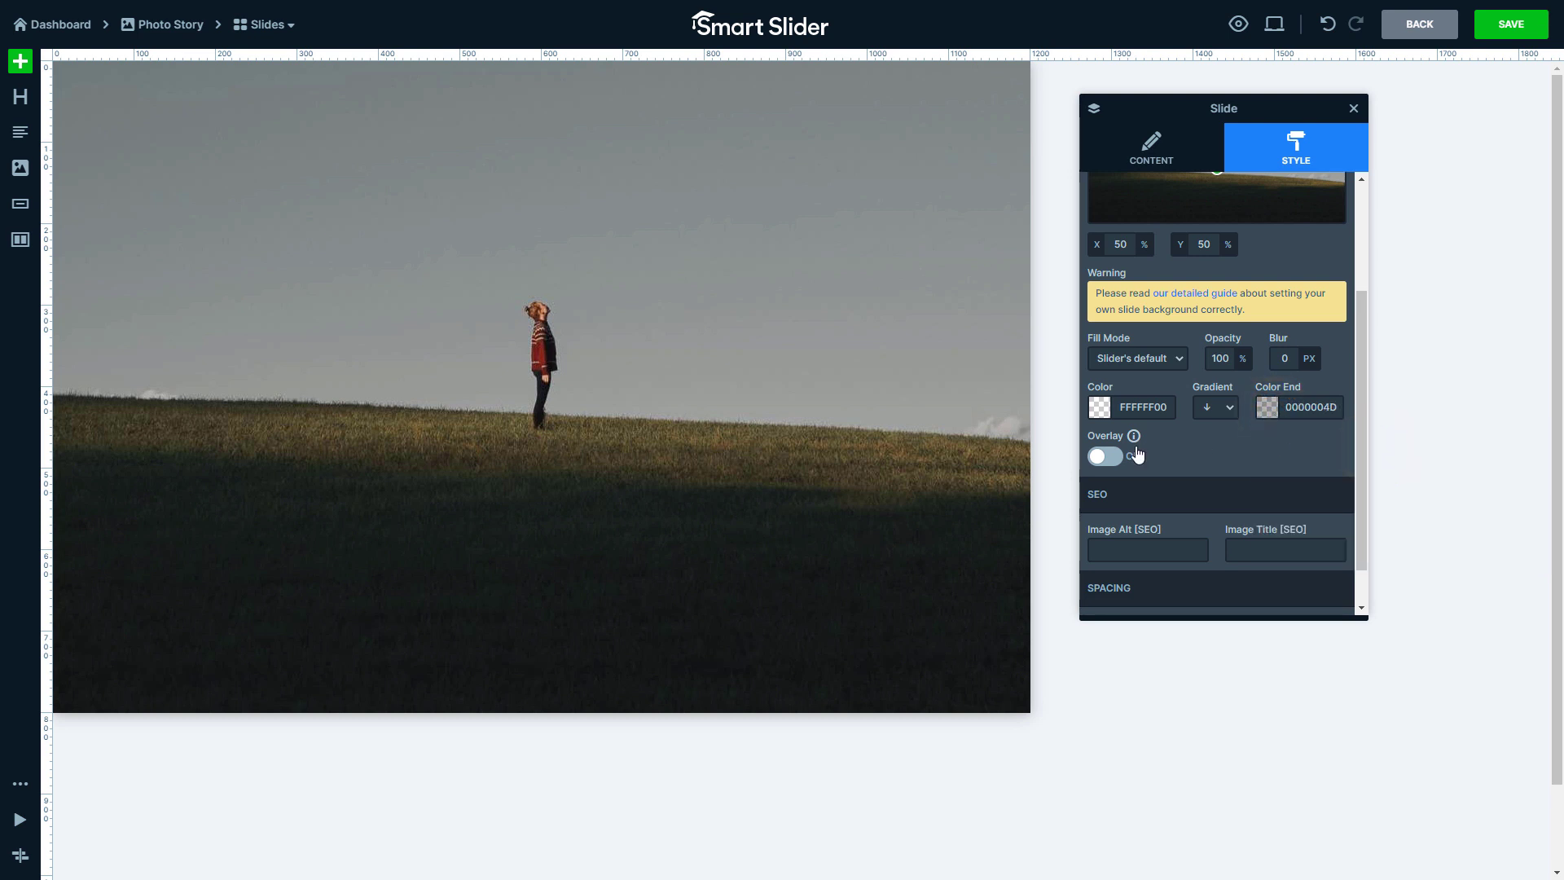
{"action": "left_click", "coordinate": [1107, 459]}
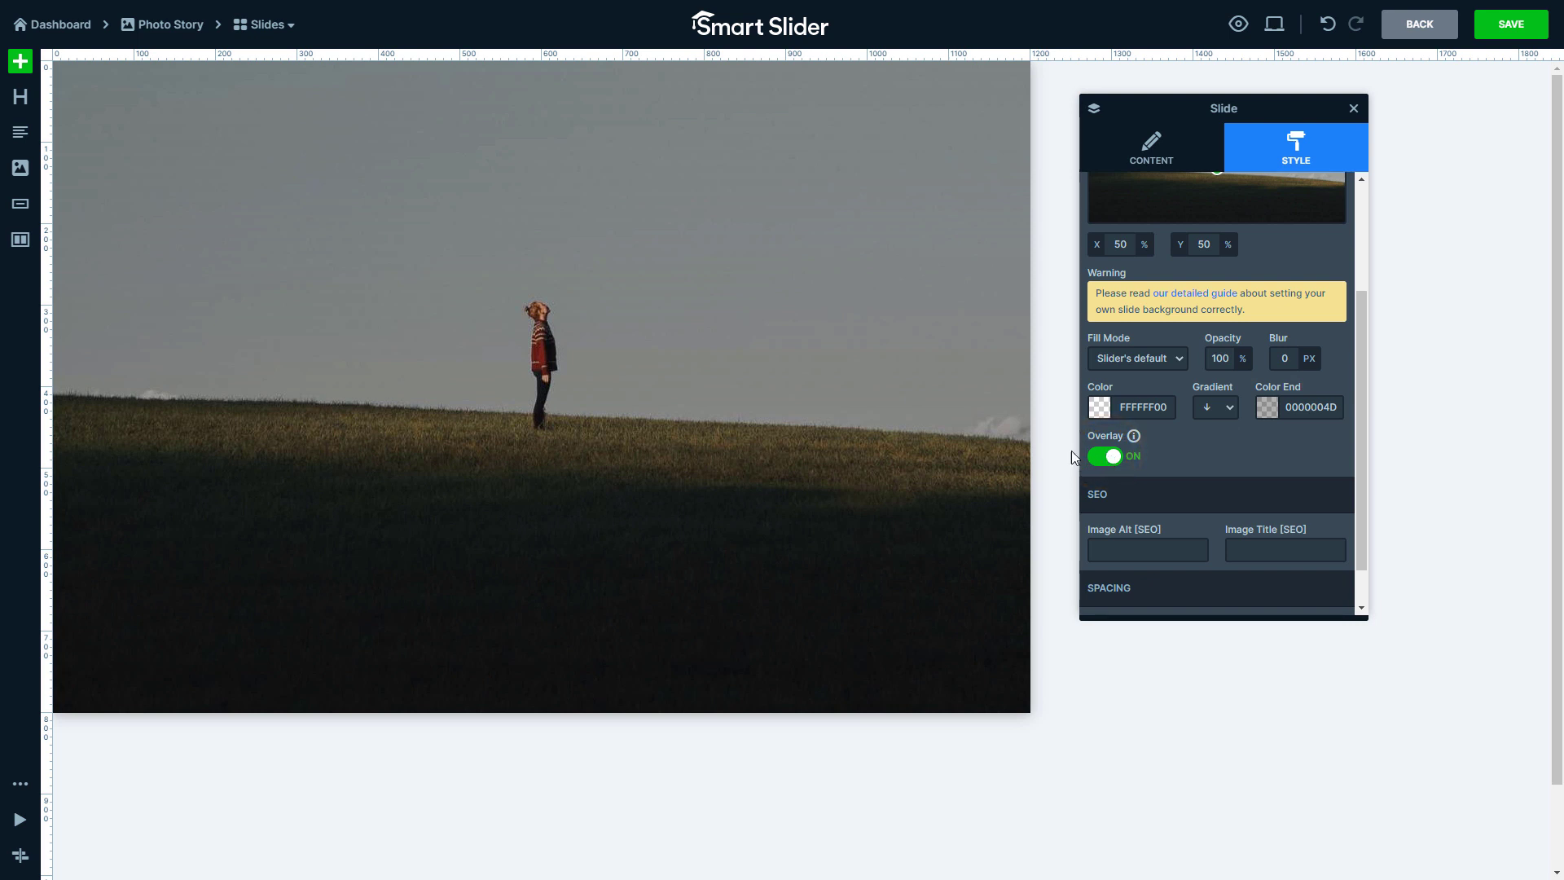
Bottom-align the slide content and add a two-column row with a '01' heading
{"action": "left_click", "coordinate": [828, 417]}
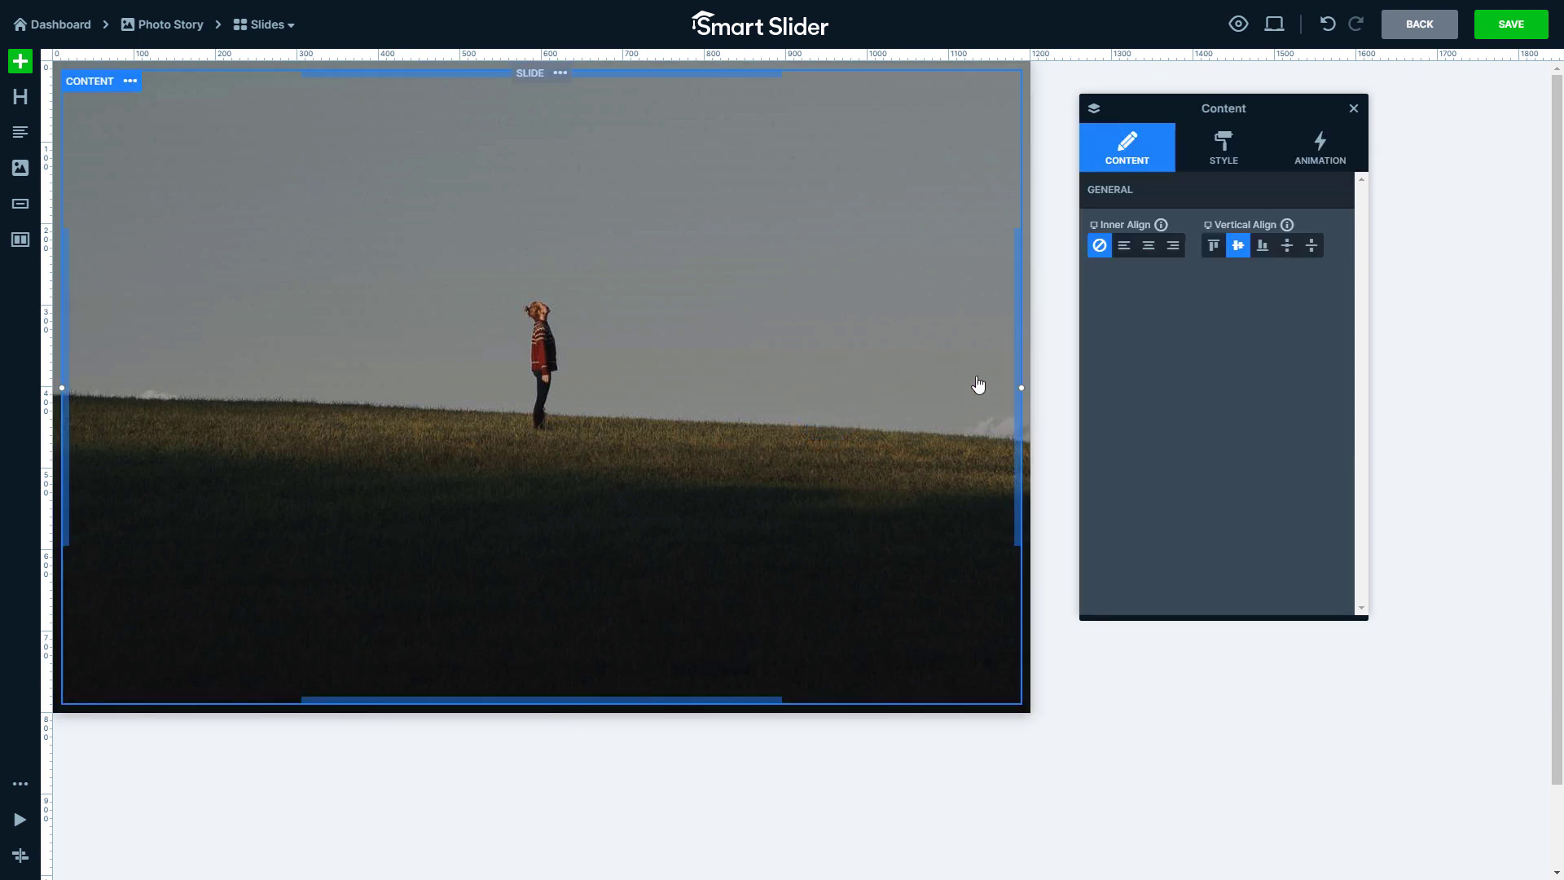
{"action": "left_click", "coordinate": [1263, 246]}
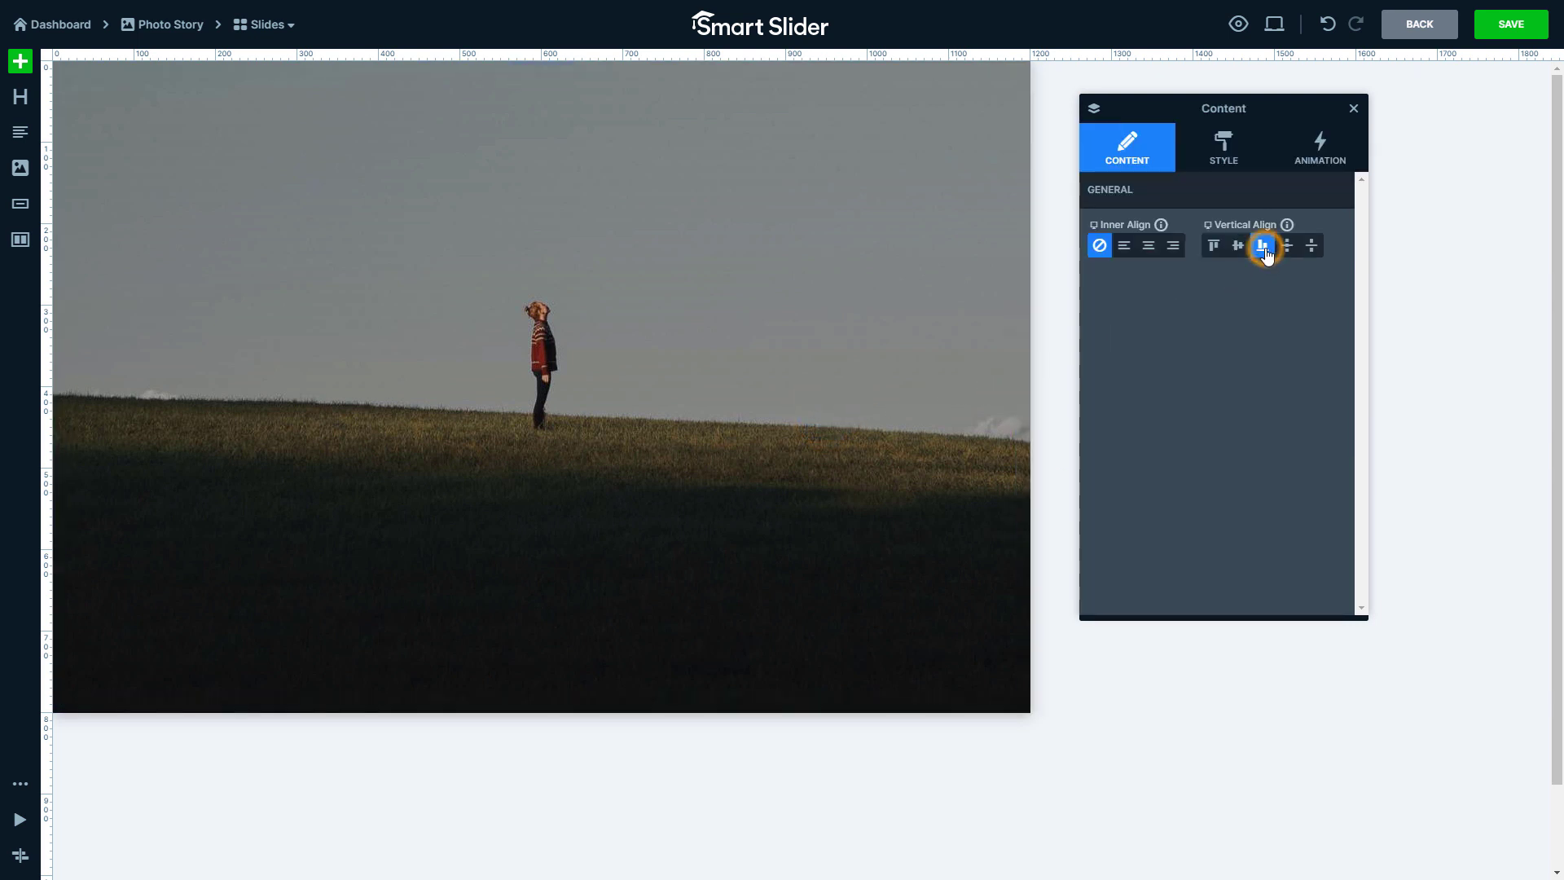
{"action": "left_click", "coordinate": [22, 241]}
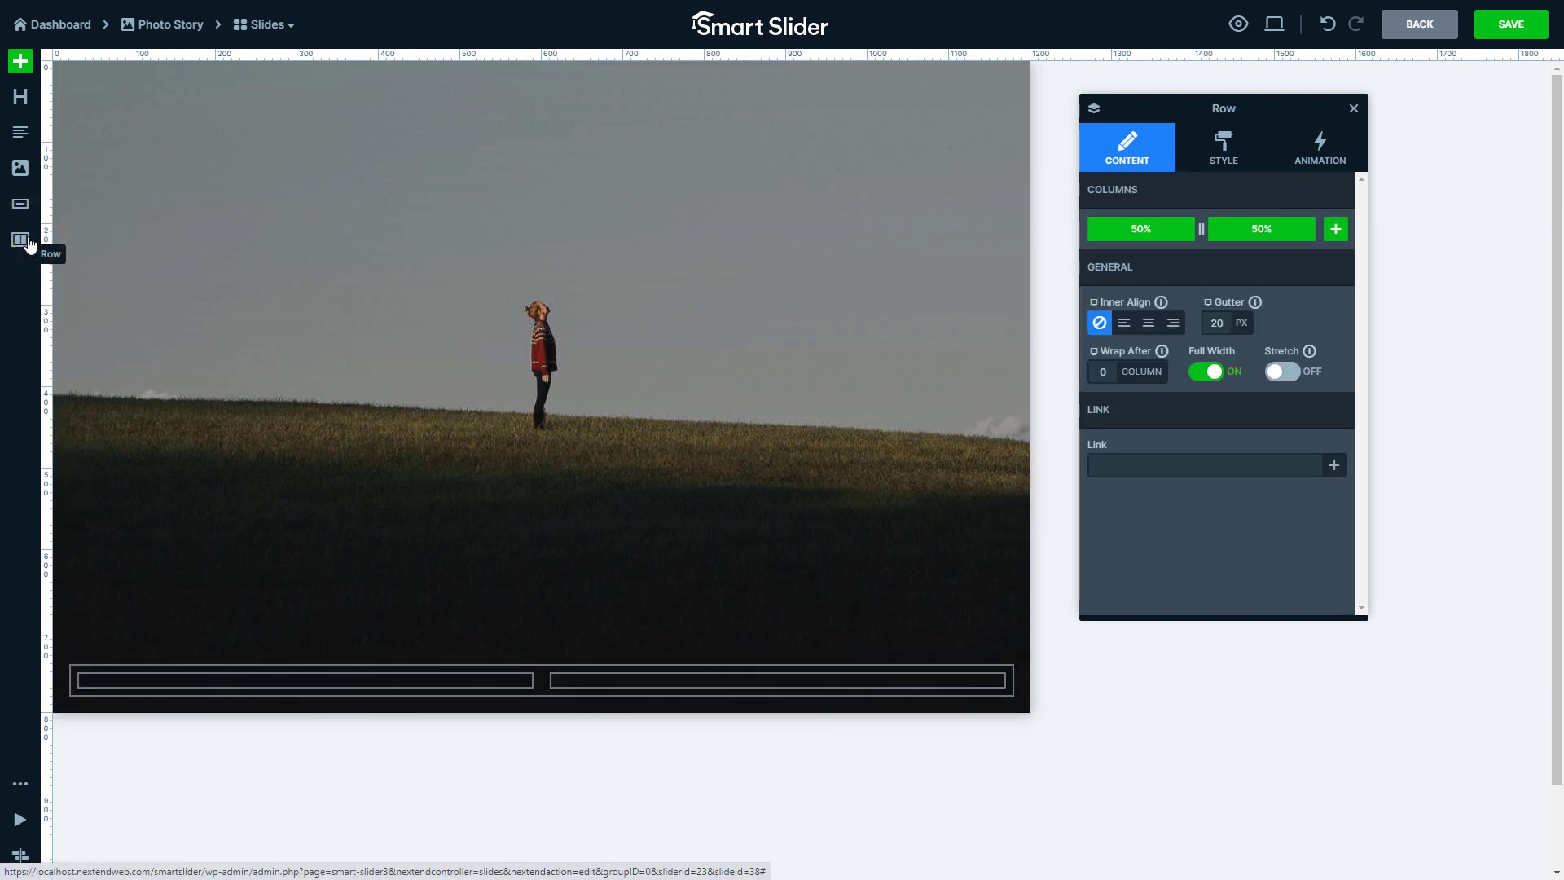
{"action": "left_click_drag", "start_coordinate": [24, 110], "coordinate": [265, 697]}
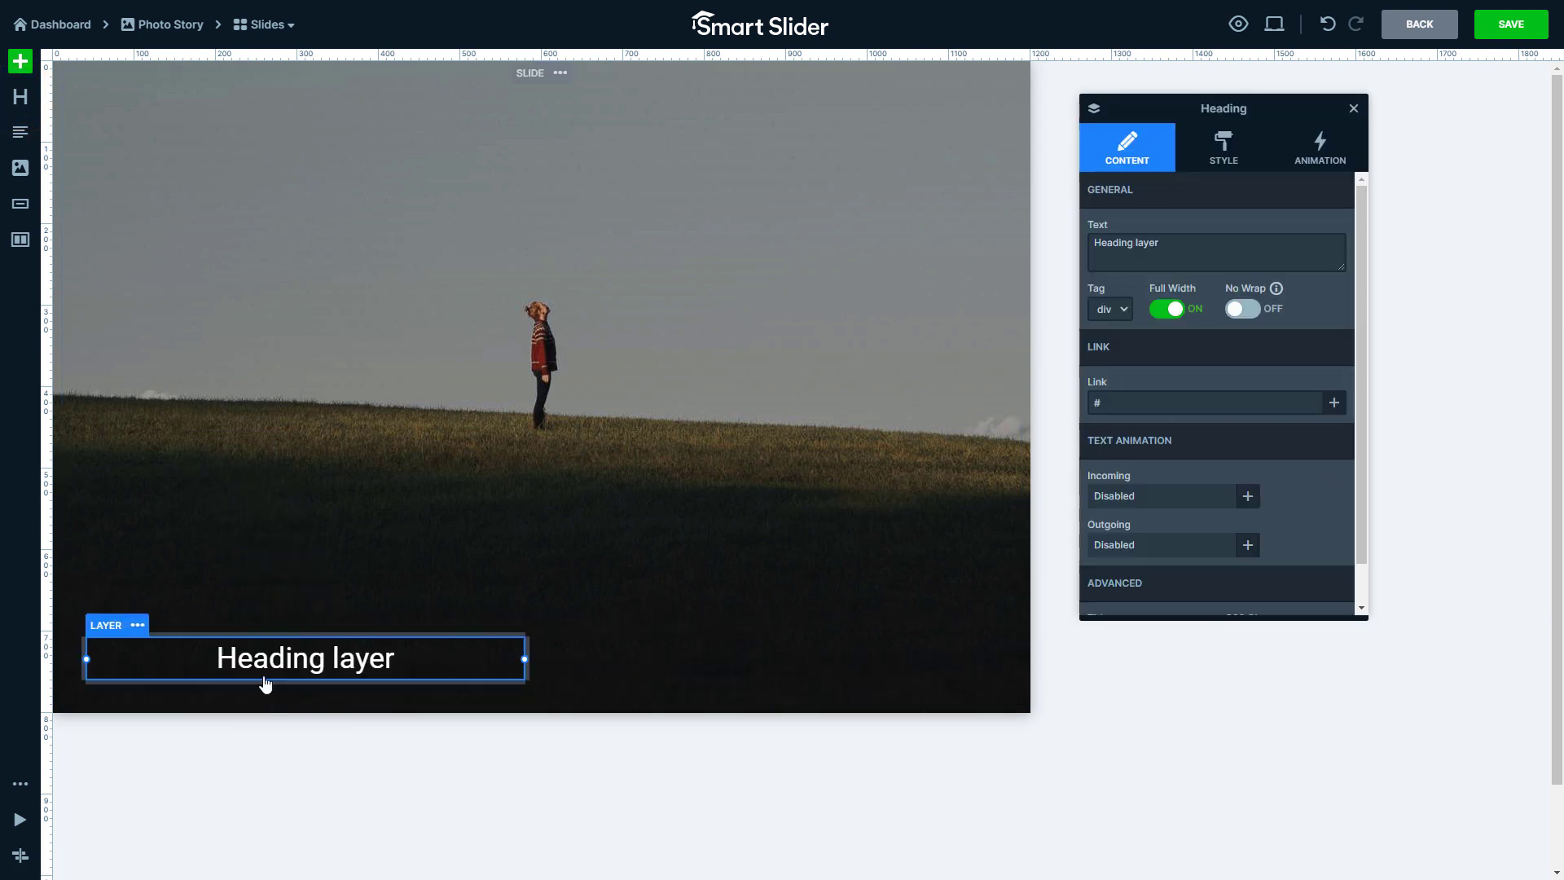
{"action": "triple_click", "coordinate": [1169, 242]}
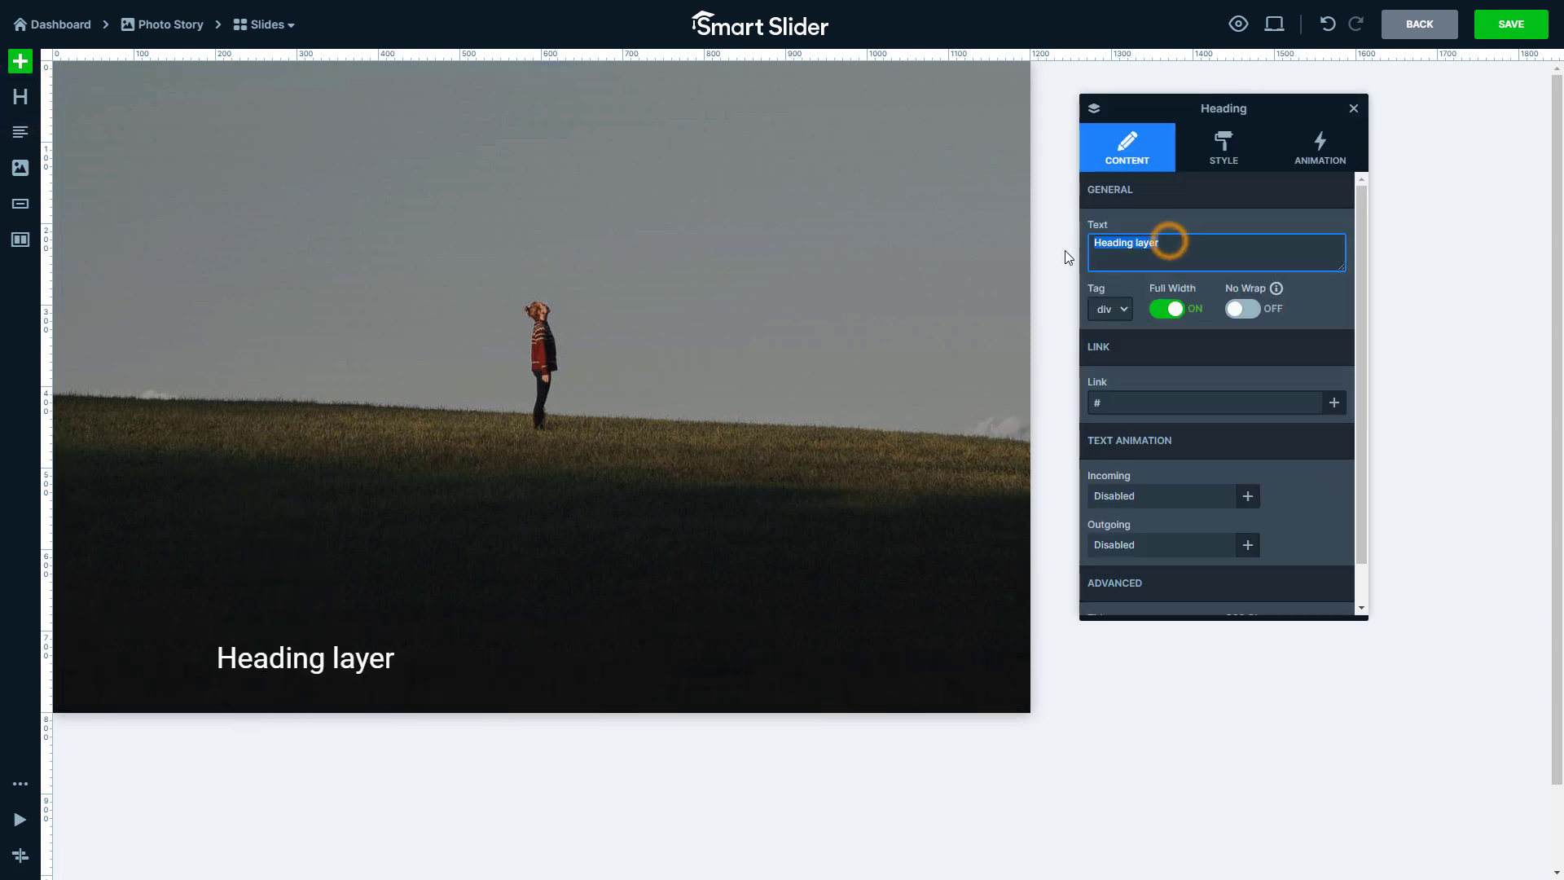
{"action": "type", "text": "01"}
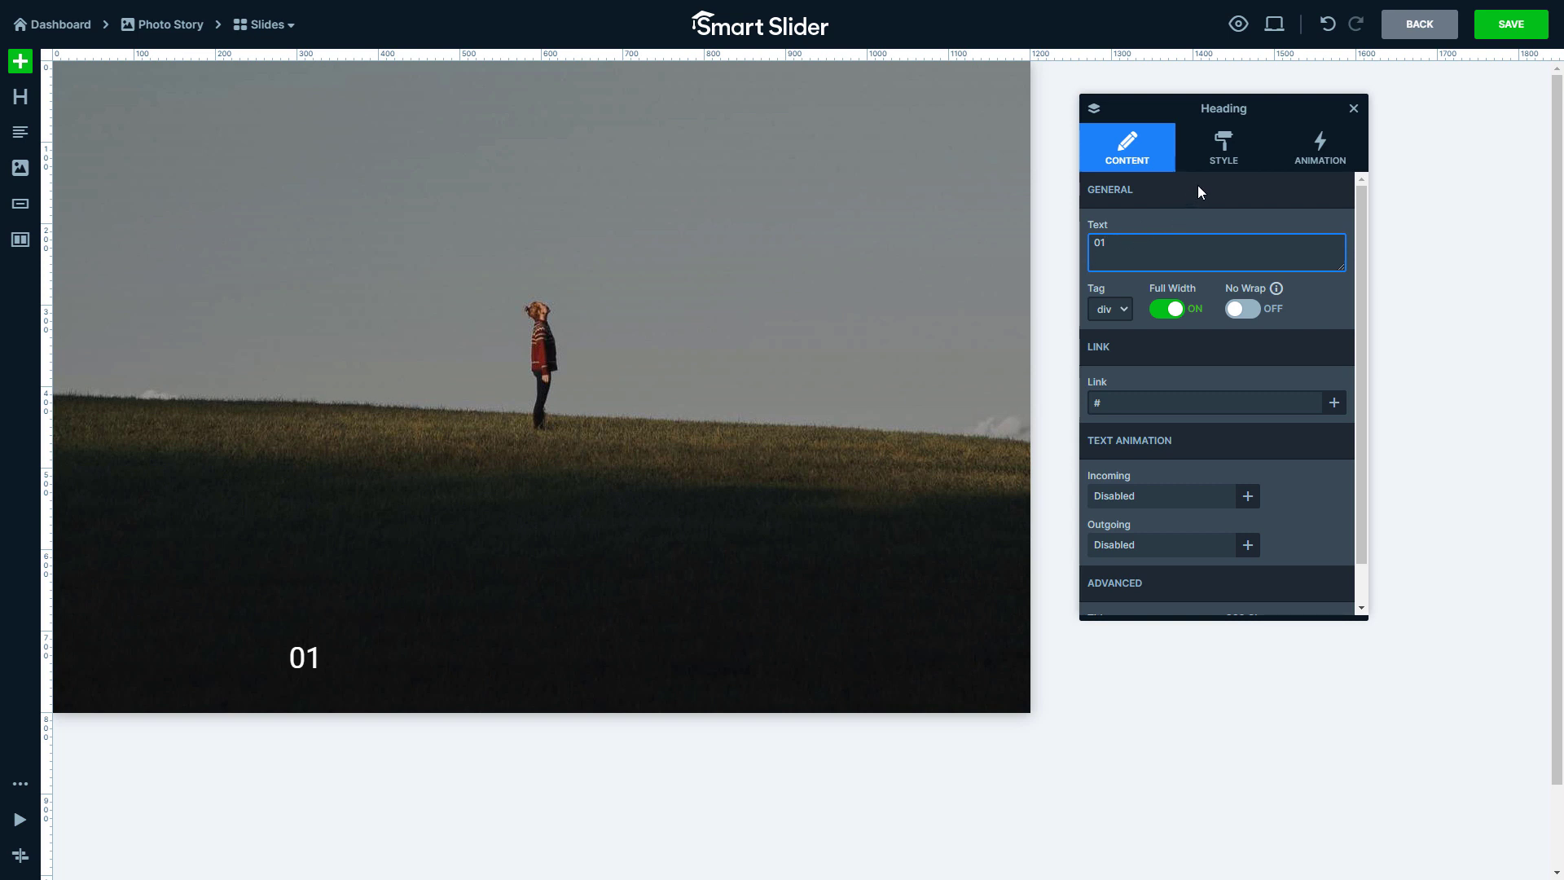
Set the 01 heading's font to bold Inter at 24px
{"action": "left_click", "coordinate": [1222, 153]}
{"action": "left_click", "coordinate": [1165, 278]}
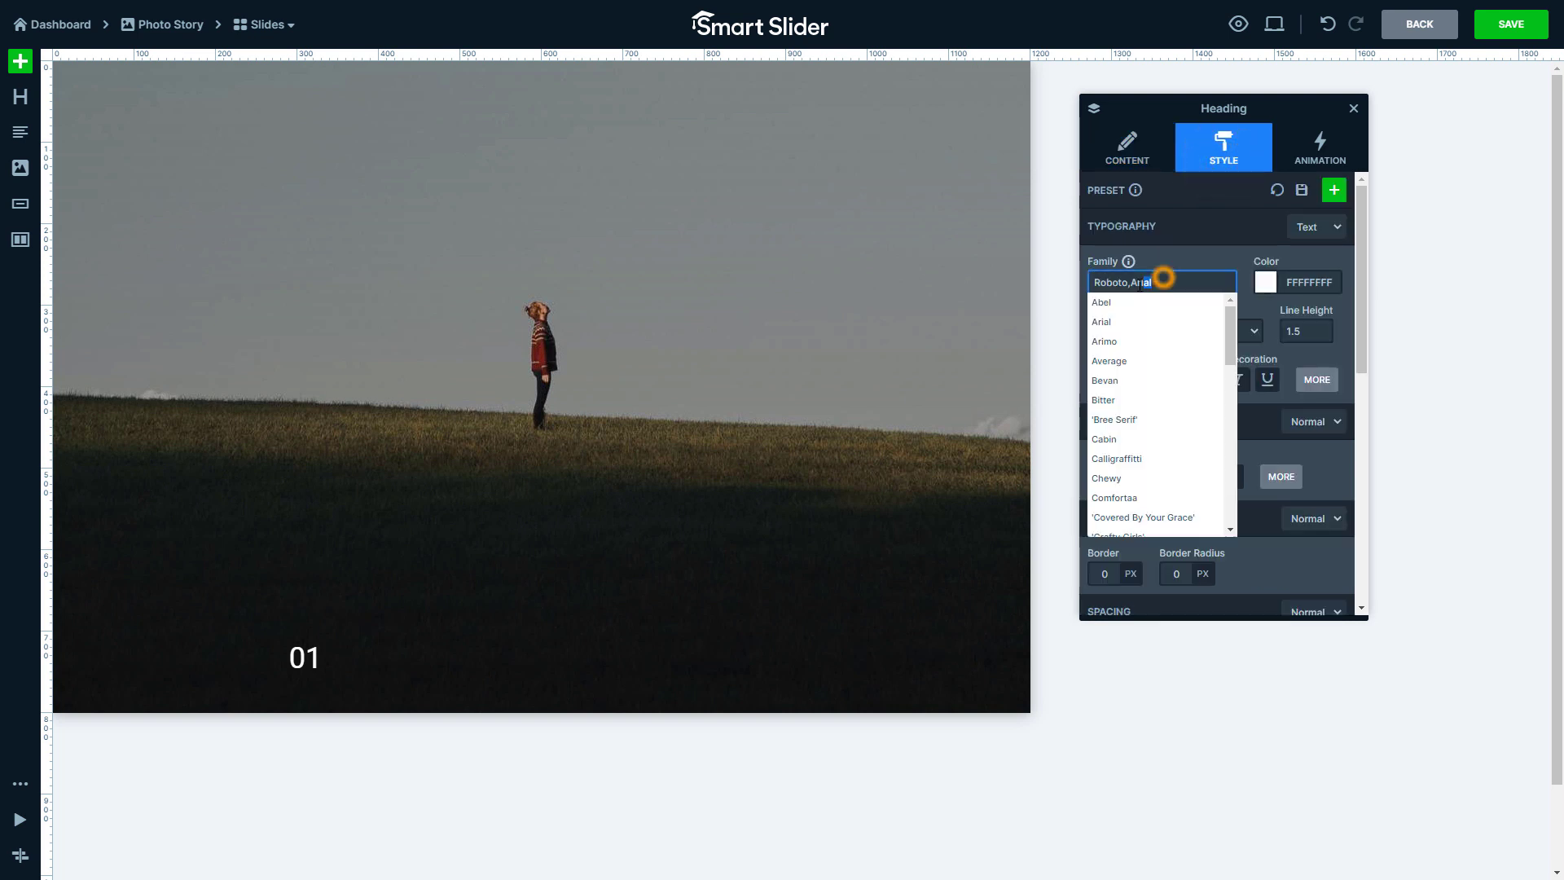
{"action": "triple_click", "coordinate": [1163, 278]}
{"action": "type", "text": "Inter"}
{"action": "key", "text": "Return"}
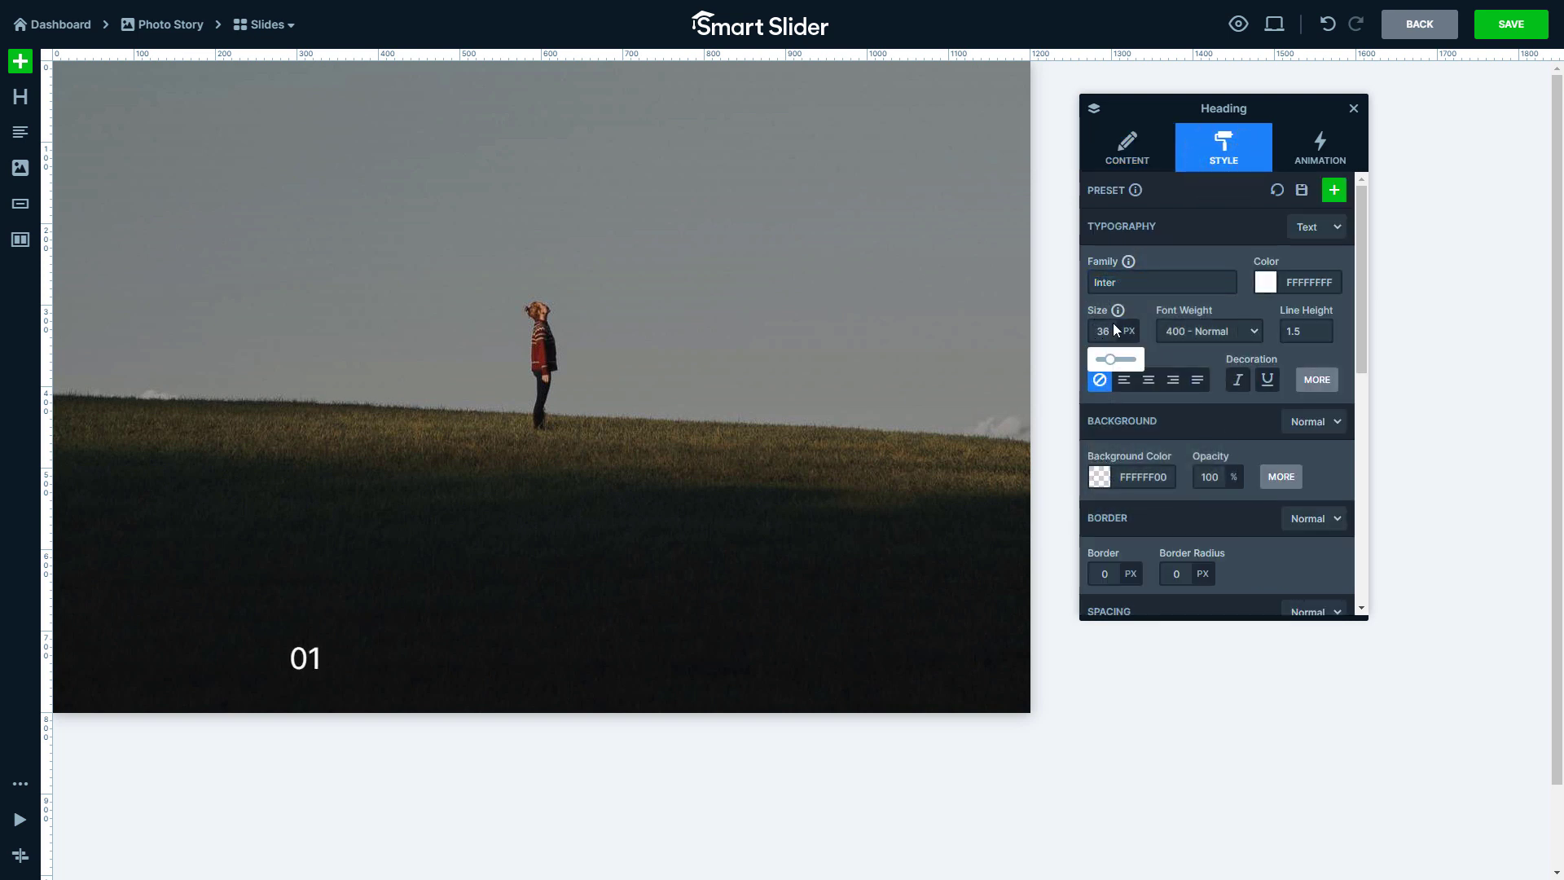
{"action": "double_click", "coordinate": [1105, 331]}
{"action": "type", "text": "24"}
{"action": "left_click", "coordinate": [1210, 331]}
{"action": "left_click", "coordinate": [1188, 358]}
Set the 01 heading's line height to 1.2 and letter spacing to 1px
{"action": "left_click", "coordinate": [1305, 331]}
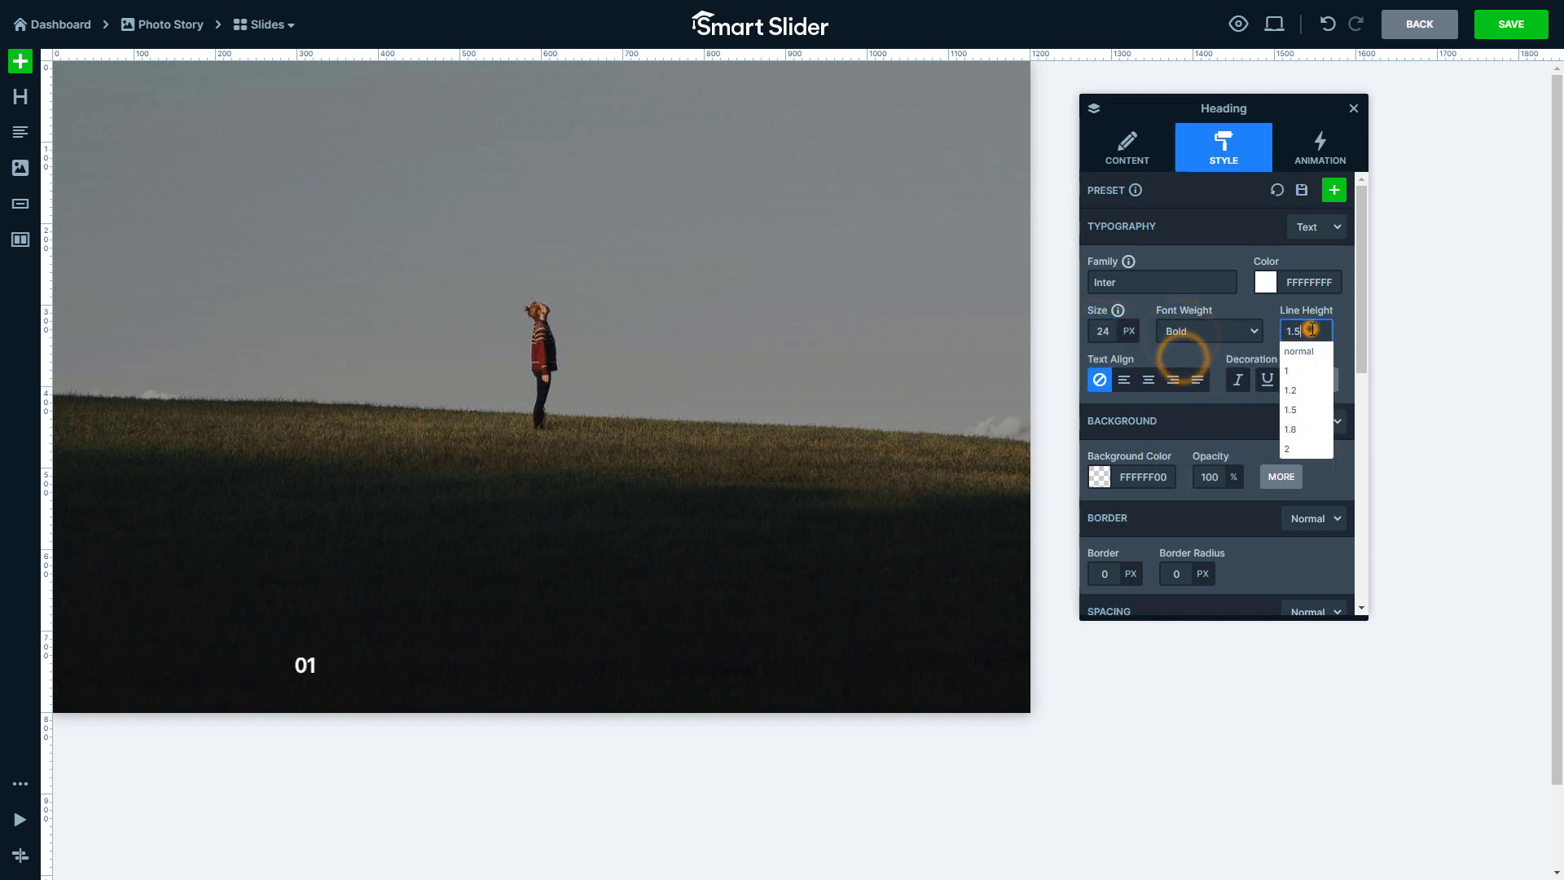
{"action": "left_click", "coordinate": [1311, 390]}
{"action": "left_click", "coordinate": [1315, 379]}
{"action": "left_click", "coordinate": [1124, 432]}
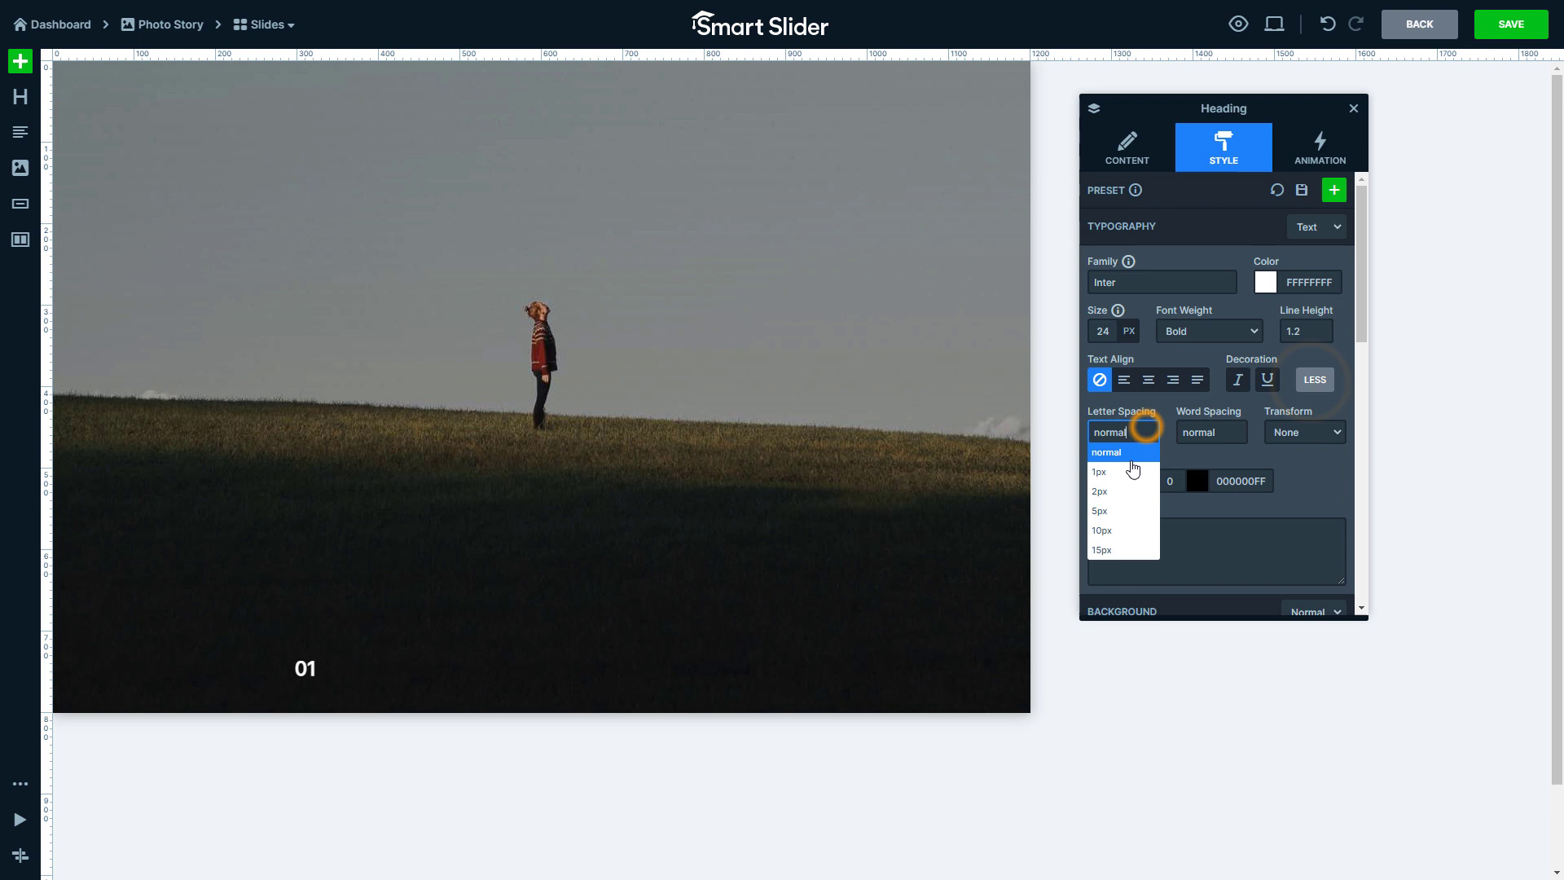
{"action": "left_click", "coordinate": [1128, 474]}
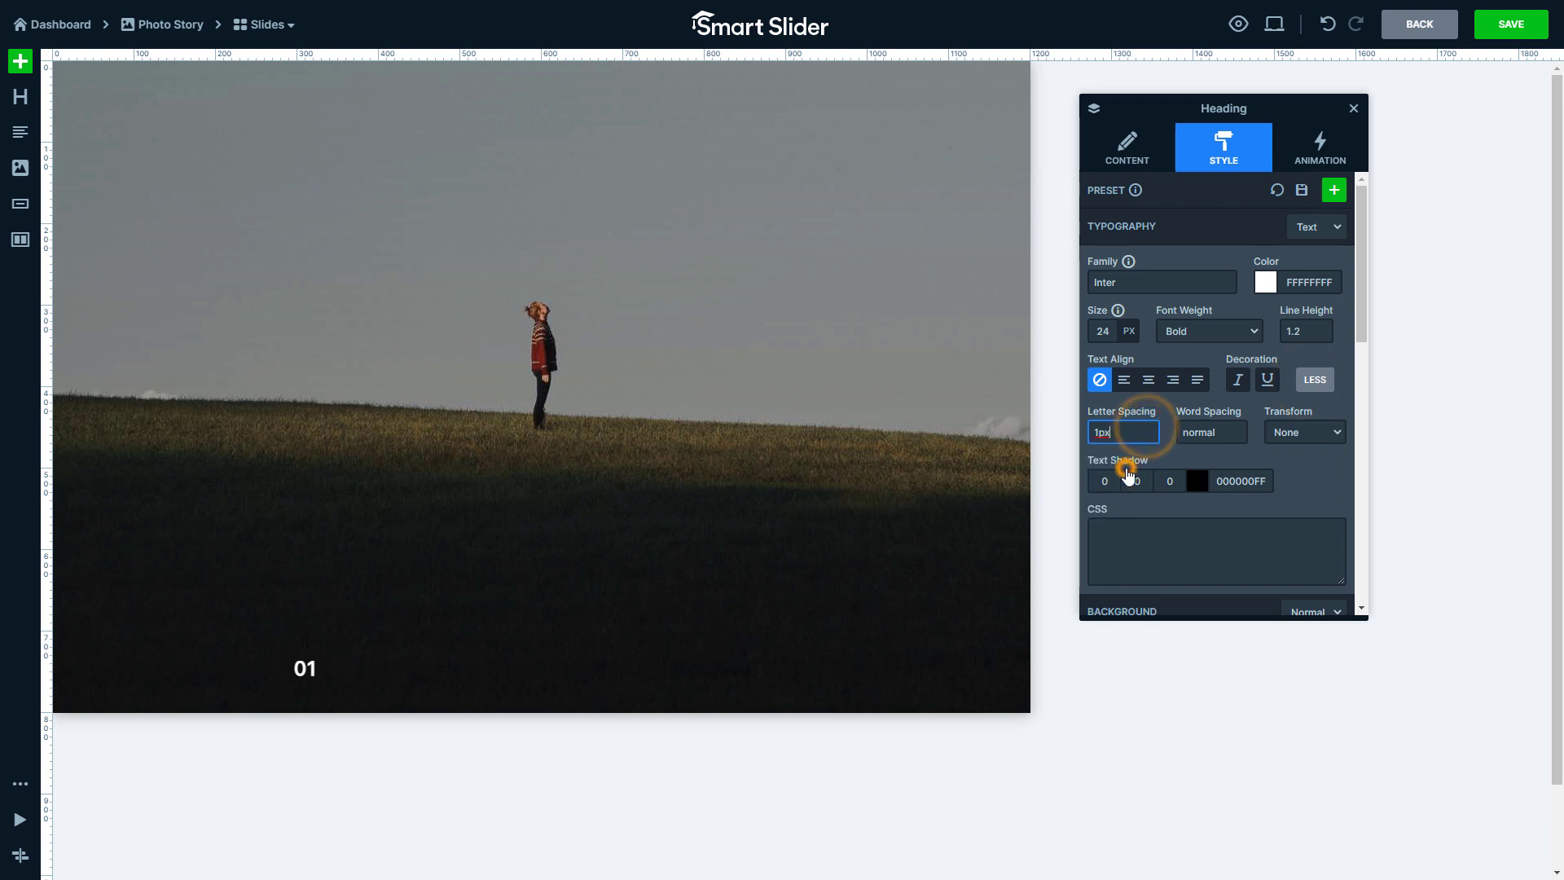
{"action": "left_click", "coordinate": [1315, 379]}
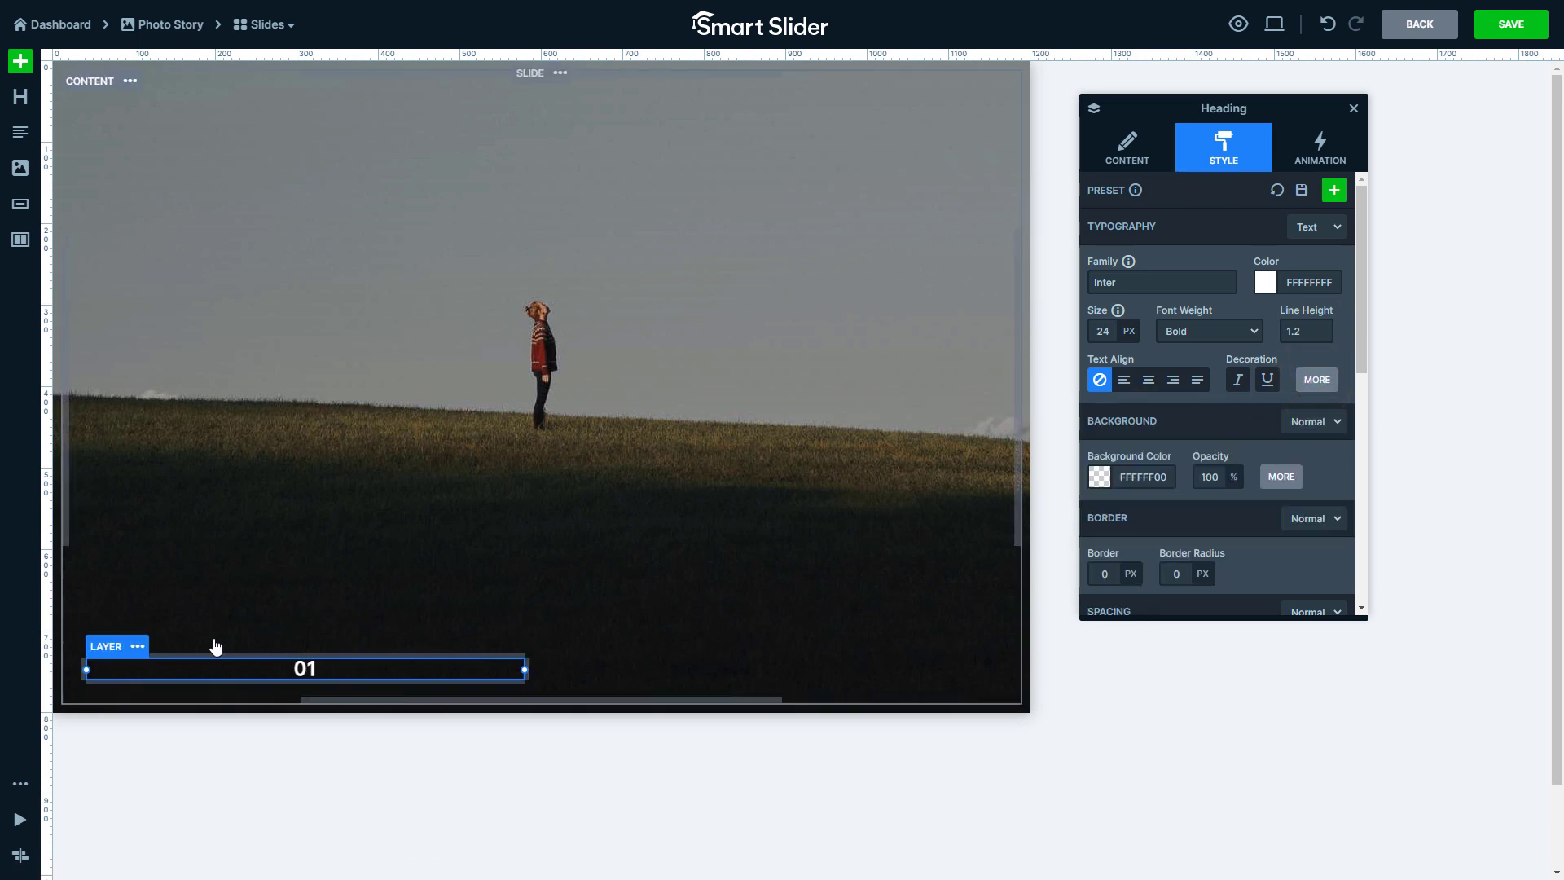
Duplicate the 01 heading into the right column as a dimmed (FFFFFF80), normal-weight '03'
{"action": "left_click", "coordinate": [137, 646]}
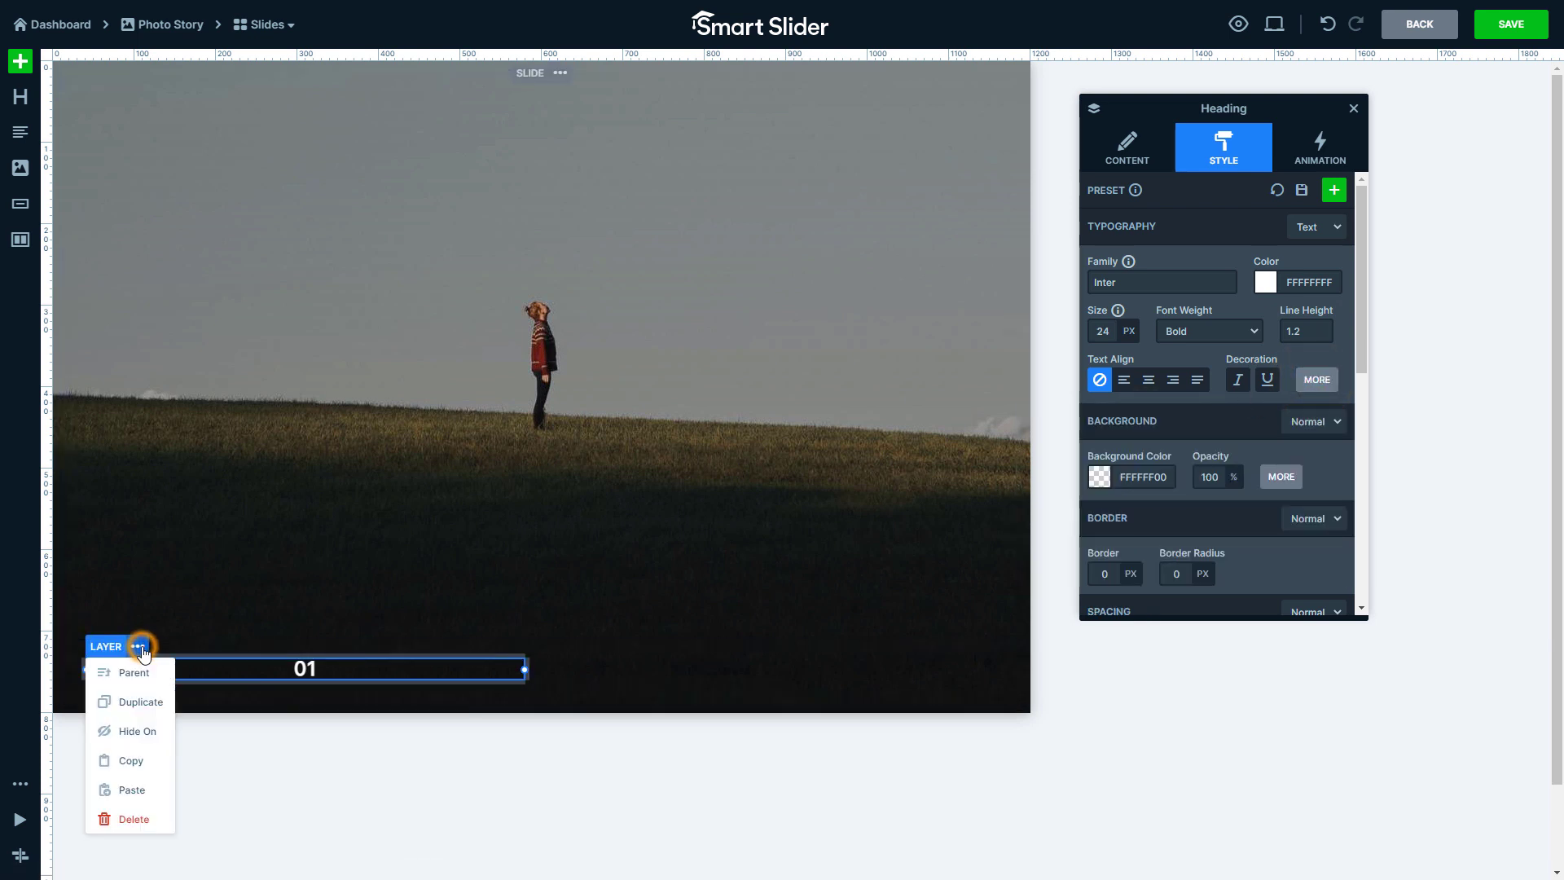
{"action": "left_click", "coordinate": [140, 703]}
{"action": "left_click_drag", "start_coordinate": [111, 648], "coordinate": [619, 654]}
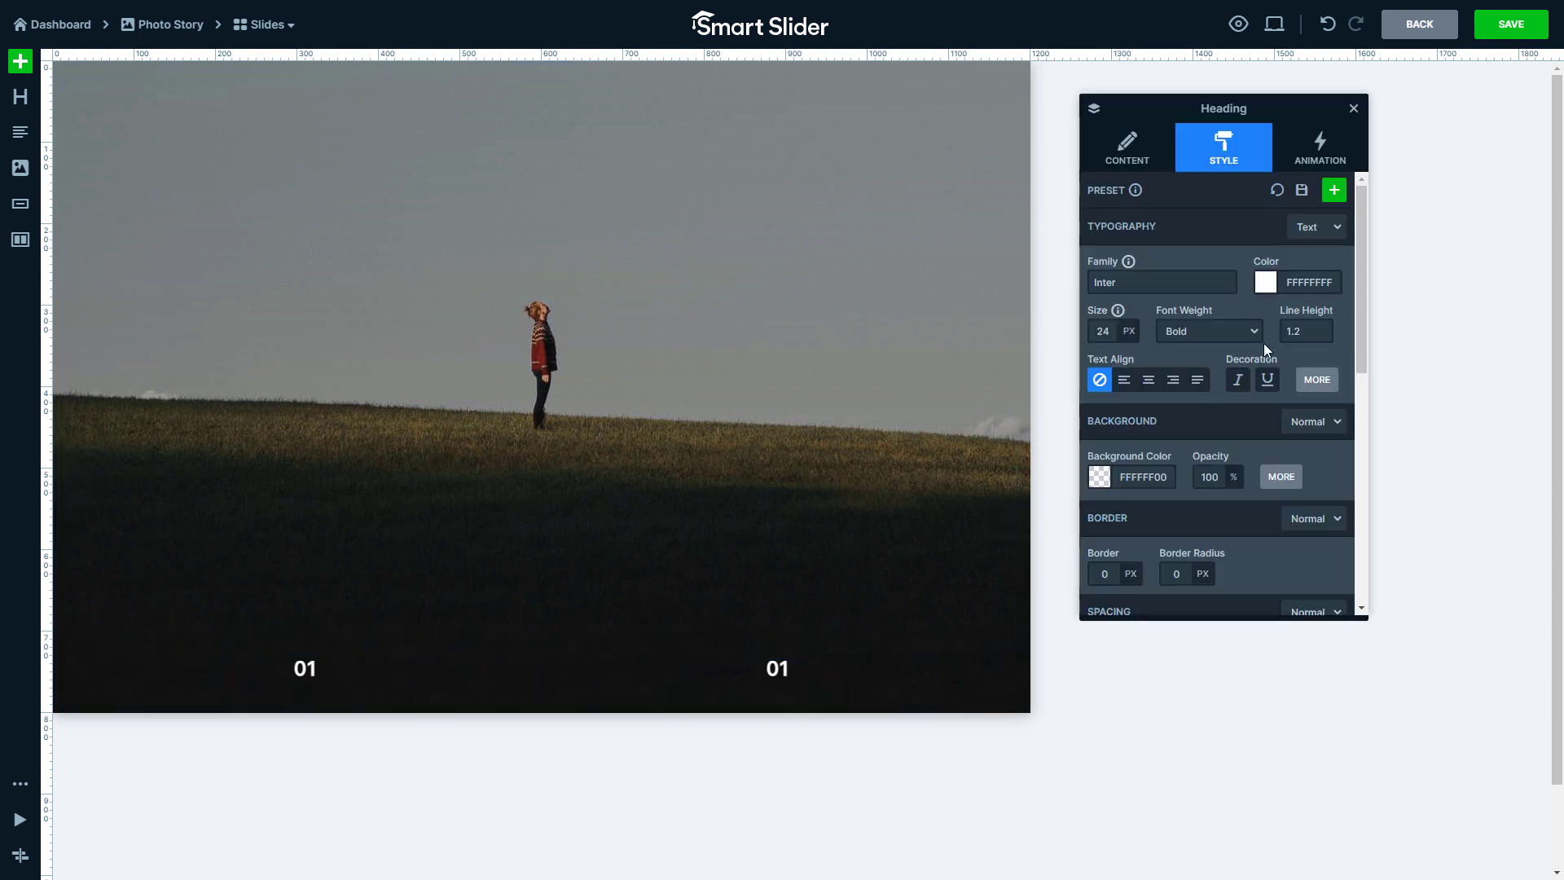
{"action": "type", "text": "80"}
{"action": "left_click", "coordinate": [1208, 330]}
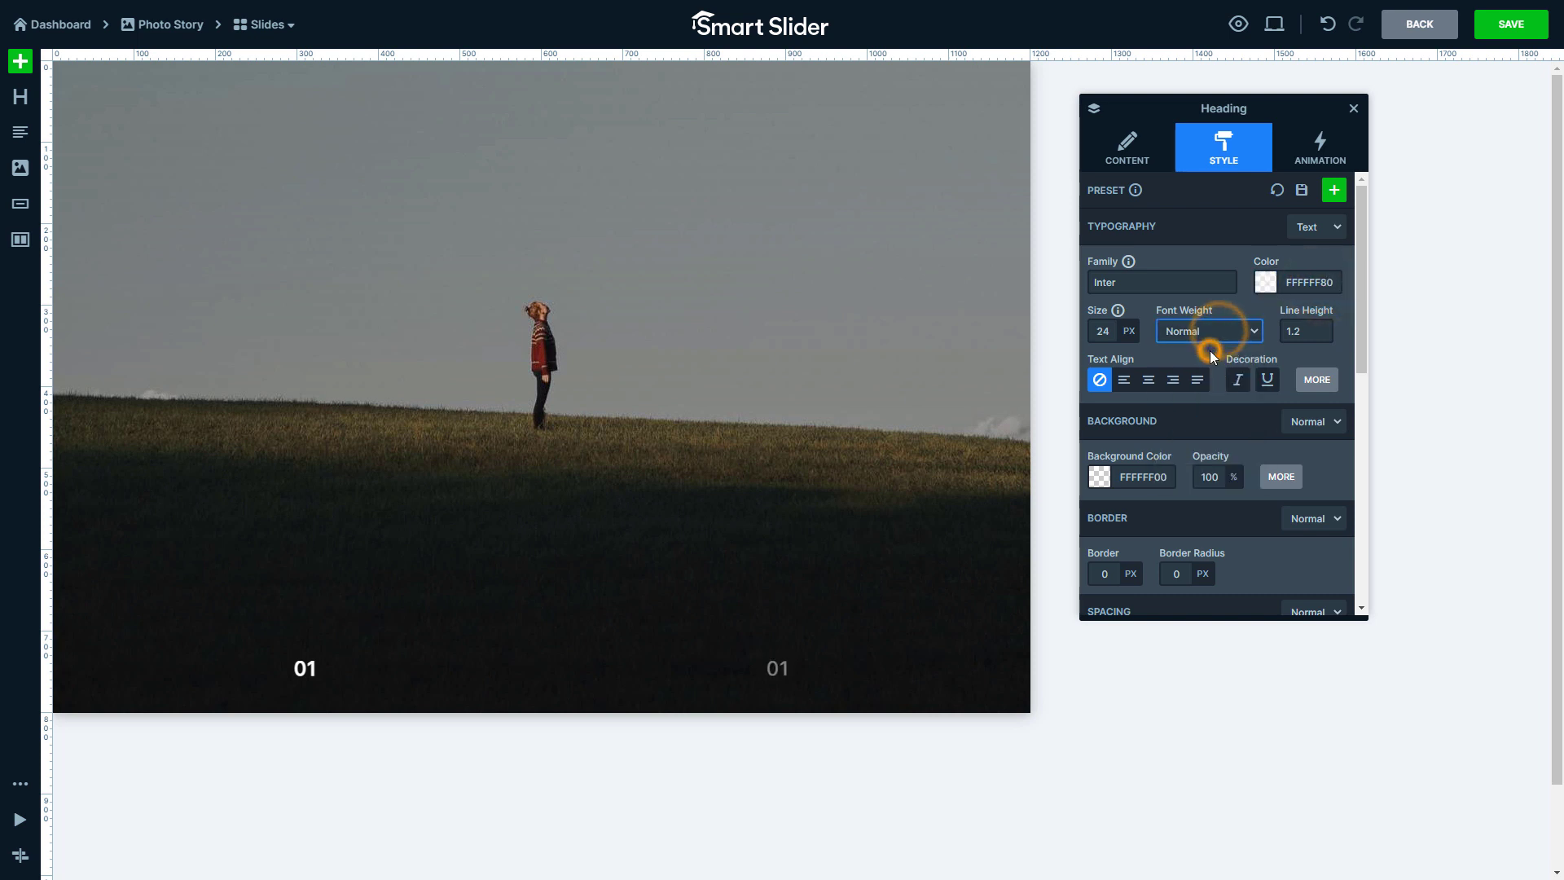
{"action": "left_click", "coordinate": [1127, 150]}
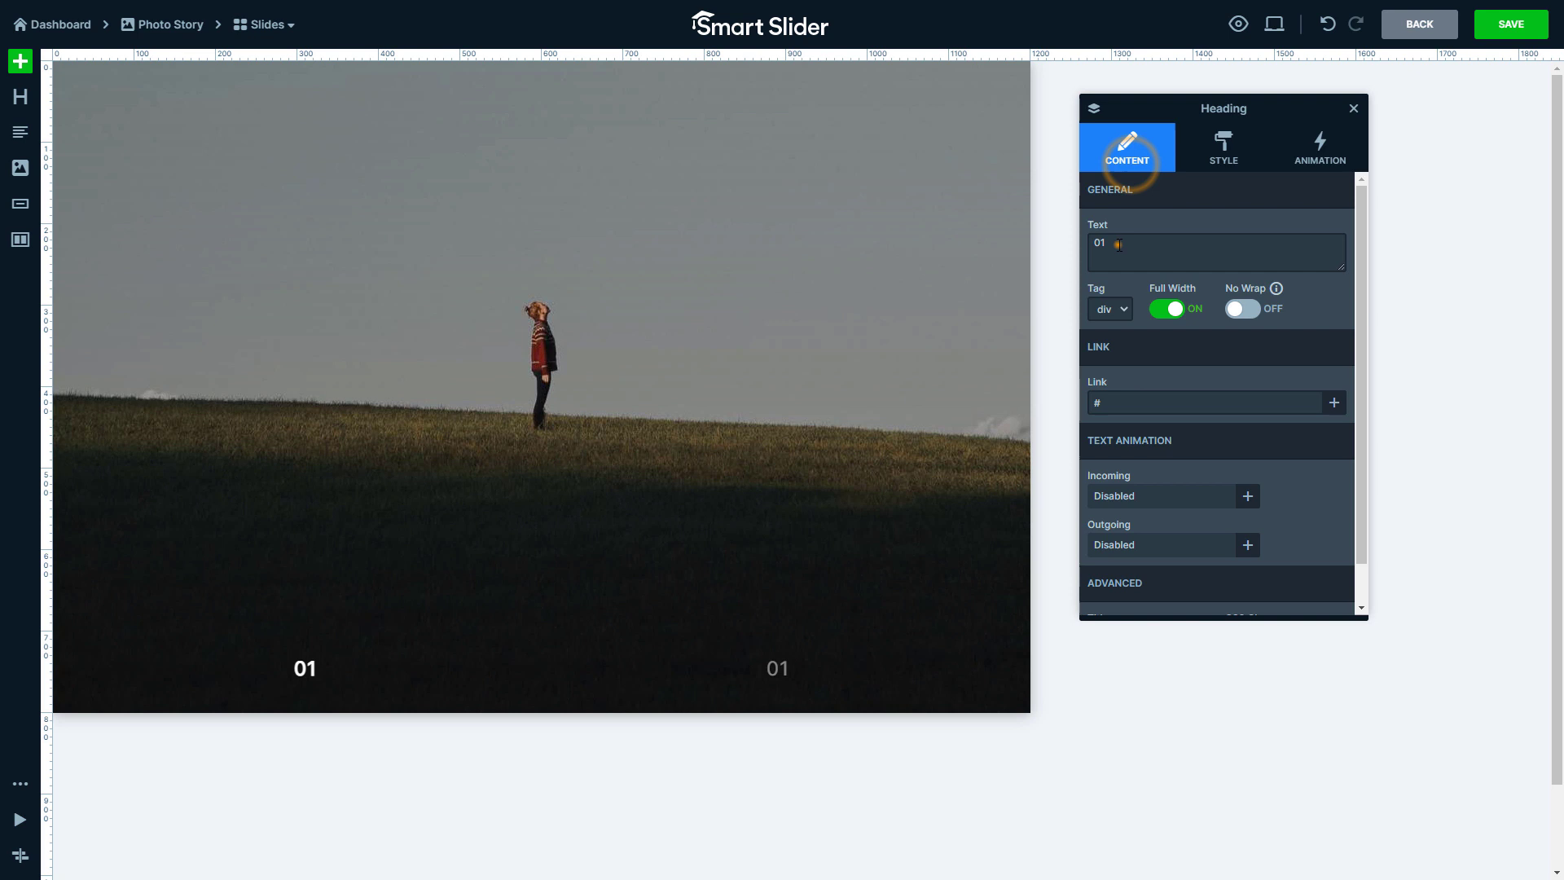
{"action": "left_click", "coordinate": [1087, 247]}
{"action": "type", "text": "3"}
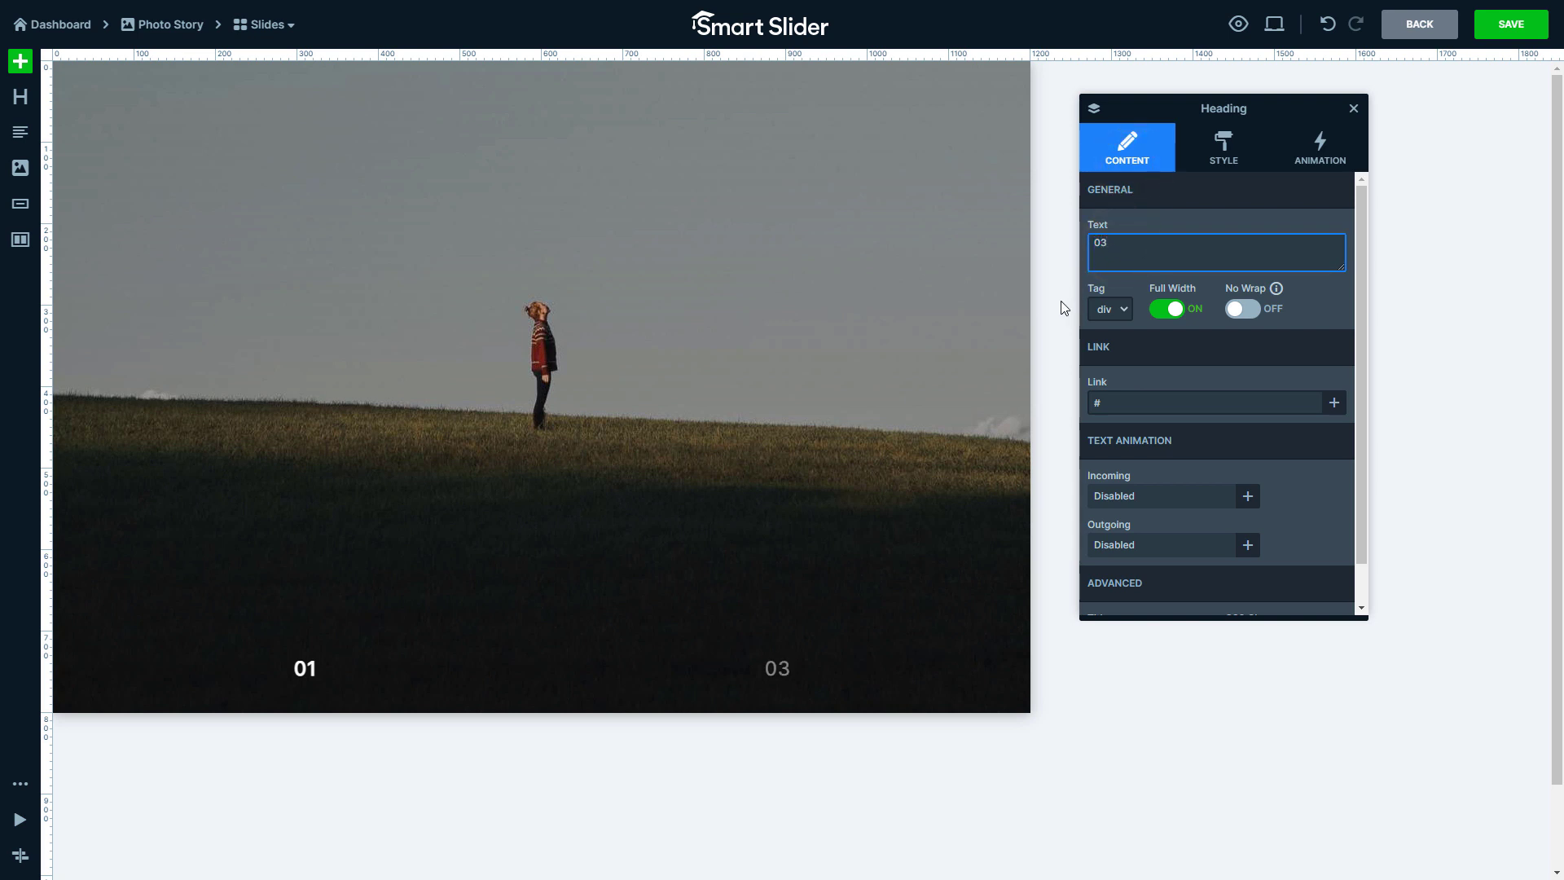
Duplicate the column holding 03 to create a middle counter column
{"action": "left_click", "coordinate": [610, 646]}
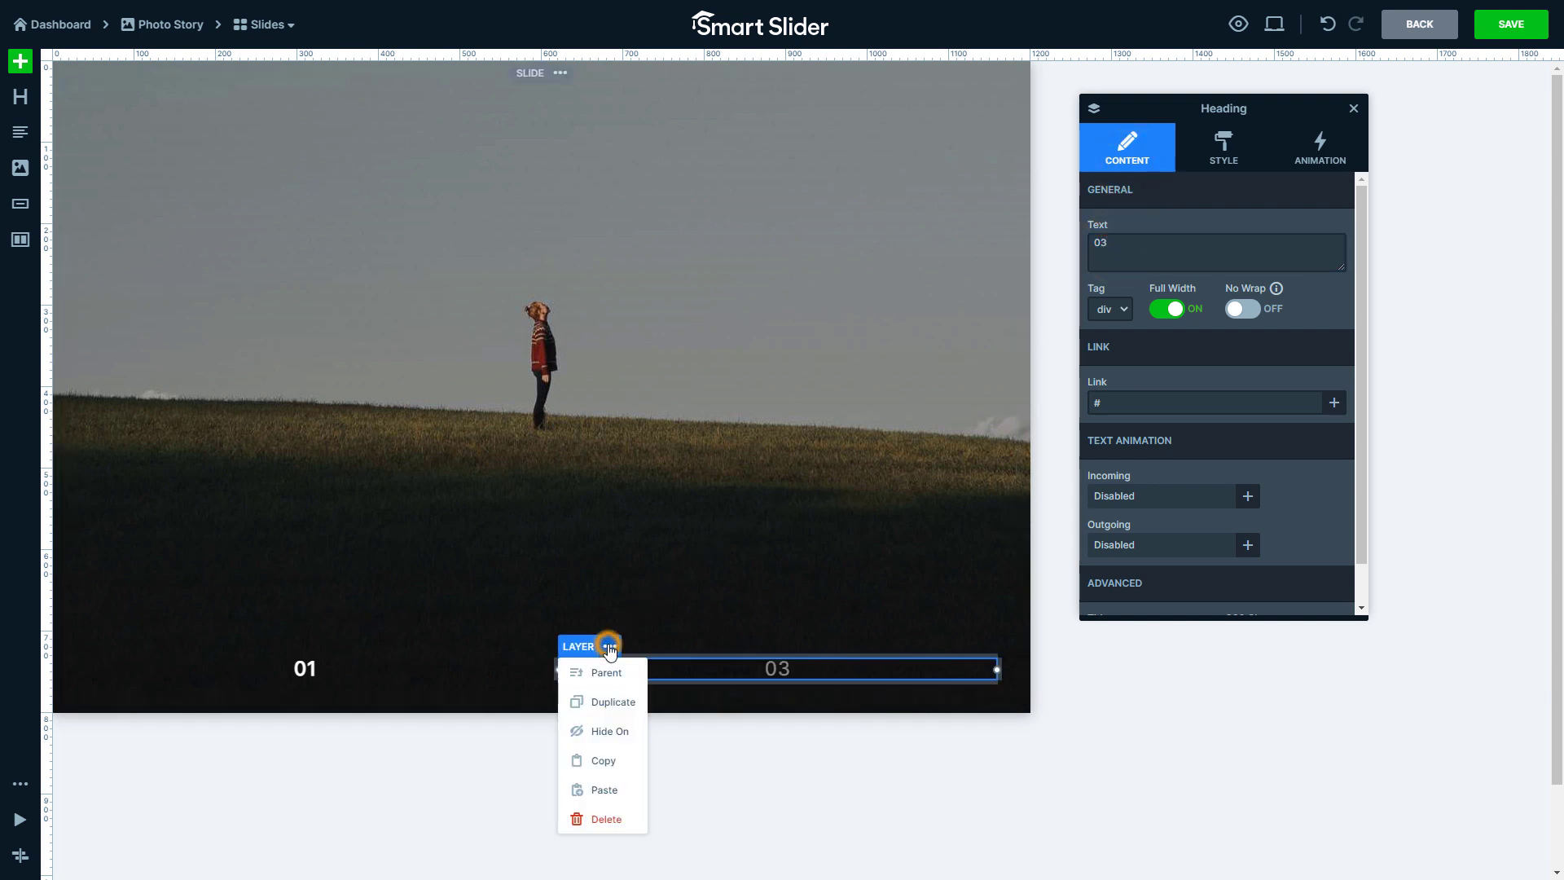
{"action": "left_click", "coordinate": [604, 680]}
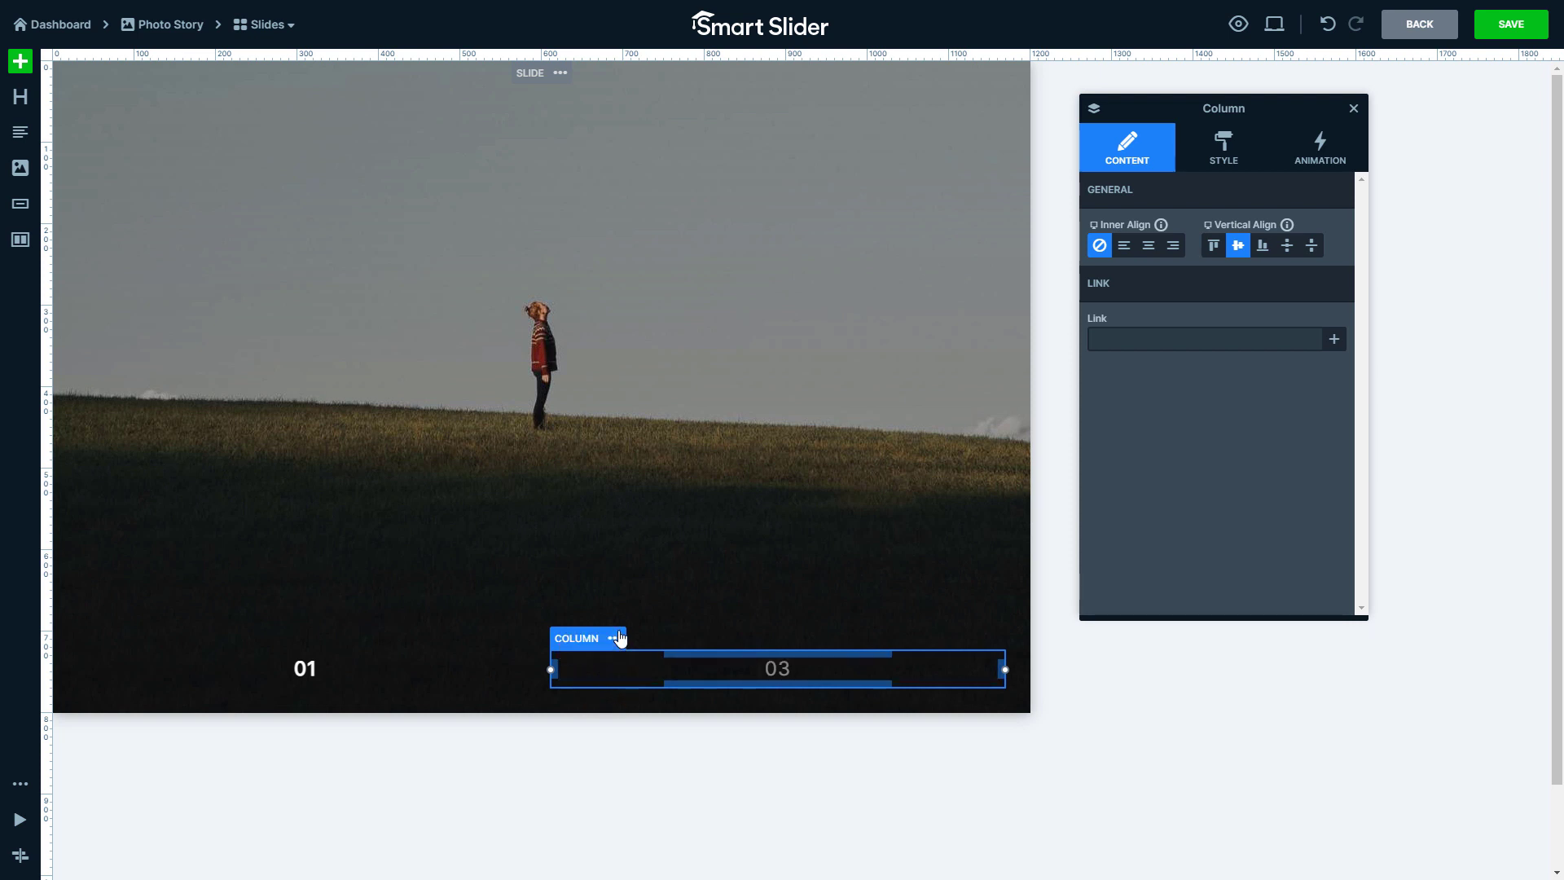
{"action": "left_click", "coordinate": [617, 637]}
{"action": "left_click", "coordinate": [600, 695]}
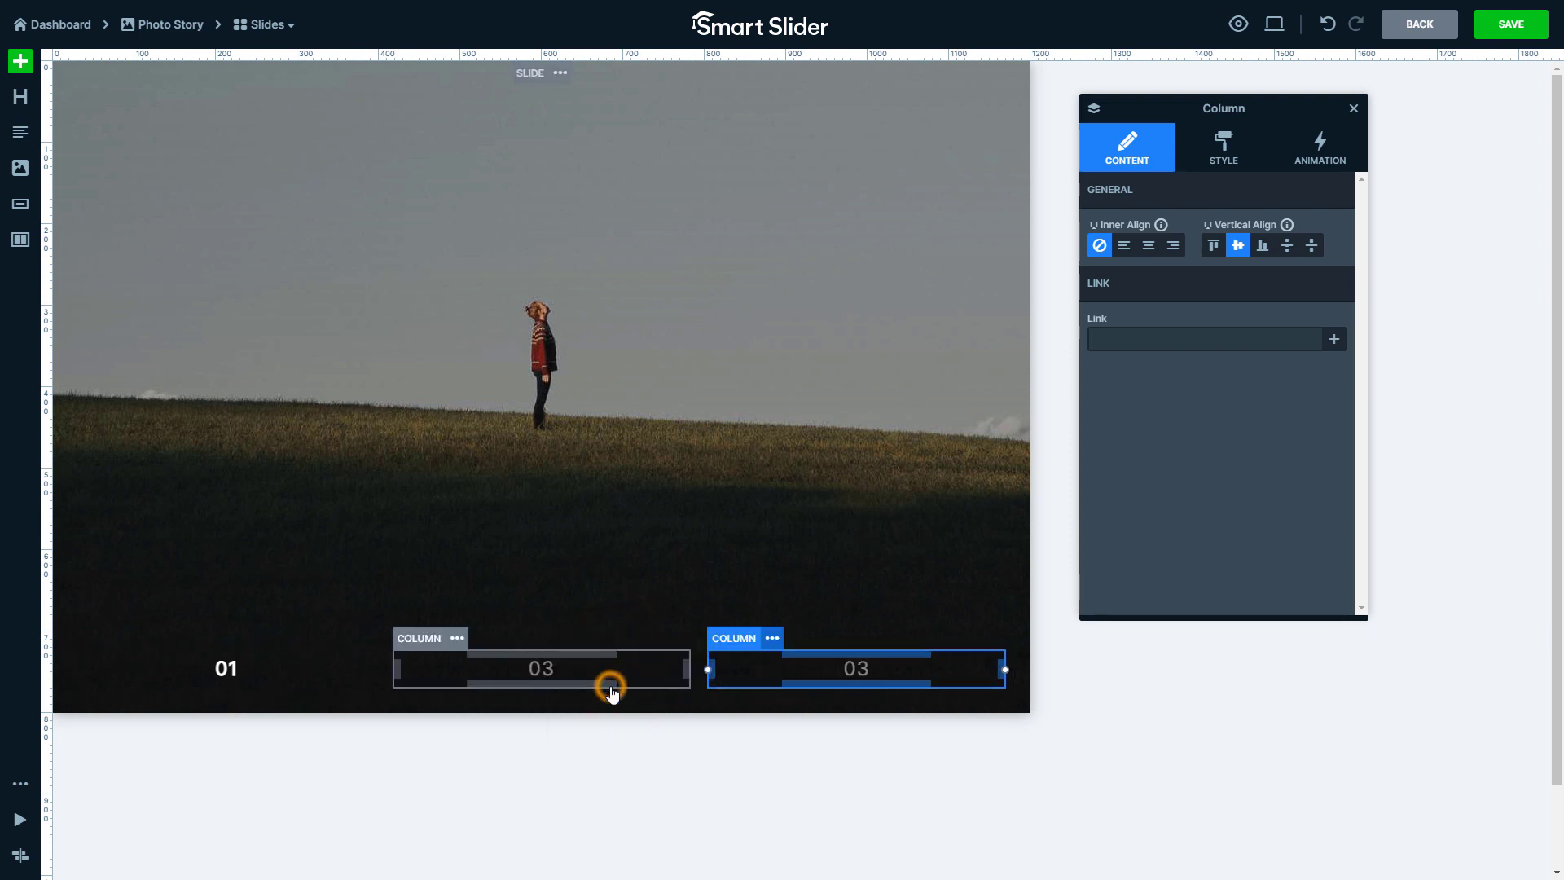
{"action": "left_click", "coordinate": [600, 676]}
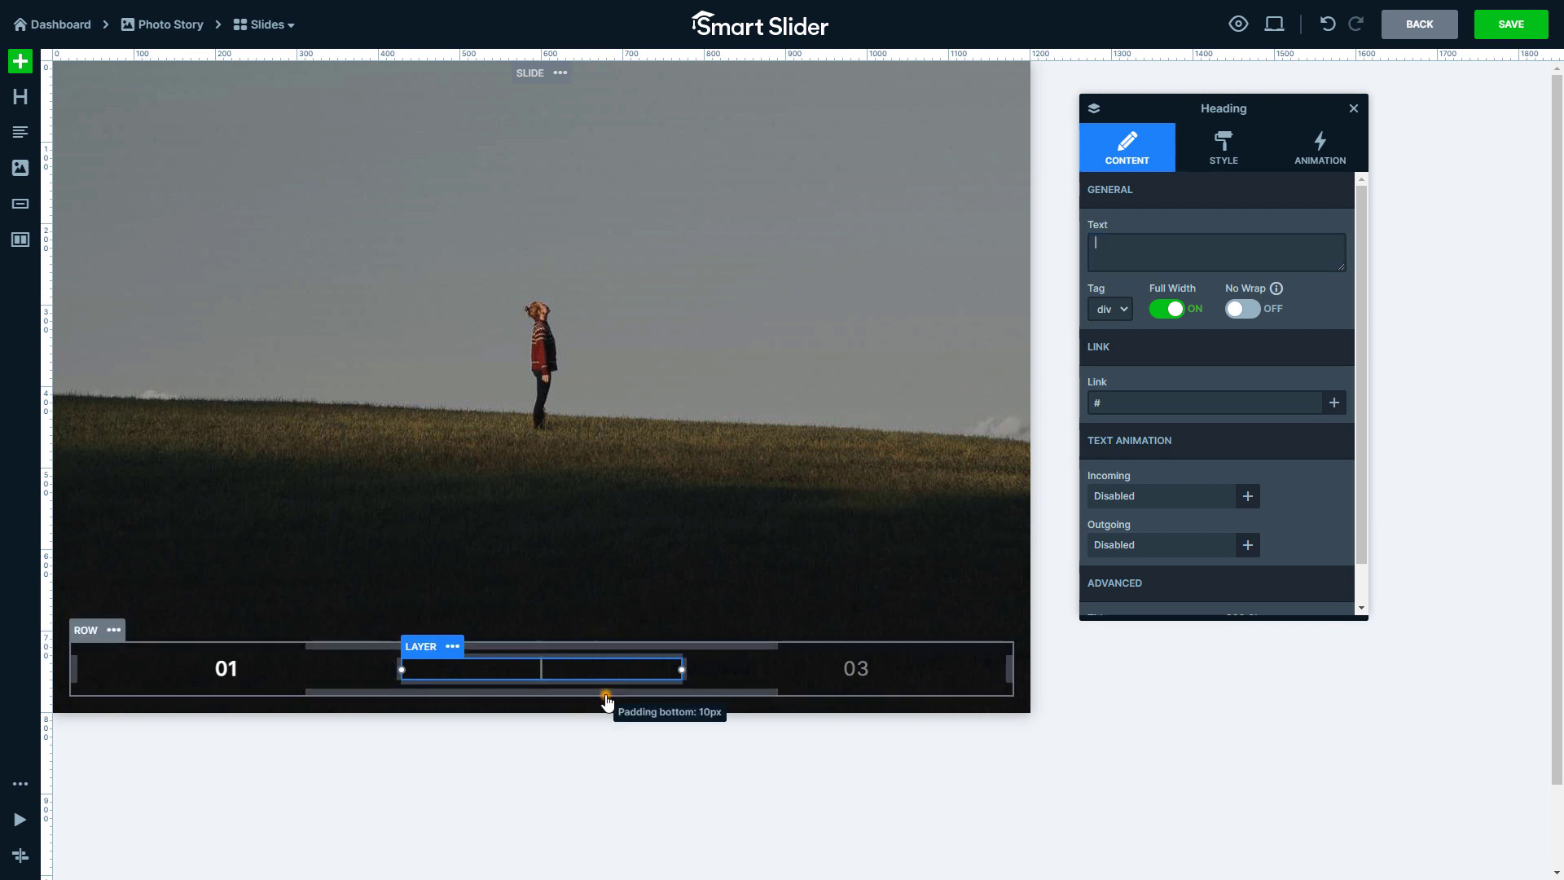
Turn off the counter row's Full Width and set its gutter to 5
{"action": "left_click", "coordinate": [606, 698]}
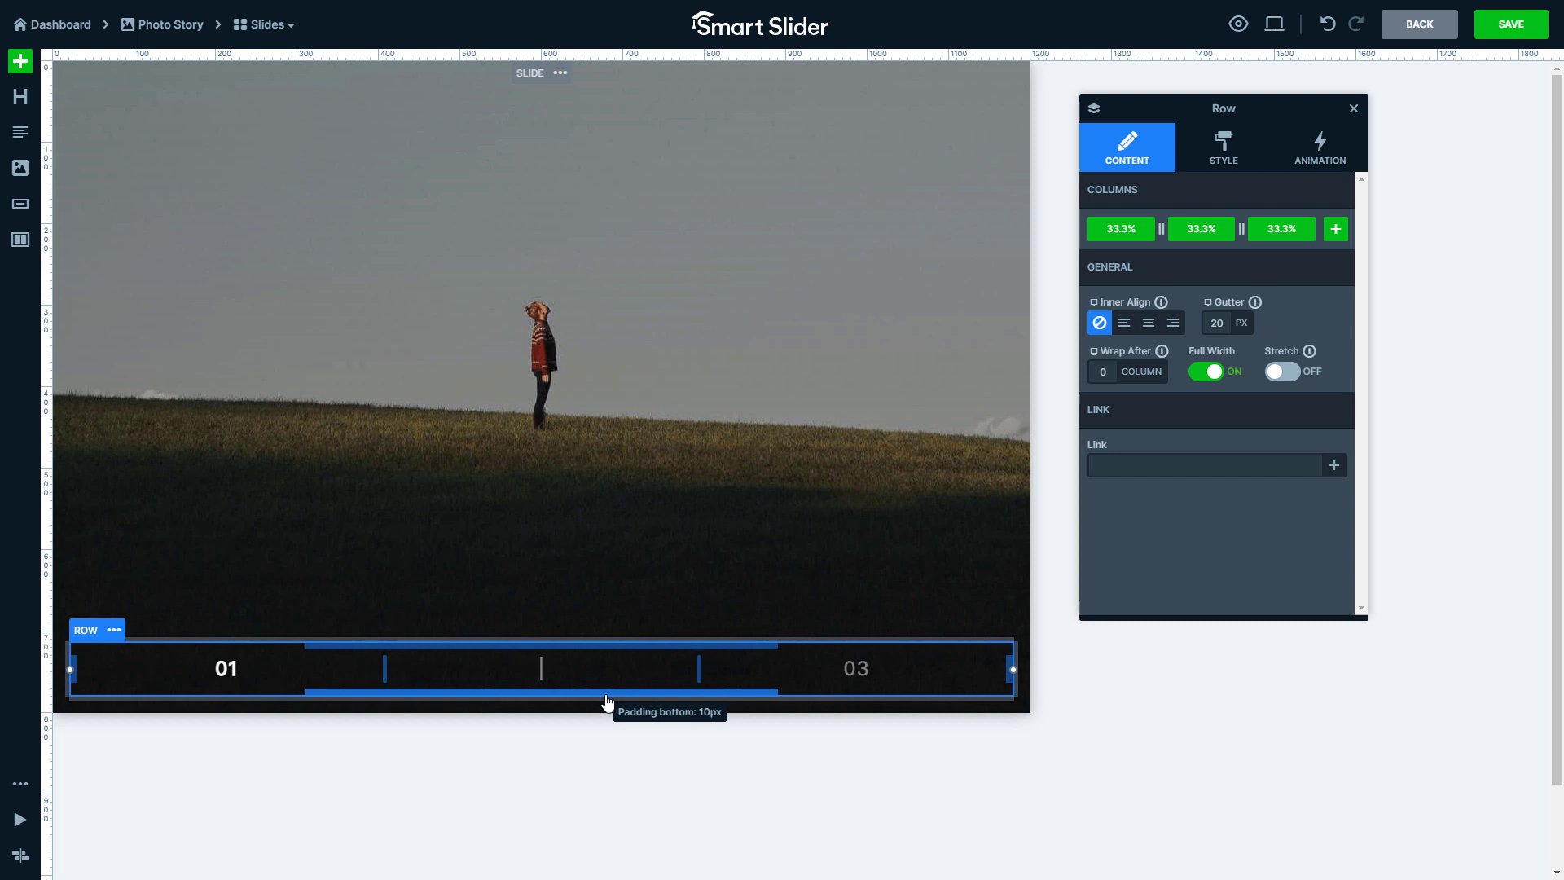
{"action": "left_click", "coordinate": [1215, 376]}
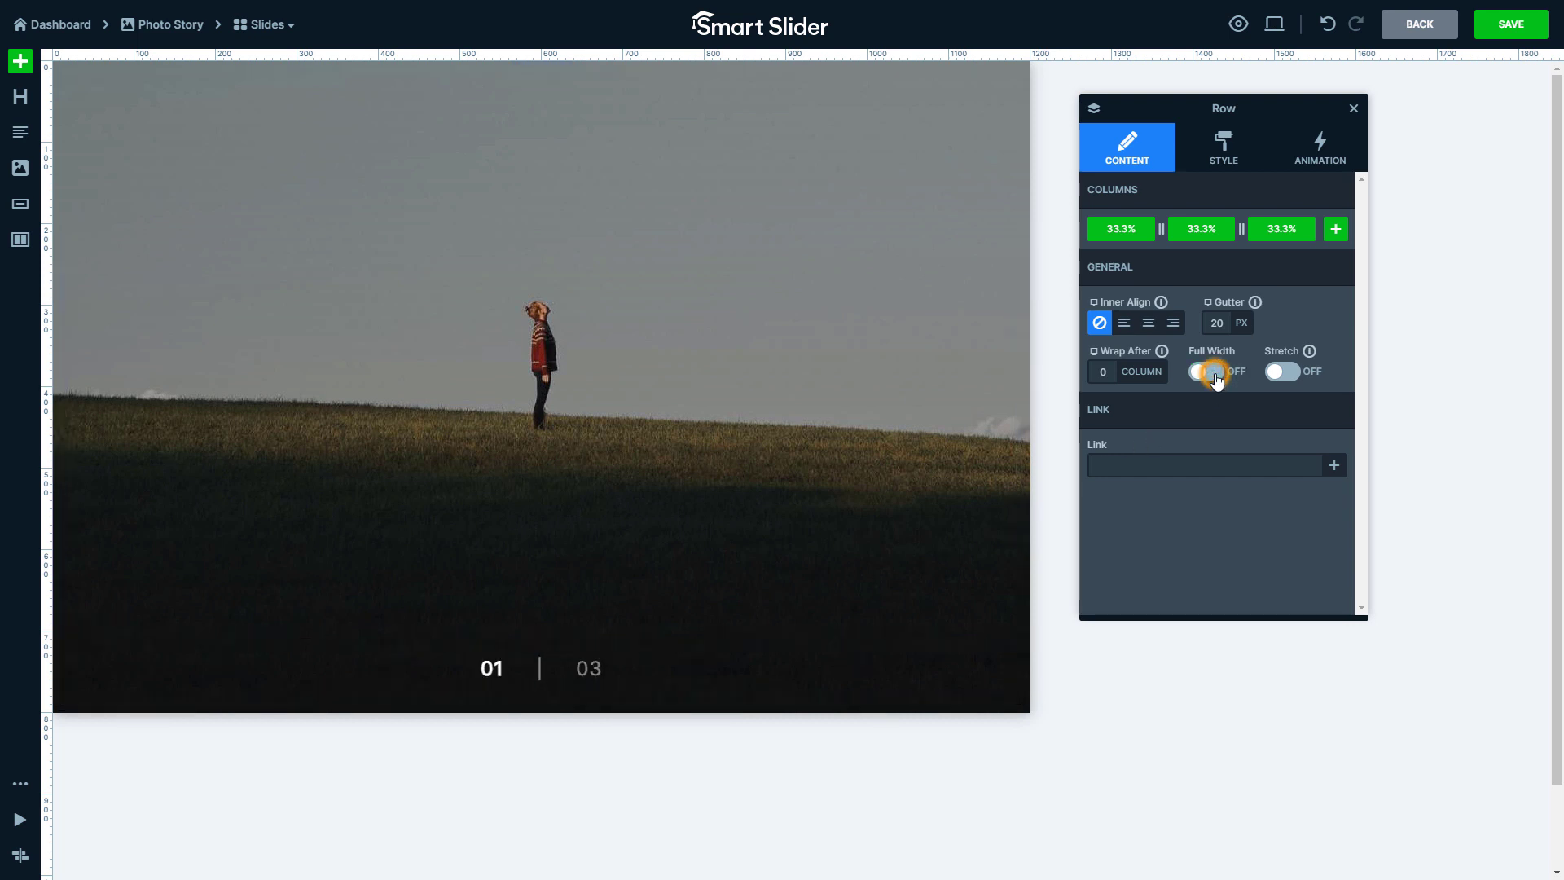
{"action": "mouse_move", "coordinate": [1225, 323]}
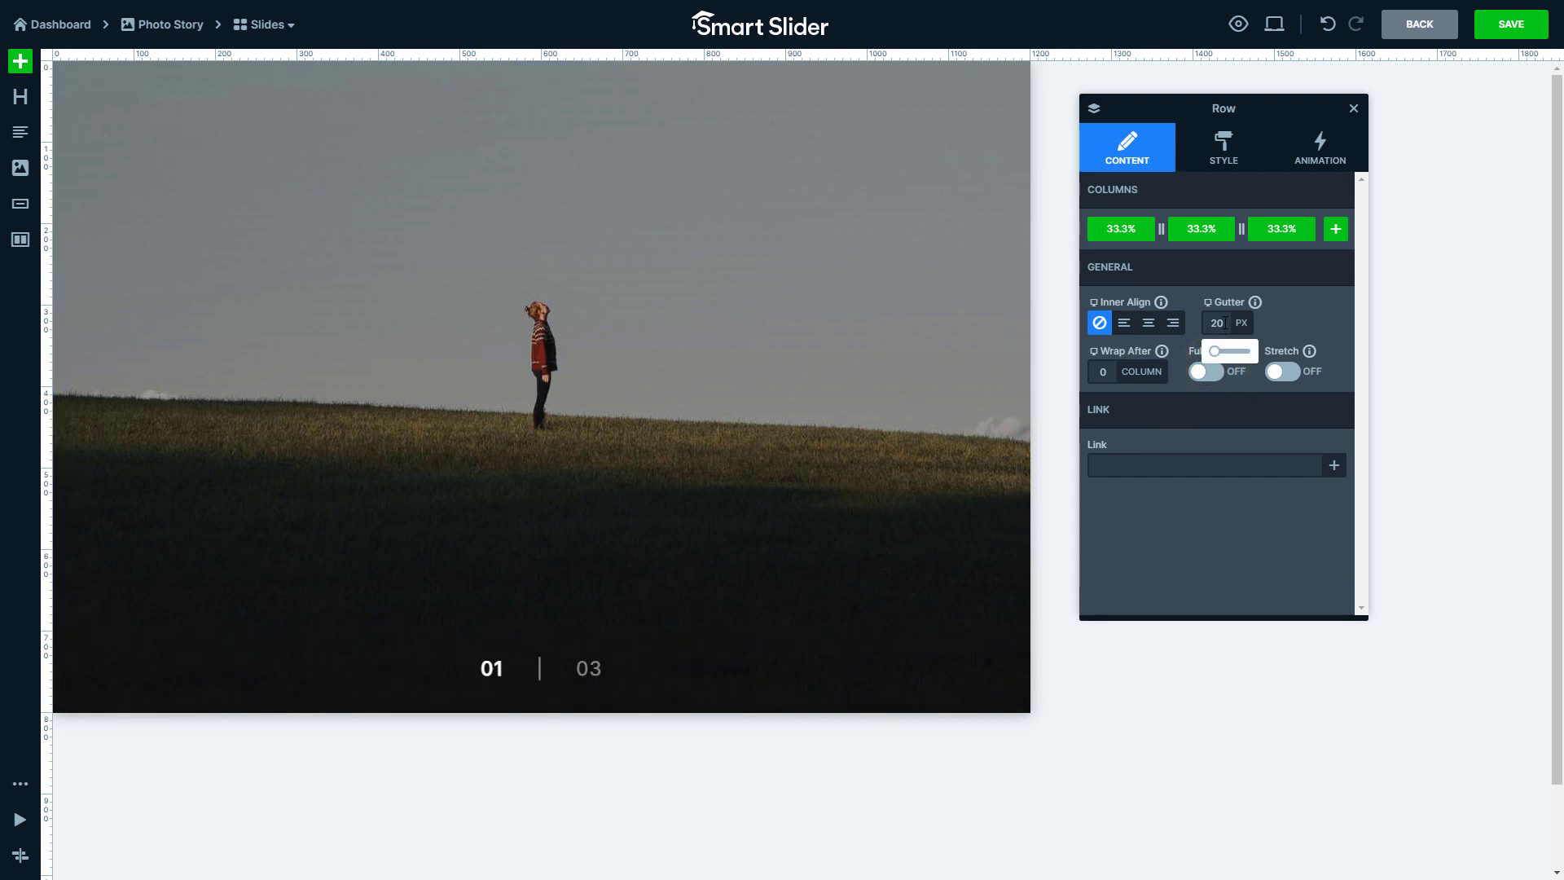
{"action": "type", "text": "5"}
{"action": "key", "text": "Return"}
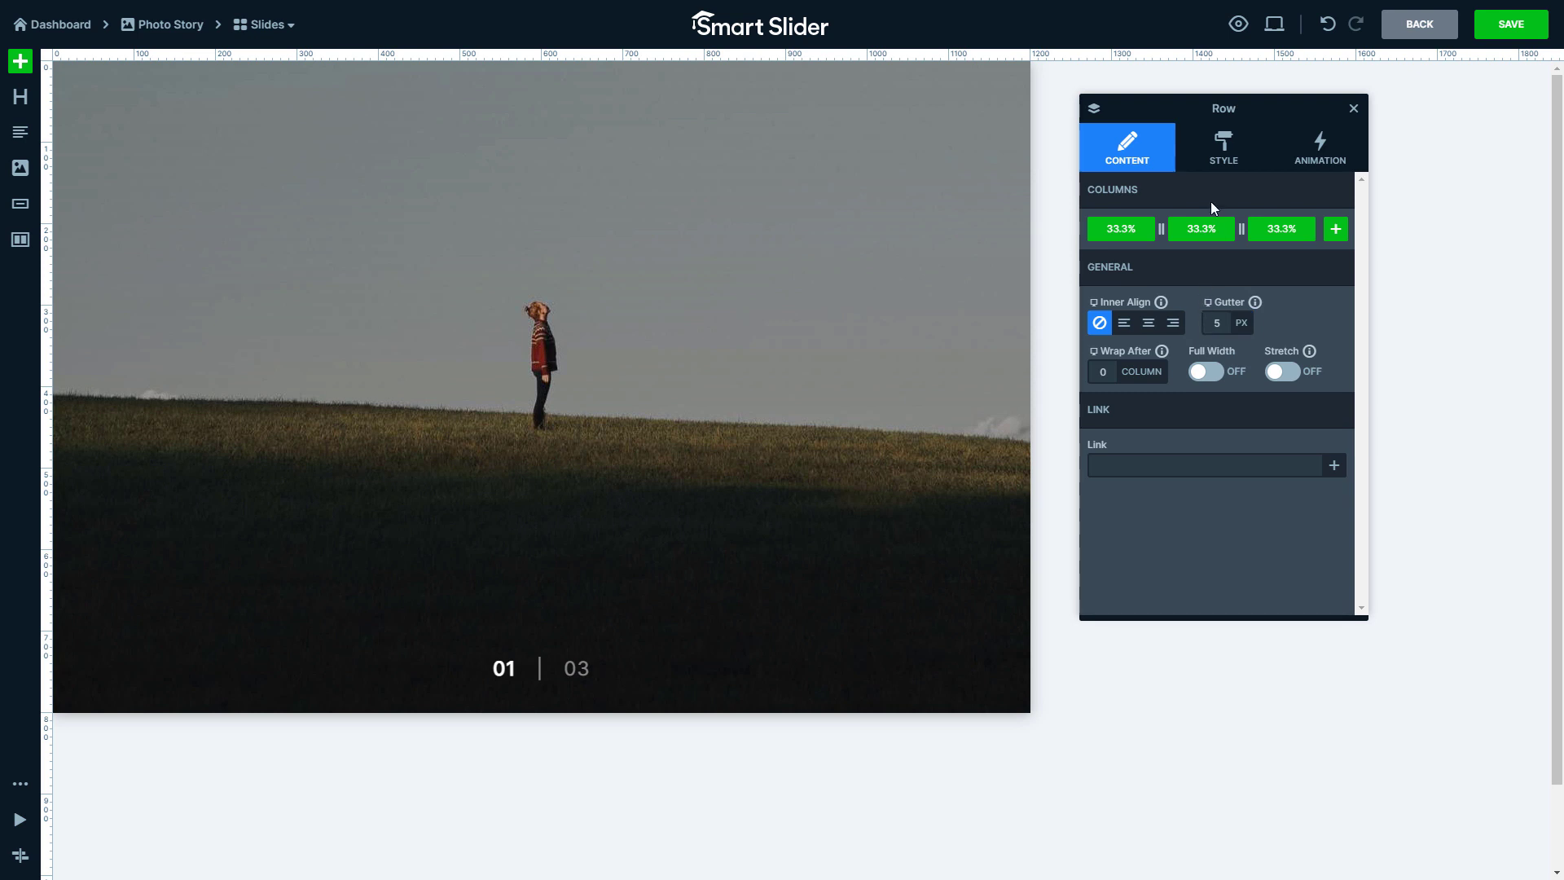
Set padding to 0 on the counter row and its 03 and 01 columns
{"action": "left_click", "coordinate": [1214, 161]}
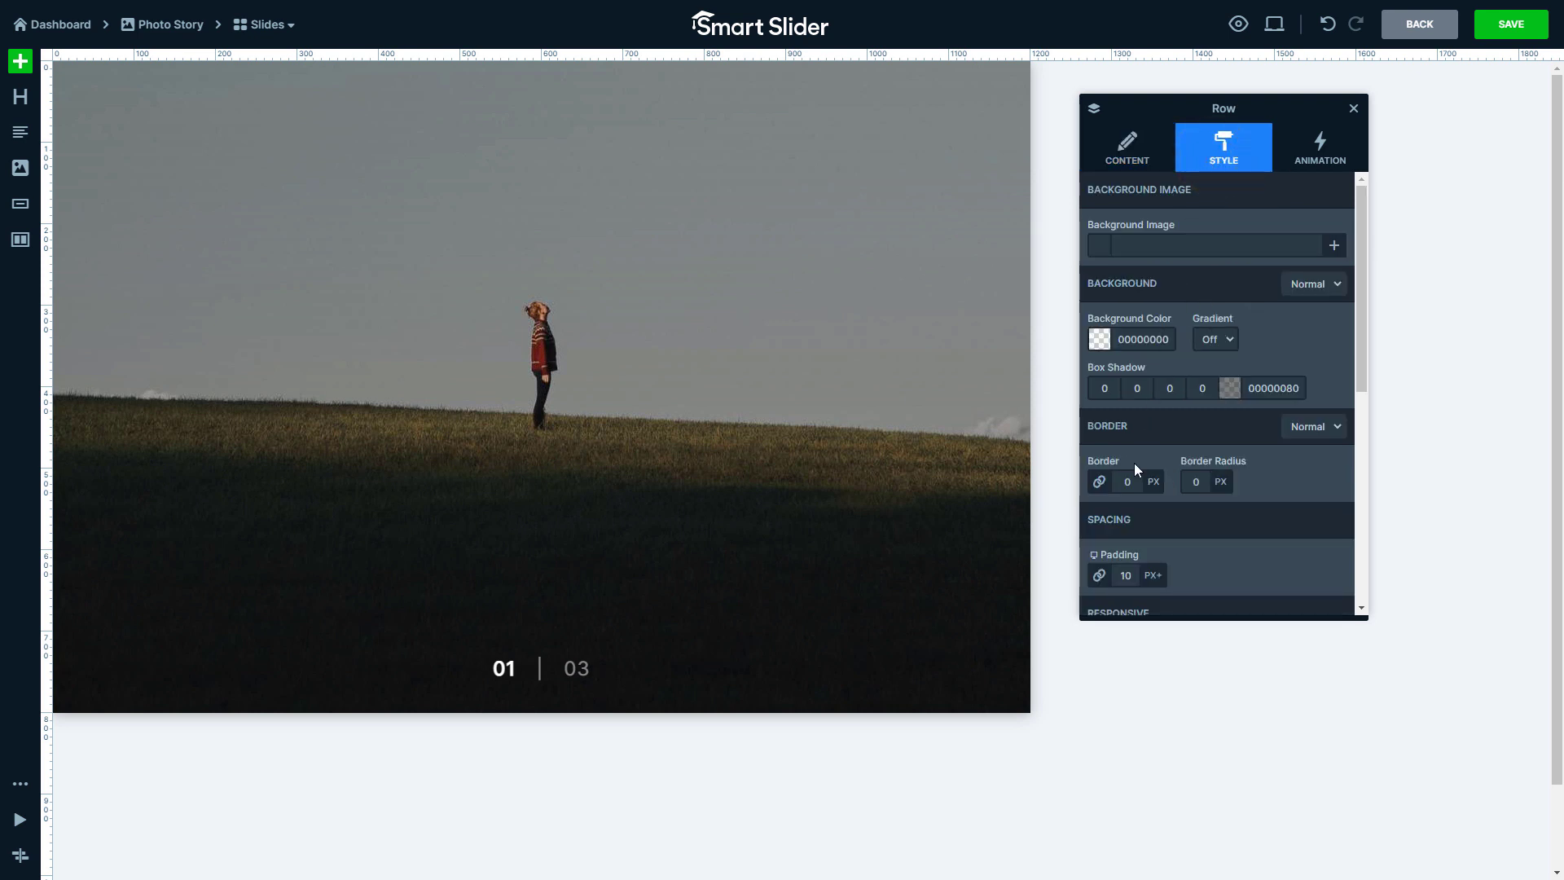
{"action": "left_click_drag", "start_coordinate": [1124, 575], "coordinate": [1127, 489]}
{"action": "type", "text": "0"}
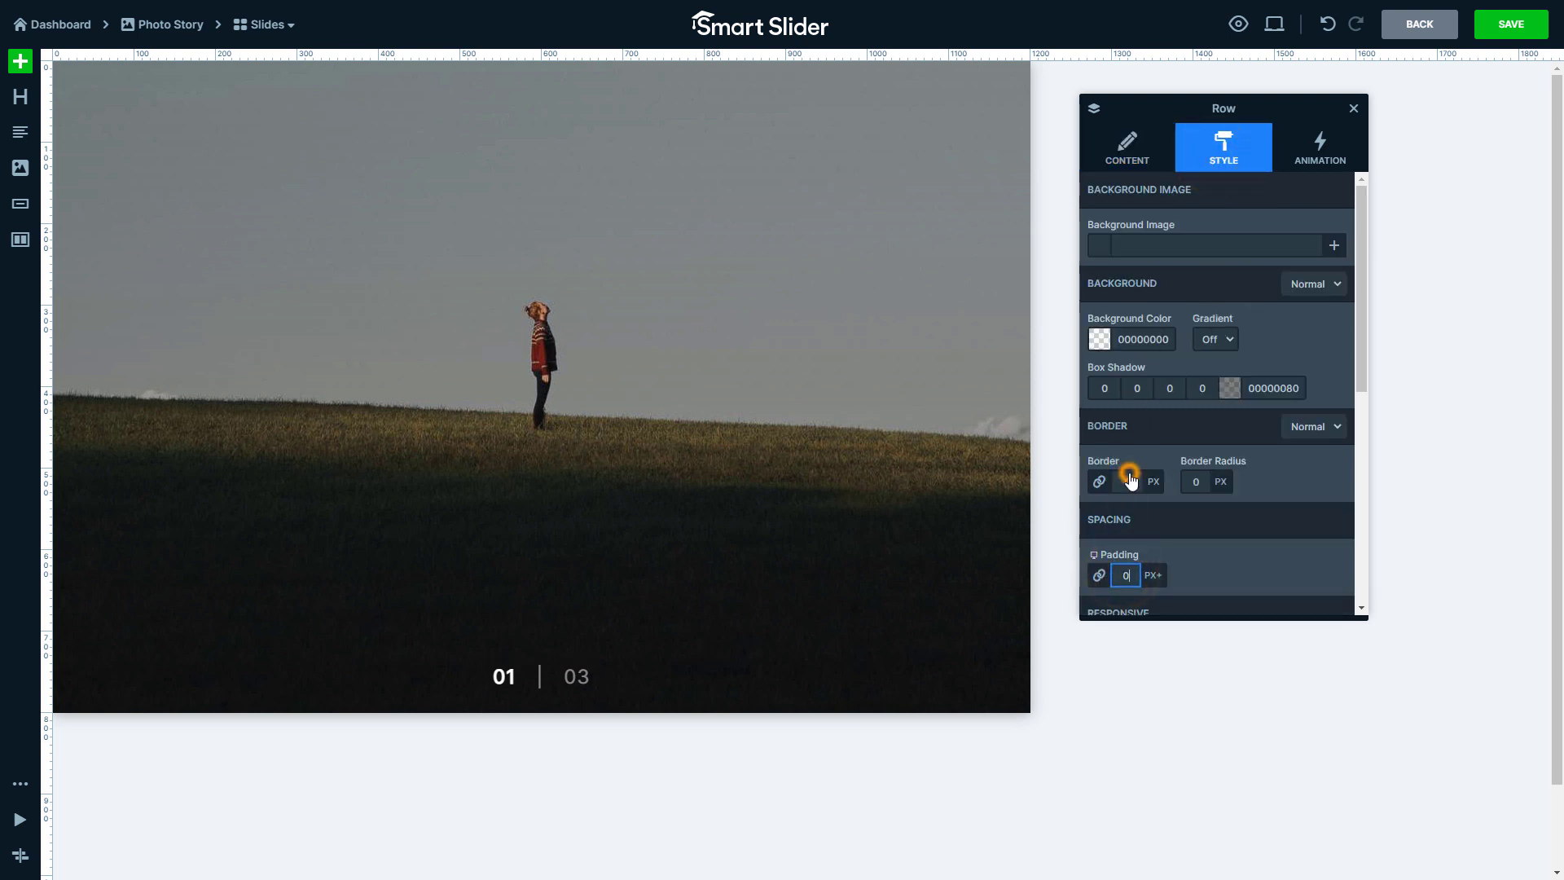
{"action": "left_click", "coordinate": [584, 691]}
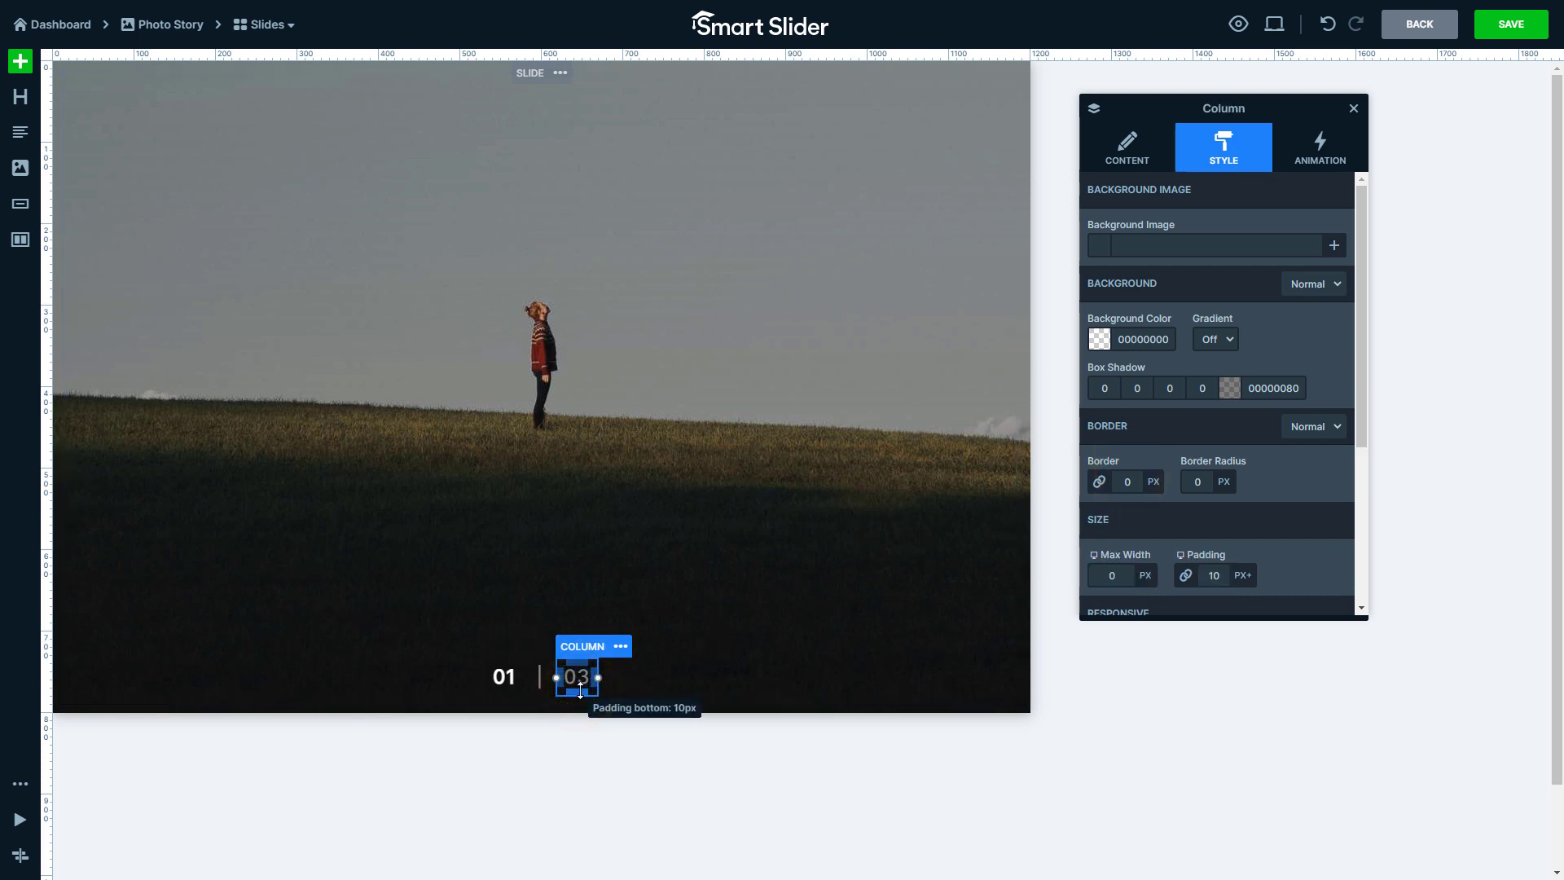
{"action": "left_click_drag", "start_coordinate": [1214, 575], "coordinate": [1206, 472]}
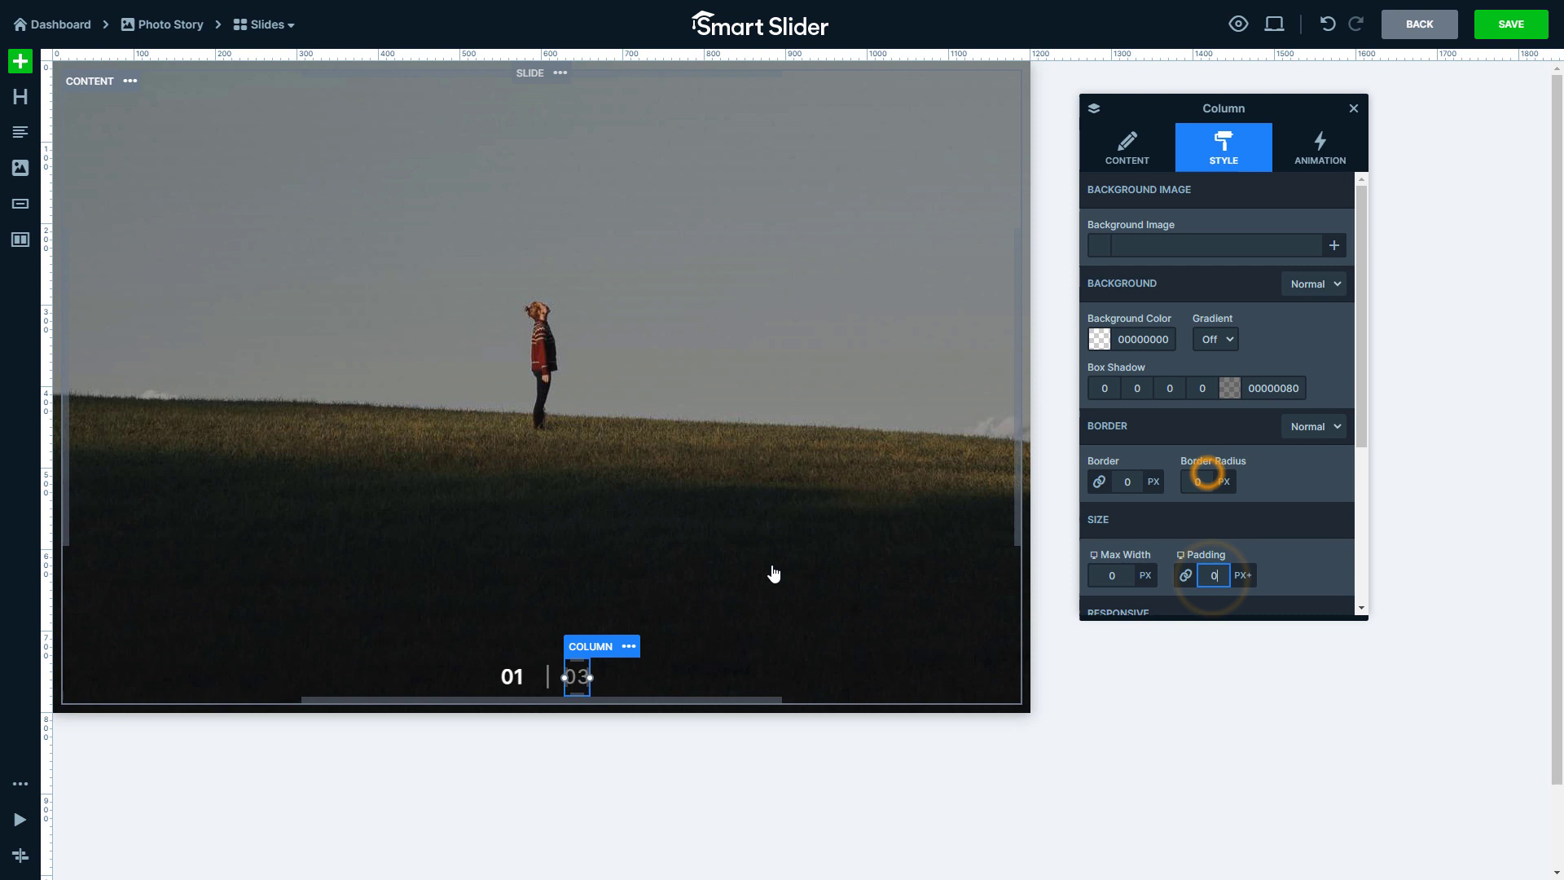
{"action": "left_click", "coordinate": [1214, 575]}
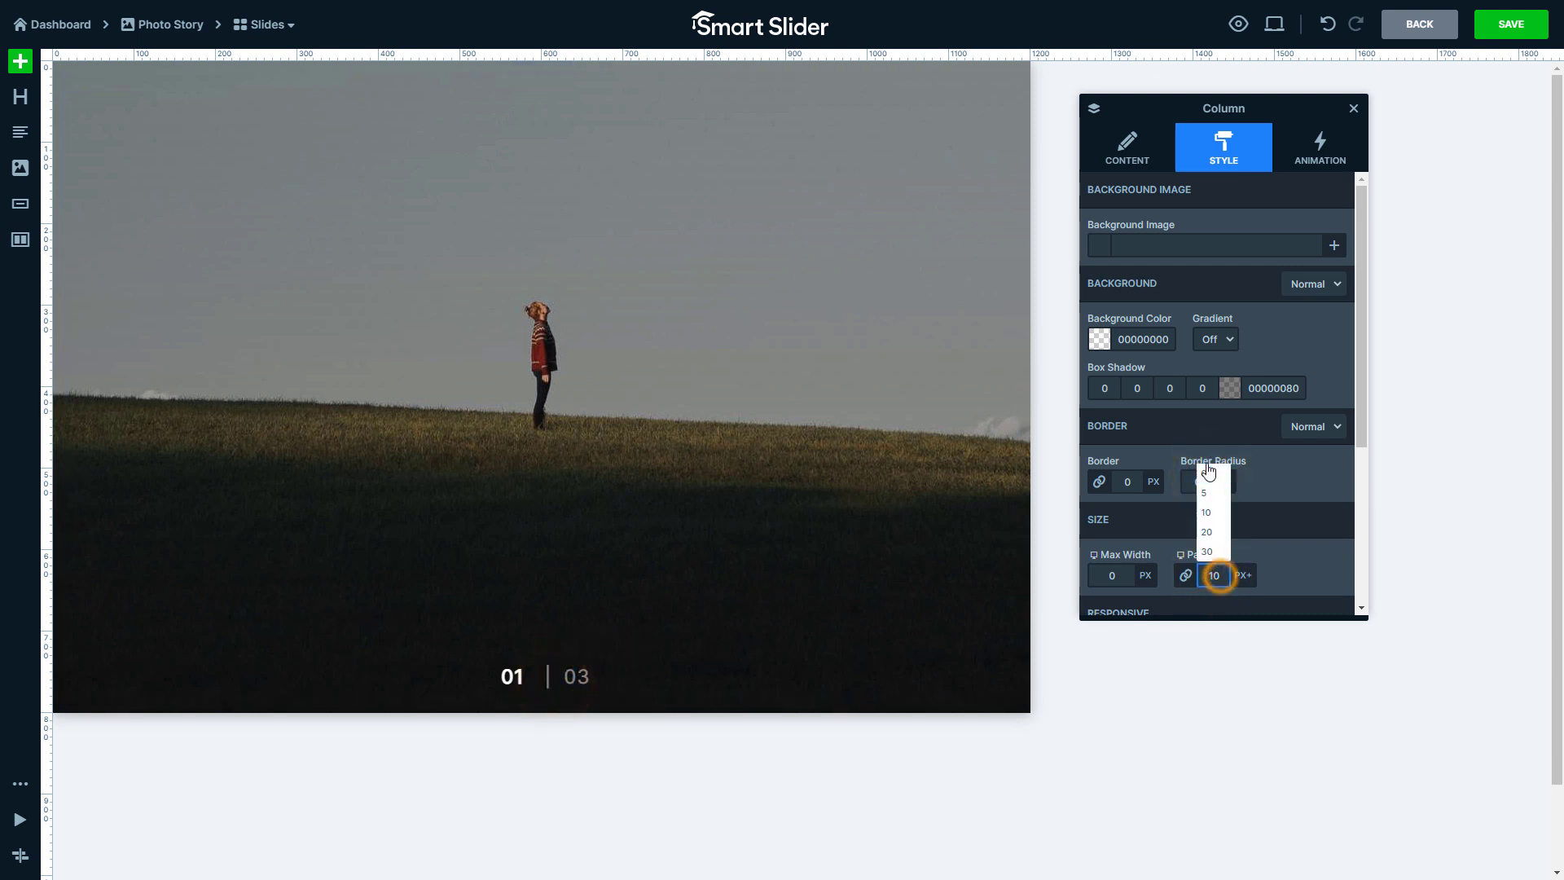
{"action": "left_click", "coordinate": [530, 659]}
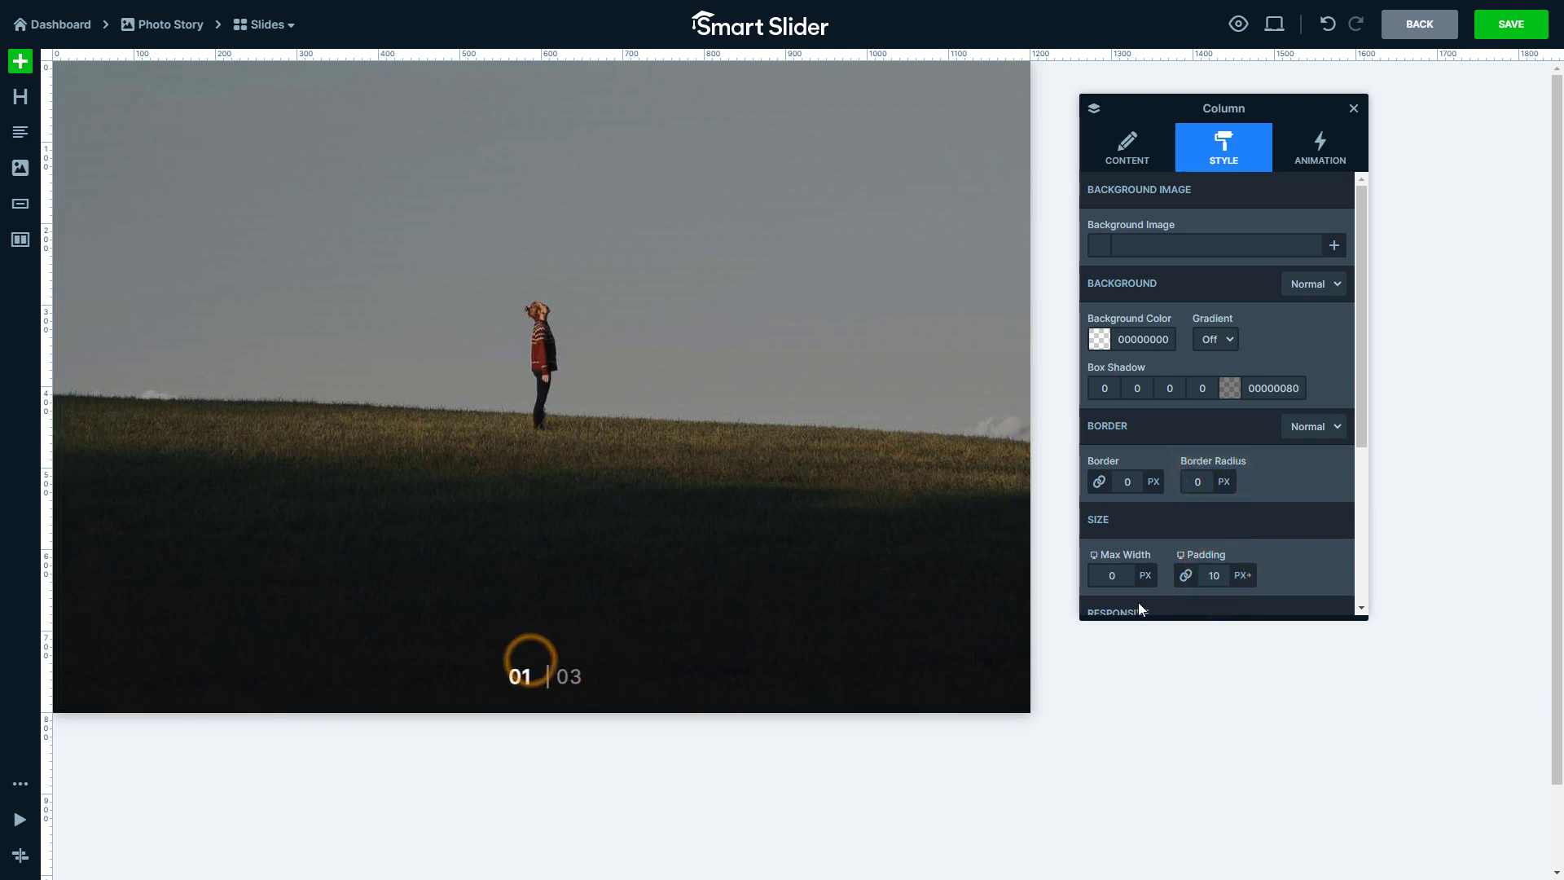
{"action": "left_click_drag", "start_coordinate": [1214, 575], "coordinate": [1216, 478]}
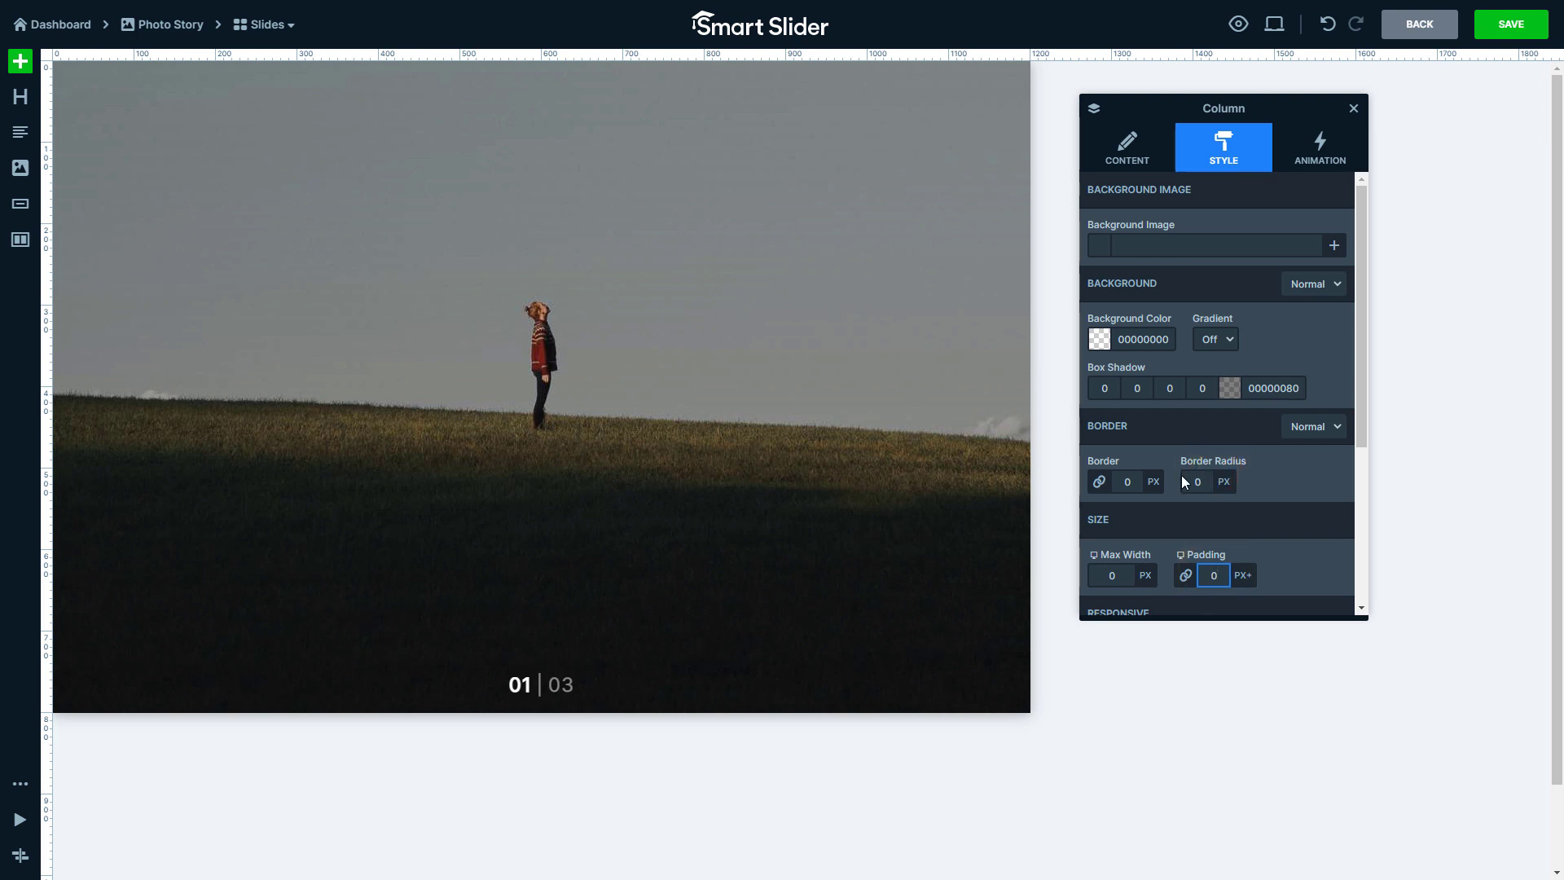
Add a fully opaque white 'Creative Space' heading below the counter with a 20px bottom margin
{"action": "left_click_drag", "start_coordinate": [20, 97], "coordinate": [593, 694]}
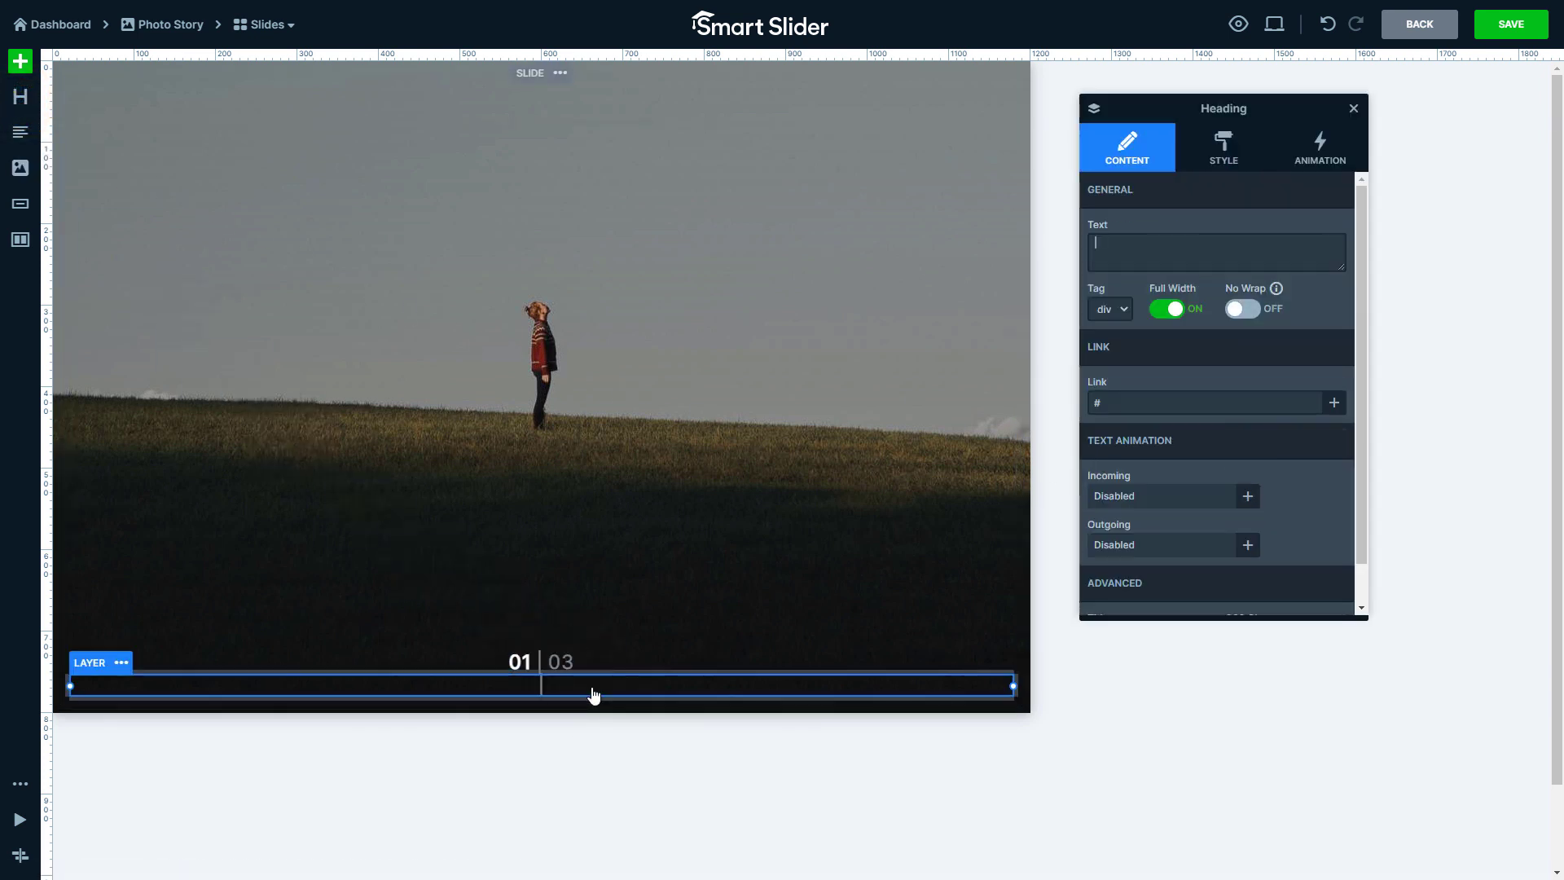
{"action": "type", "text": "Creative Space"}
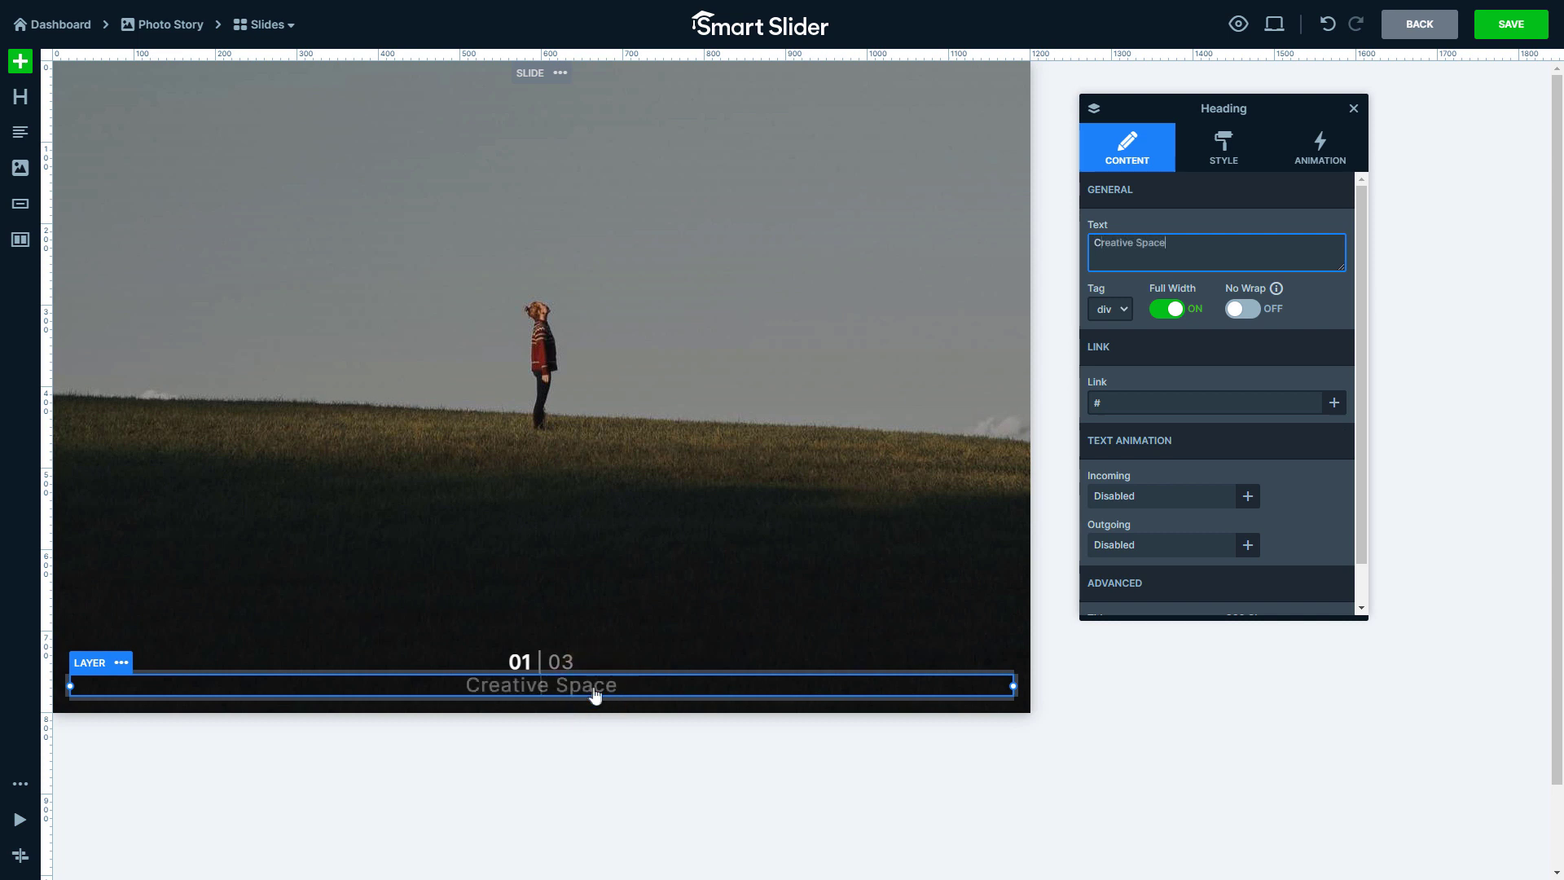
{"action": "left_click", "coordinate": [1221, 163]}
{"action": "left_click", "coordinate": [1265, 282]}
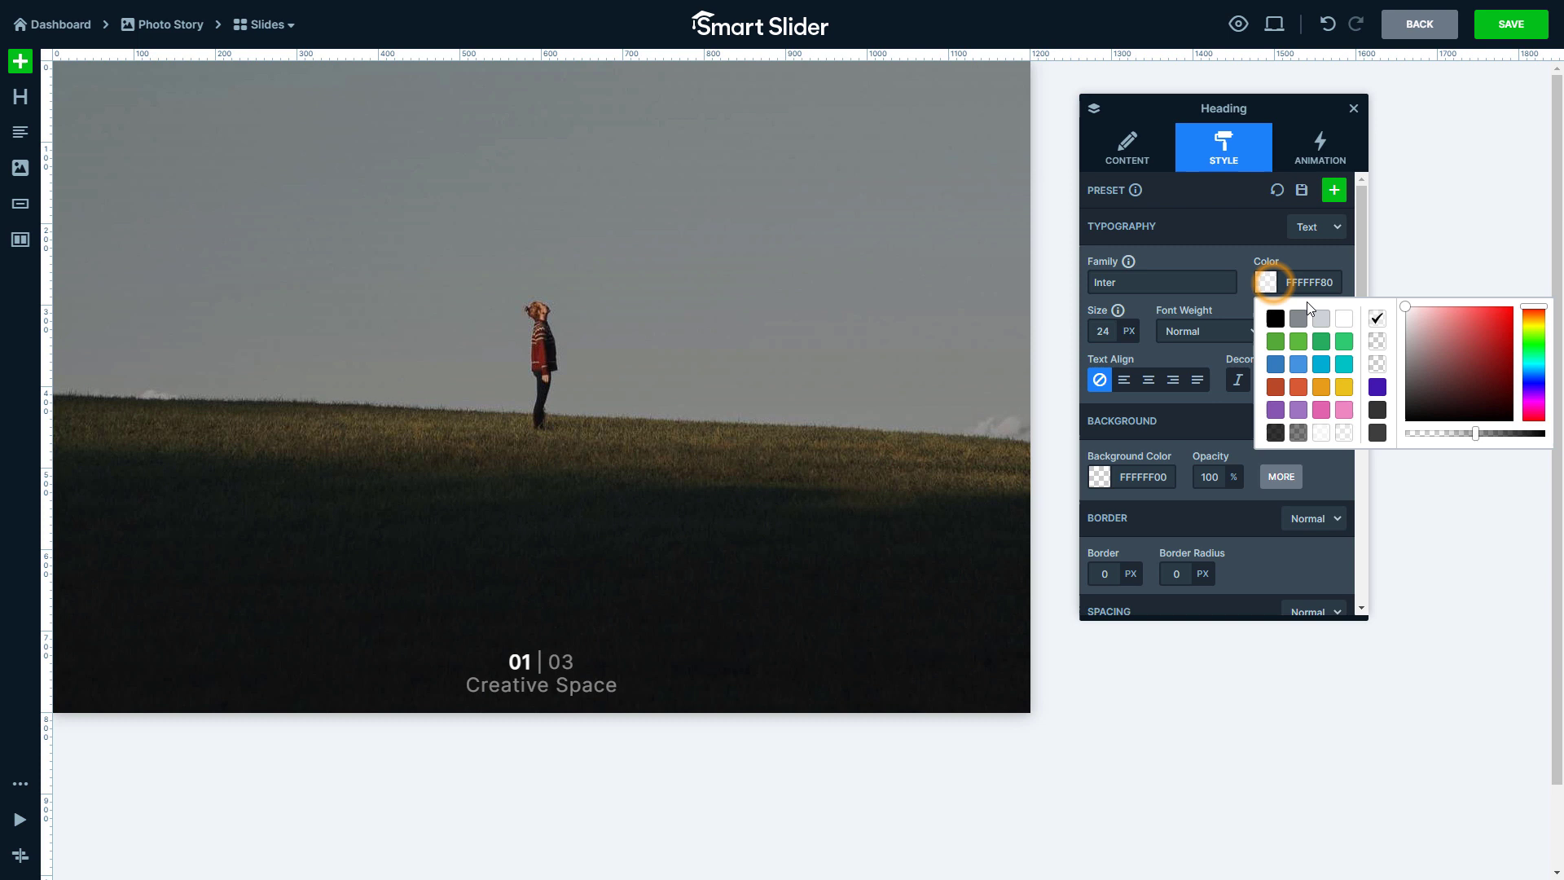
{"action": "left_click", "coordinate": [1352, 314]}
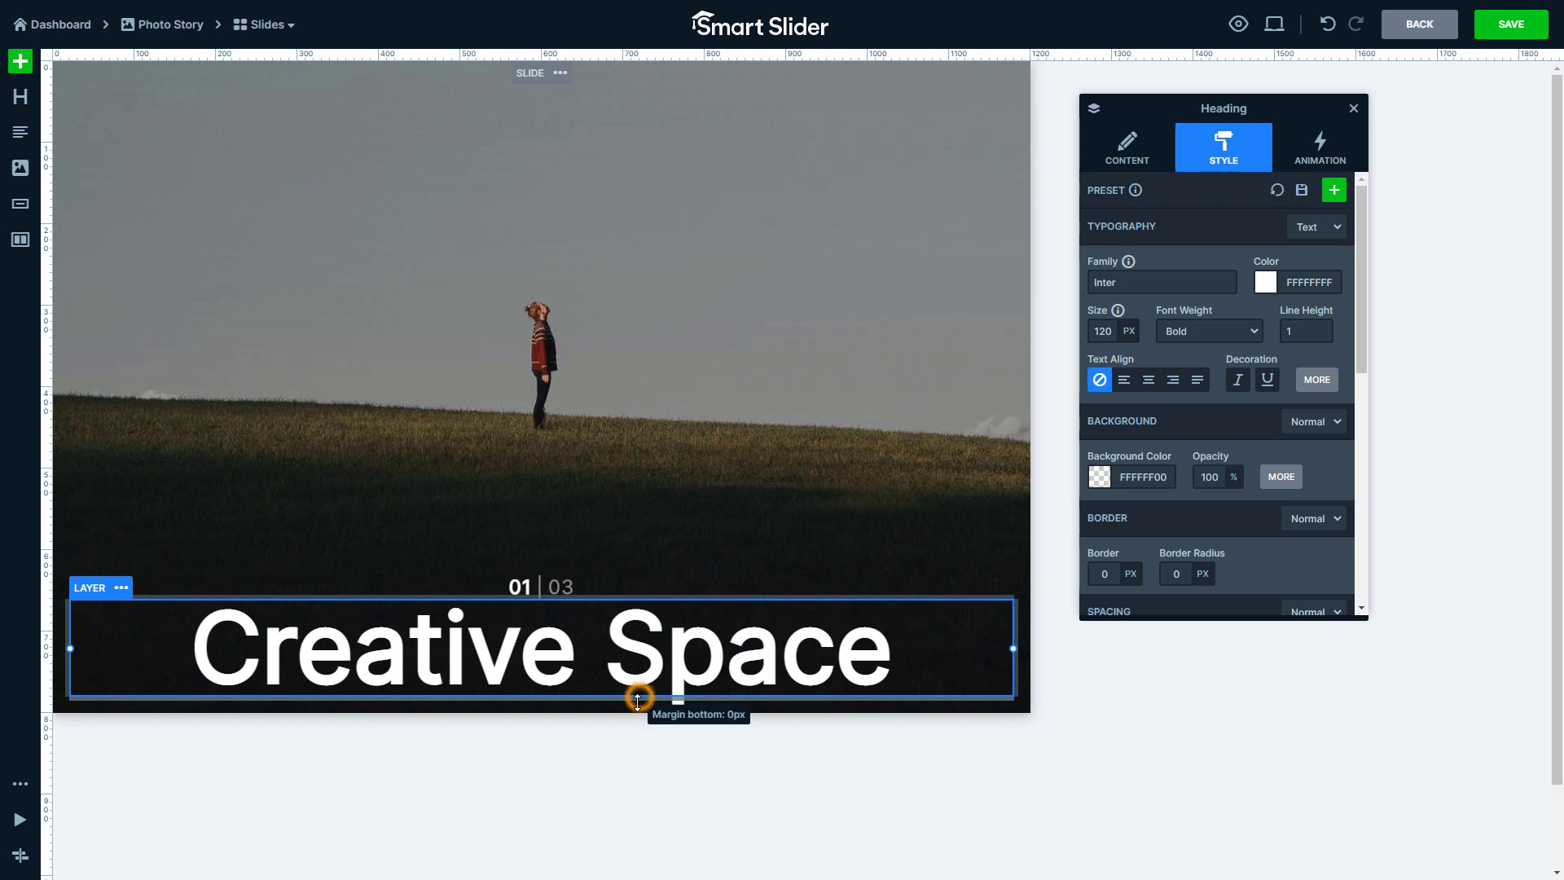
{"action": "left_click_drag", "start_coordinate": [638, 698], "coordinate": [627, 711]}
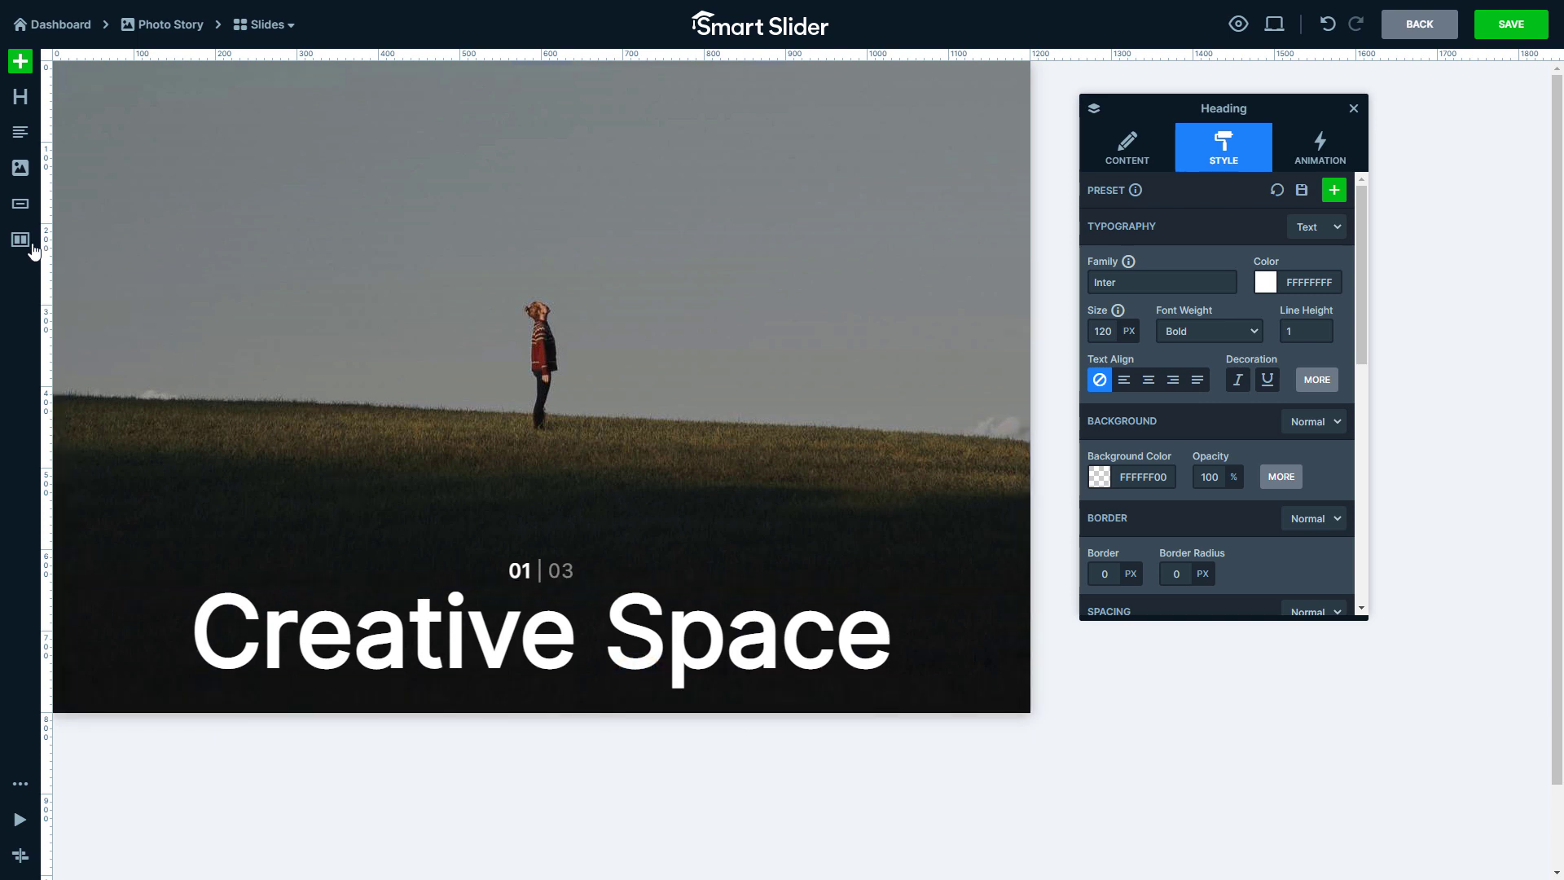
Add a bottom row with a nested back-arrow image and 'Lost in Green Eyes' heading
{"action": "left_click_drag", "start_coordinate": [20, 239], "coordinate": [464, 672]}
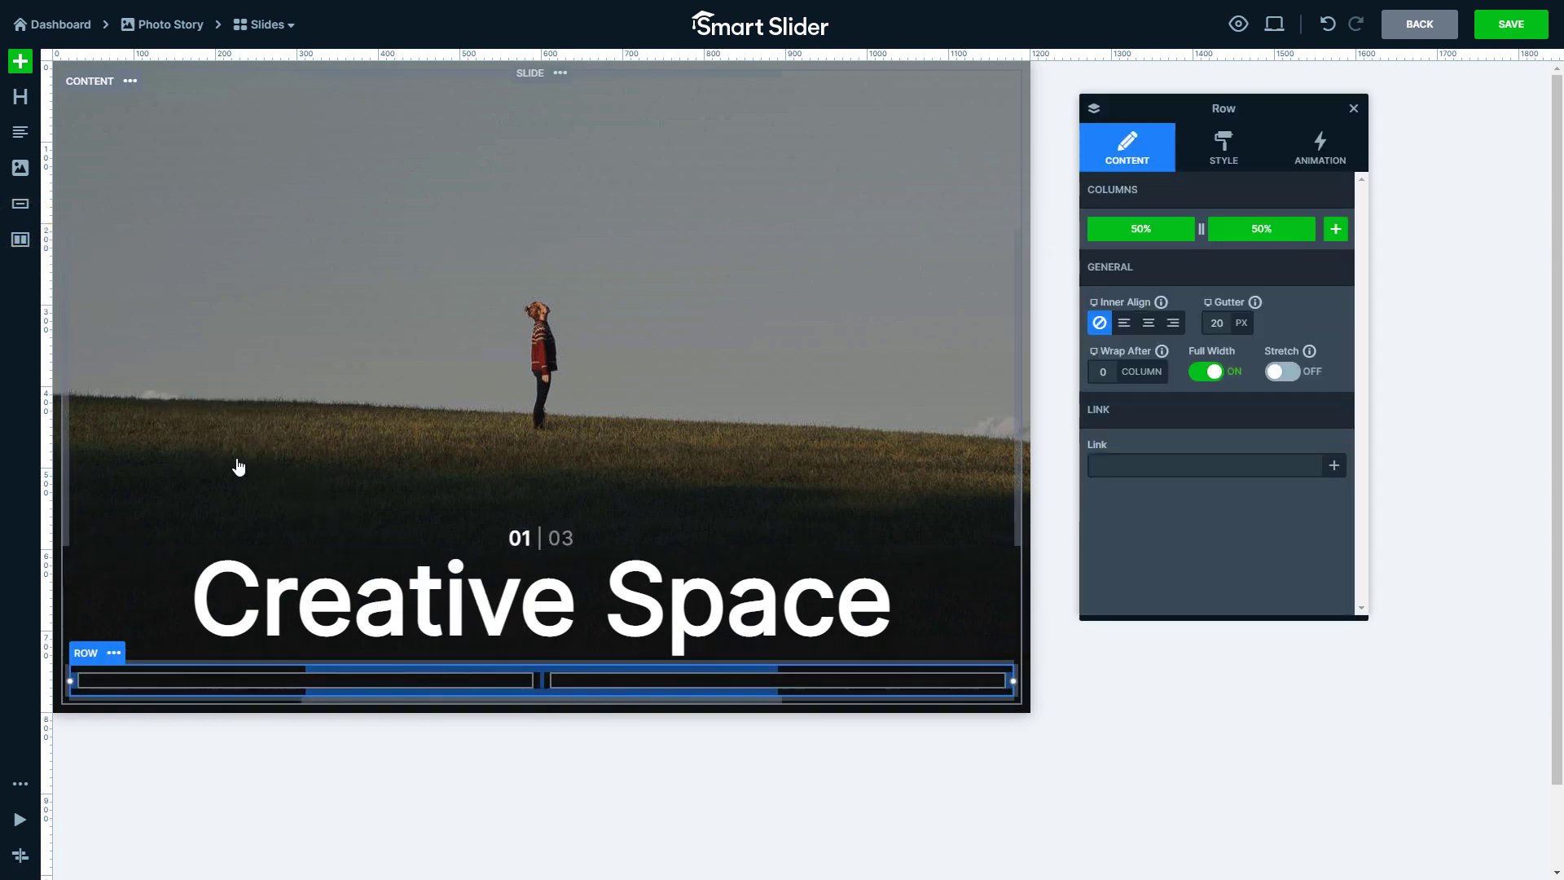
{"action": "left_click_drag", "start_coordinate": [16, 240], "coordinate": [265, 686]}
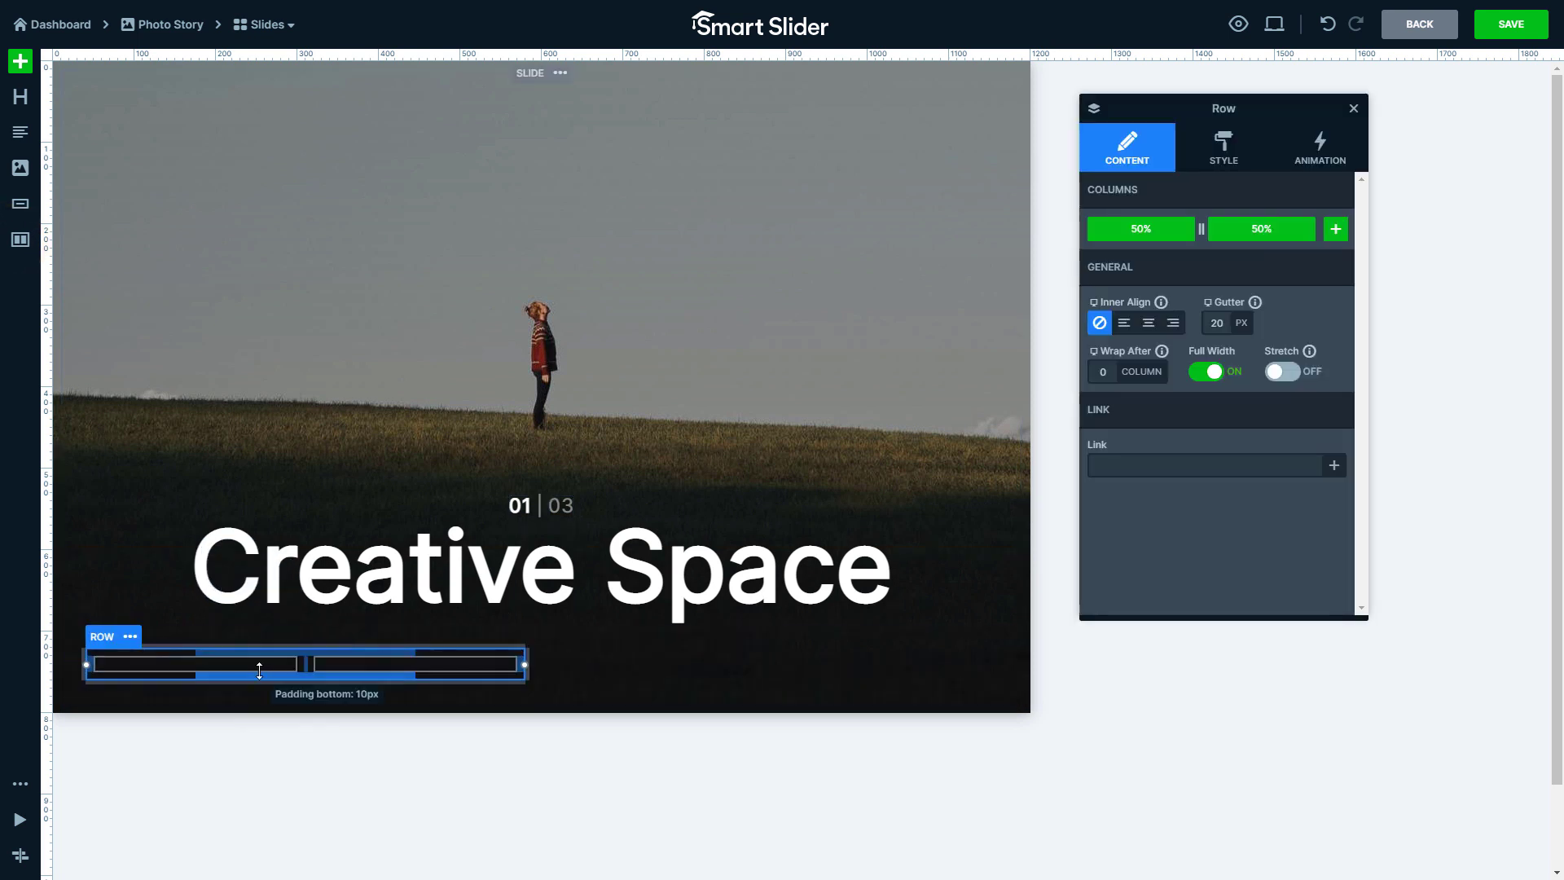
{"action": "left_click_drag", "start_coordinate": [22, 169], "coordinate": [231, 668]}
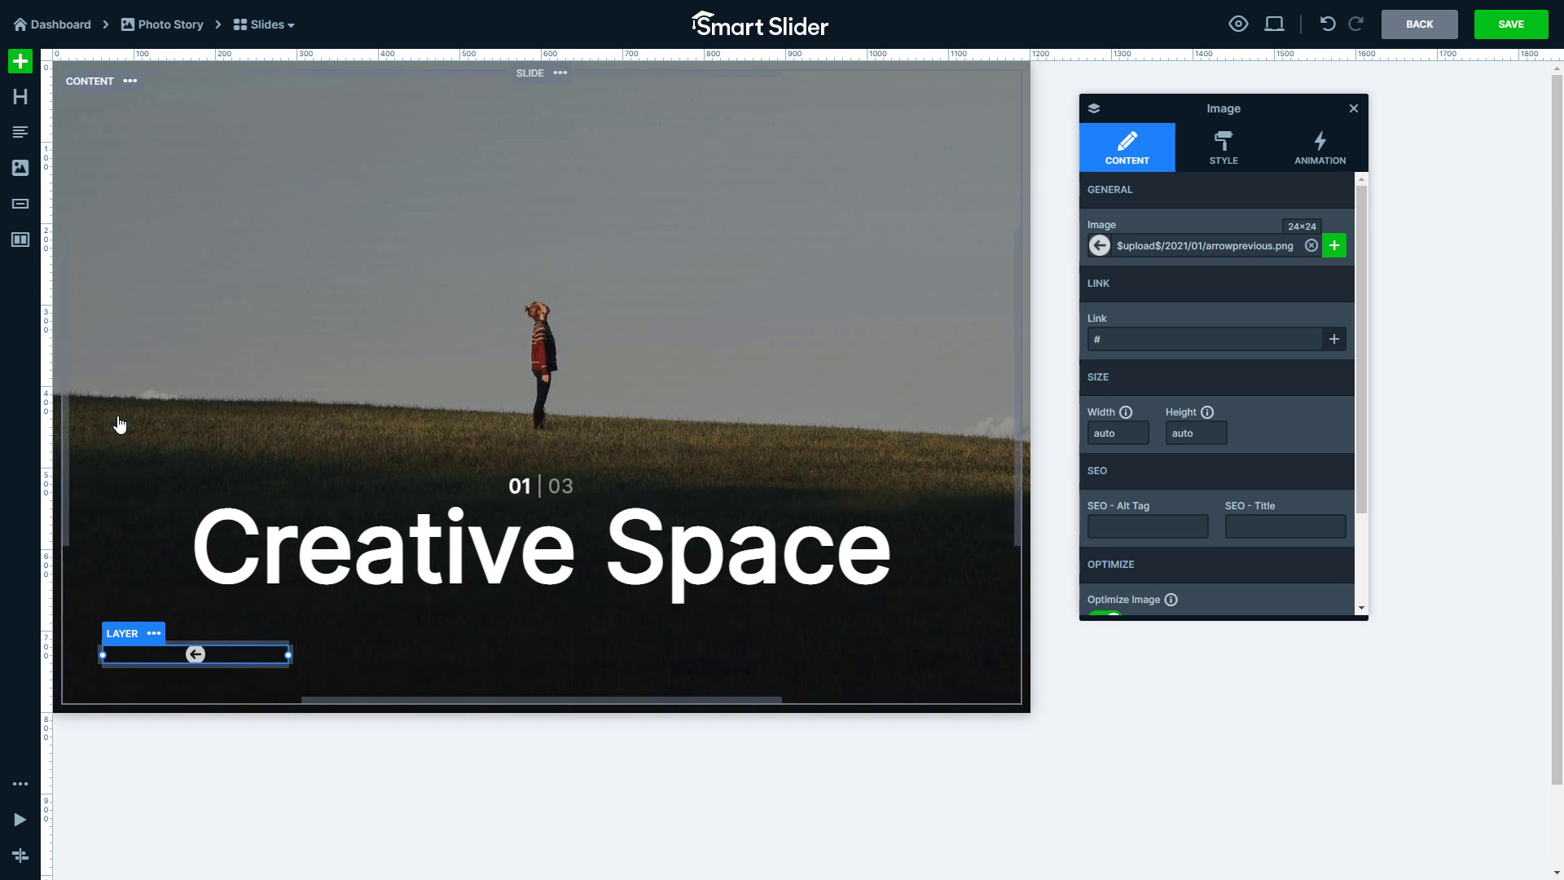
{"action": "left_click_drag", "start_coordinate": [27, 99], "coordinate": [392, 654]}
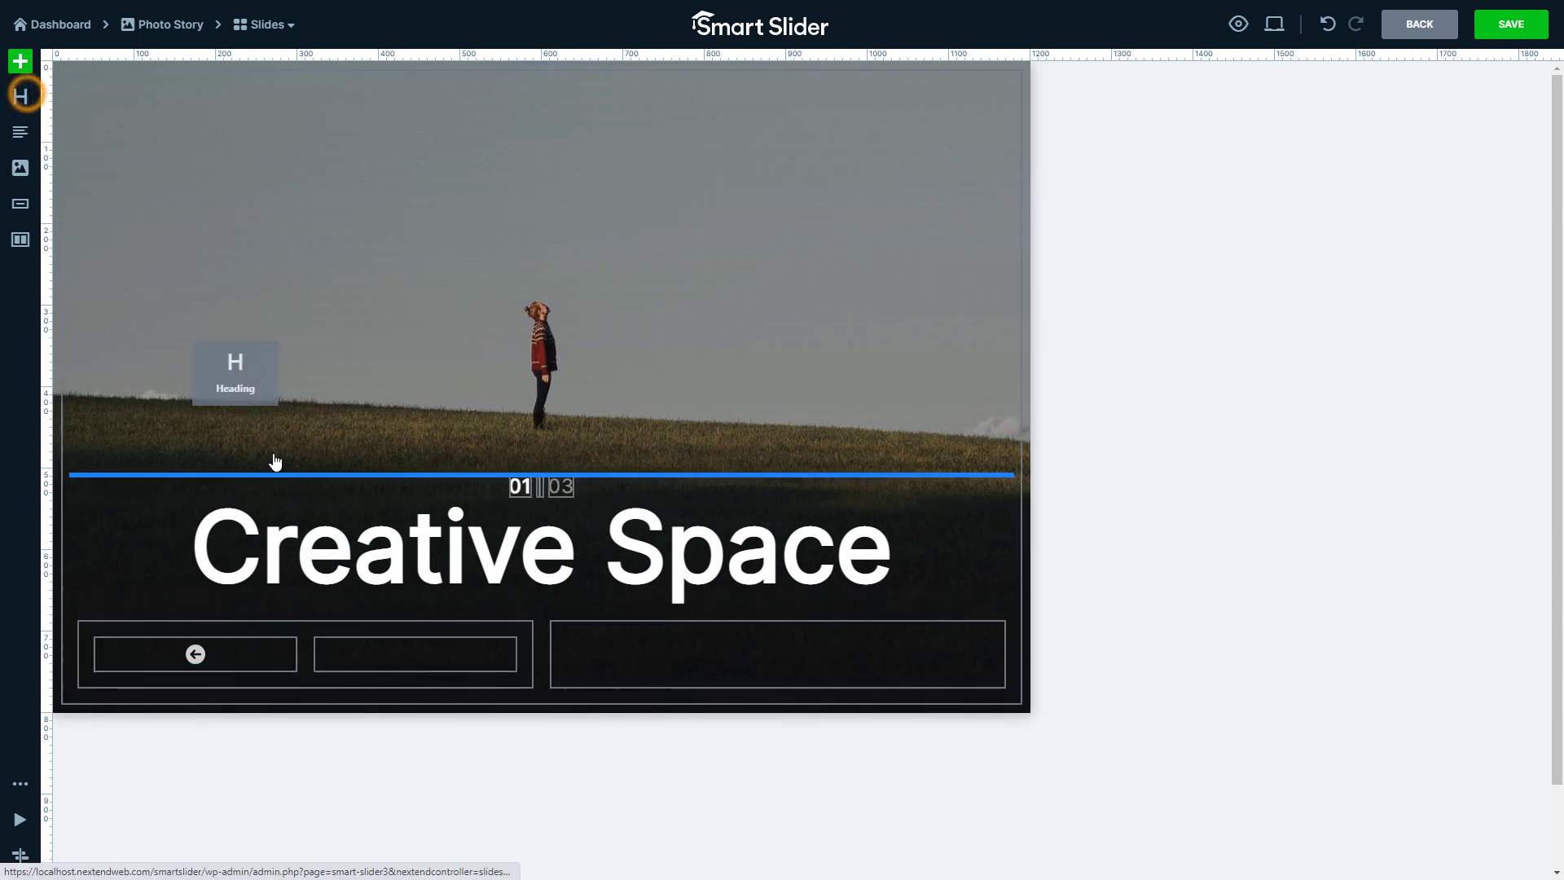
{"action": "double_click", "coordinate": [392, 654]}
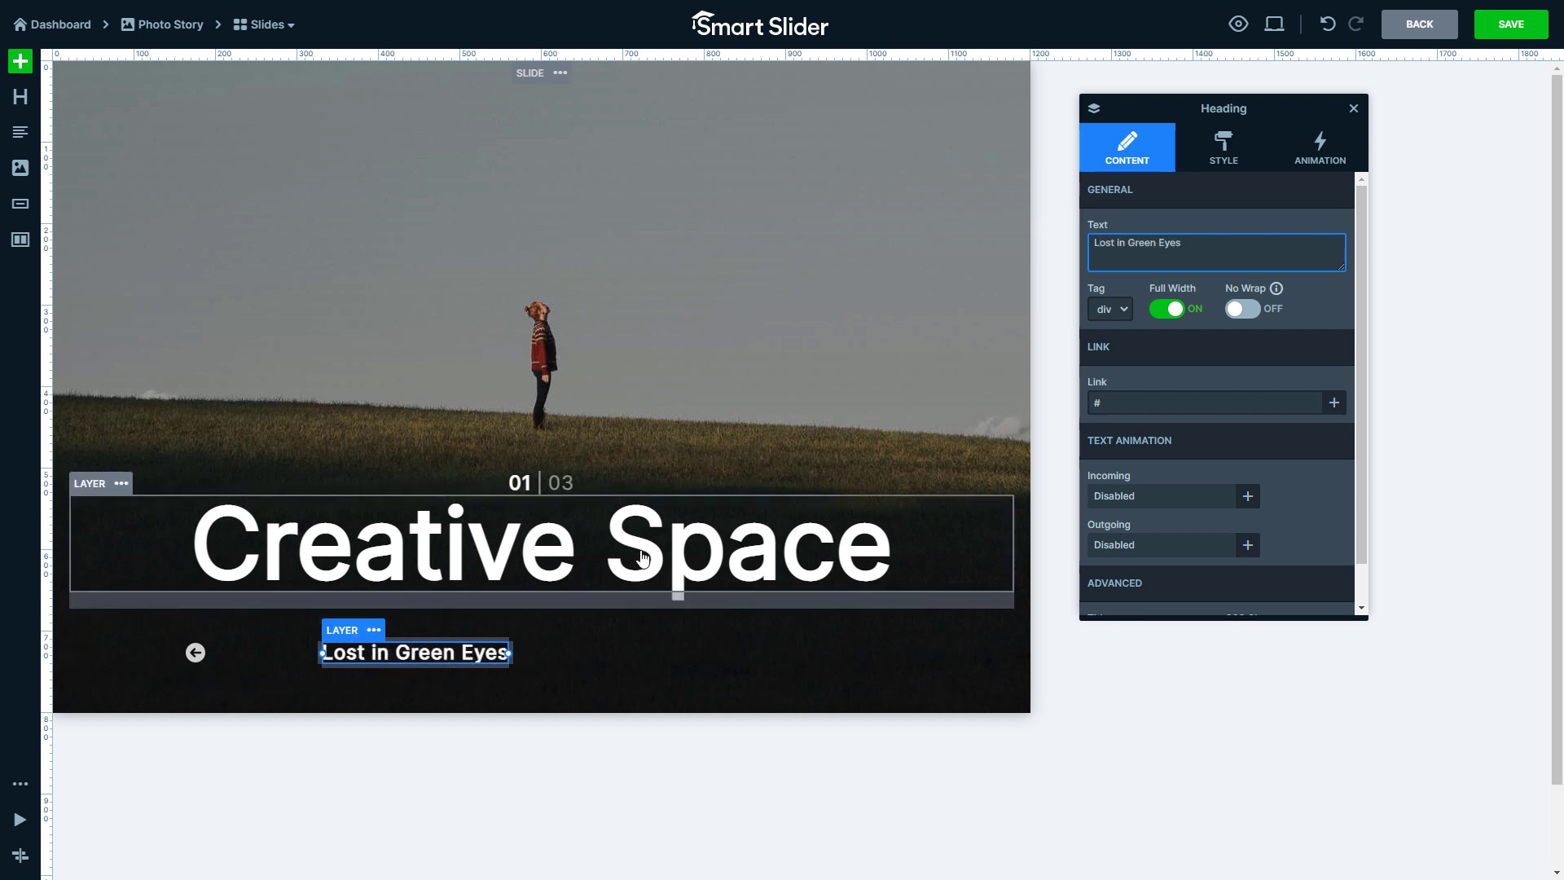
{"action": "left_click", "coordinate": [1219, 149]}
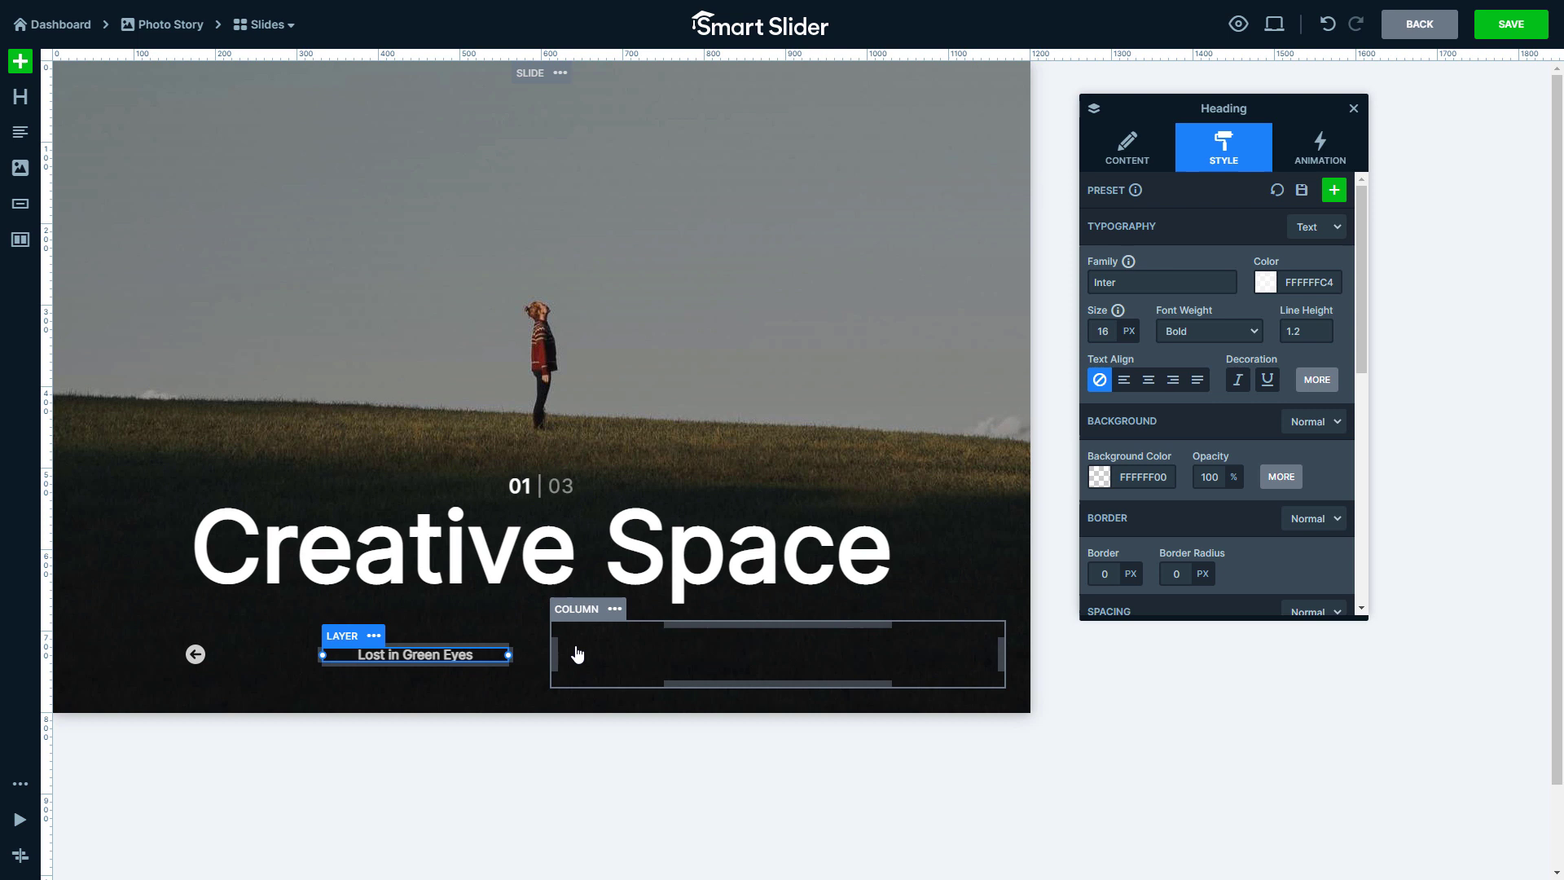
Turn off Full Width on the arrow row and set its padding to 0
{"action": "left_click", "coordinate": [524, 673]}
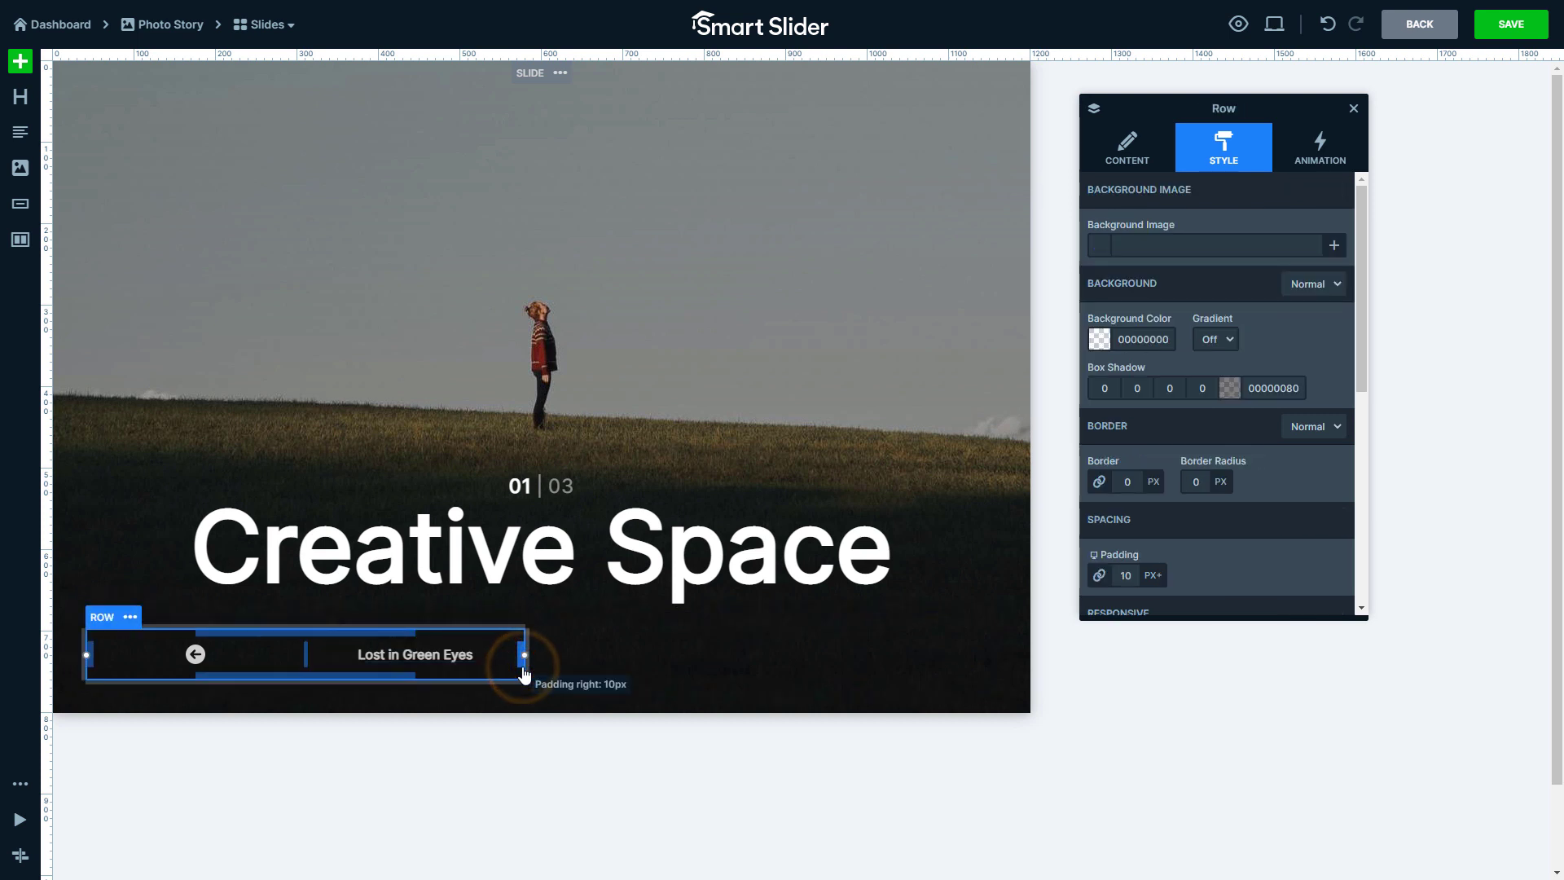
{"action": "left_click", "coordinate": [1116, 163]}
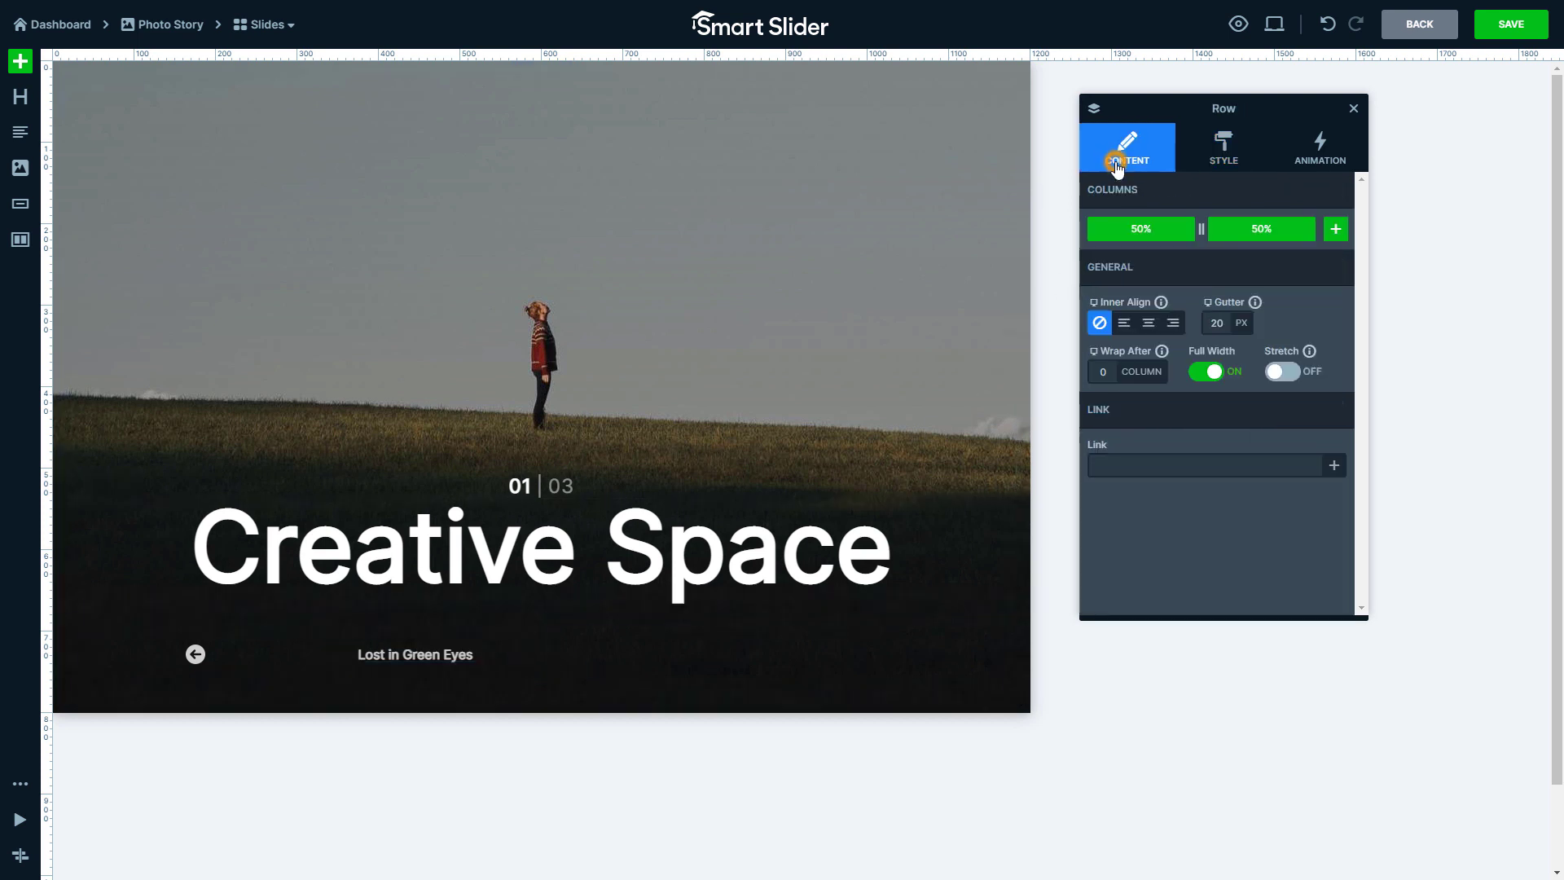
{"action": "left_click", "coordinate": [1213, 373]}
{"action": "type", "text": "10"}
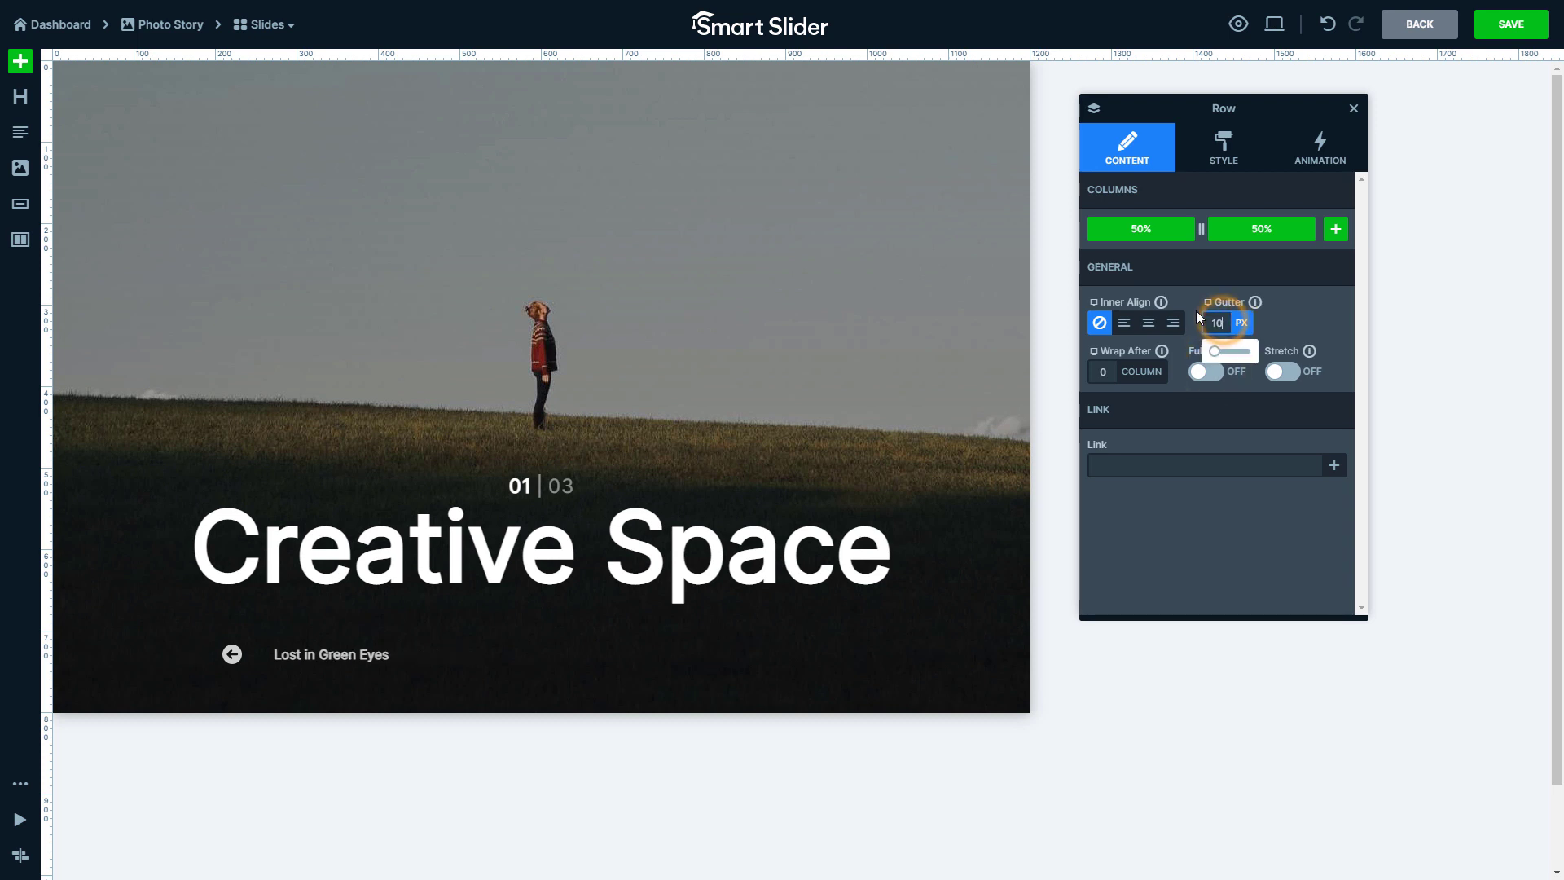
{"action": "left_click", "coordinate": [1222, 161]}
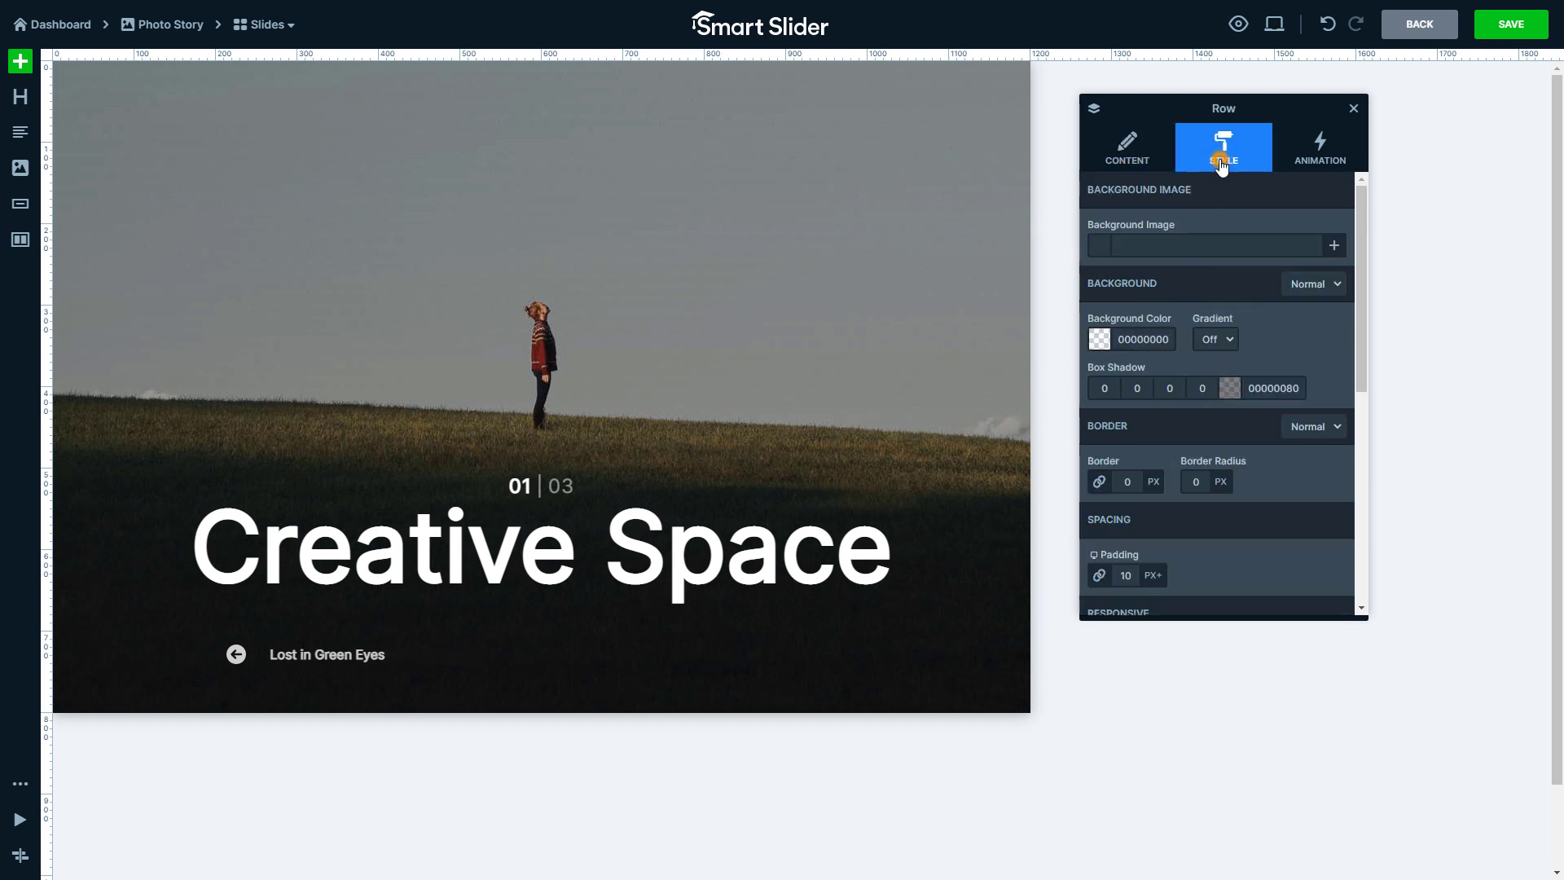
{"action": "left_click", "coordinate": [1124, 568]}
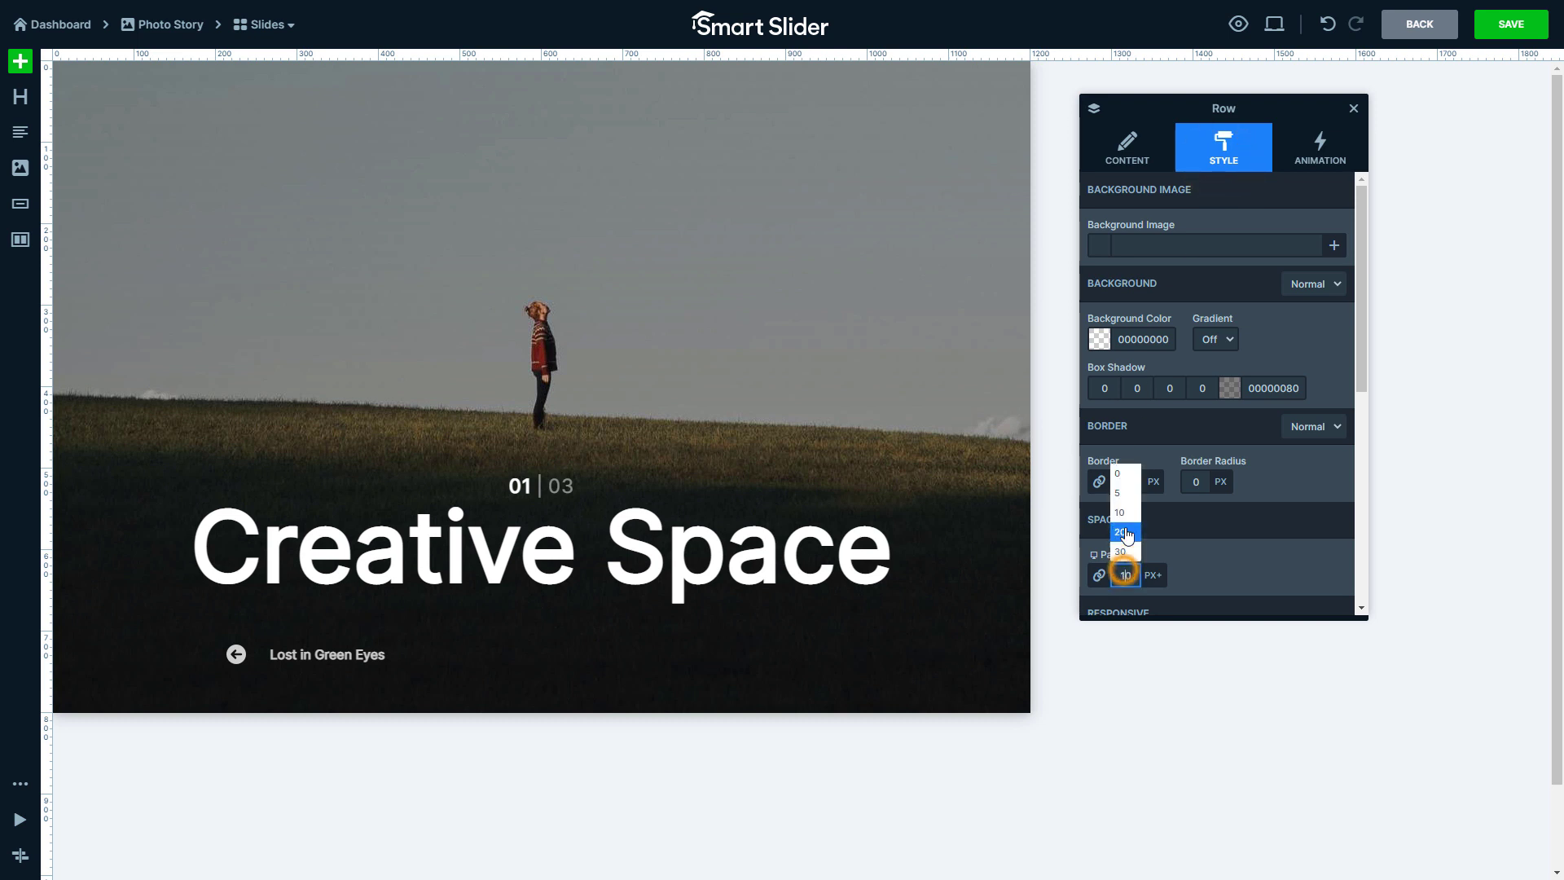
{"action": "left_click", "coordinate": [1134, 480]}
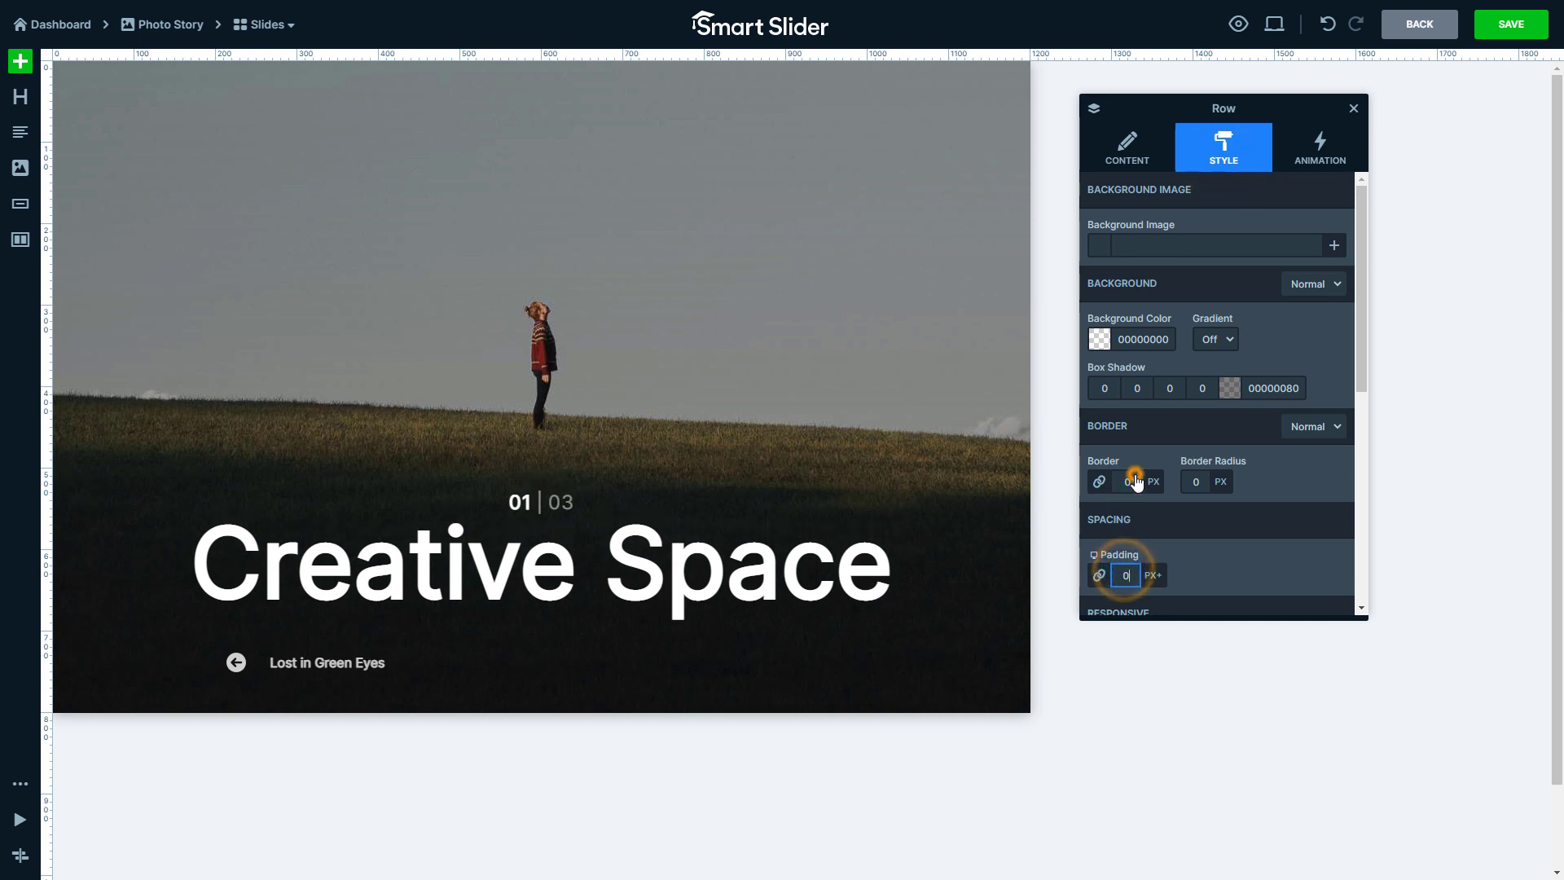
Set padding to 0 on the heading and arrow columns, then reselect the parent row
{"action": "left_click", "coordinate": [350, 677]}
{"action": "left_click", "coordinate": [1216, 575]}
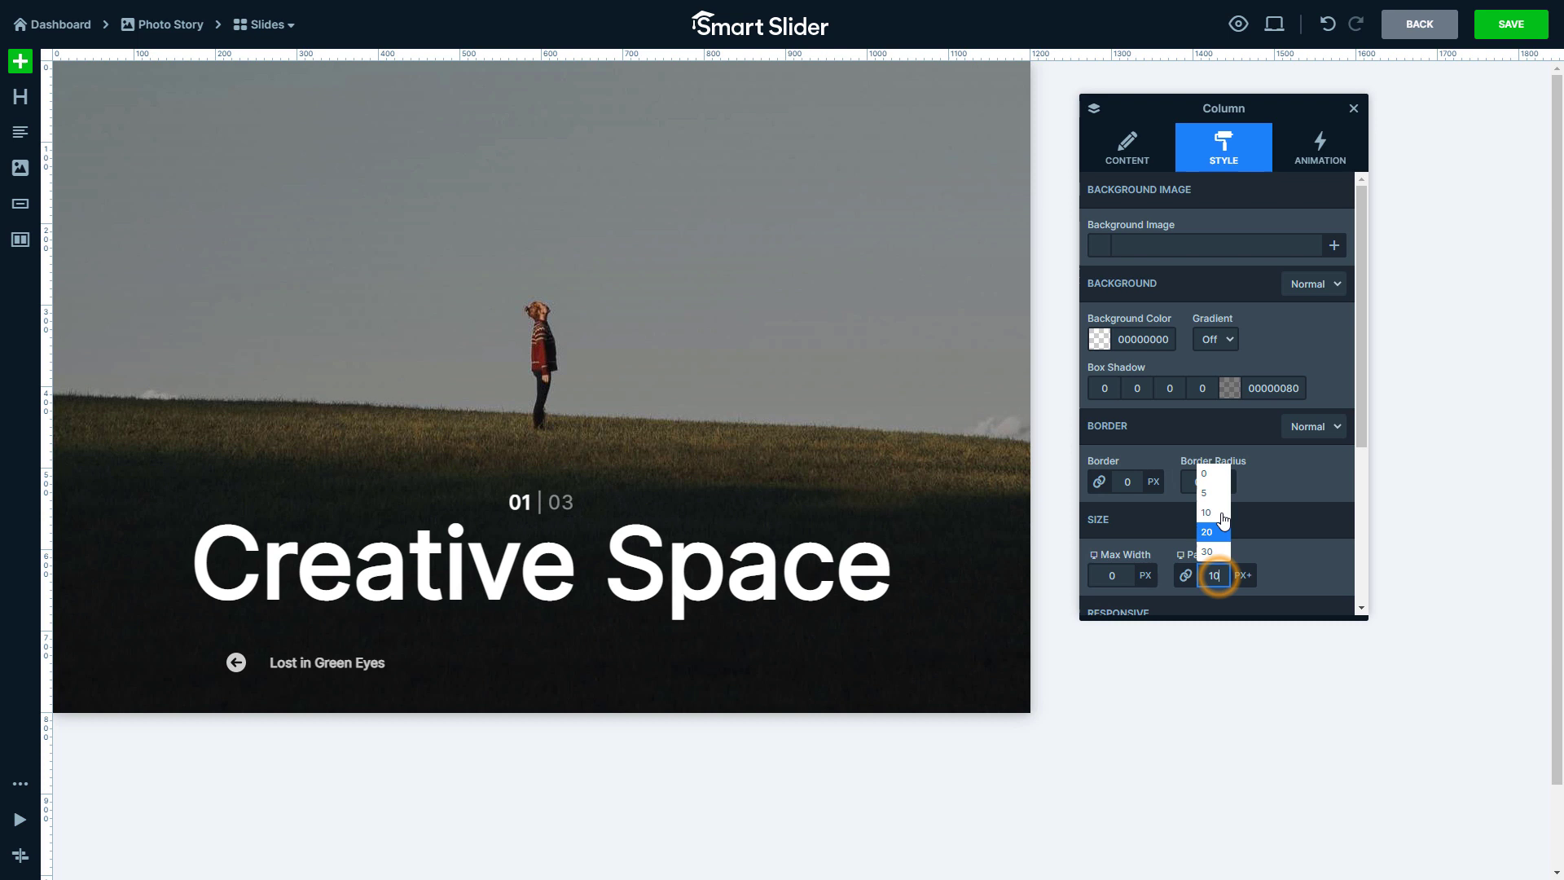
{"action": "left_click", "coordinate": [1211, 473]}
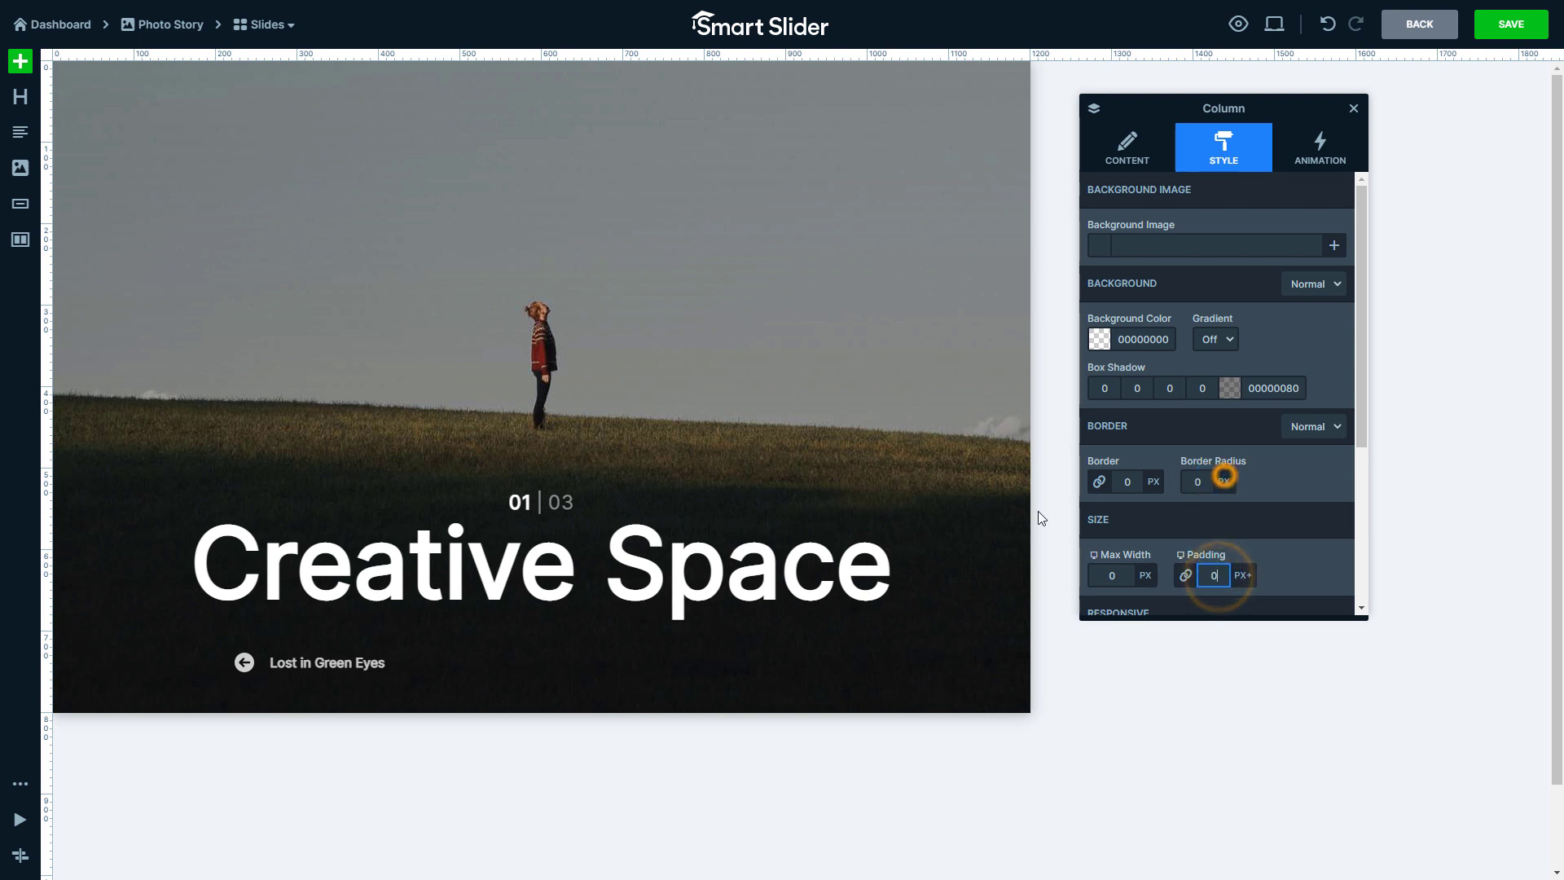
{"action": "left_click", "coordinate": [251, 664]}
{"action": "left_click", "coordinate": [1227, 575]}
{"action": "left_click", "coordinate": [1221, 476]}
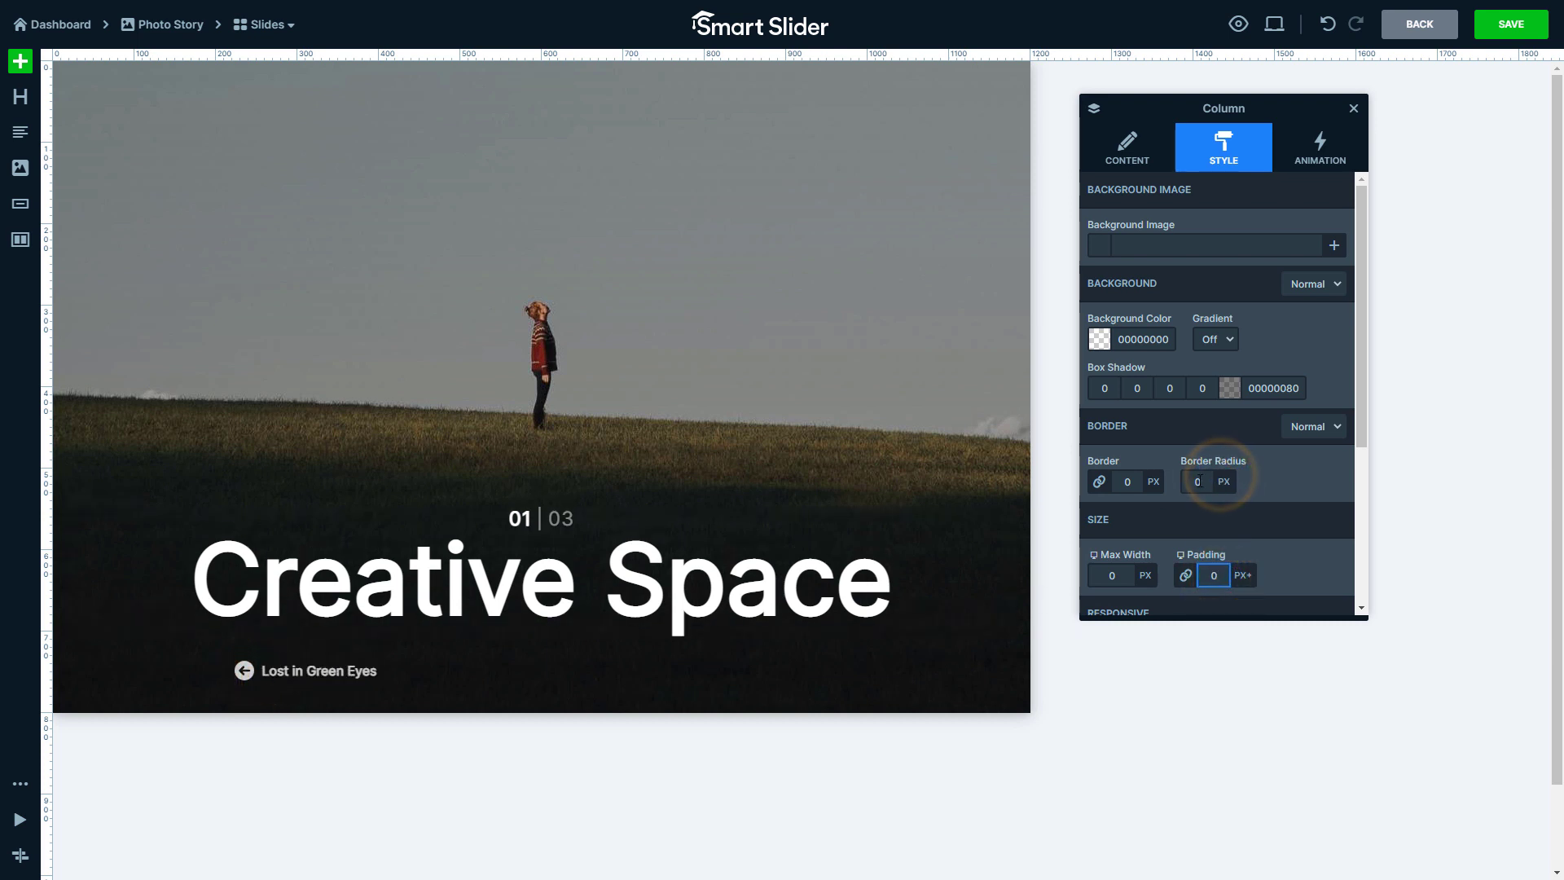
{"action": "left_click", "coordinate": [298, 649]}
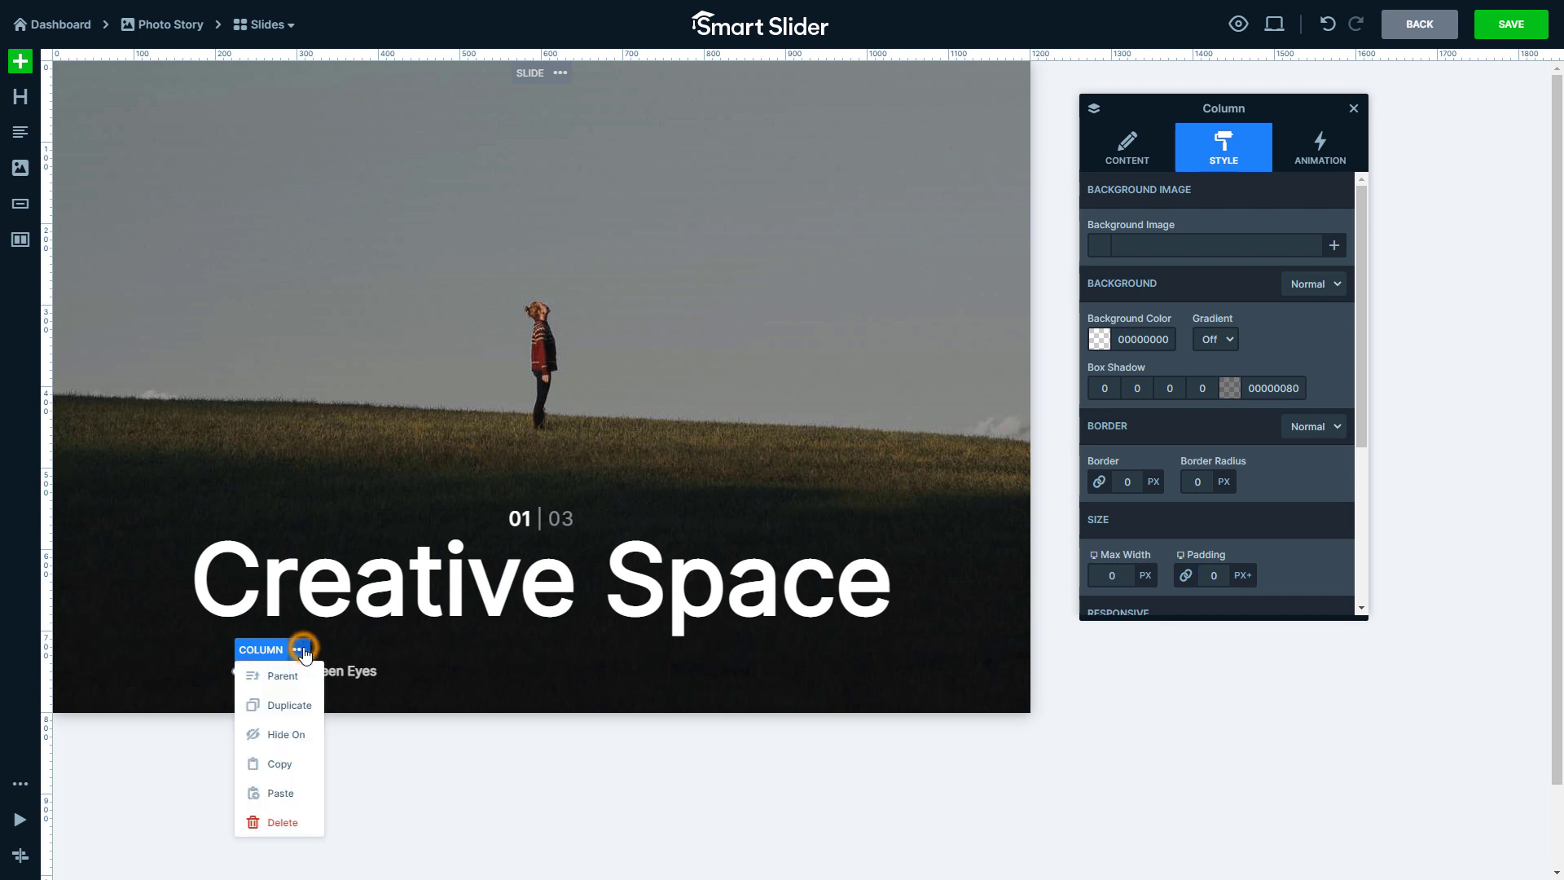
{"action": "left_click", "coordinate": [291, 673]}
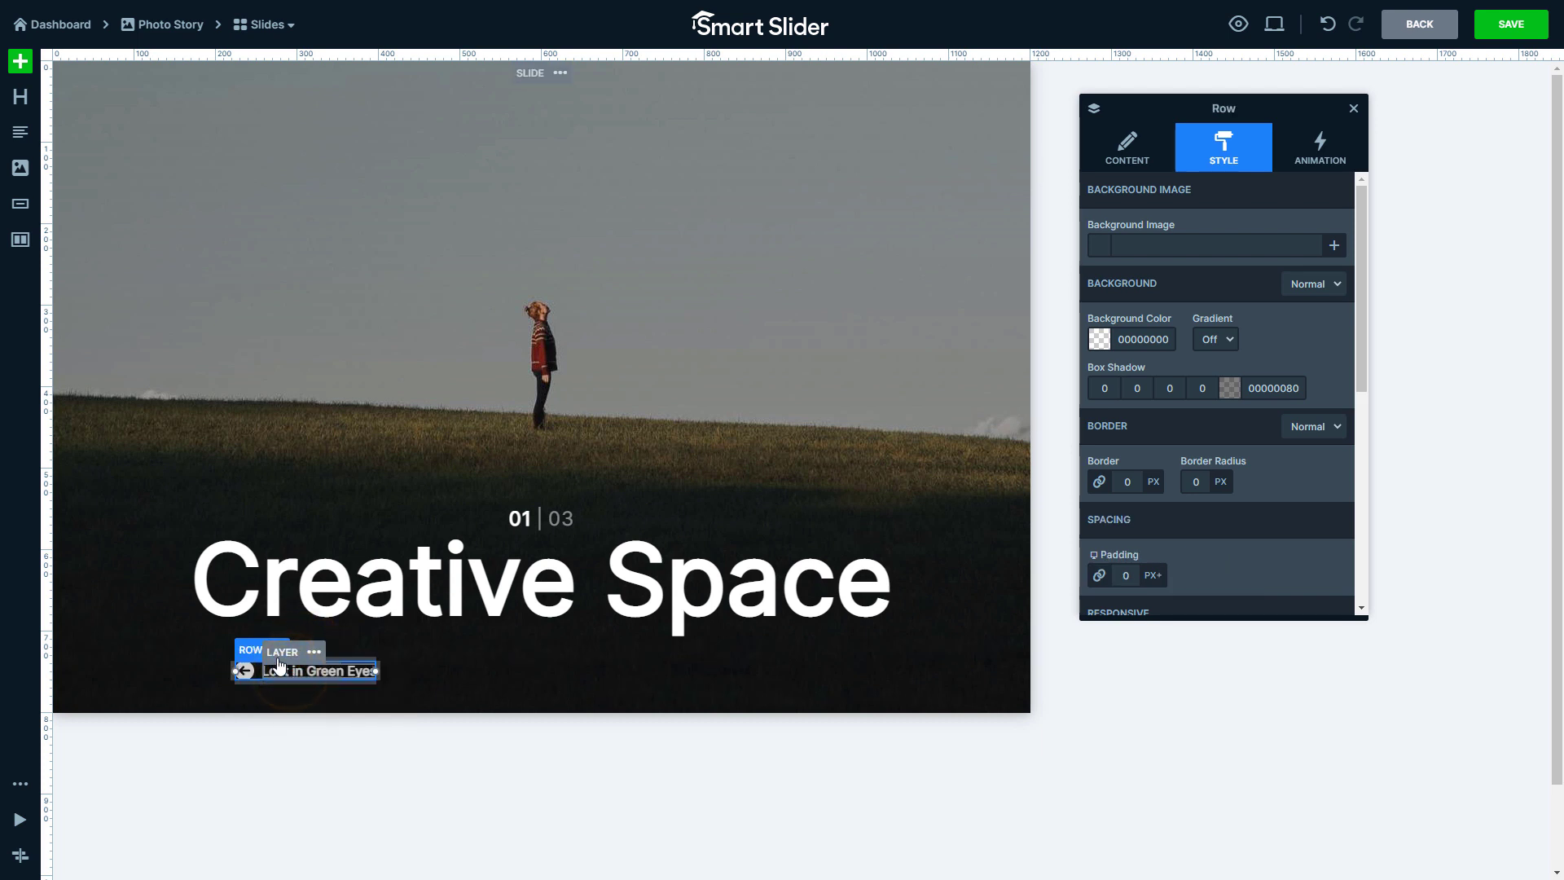
{"action": "left_click", "coordinate": [279, 649]}
{"action": "mouse_move", "coordinate": [281, 676]}
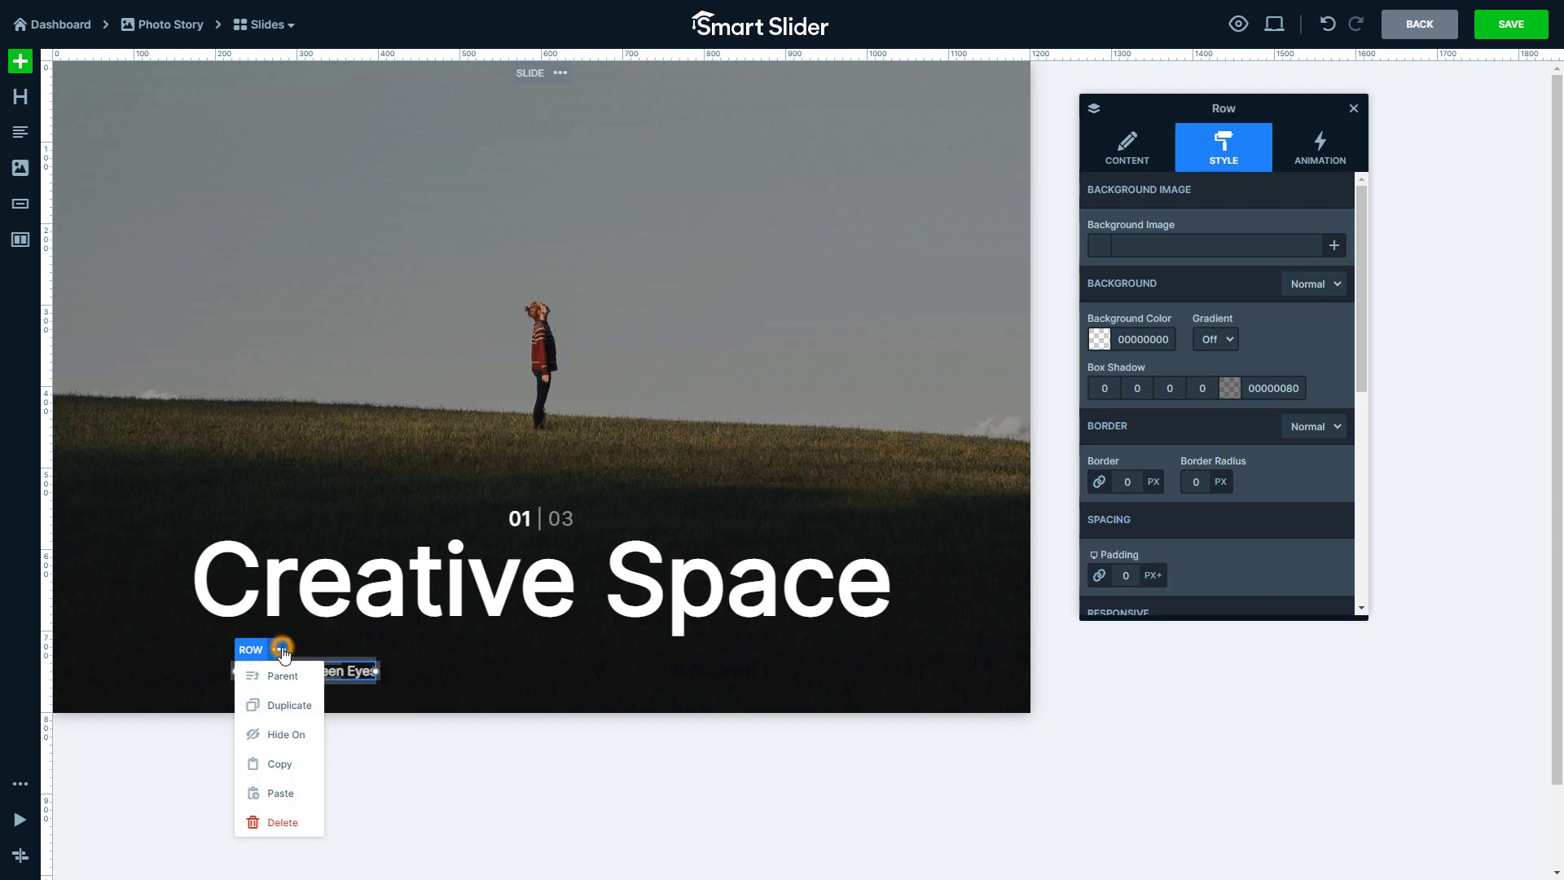
Duplicate the Lost in Green Eyes row into the right column, then duplicate that column for a third item
{"action": "left_click", "coordinate": [288, 705]}
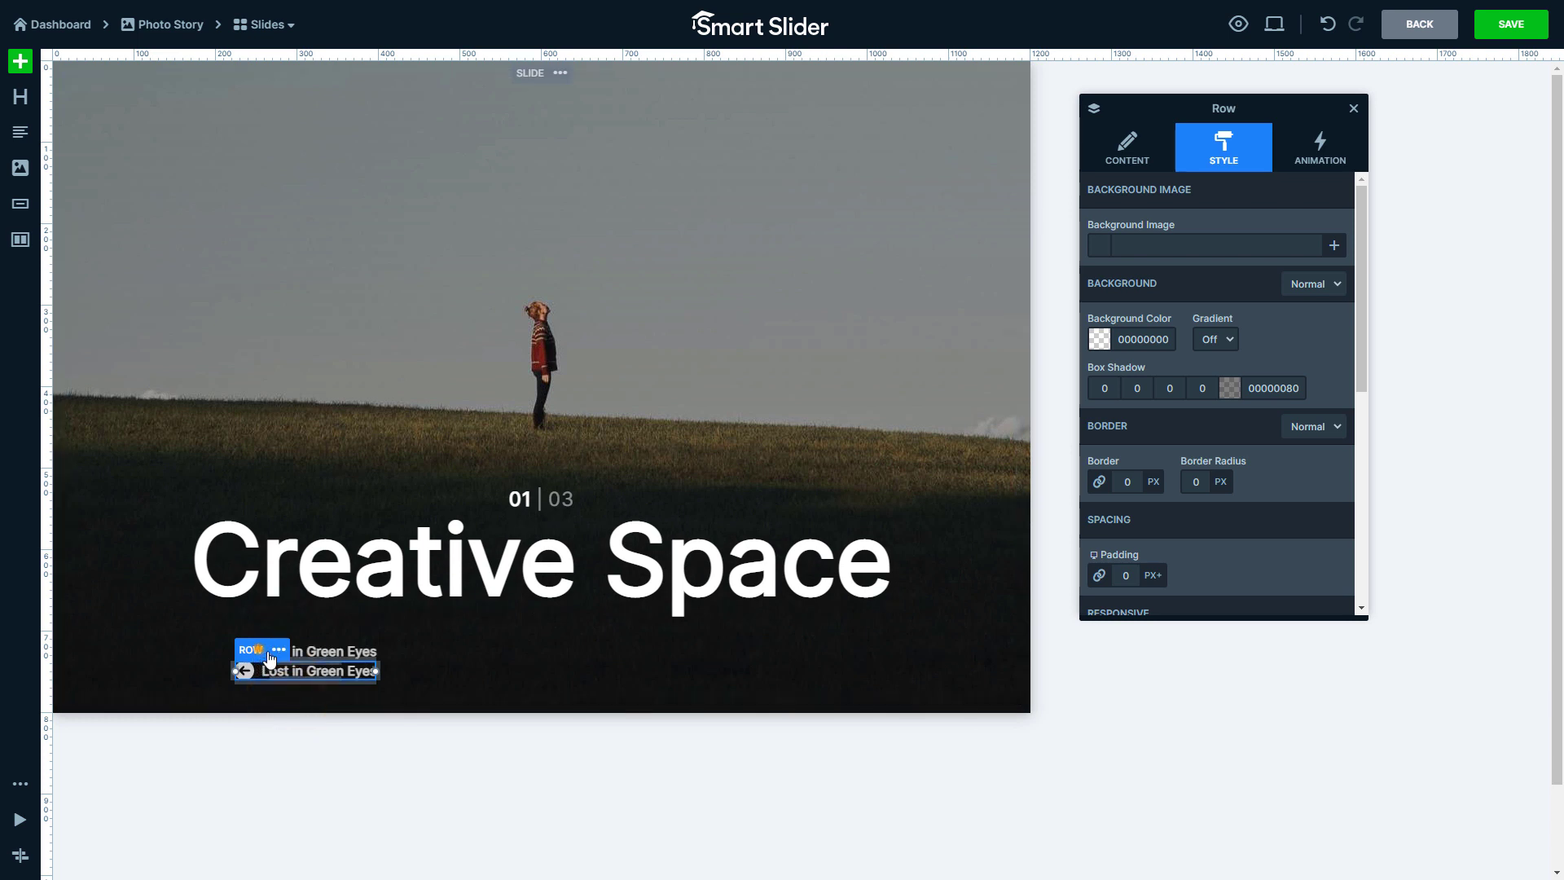
{"action": "left_click_drag", "start_coordinate": [271, 658], "coordinate": [668, 654]}
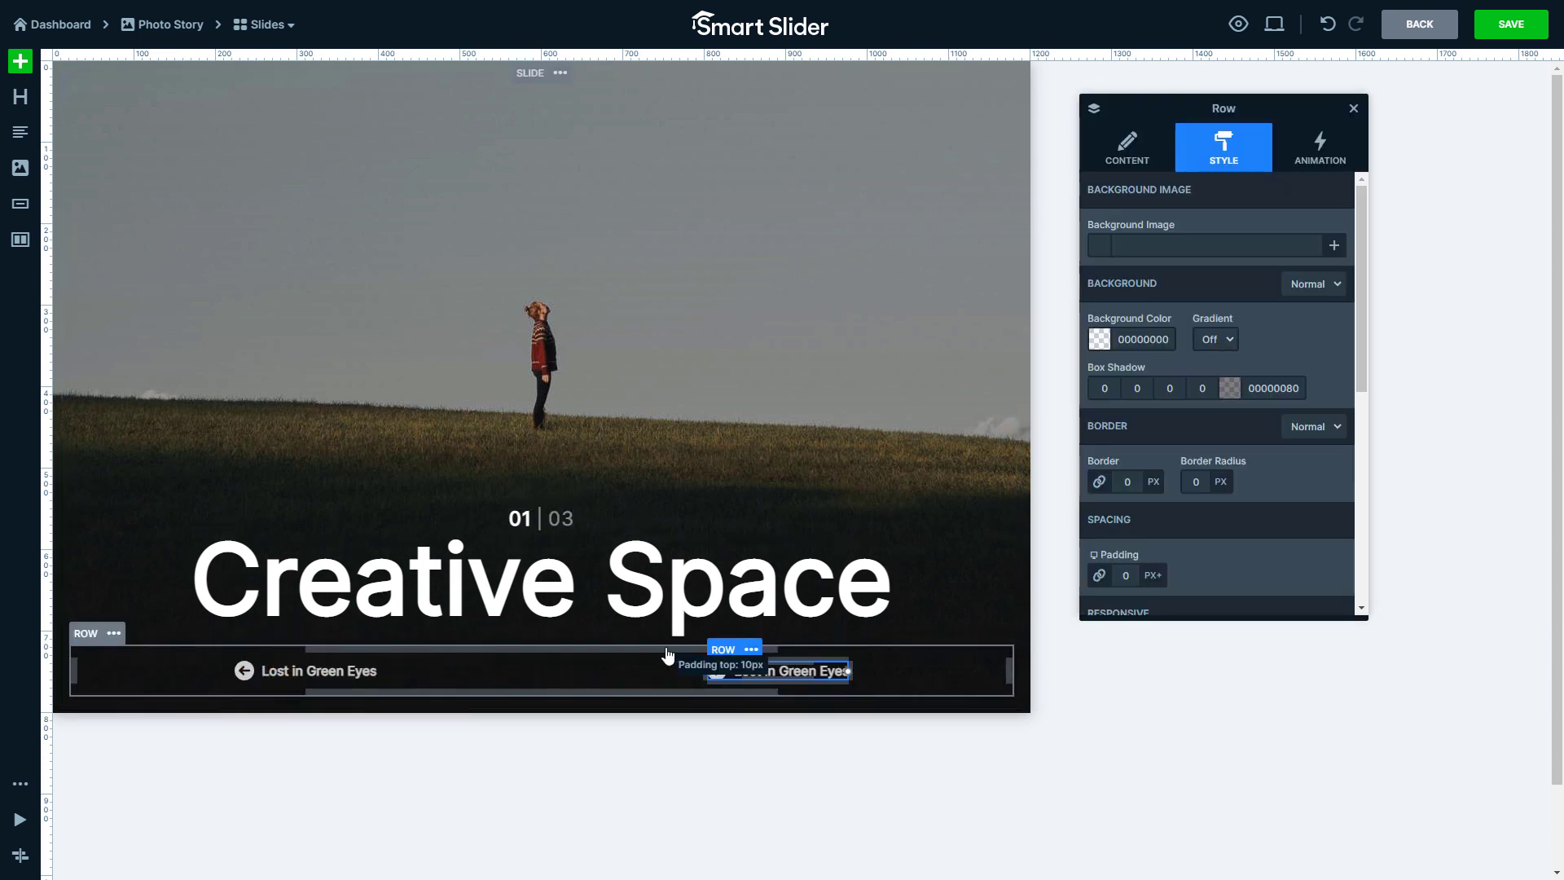
{"action": "left_click", "coordinate": [759, 649]}
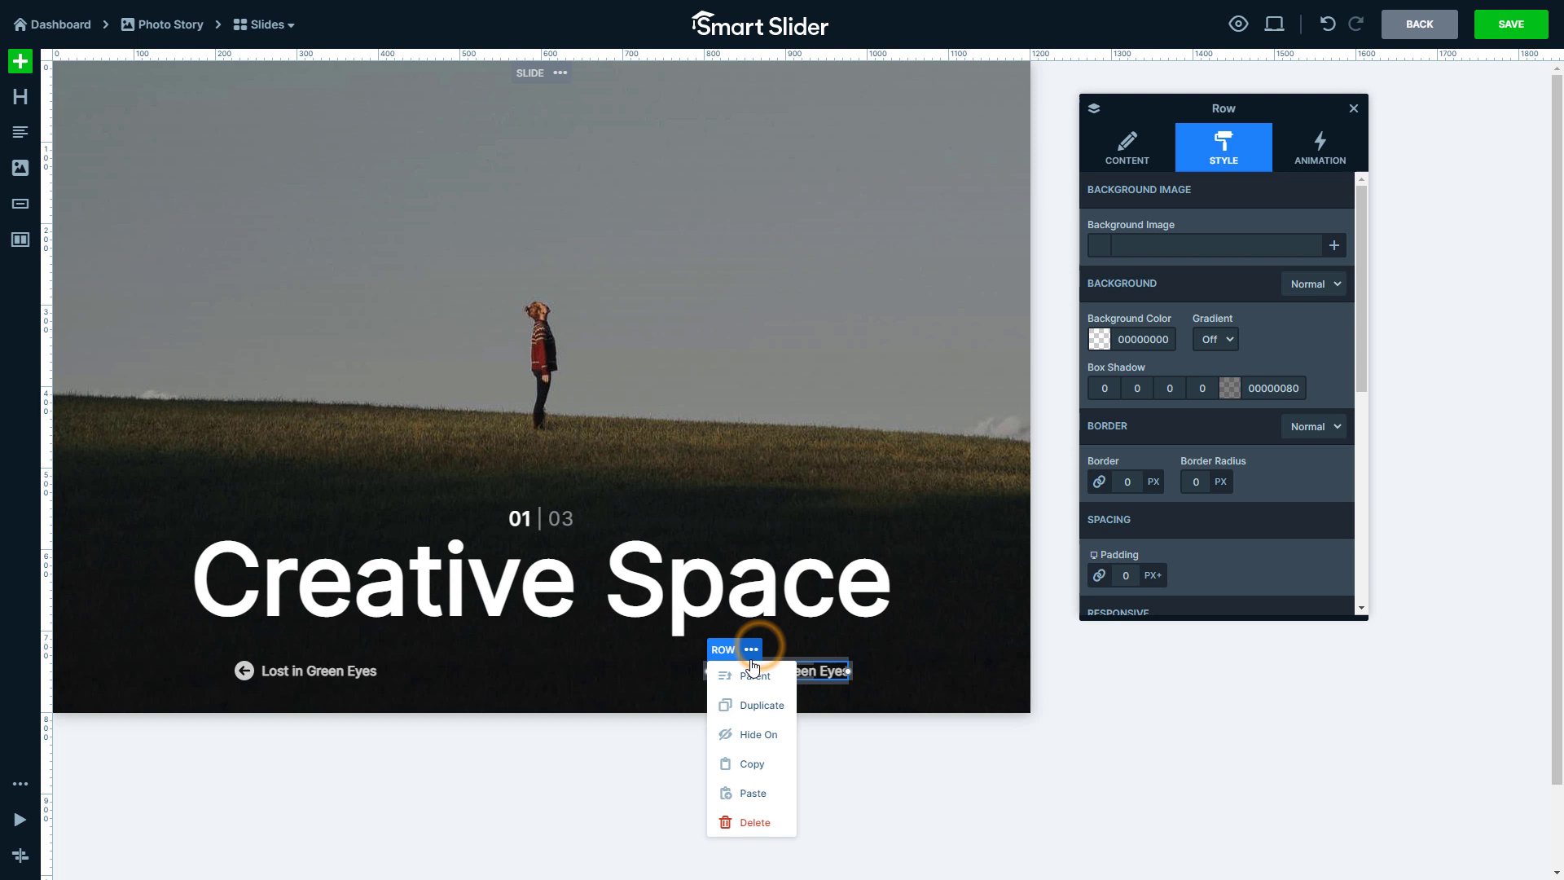
{"action": "left_click", "coordinate": [743, 675]}
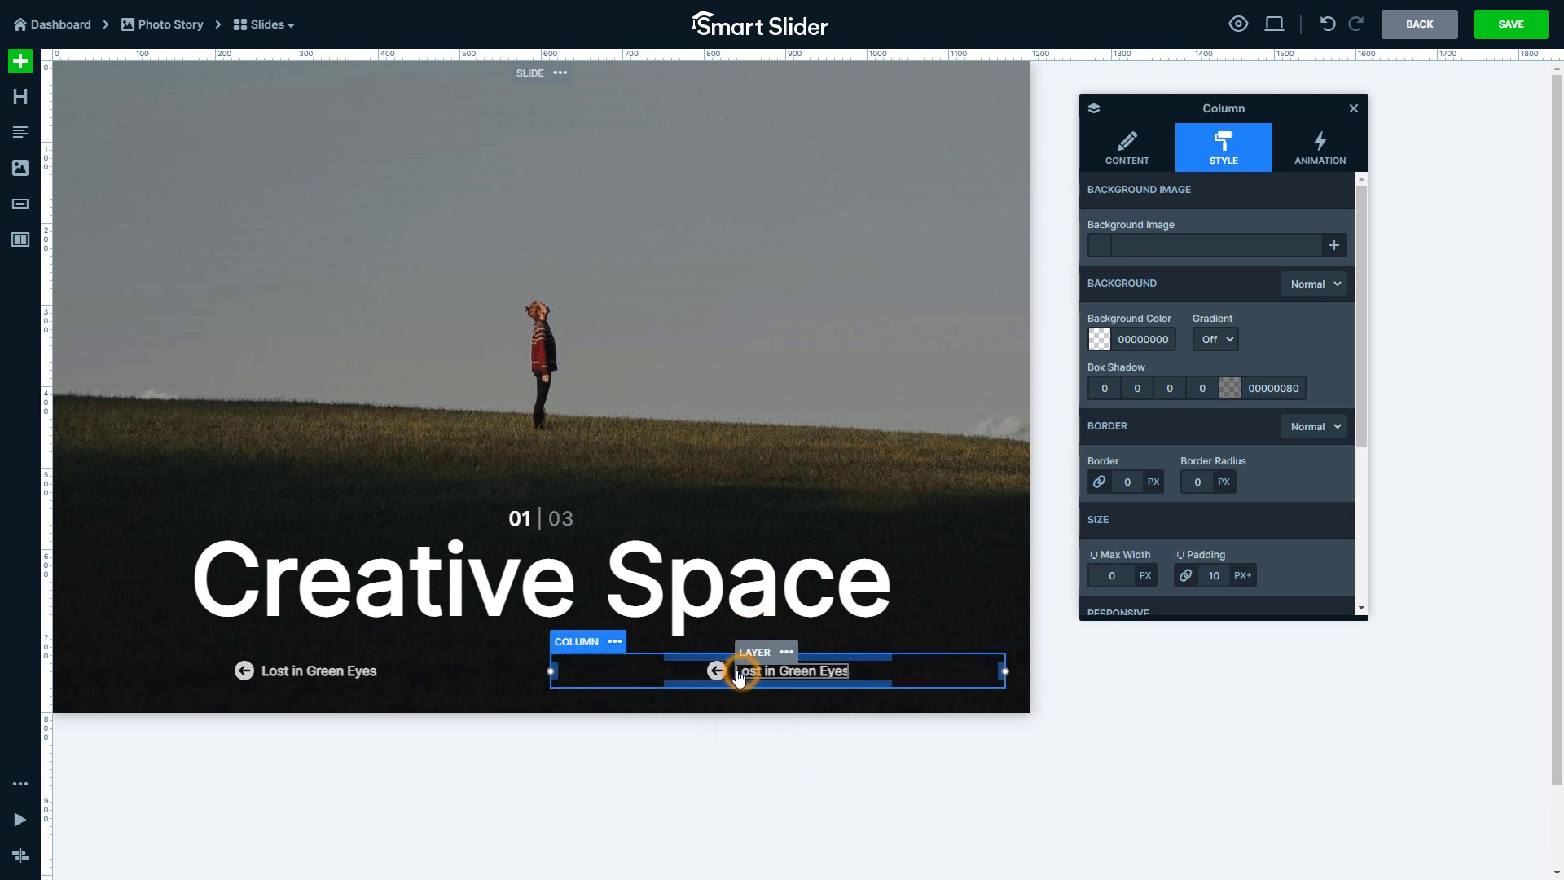
{"action": "left_click", "coordinate": [615, 642]}
{"action": "left_click", "coordinate": [598, 696]}
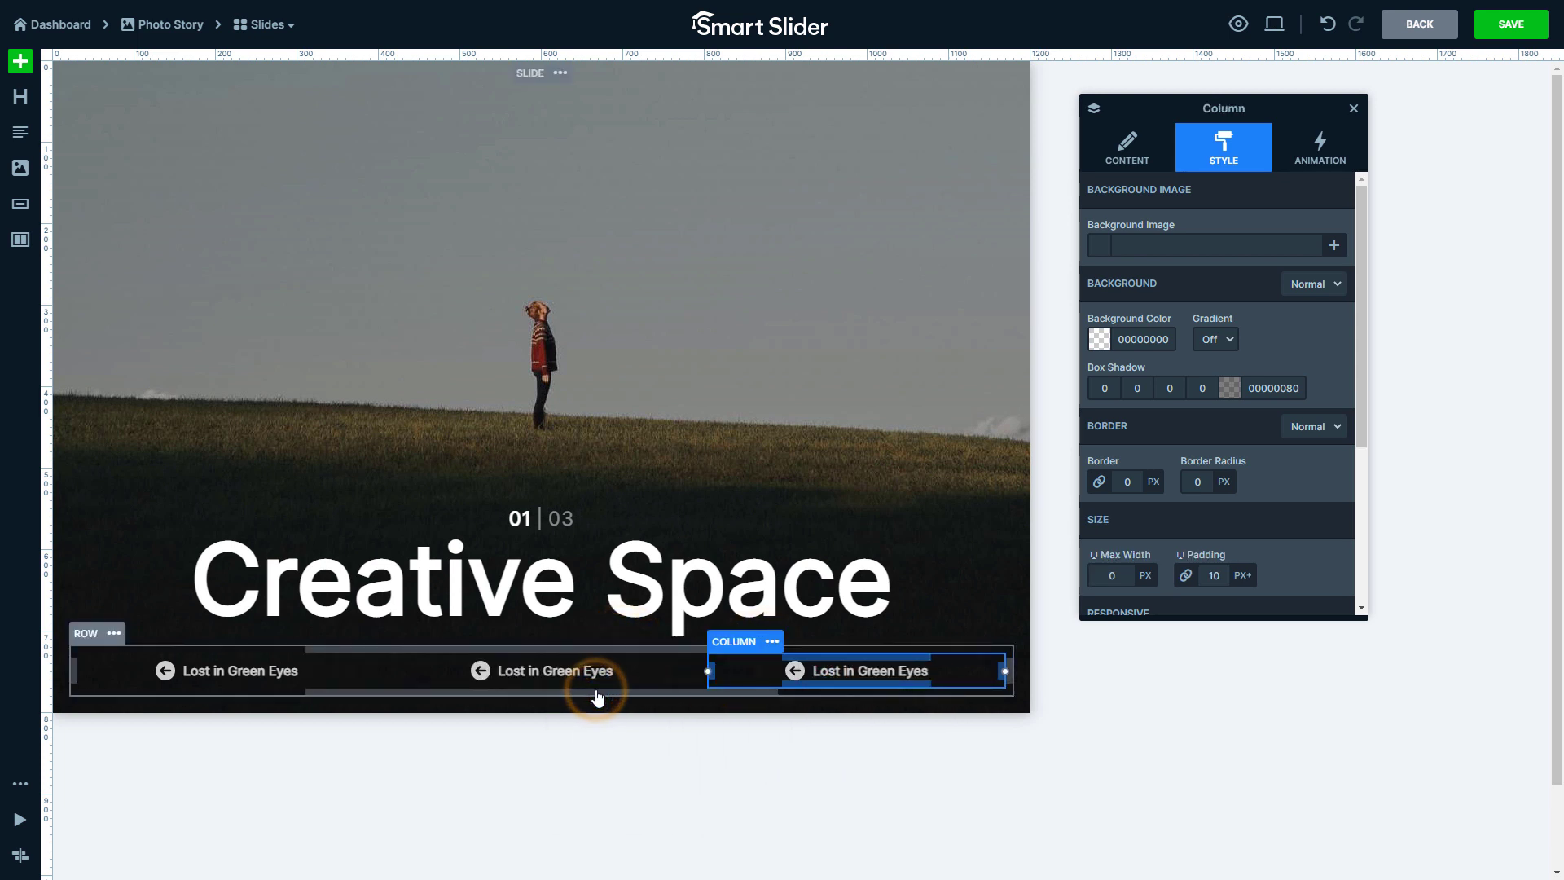
Replace the middle item's icon with arrowmore.png
{"action": "left_click", "coordinate": [486, 670]}
{"action": "double_click", "coordinate": [487, 670]}
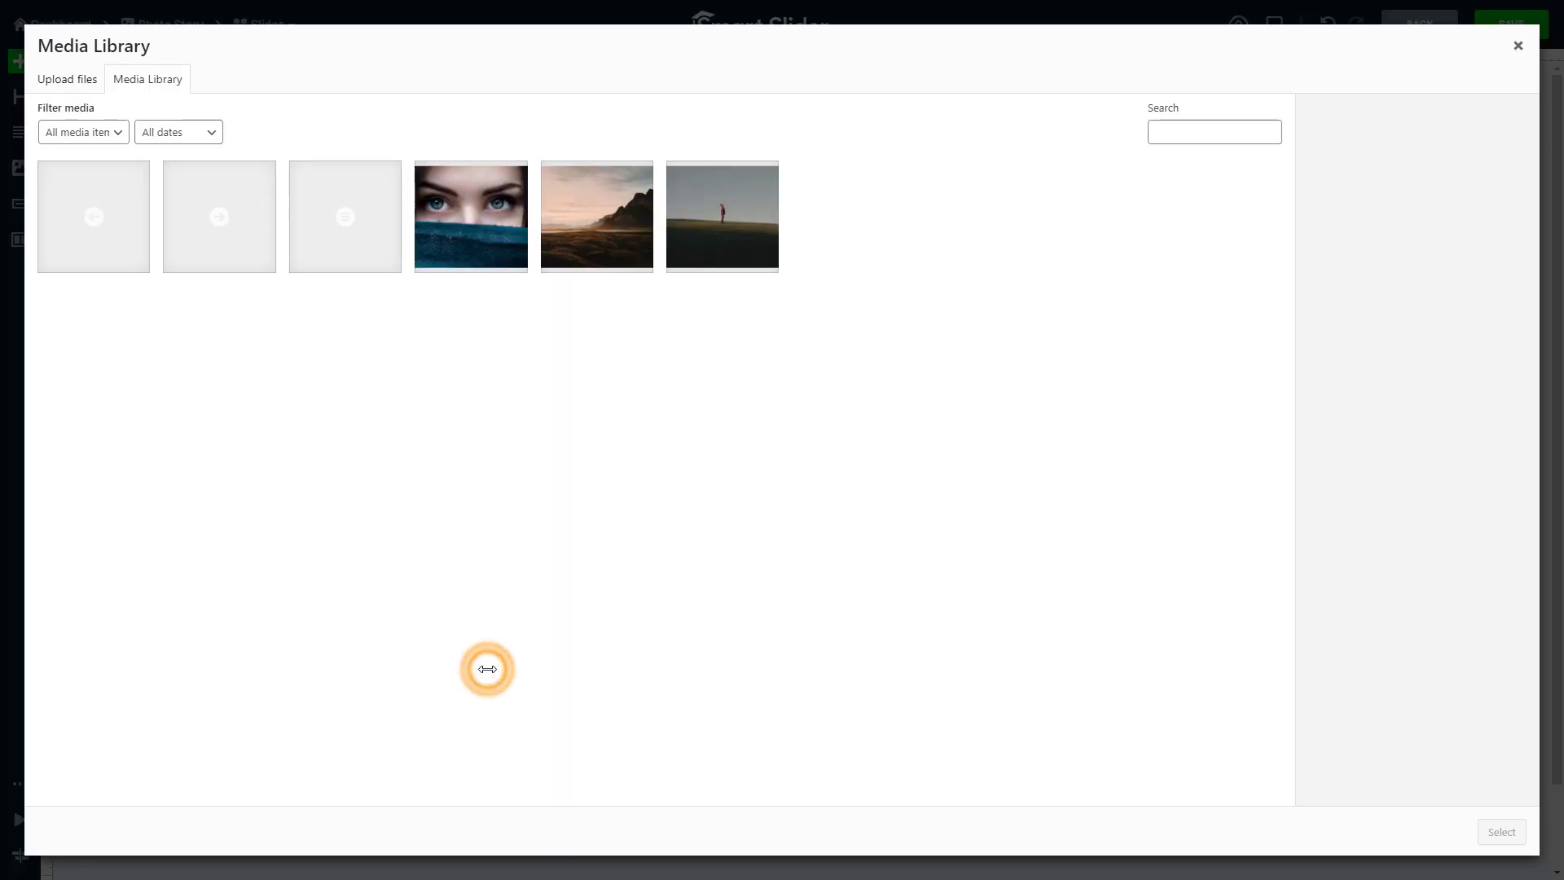
{"action": "left_click", "coordinate": [354, 249]}
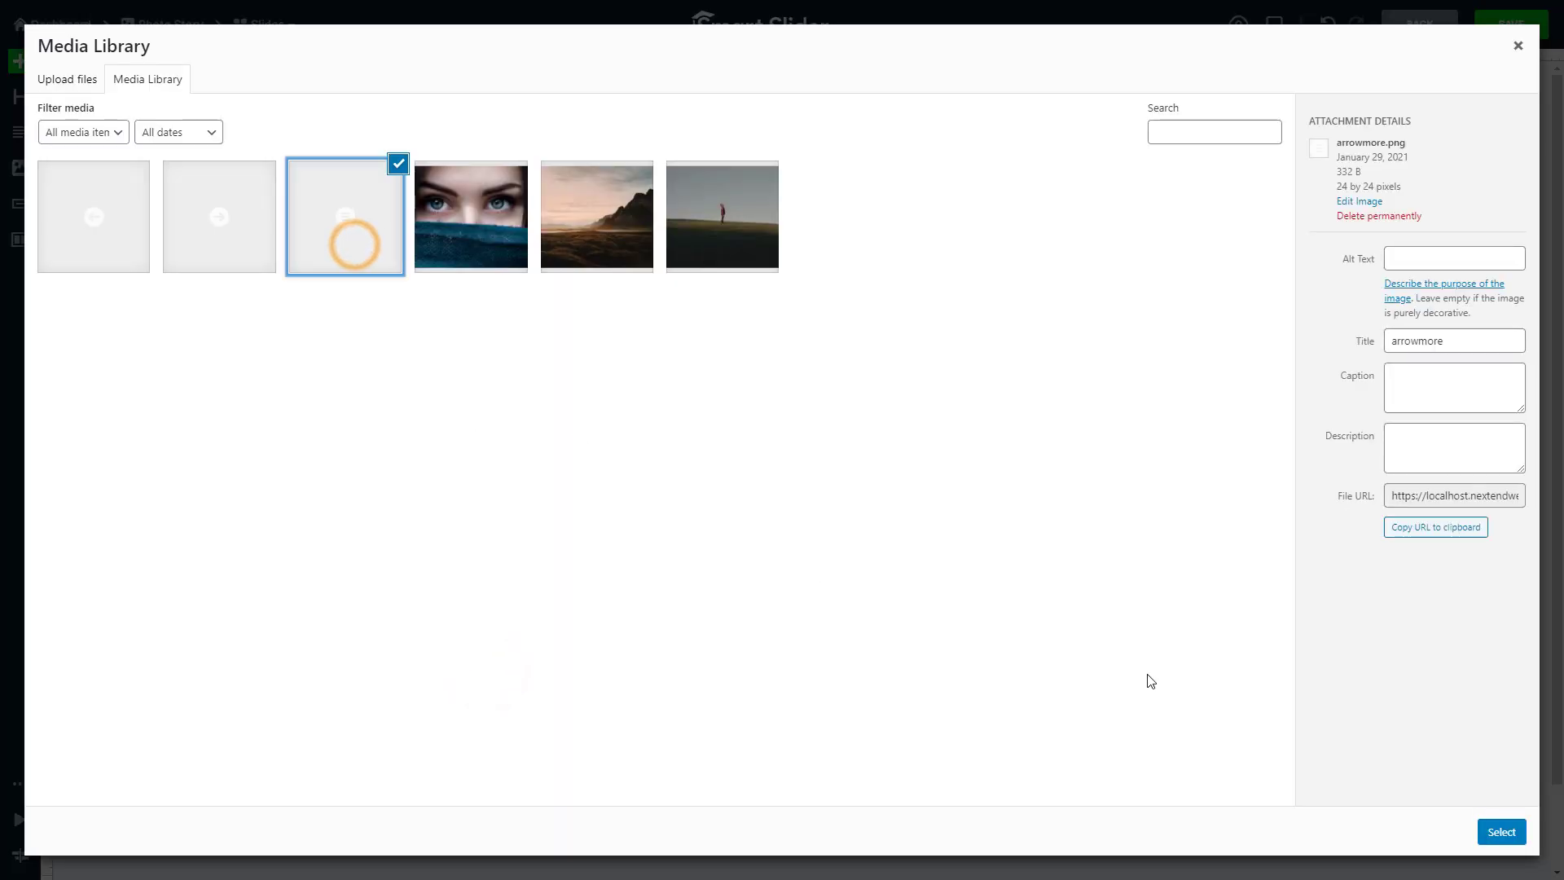
{"action": "left_click", "coordinate": [1501, 832]}
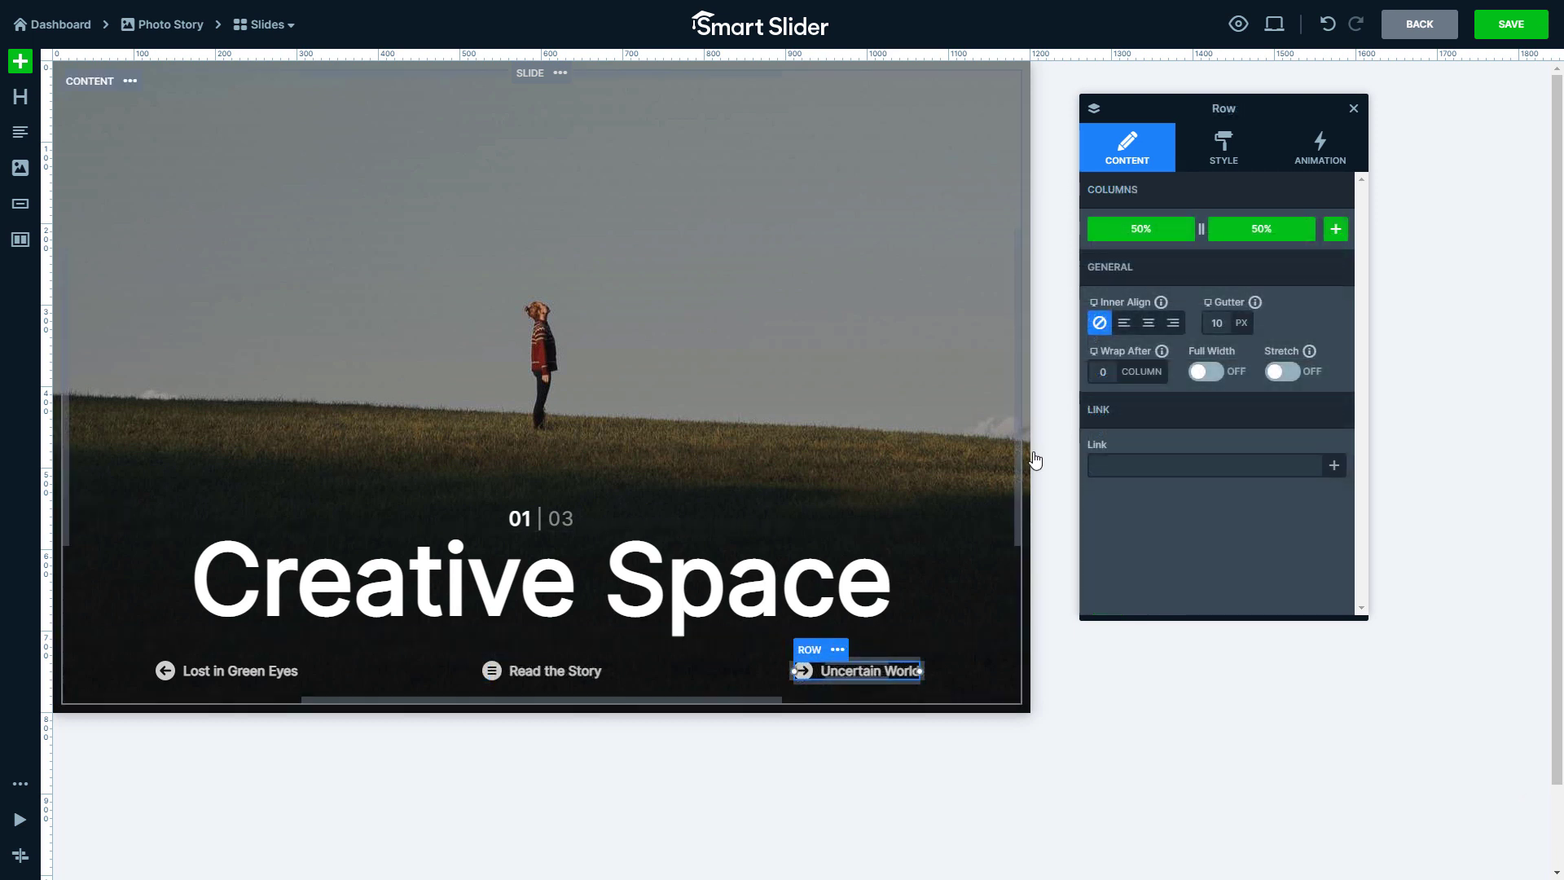
Link the Uncertain World row to the next slide
{"action": "left_click", "coordinate": [1334, 465]}
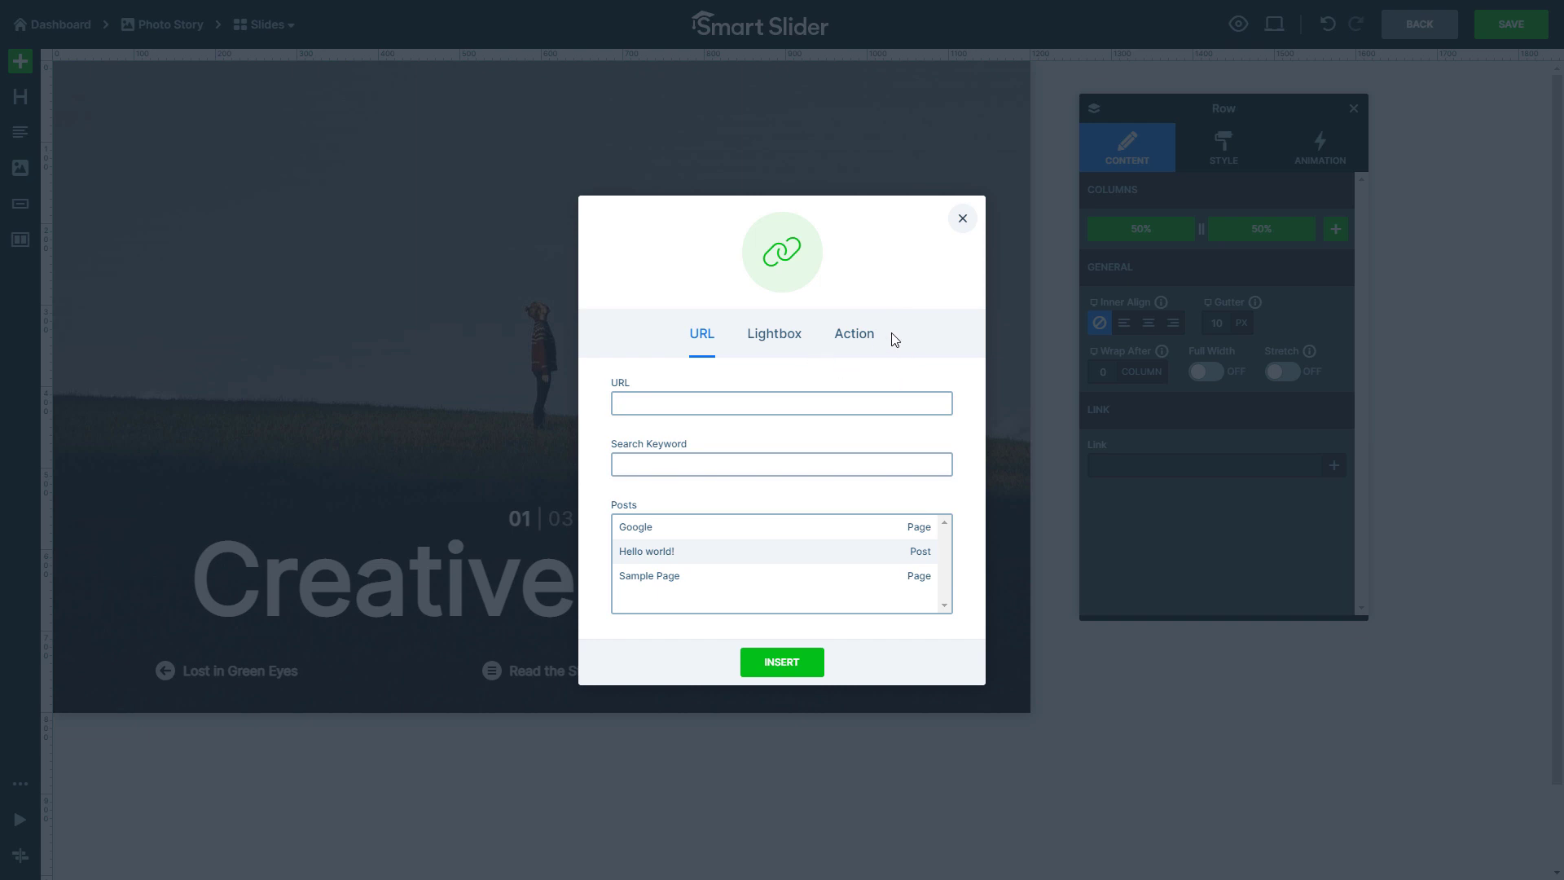
{"action": "left_click", "coordinate": [869, 337]}
{"action": "left_click", "coordinate": [829, 395]}
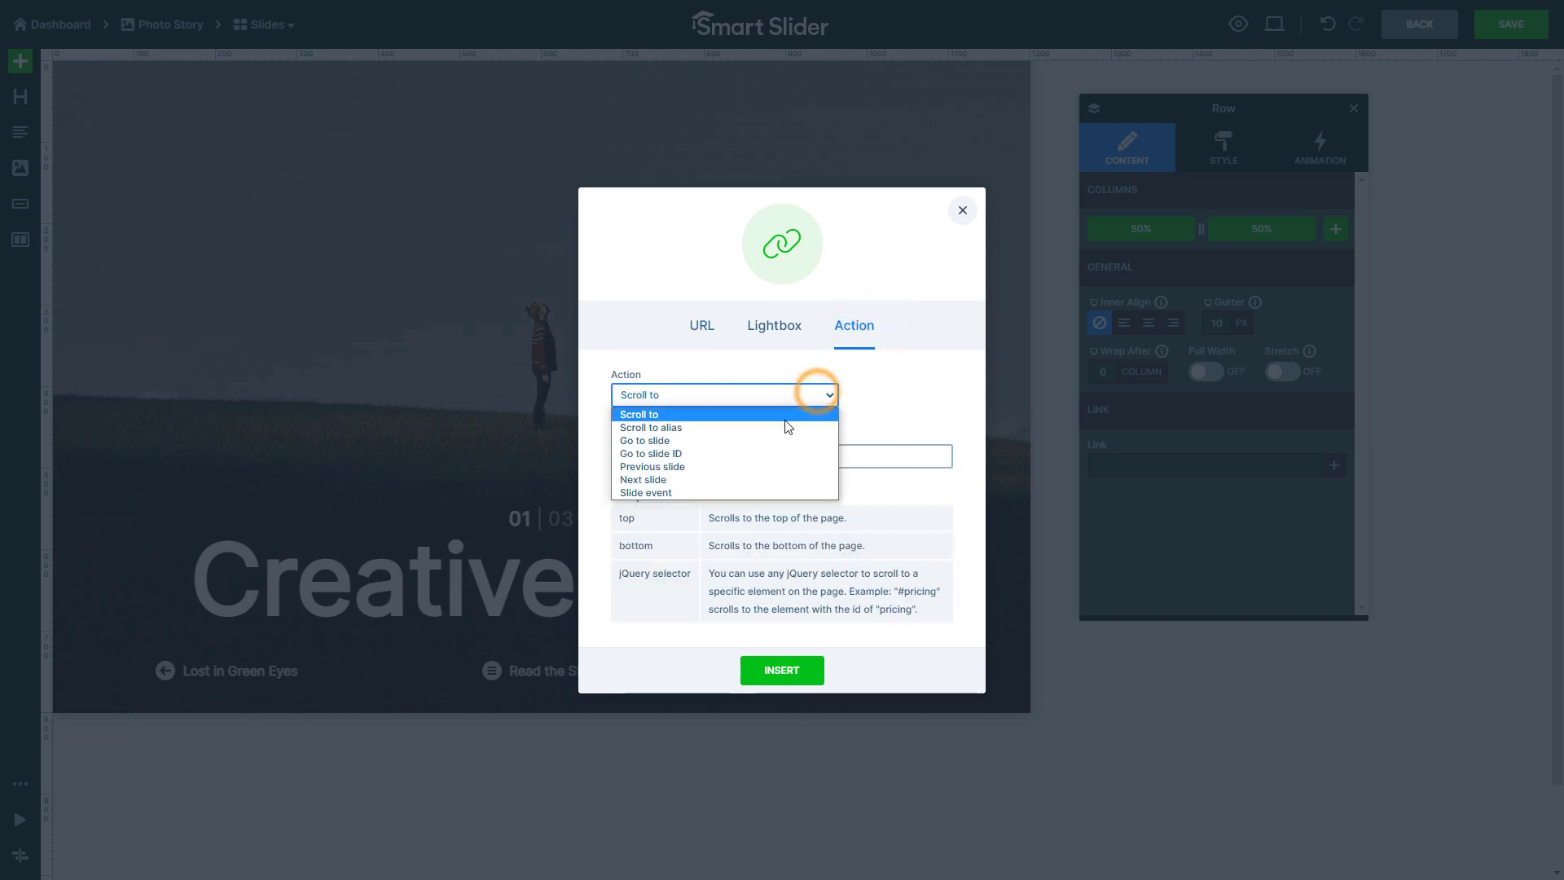
{"action": "left_click", "coordinate": [744, 479]}
{"action": "left_click", "coordinate": [761, 562]}
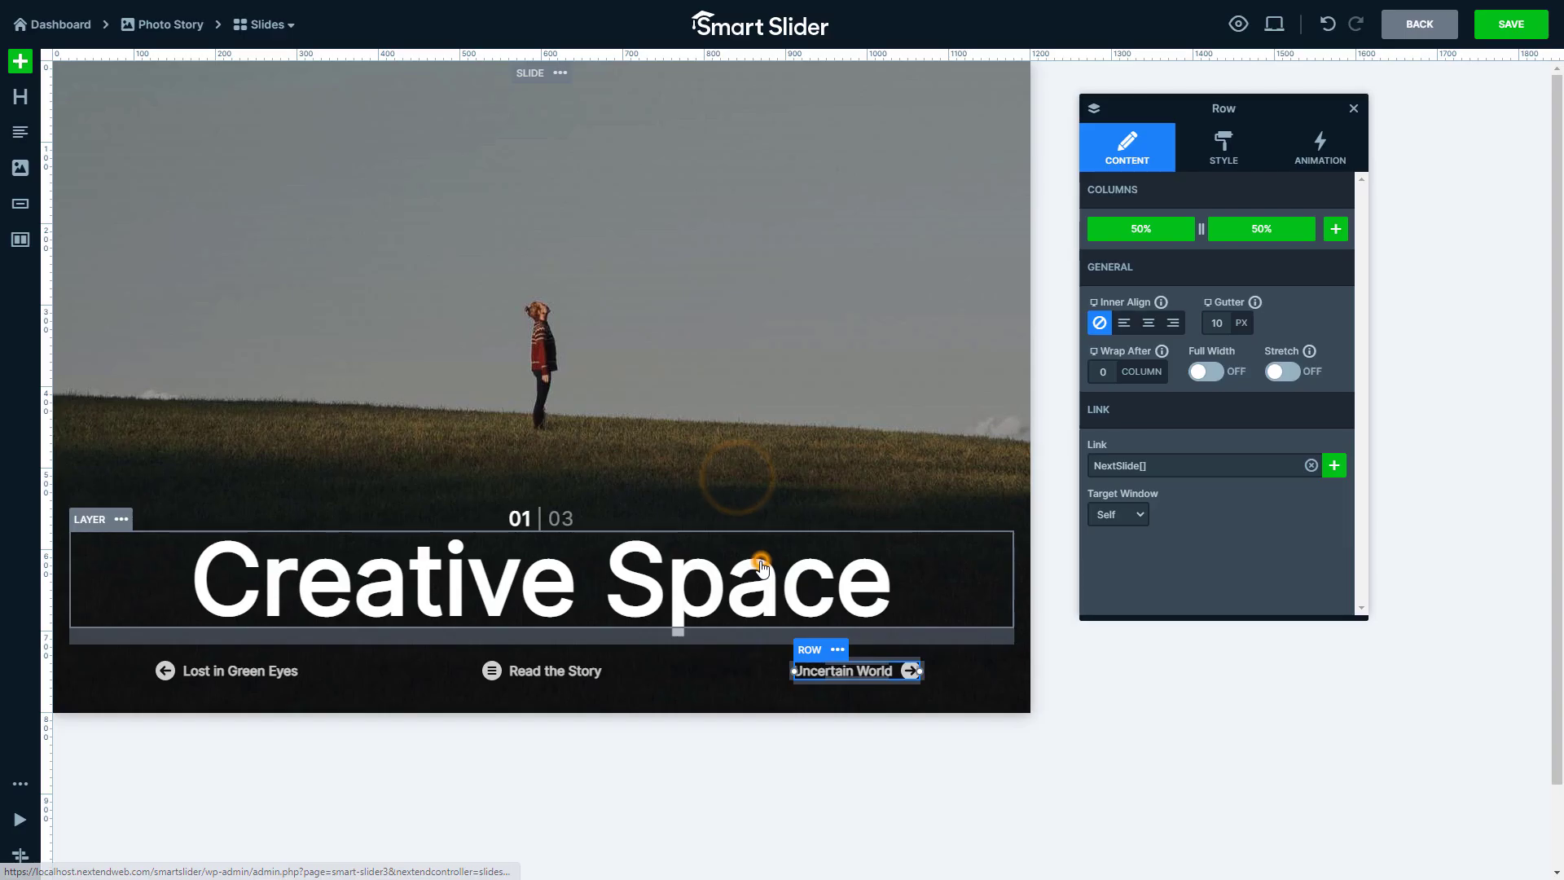
Link the Lost in Green Eyes row to the previous slide and select its column
{"action": "left_click", "coordinate": [181, 686]}
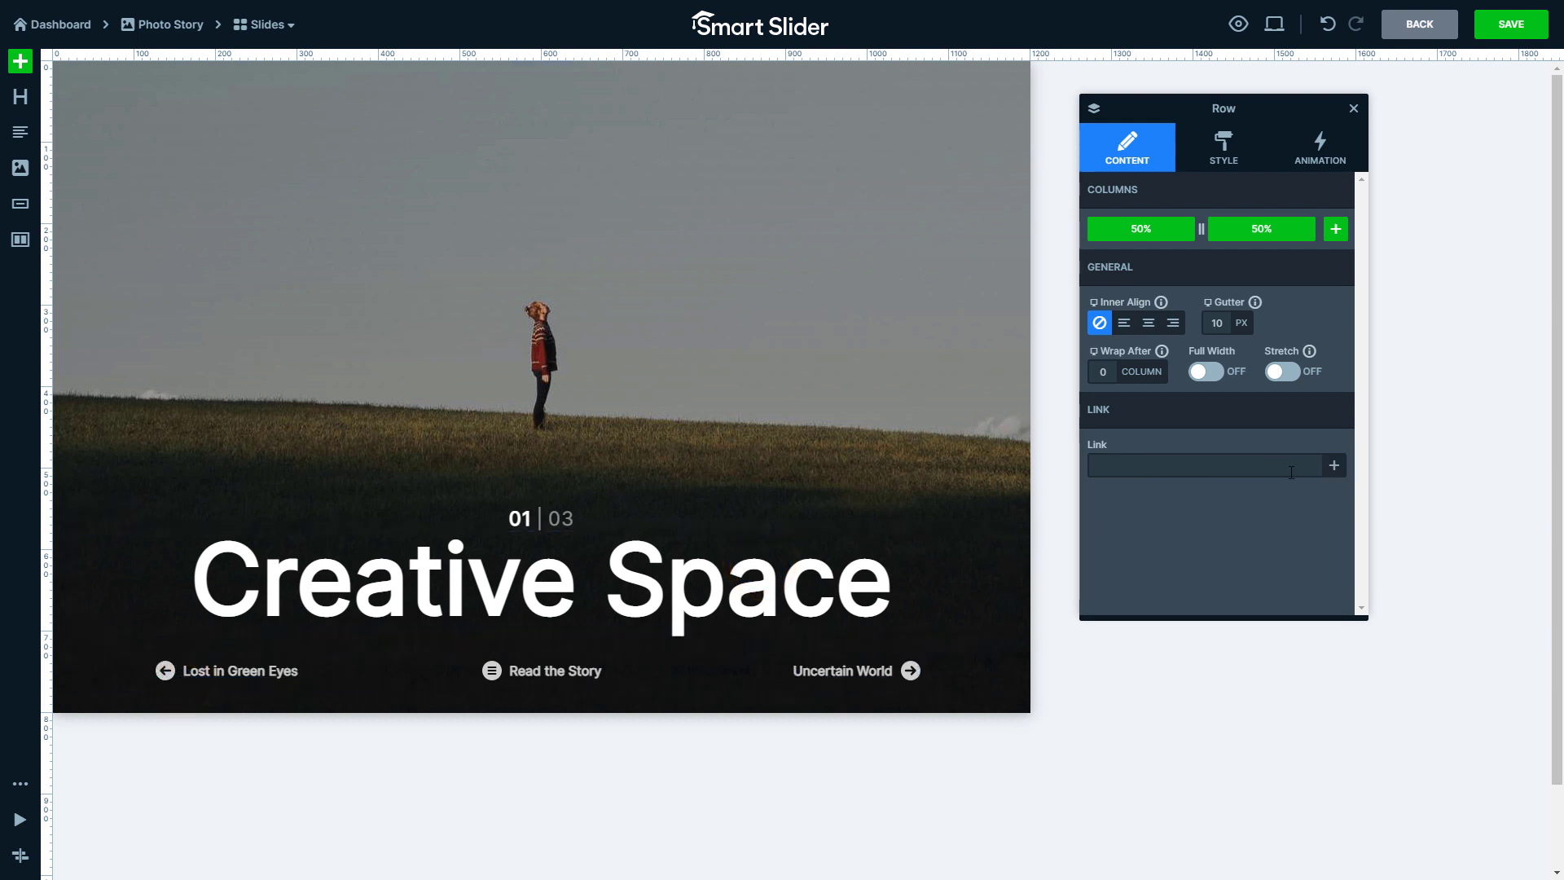
{"action": "left_click", "coordinate": [1335, 467]}
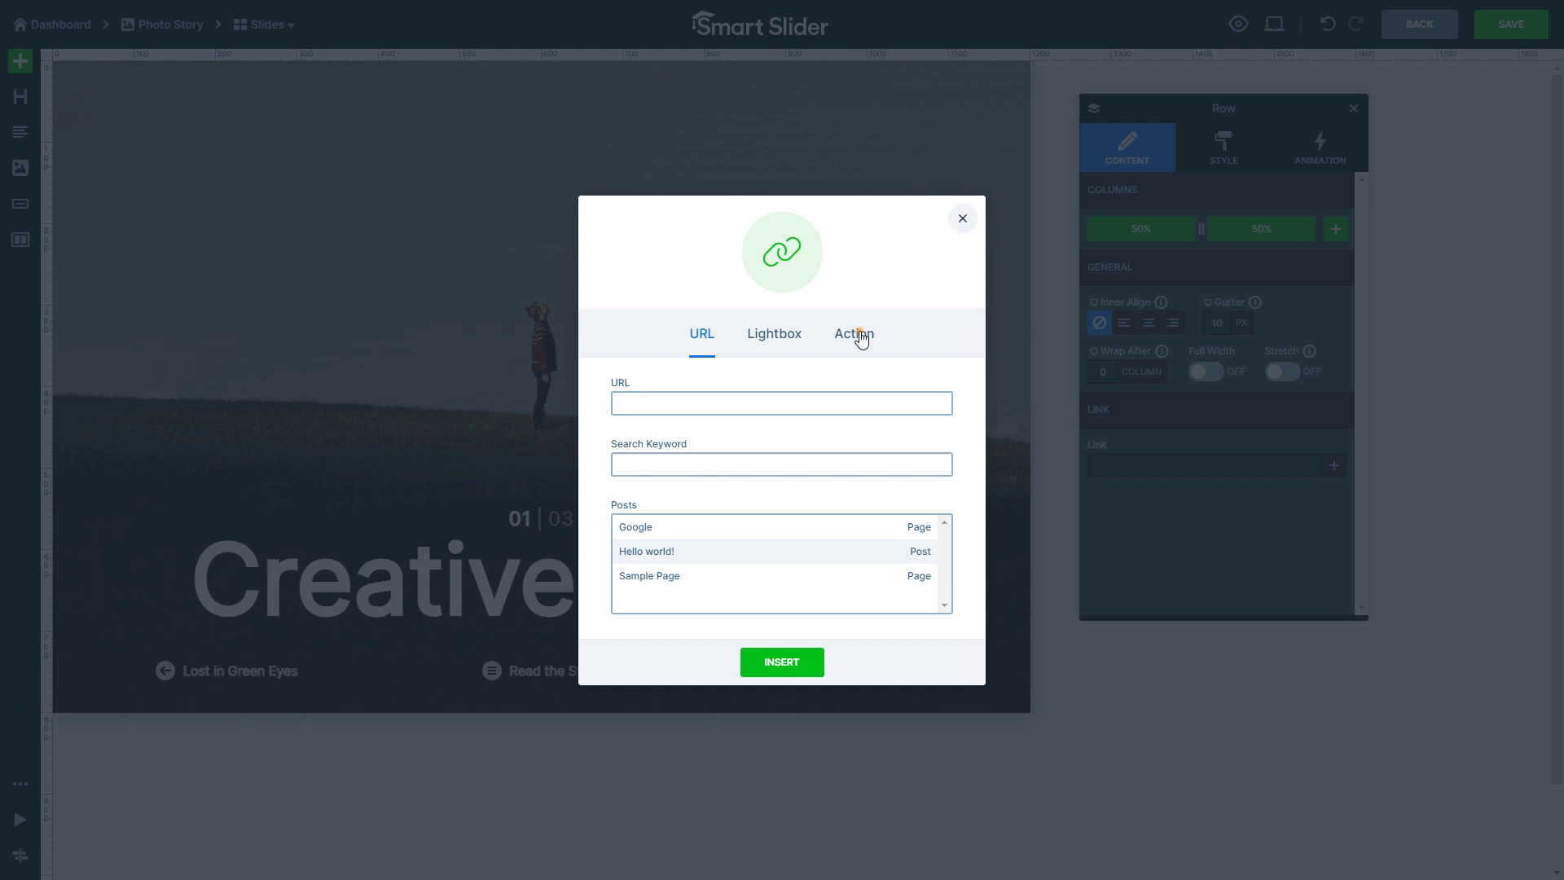
{"action": "left_click", "coordinate": [859, 334]}
{"action": "left_click", "coordinate": [788, 394]}
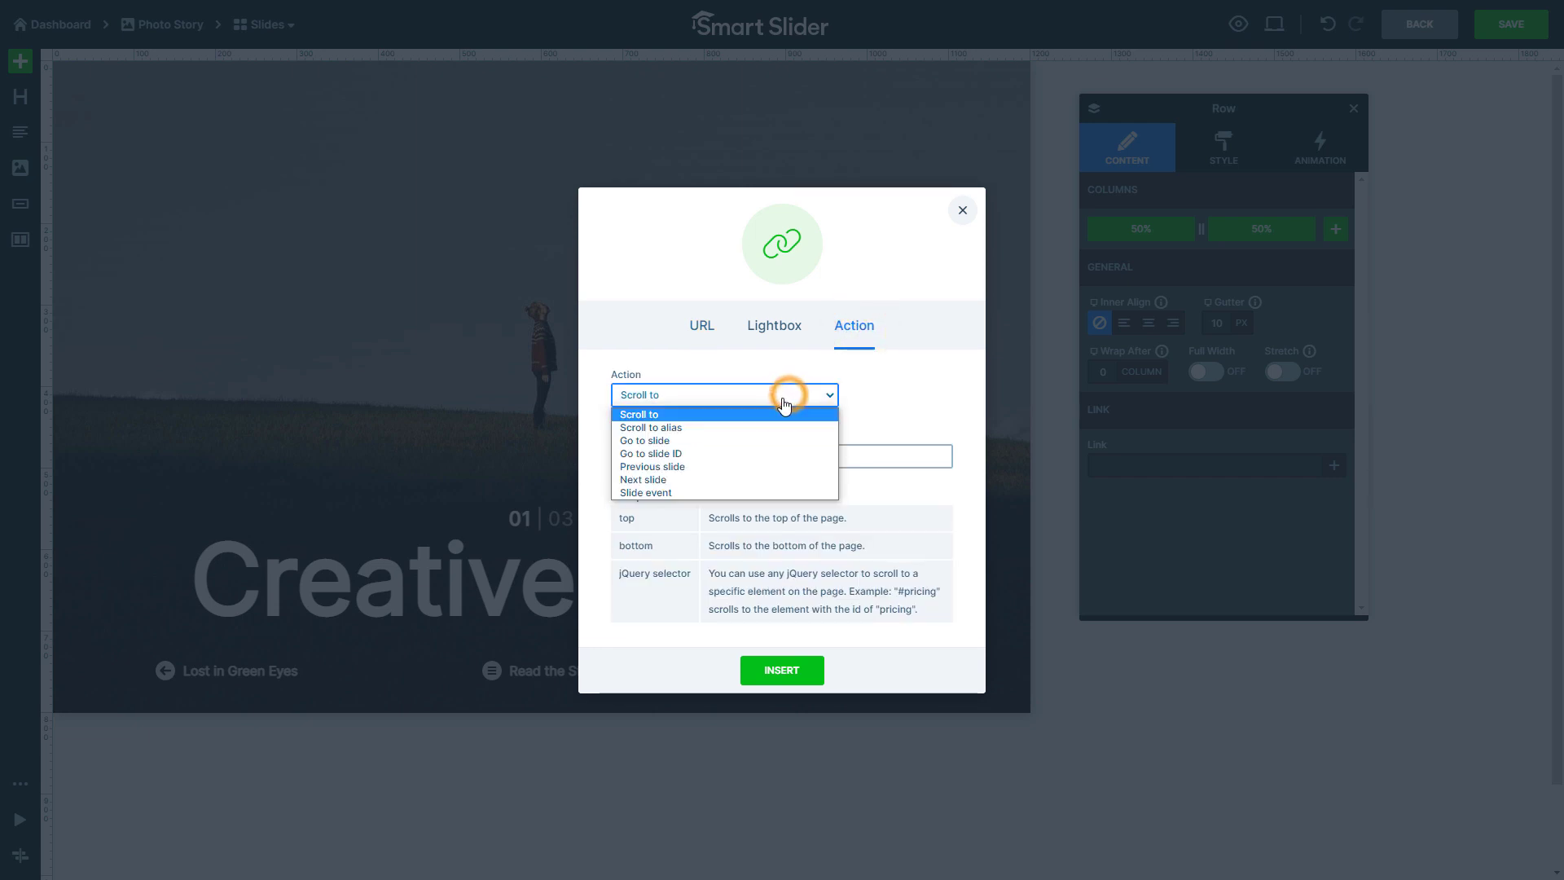
{"action": "left_click", "coordinate": [704, 475]}
{"action": "left_click", "coordinate": [765, 562]}
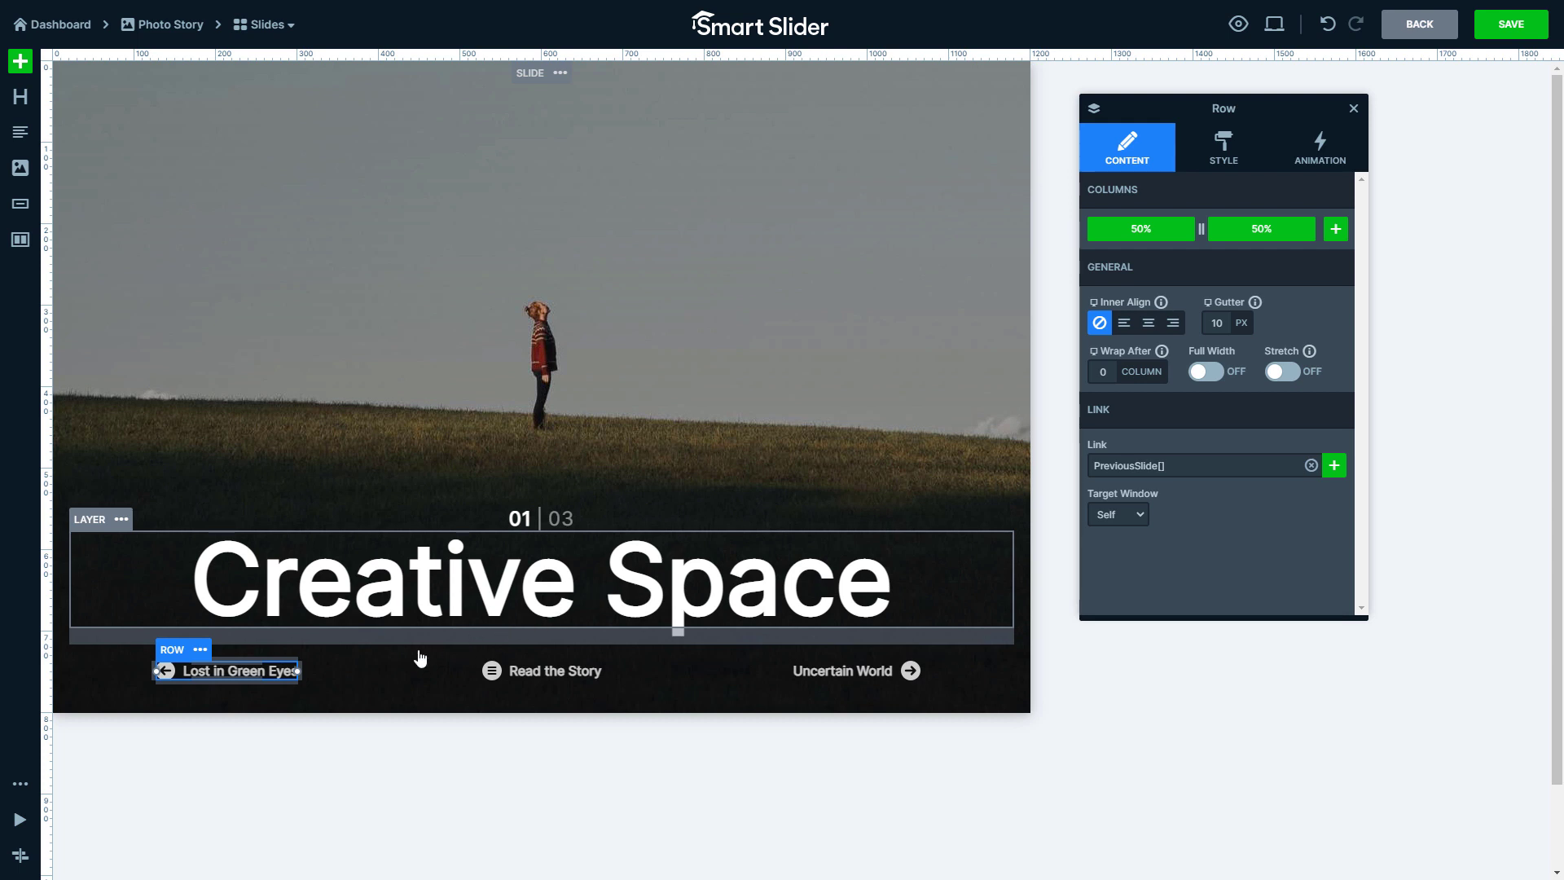
{"action": "left_click", "coordinate": [345, 665]}
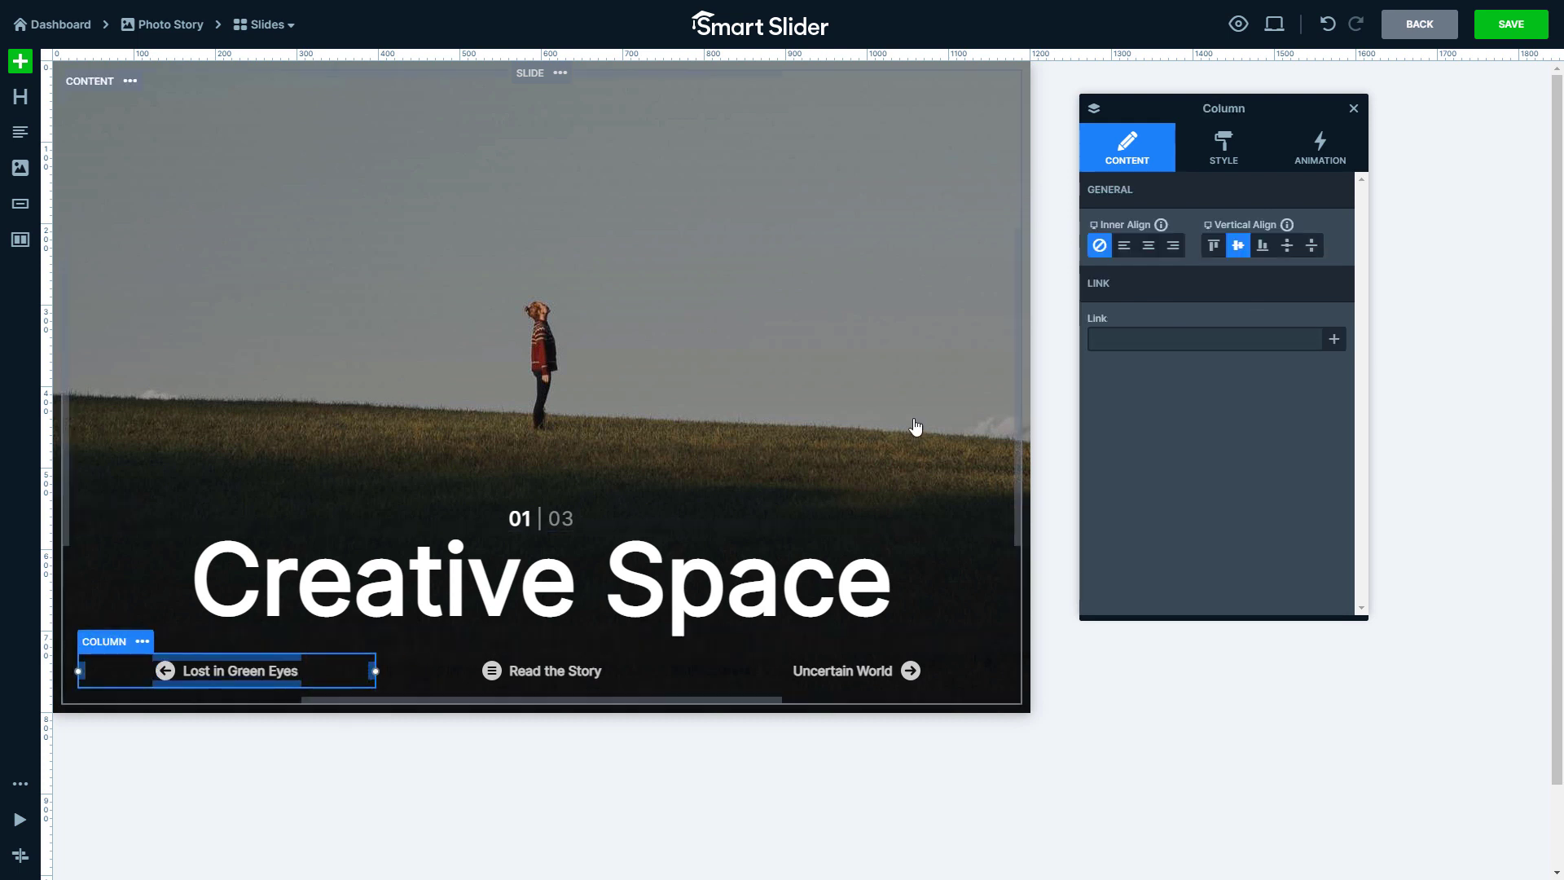
Left-align Lost in Green Eyes, right-align Uncertain World, and trim the columns' side padding
{"action": "left_click", "coordinate": [1124, 248]}
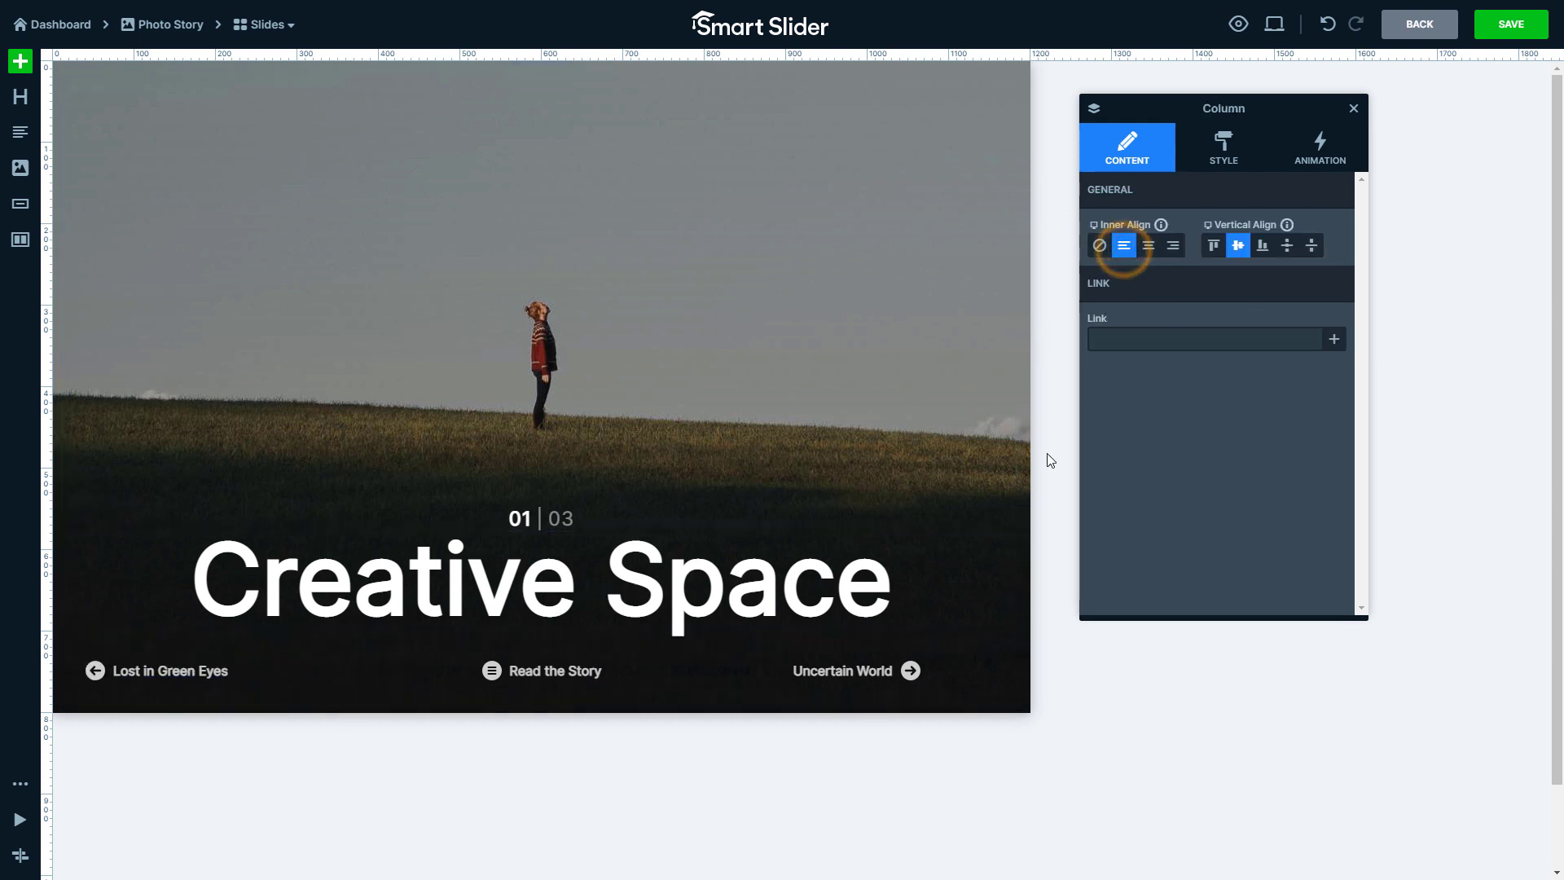
{"action": "left_click", "coordinate": [947, 676]}
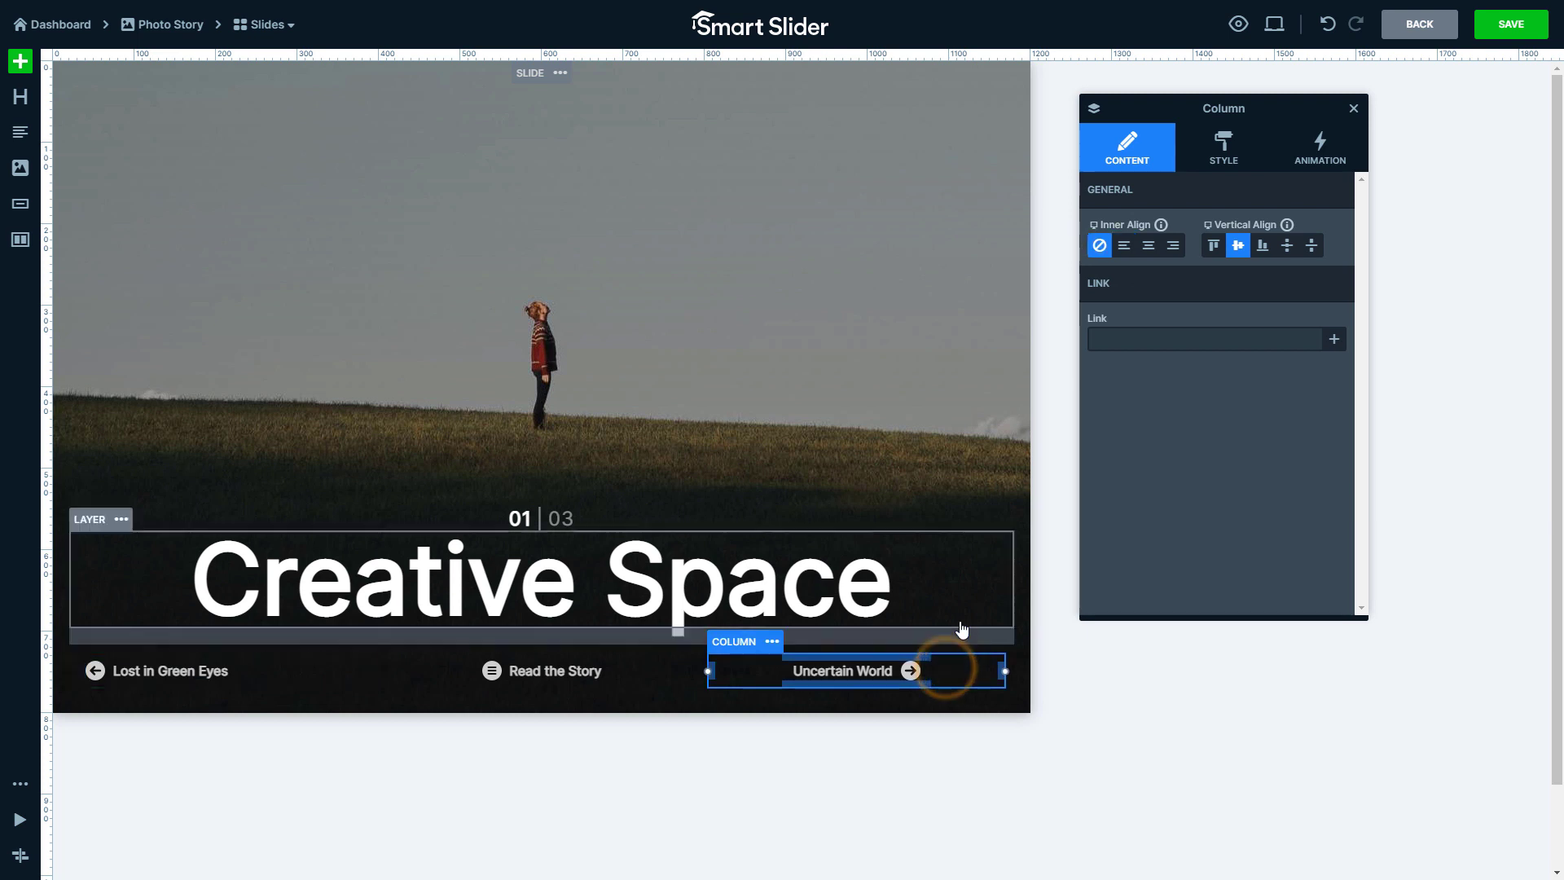
{"action": "left_click", "coordinate": [1175, 248]}
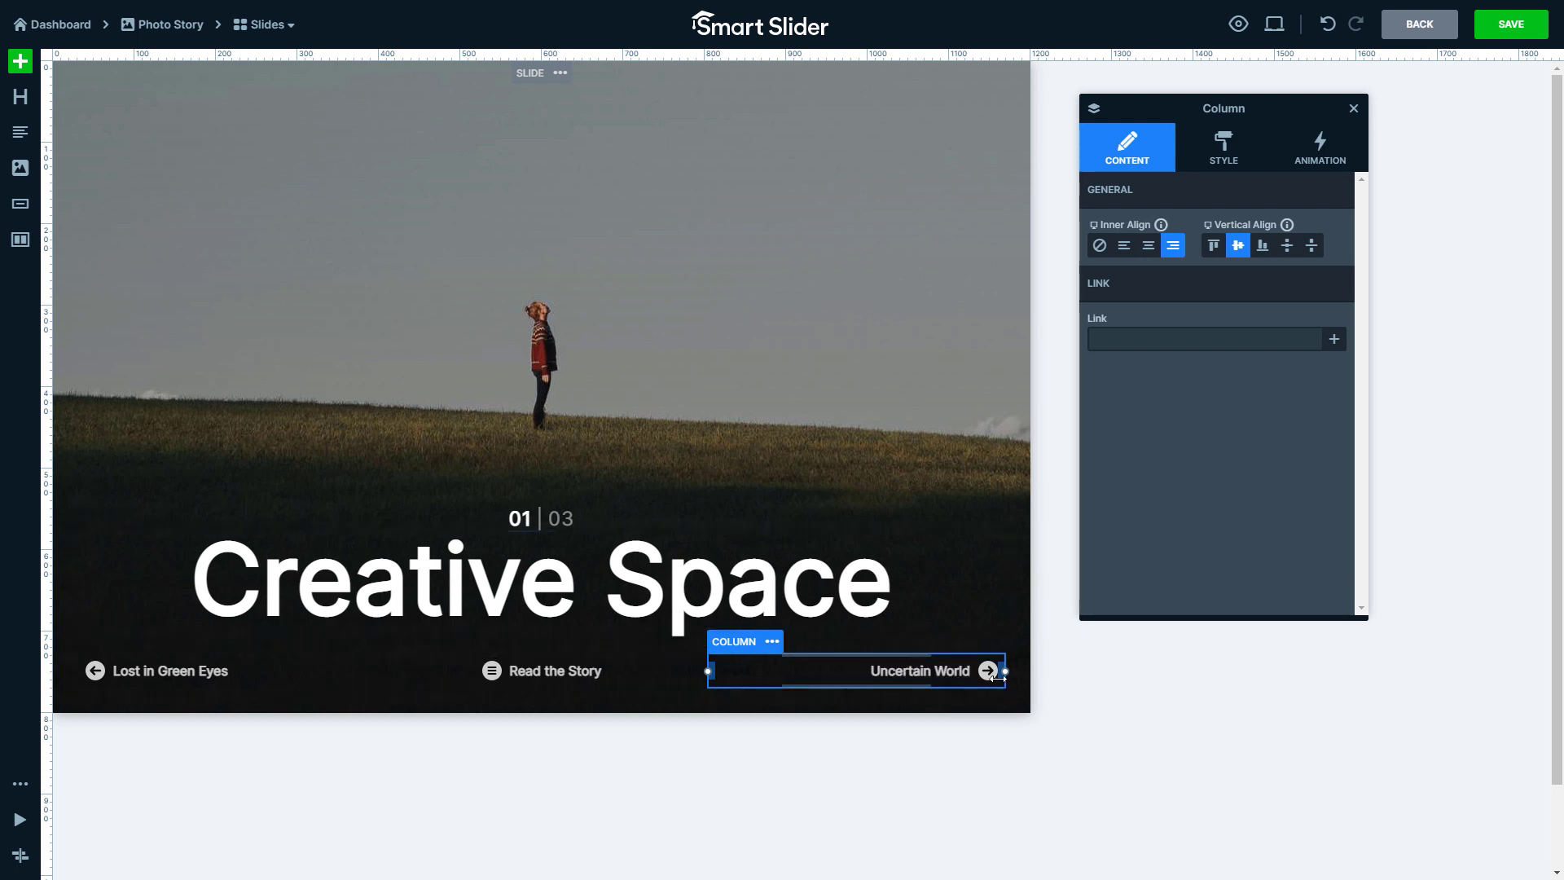
{"action": "left_click_drag", "start_coordinate": [1002, 674], "coordinate": [1010, 675]}
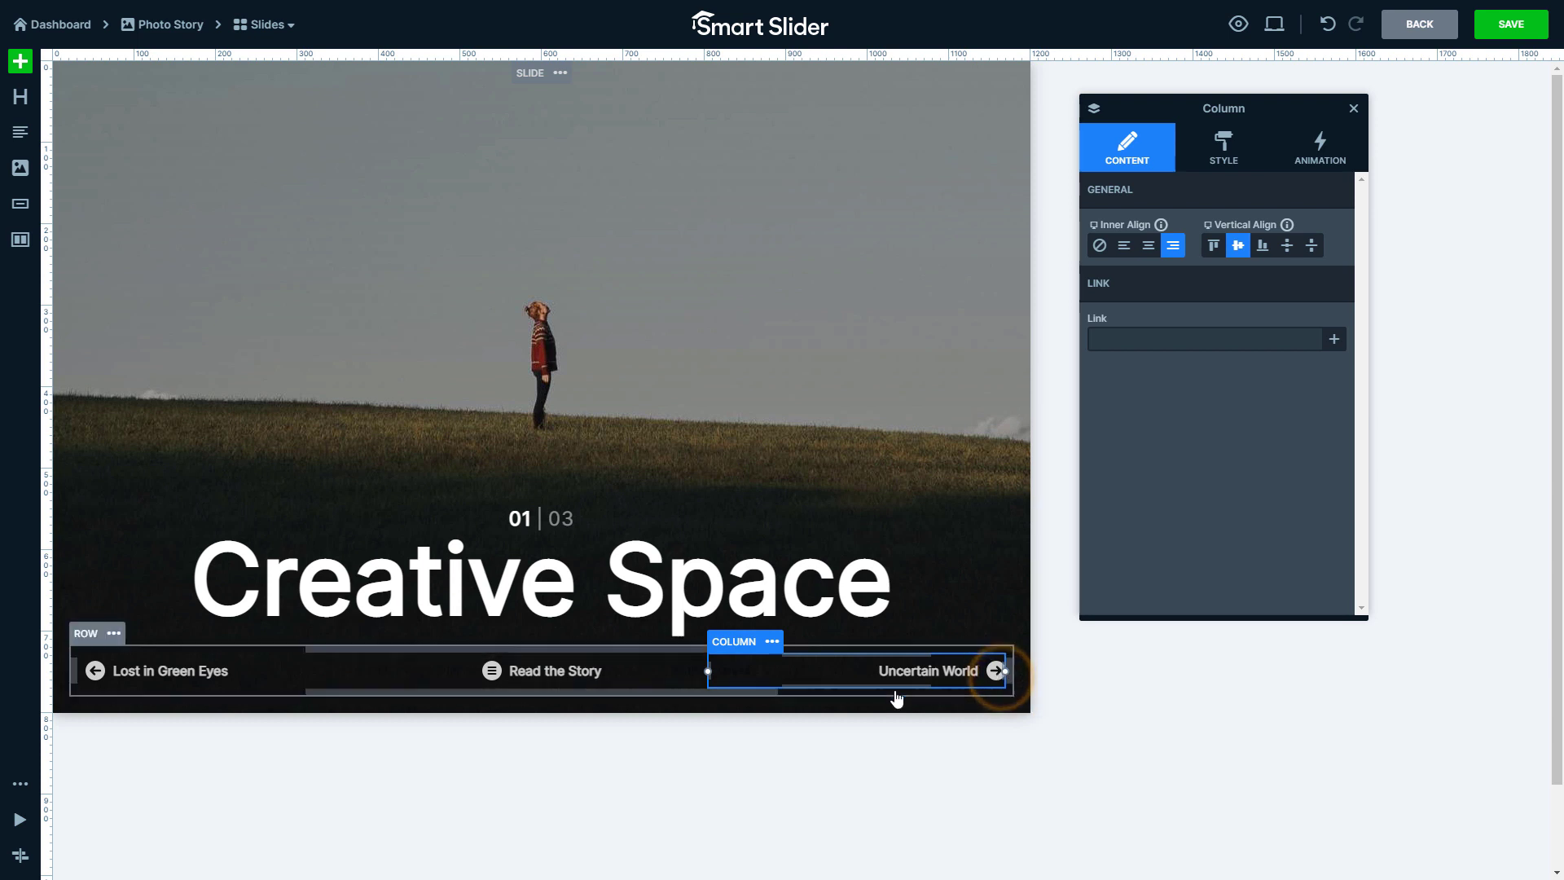
{"action": "left_click", "coordinate": [663, 684]}
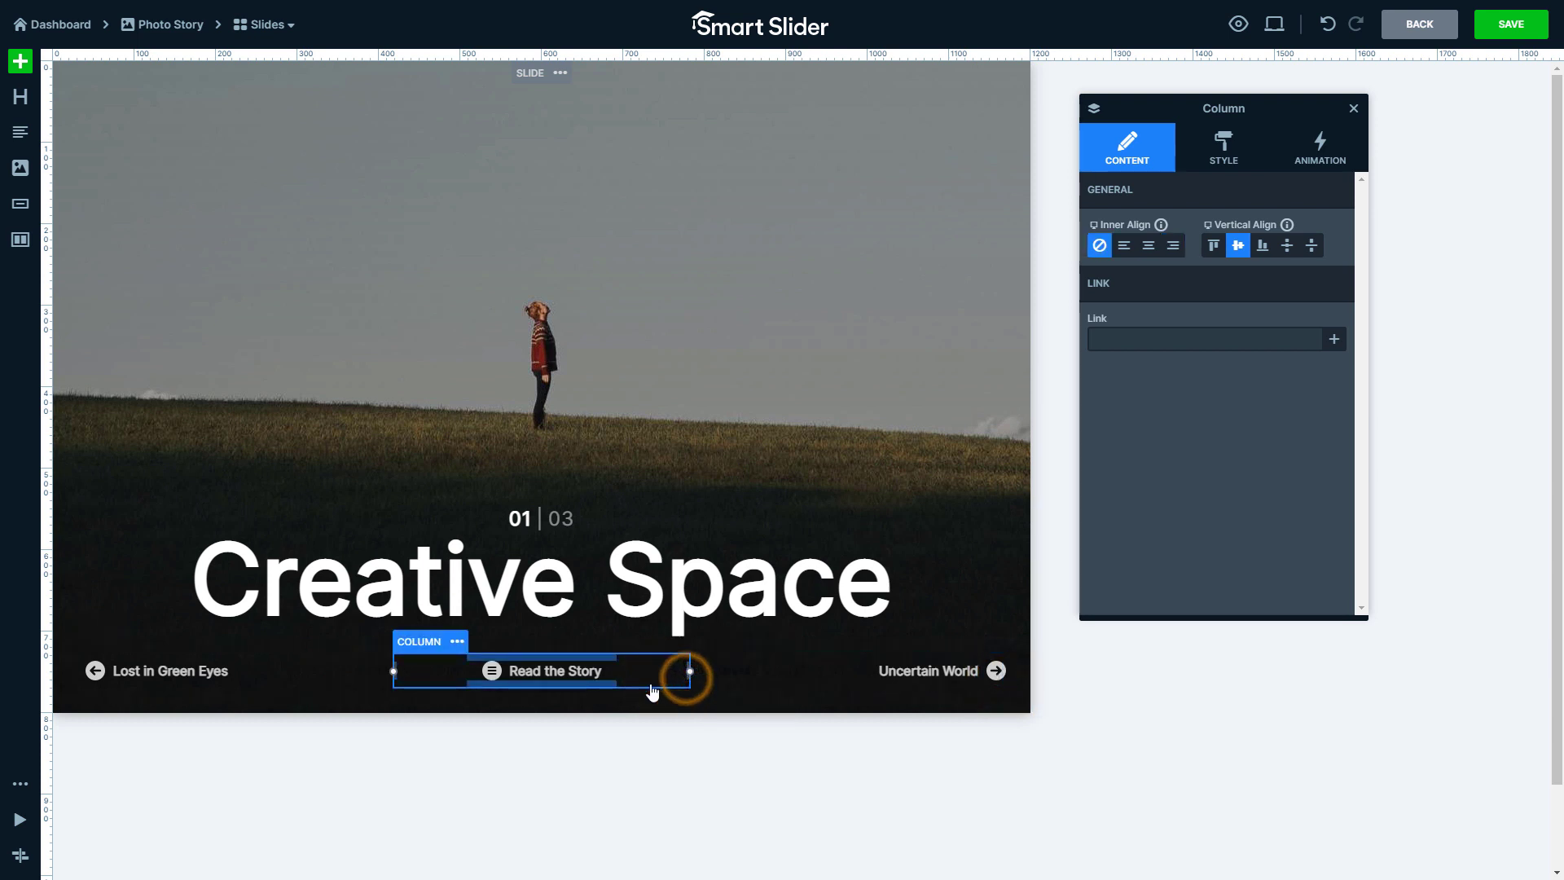
{"action": "left_click", "coordinate": [290, 679]}
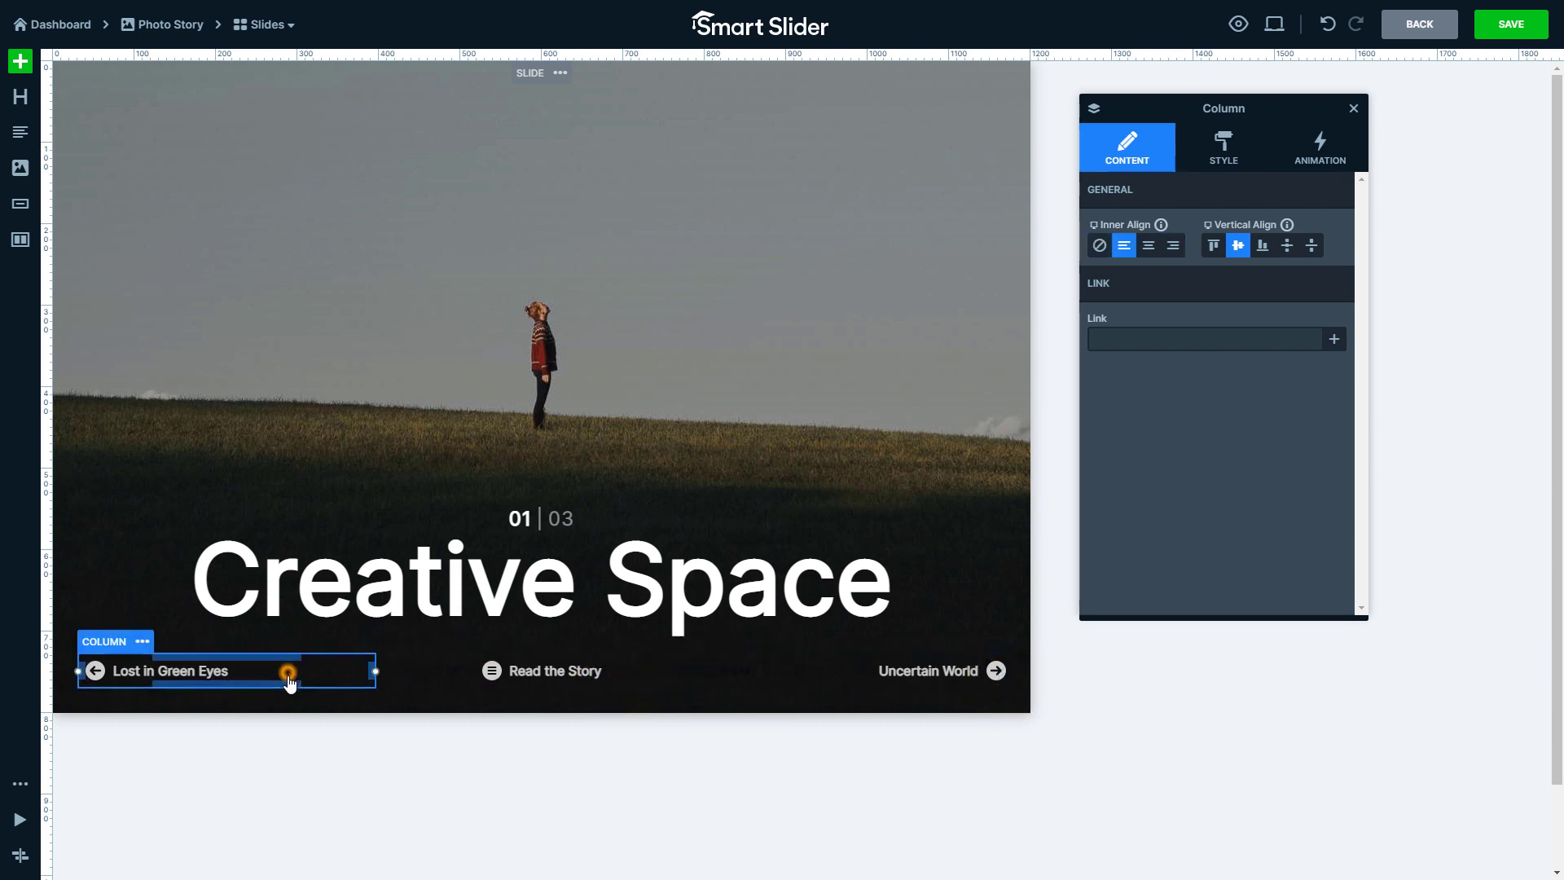
{"action": "mouse_move", "coordinate": [291, 680]}
{"action": "left_mouse_down"}
{"action": "mouse_move", "coordinate": [374, 682]}
{"action": "mouse_move", "coordinate": [373, 699]}
{"action": "left_mouse_up"}
Shrink row side padding and content padding to 5px, then increase the slide's bottom padding
{"action": "left_click", "coordinate": [374, 691]}
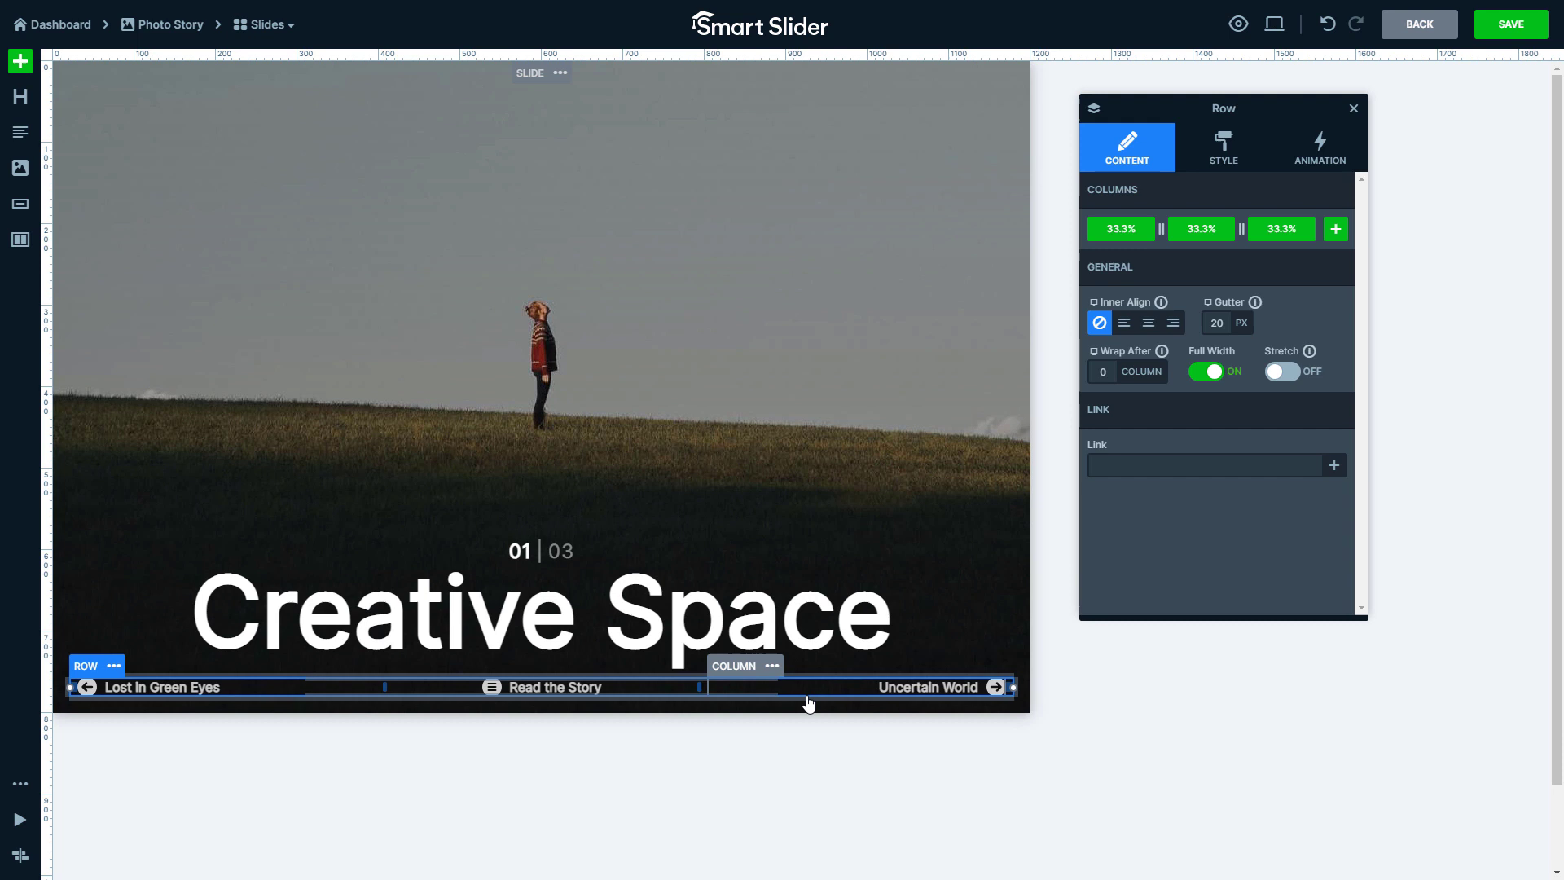
{"action": "left_click_drag", "start_coordinate": [1008, 689], "coordinate": [1017, 688]}
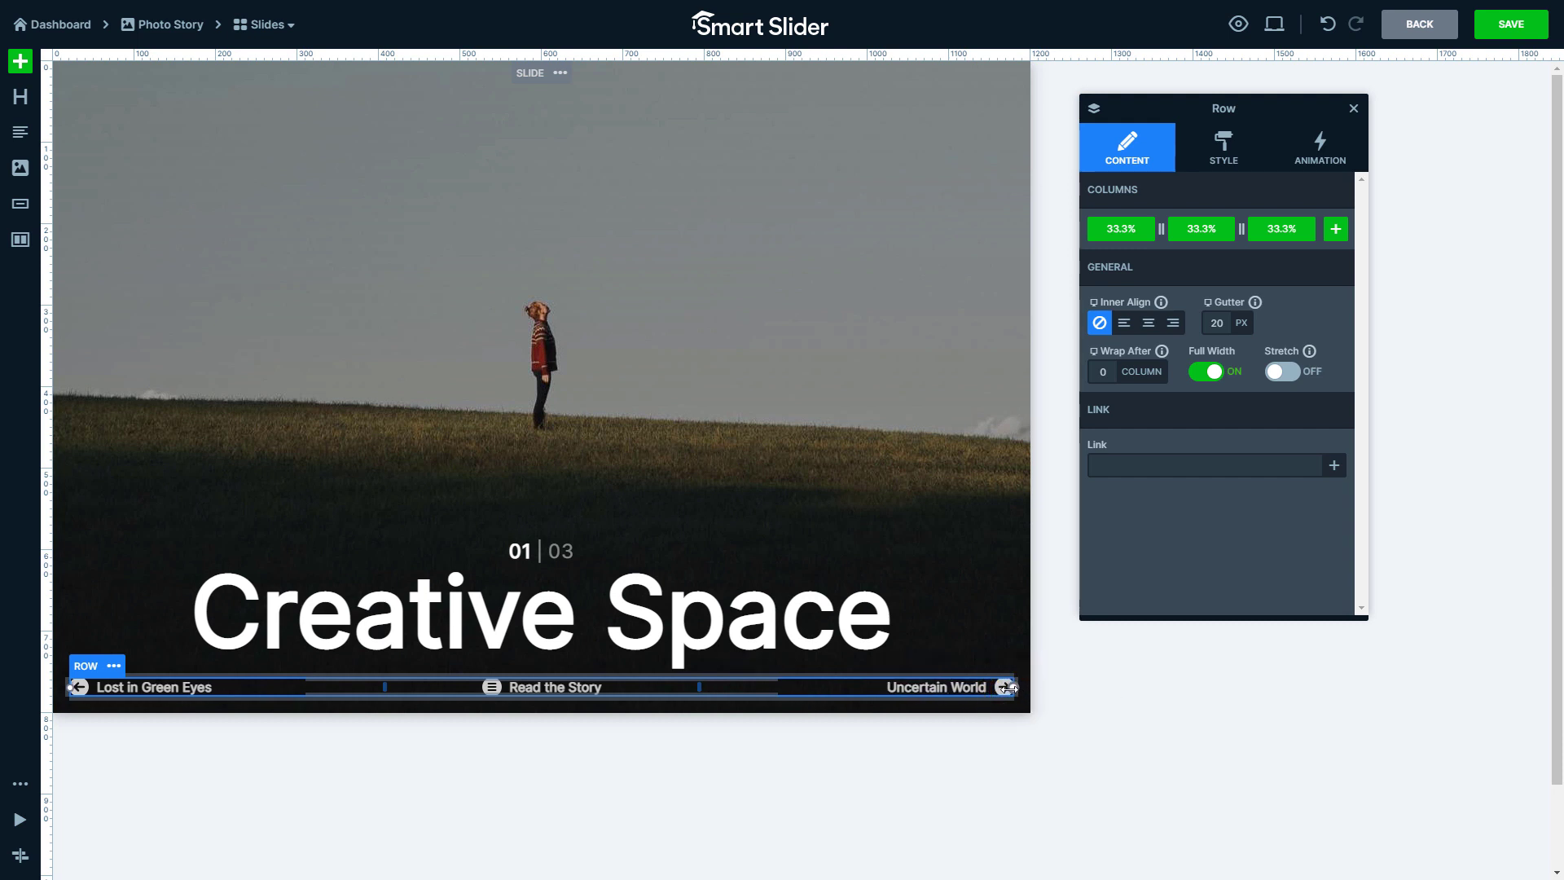
{"action": "left_click", "coordinate": [1000, 702]}
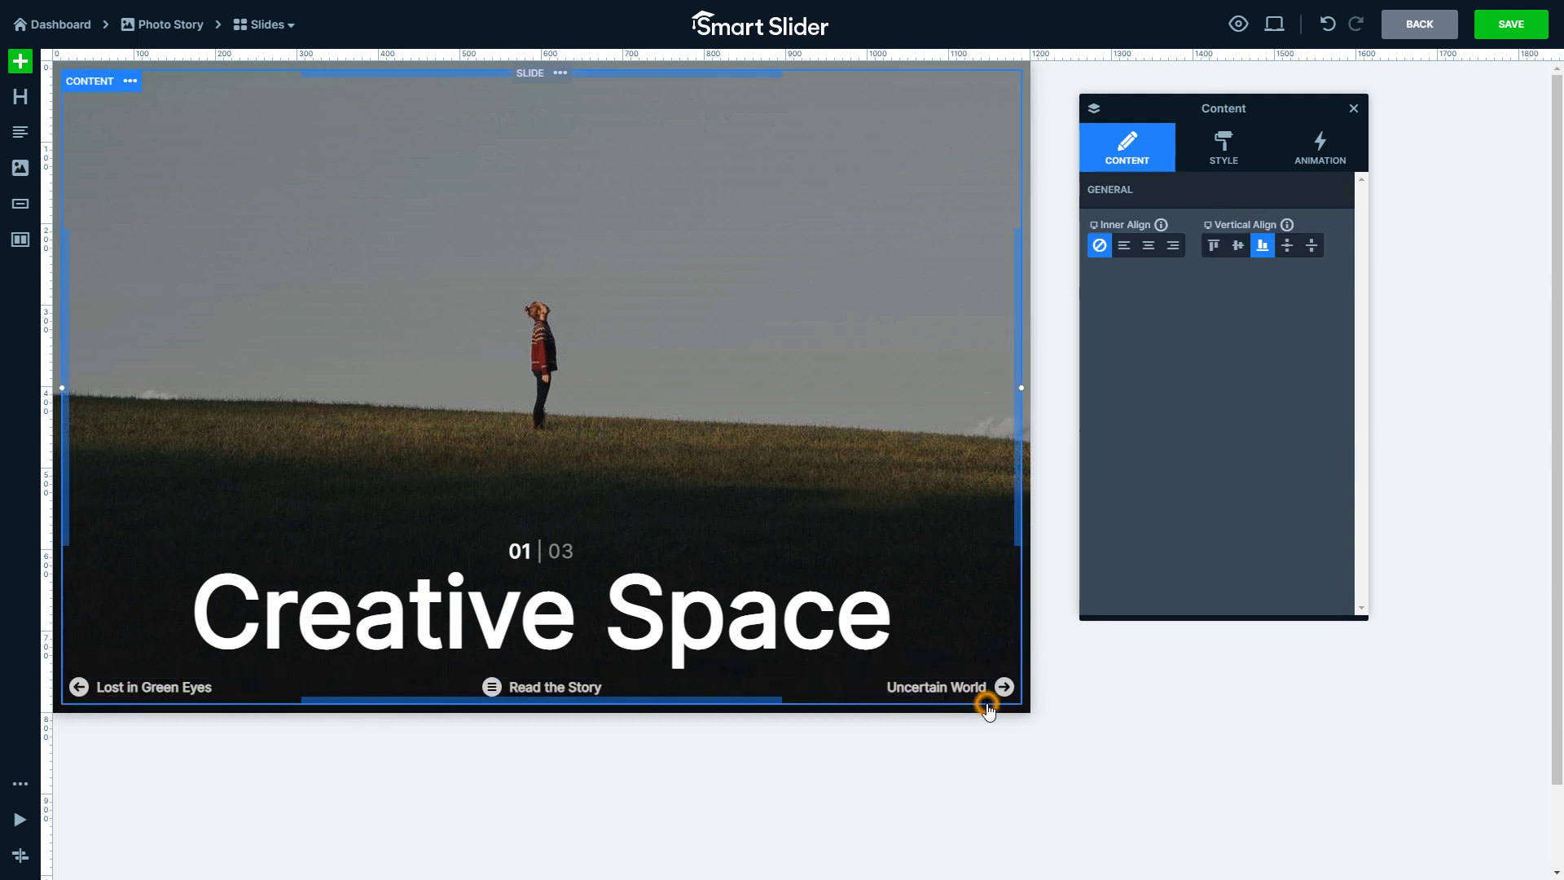
{"action": "left_click_drag", "start_coordinate": [774, 699], "coordinate": [780, 693]}
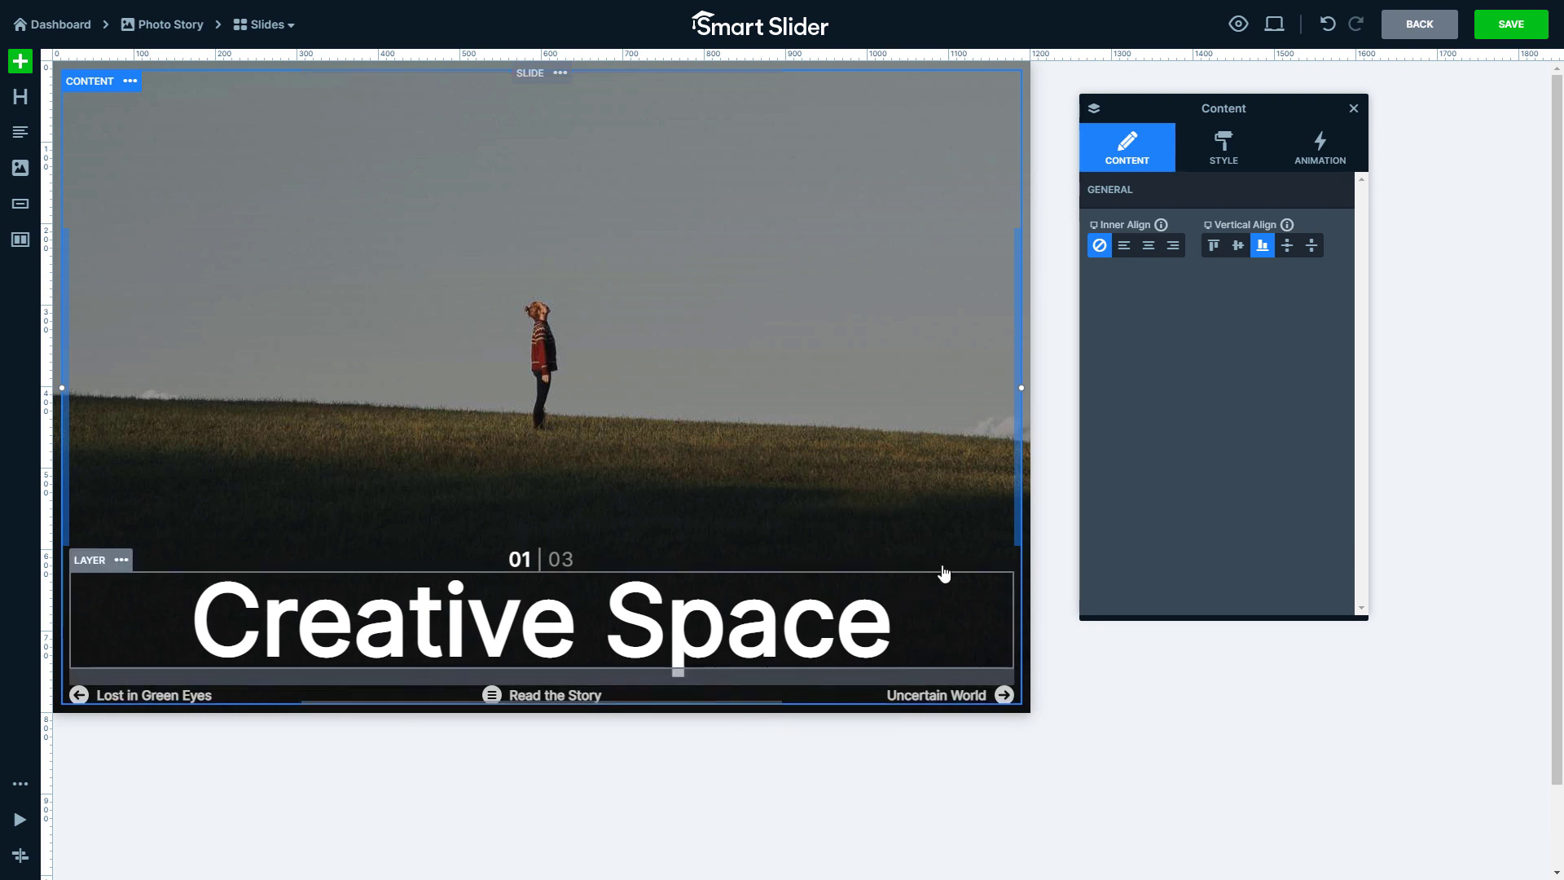
{"action": "left_click_drag", "start_coordinate": [1016, 536], "coordinate": [1029, 546]}
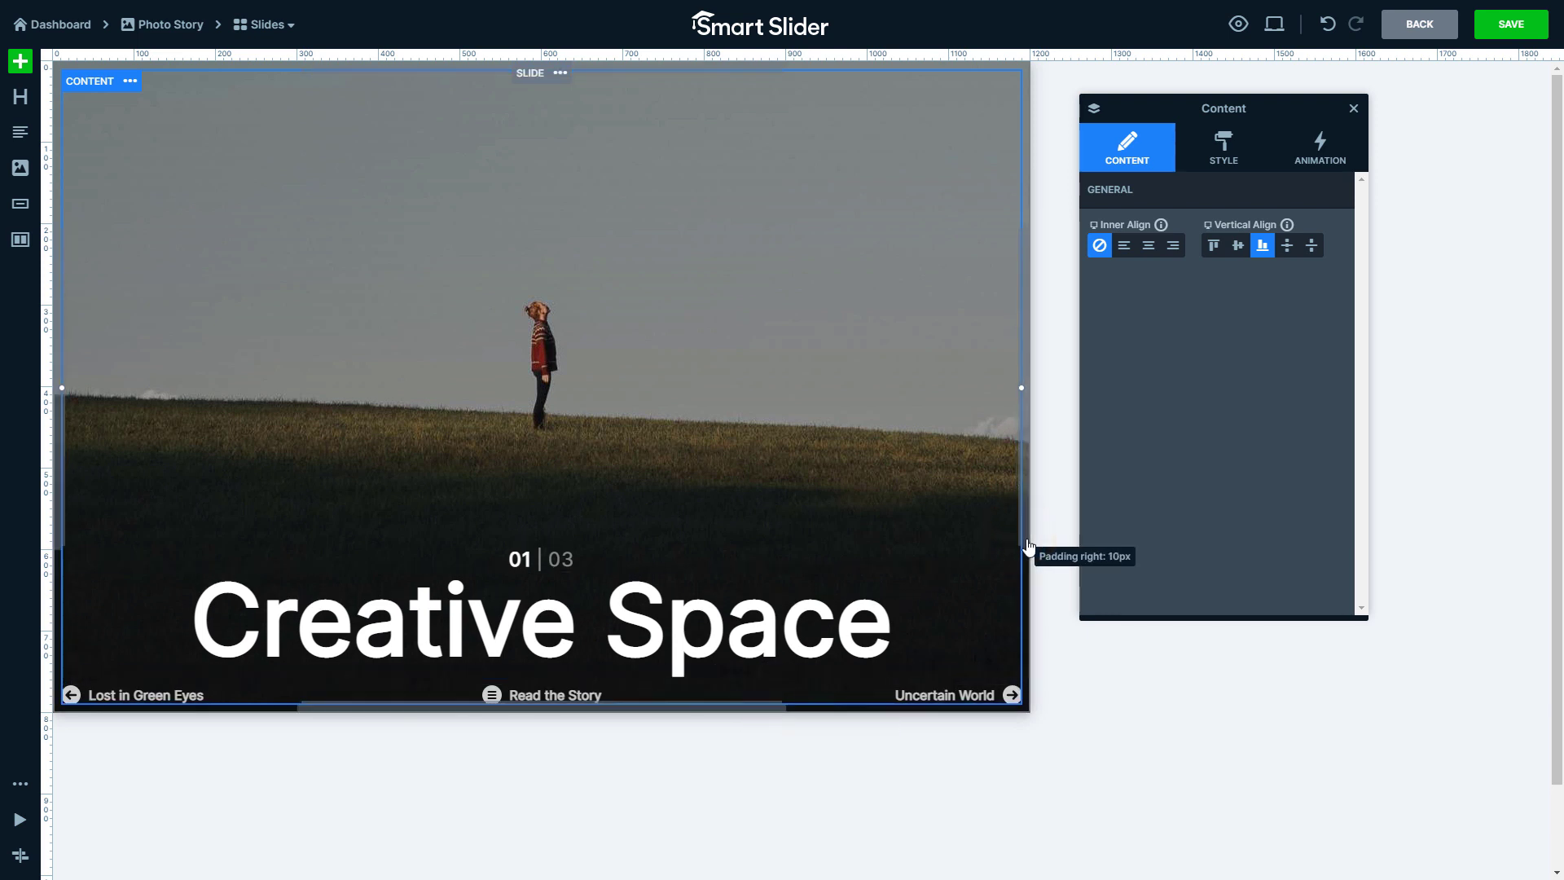
{"action": "left_click", "coordinate": [1024, 536]}
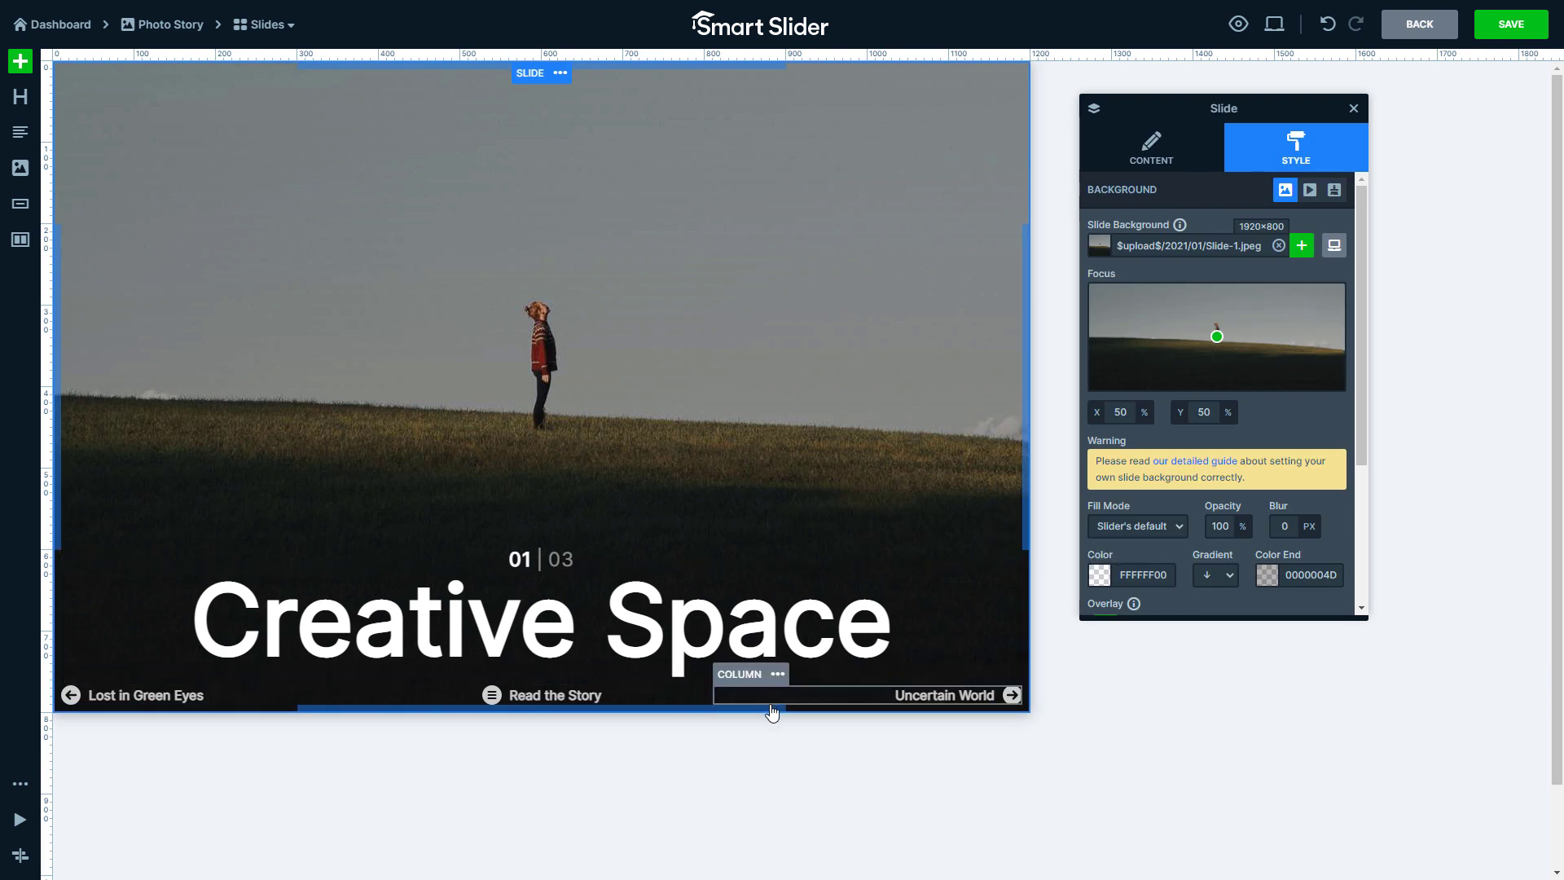
{"action": "left_click_drag", "start_coordinate": [769, 705], "coordinate": [771, 718]}
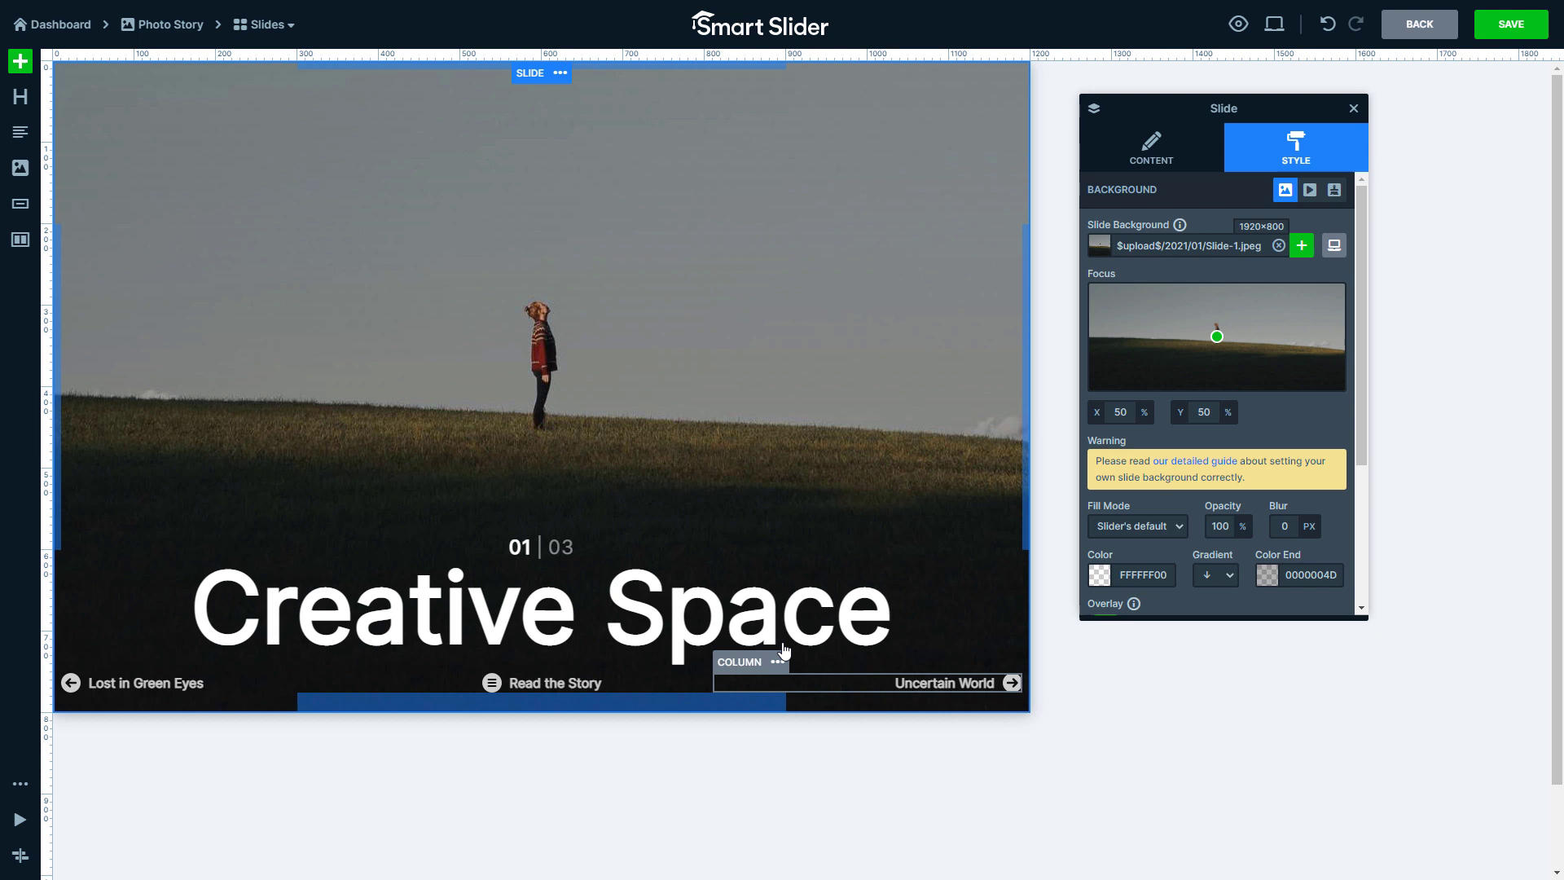
Give the Creative Space heading an incoming text animation with Offset Y 50 and Rotate Z 20
{"action": "left_click", "coordinate": [782, 648]}
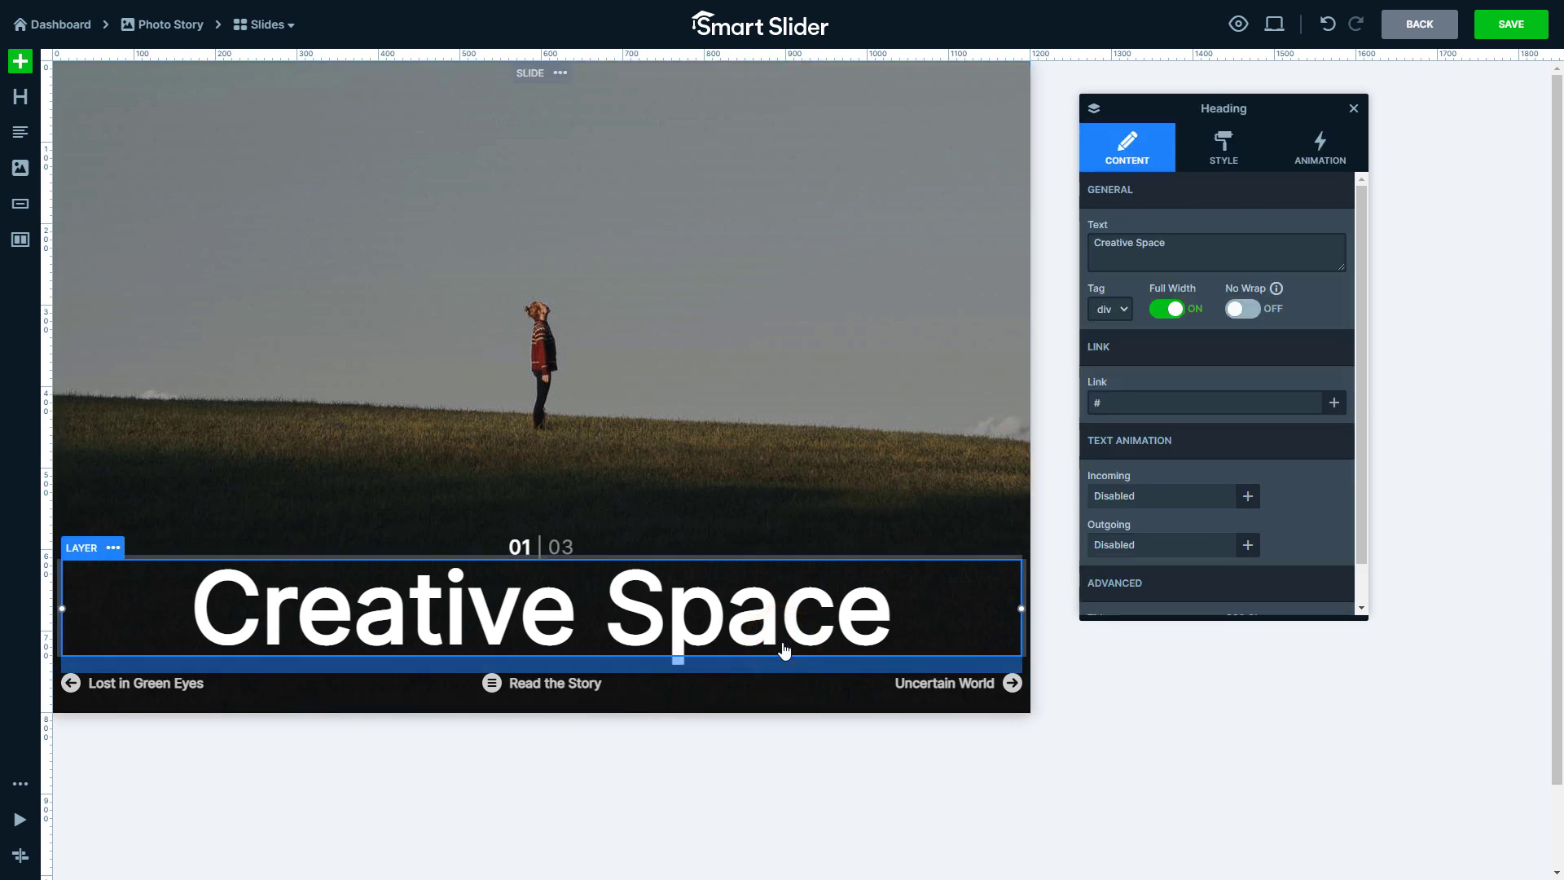
{"action": "left_click", "coordinate": [1247, 497]}
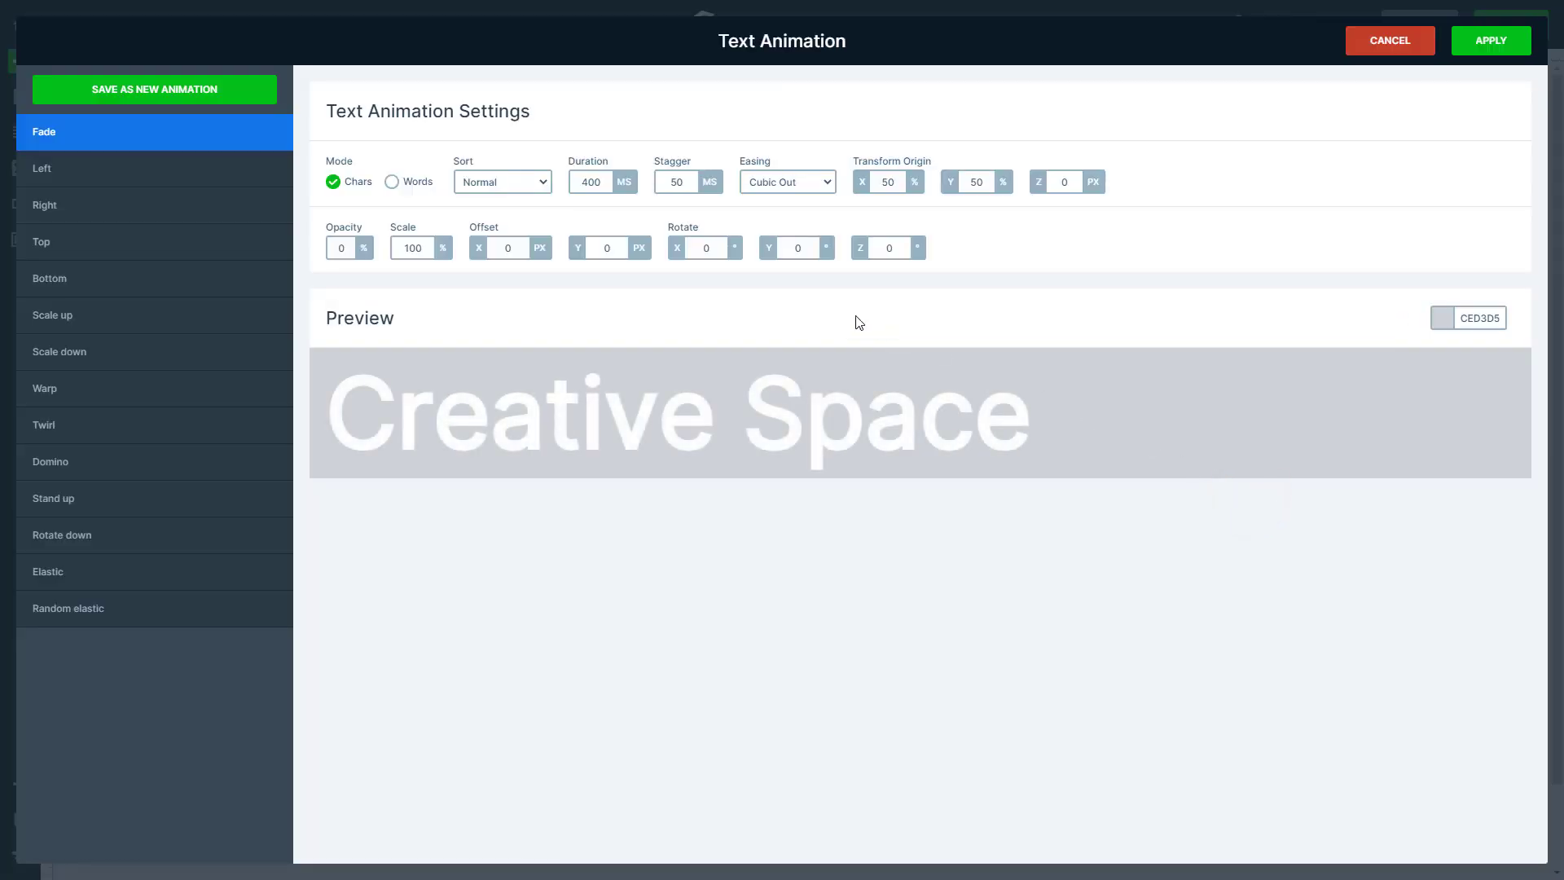
{"action": "left_click", "coordinate": [600, 245]}
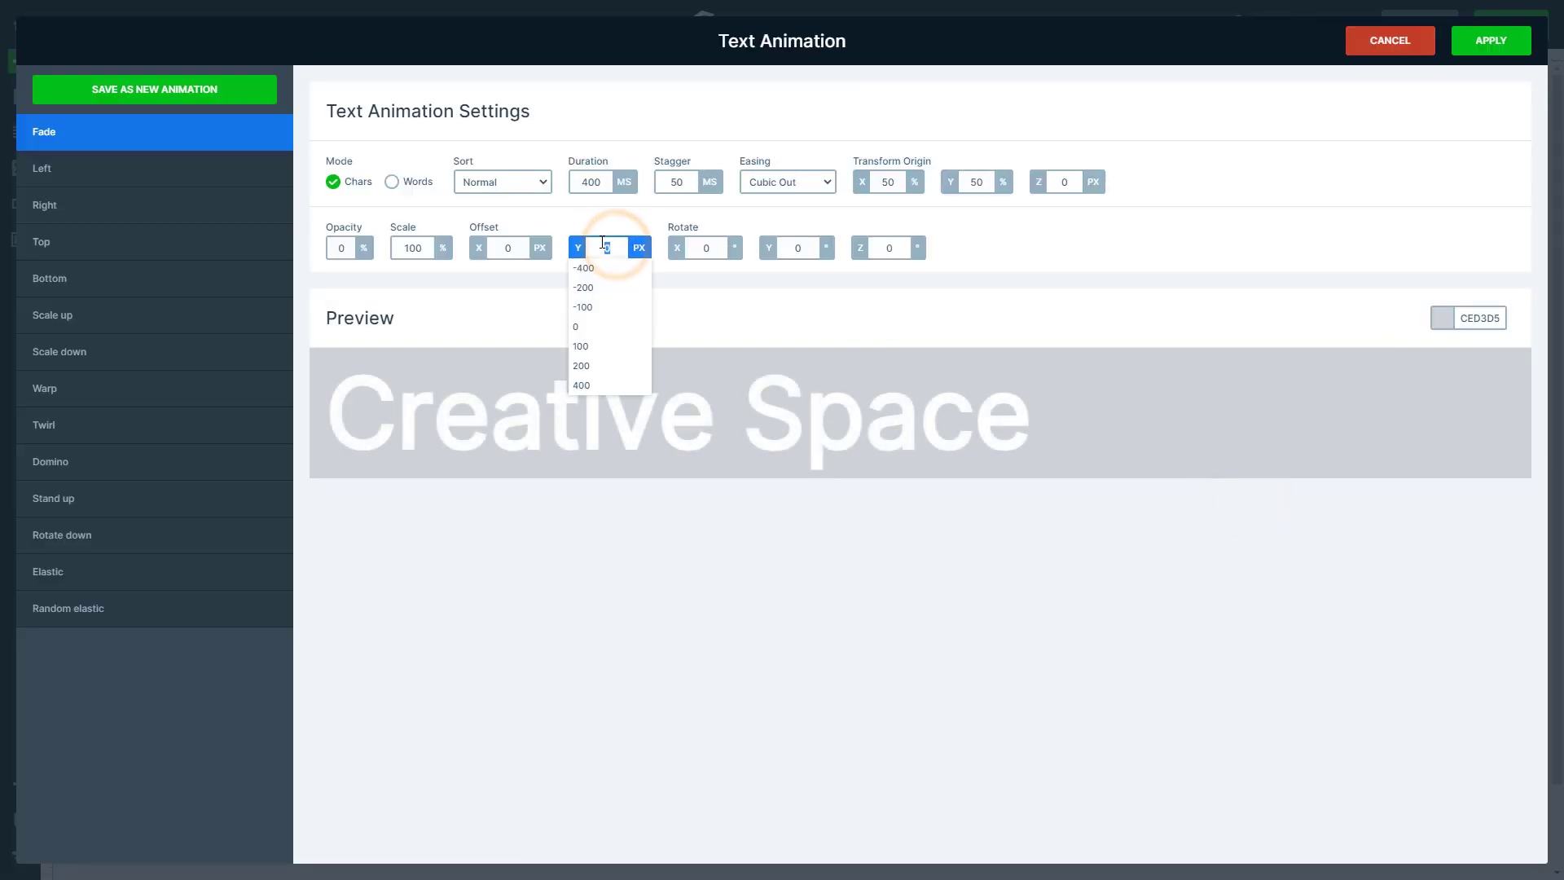
{"action": "type", "text": "50"}
{"action": "key", "text": "Return"}
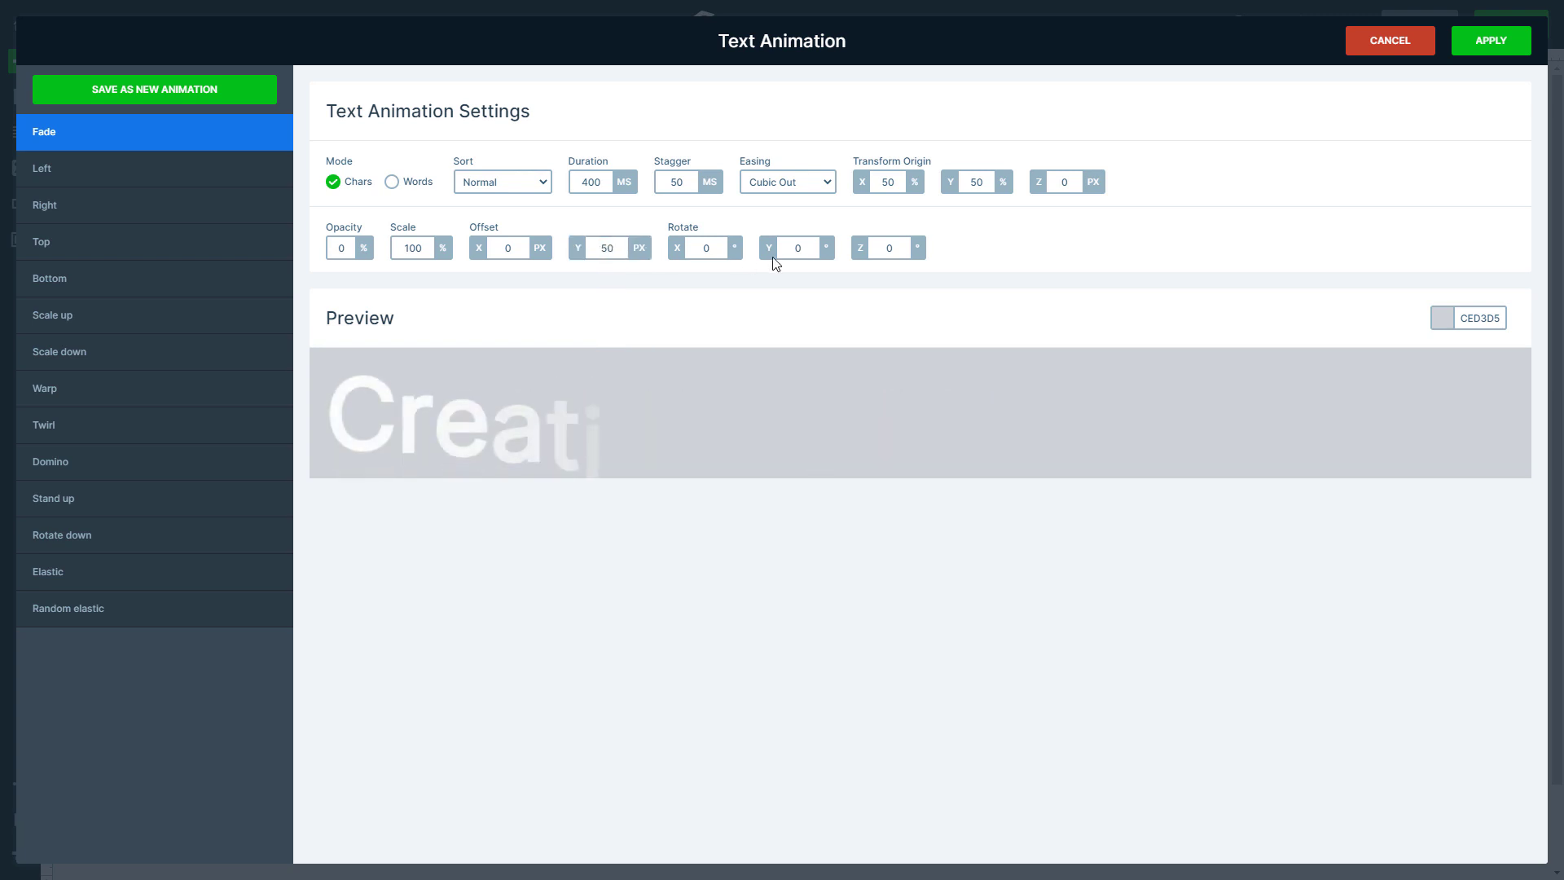
{"action": "left_click", "coordinate": [876, 249]}
{"action": "type", "text": "20"}
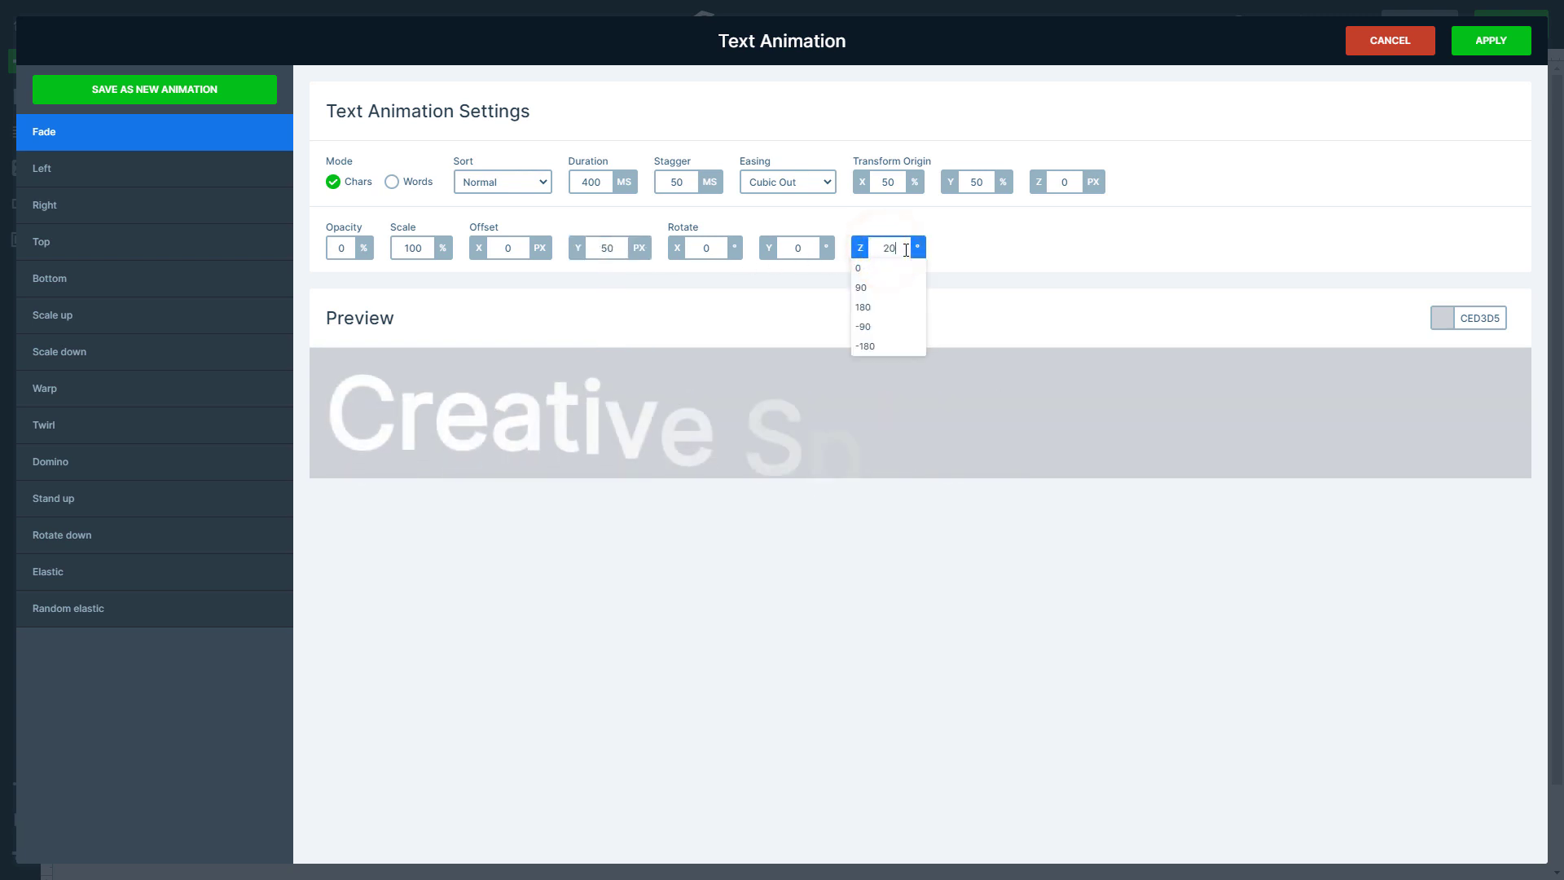
{"action": "key", "text": "Return"}
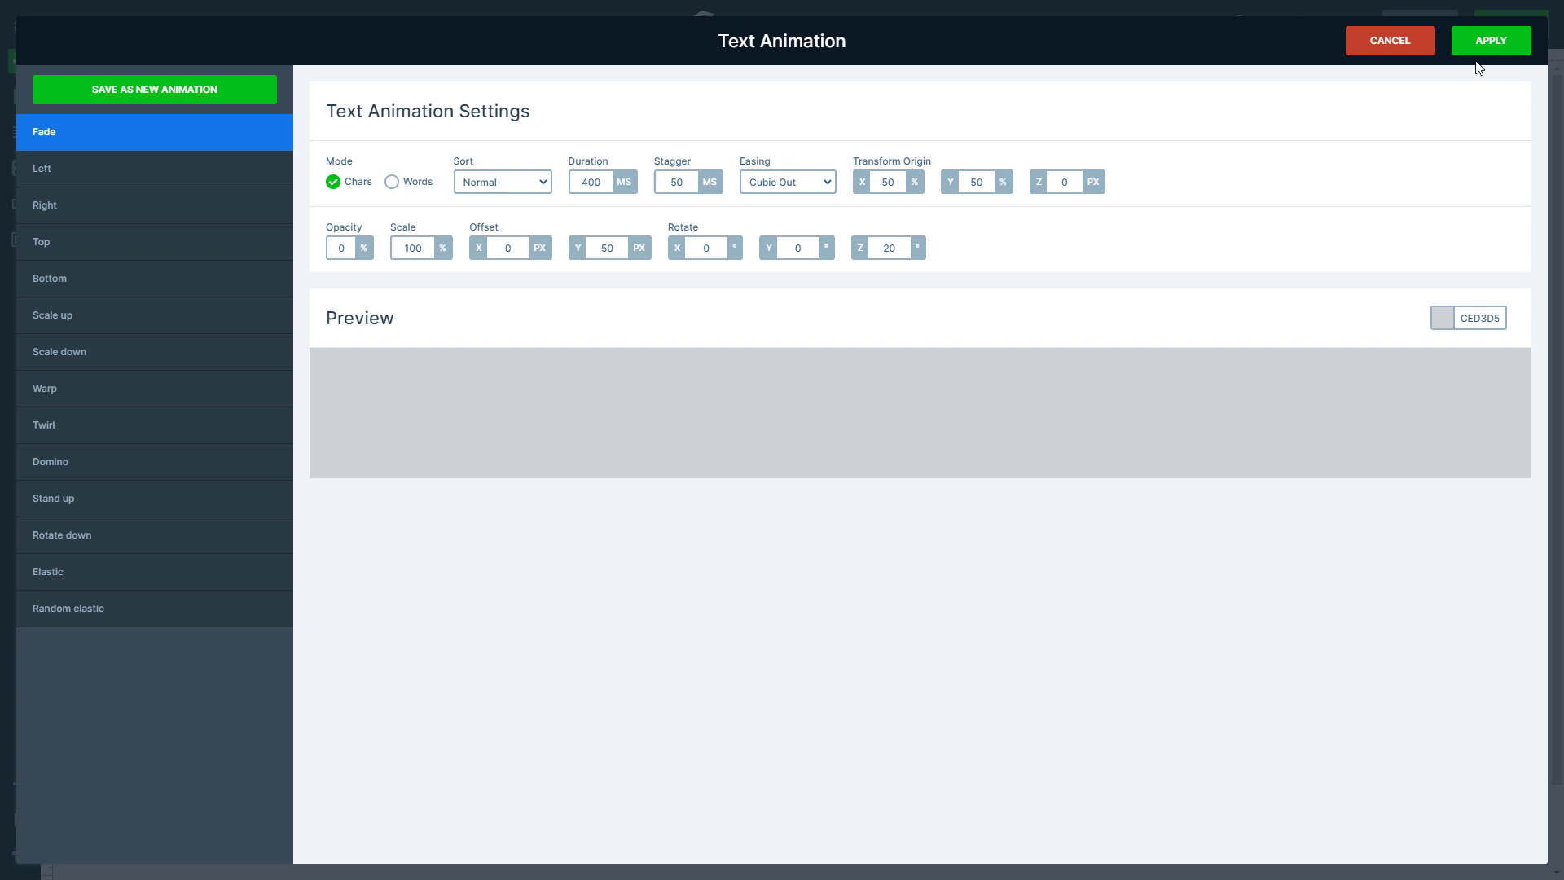
{"action": "left_click", "coordinate": [1485, 47]}
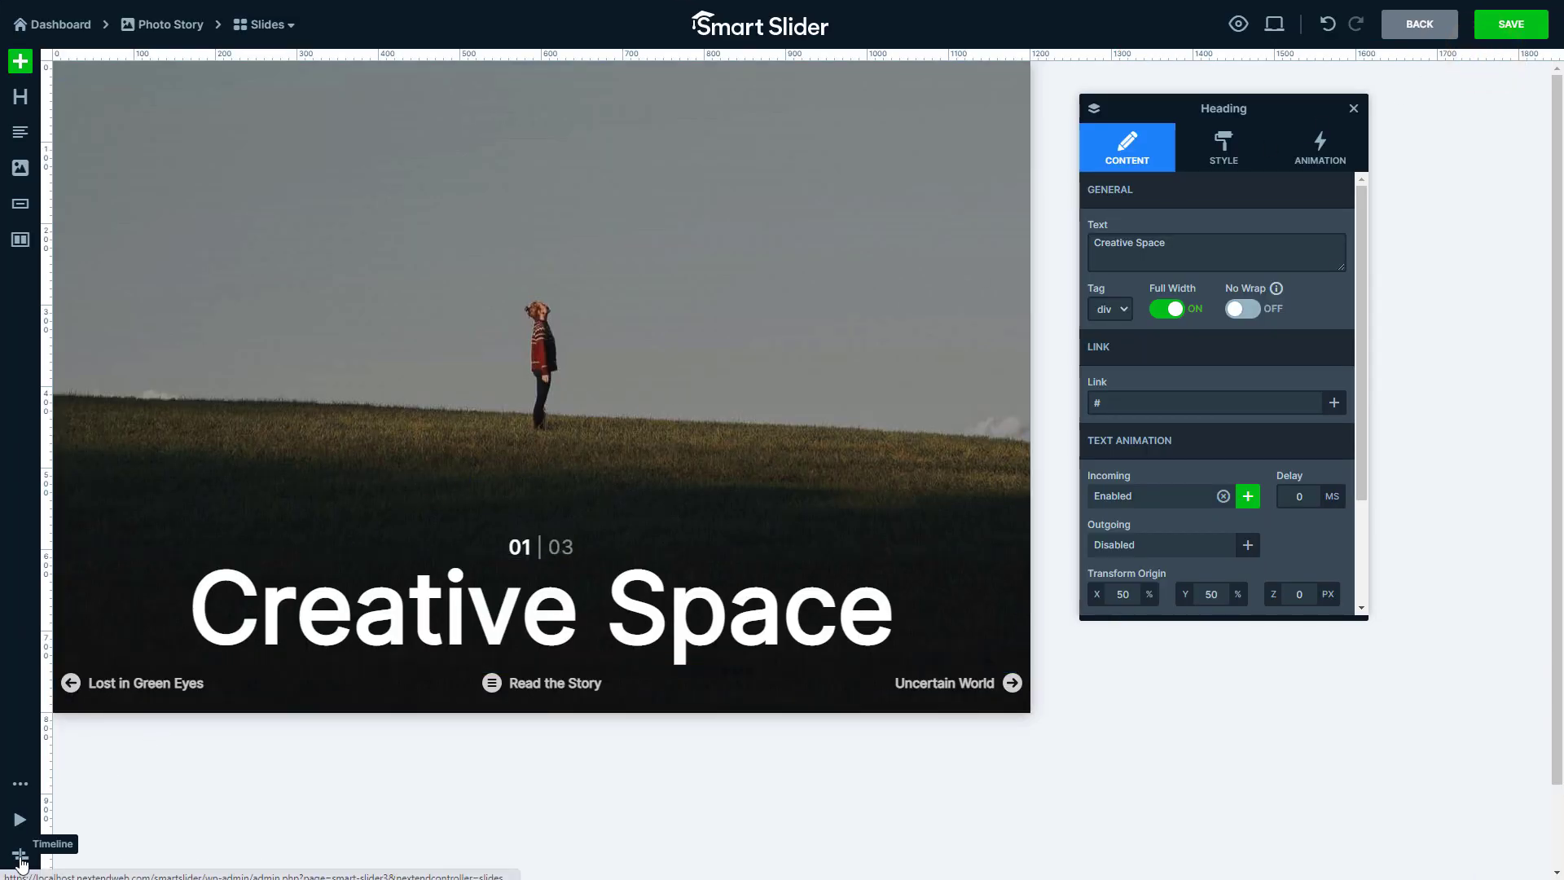
Give the counter's first column a bottom fade entrance with a -20 vertical offset
{"action": "left_click", "coordinate": [20, 855]}
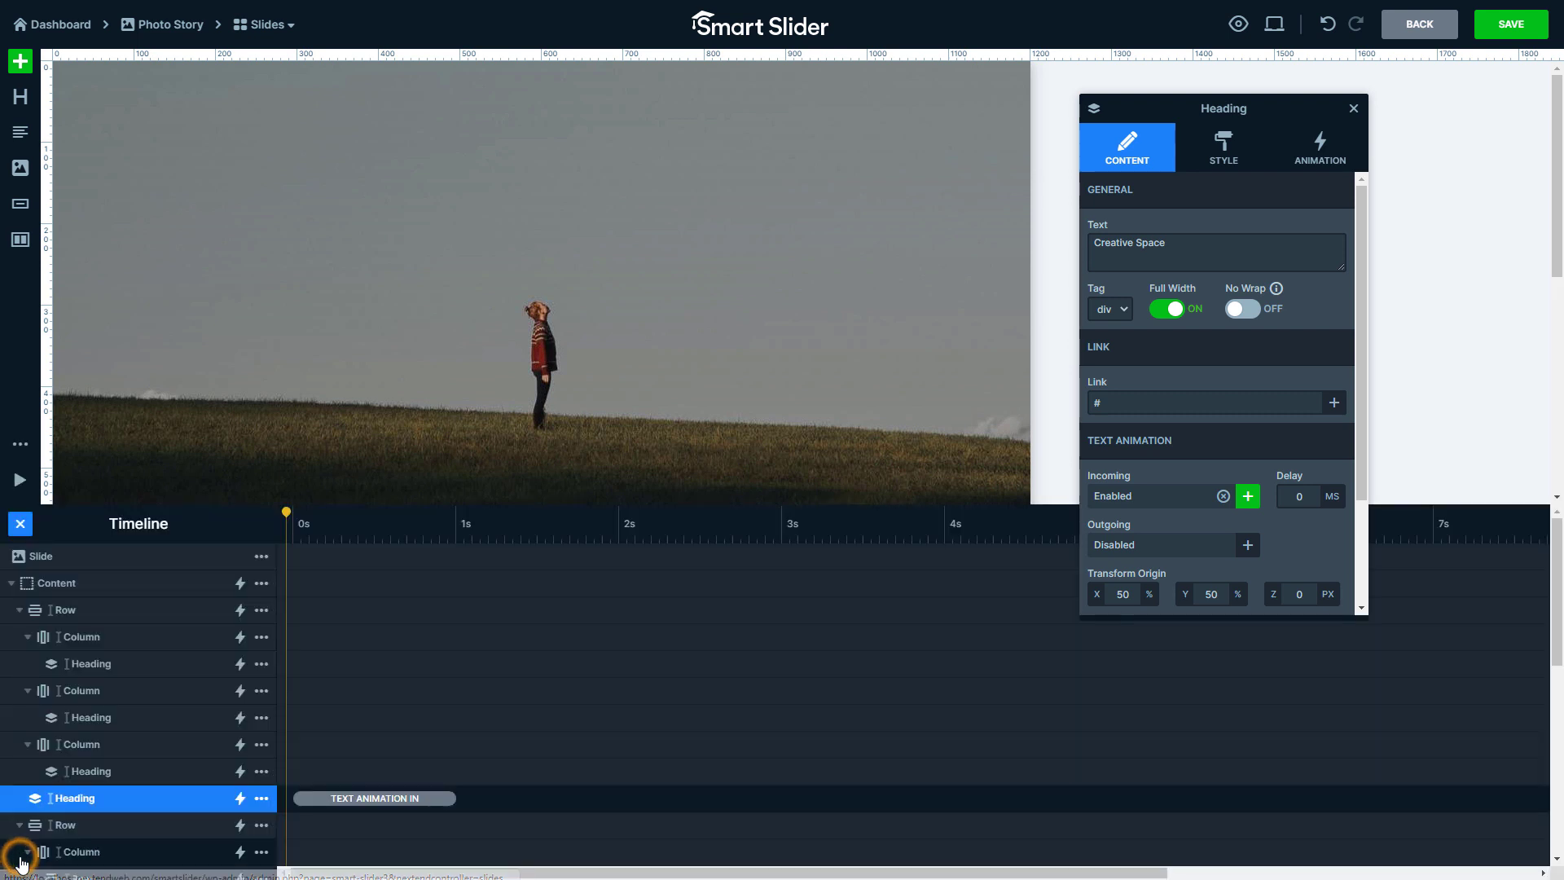
{"action": "scroll", "coordinate": [108, 485], "scroll_direction": "down", "scroll_amount": 2}
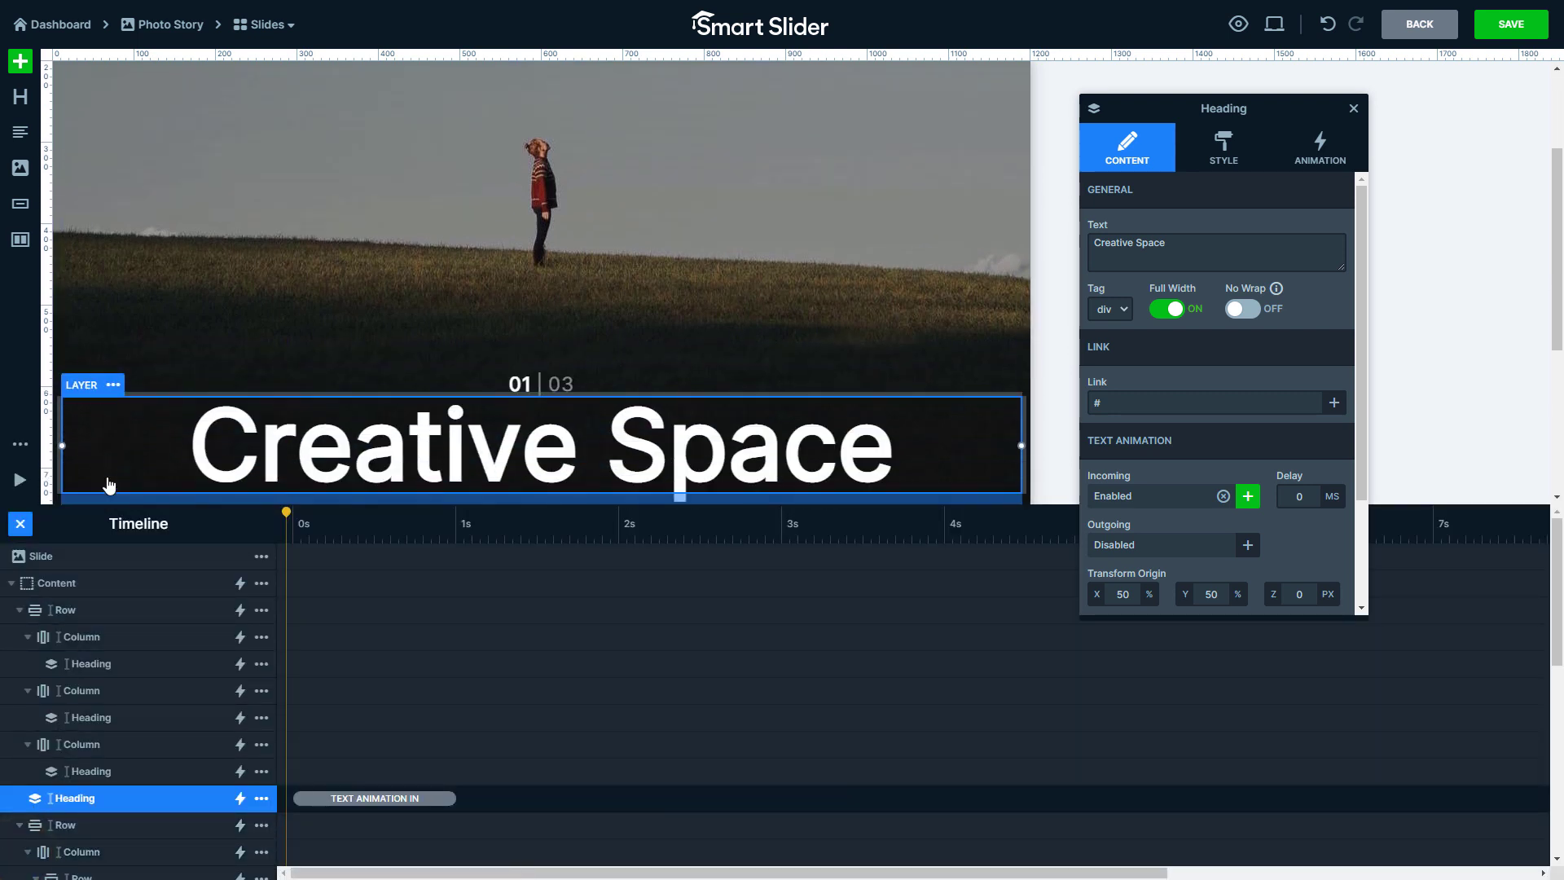
{"action": "scroll", "coordinate": [108, 485], "scroll_direction": "down", "scroll_amount": 1}
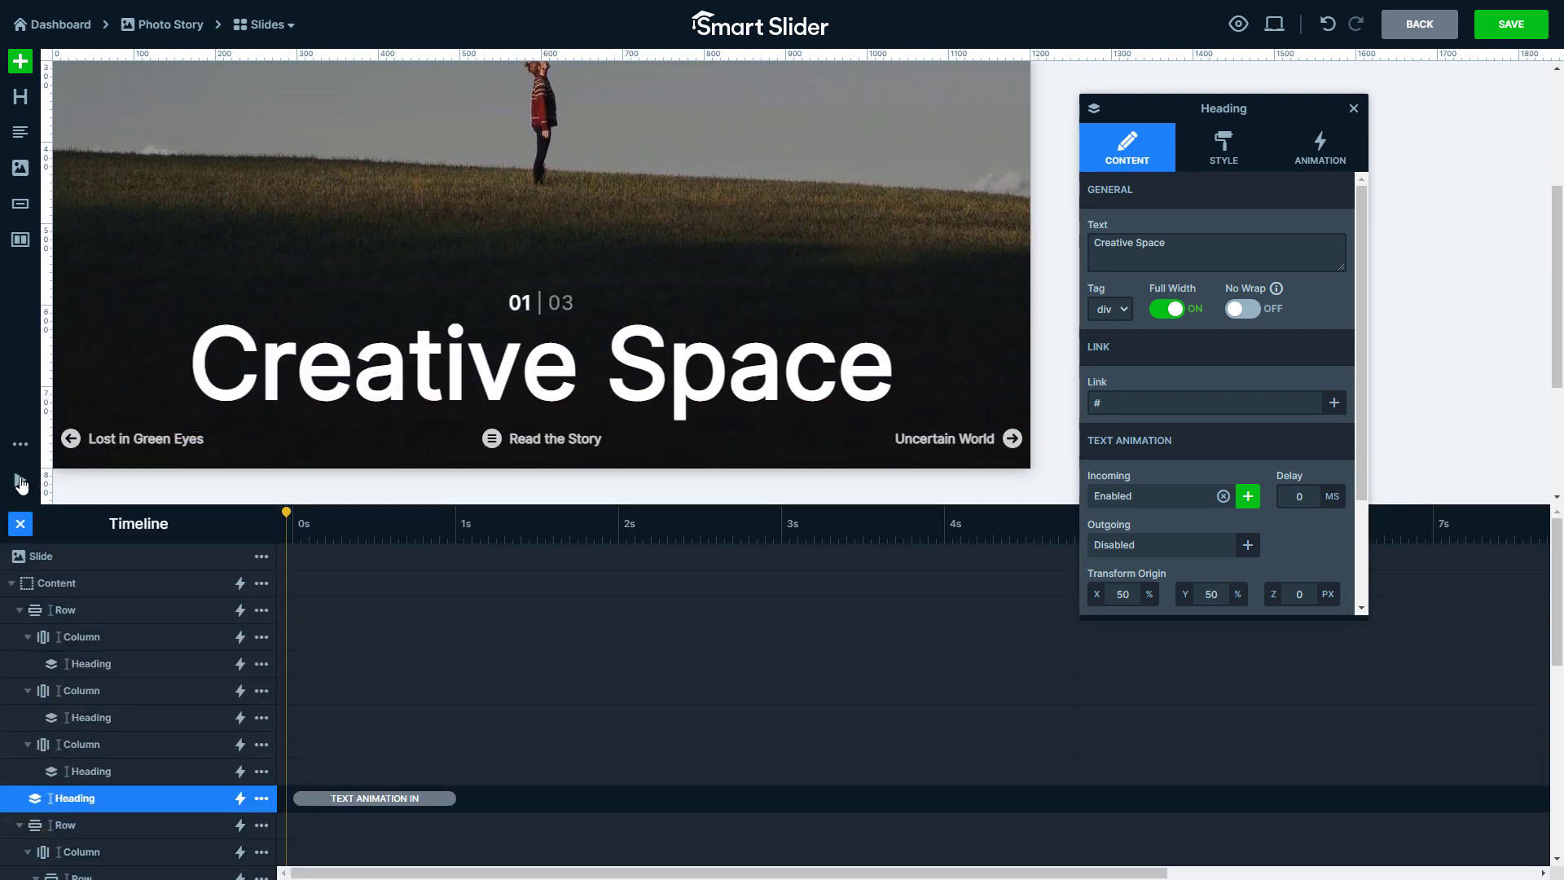
{"action": "left_click", "coordinate": [21, 483]}
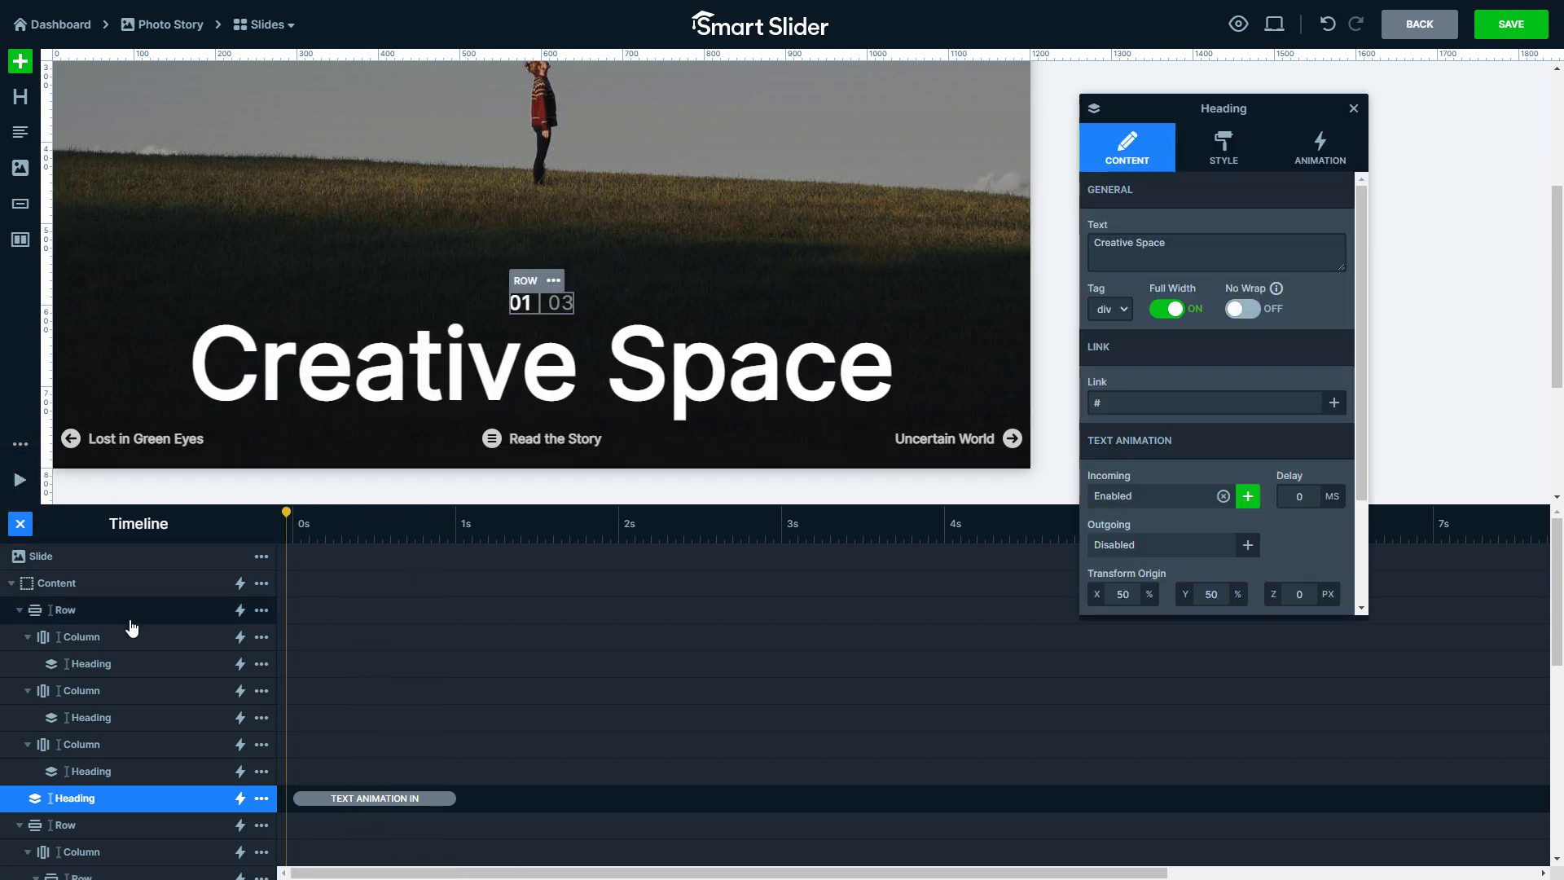
{"action": "left_click", "coordinate": [240, 637]}
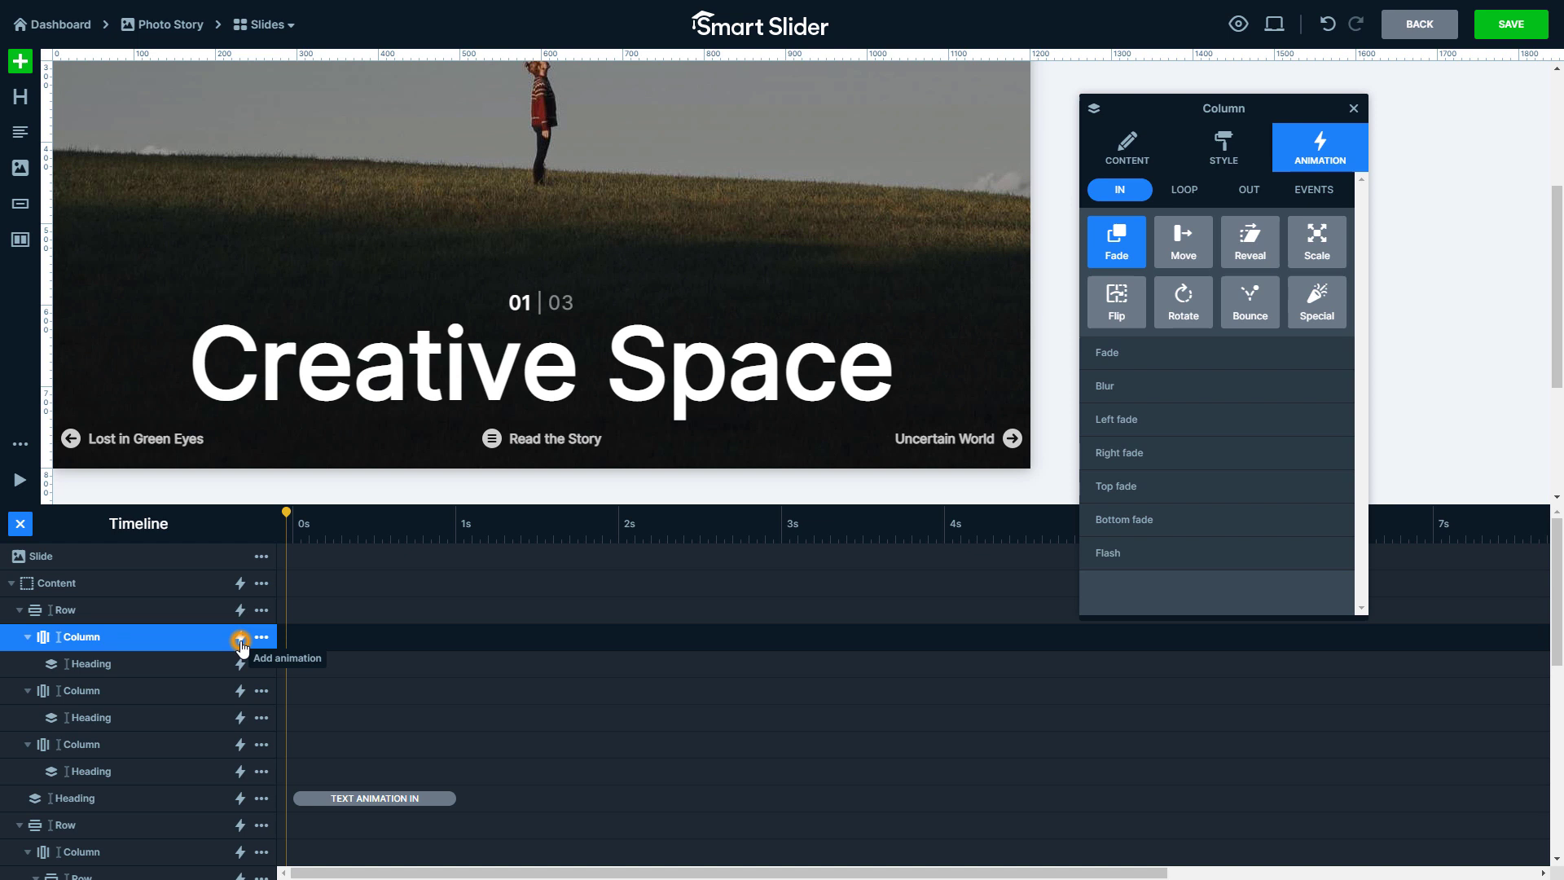
{"action": "left_click", "coordinate": [1146, 520]}
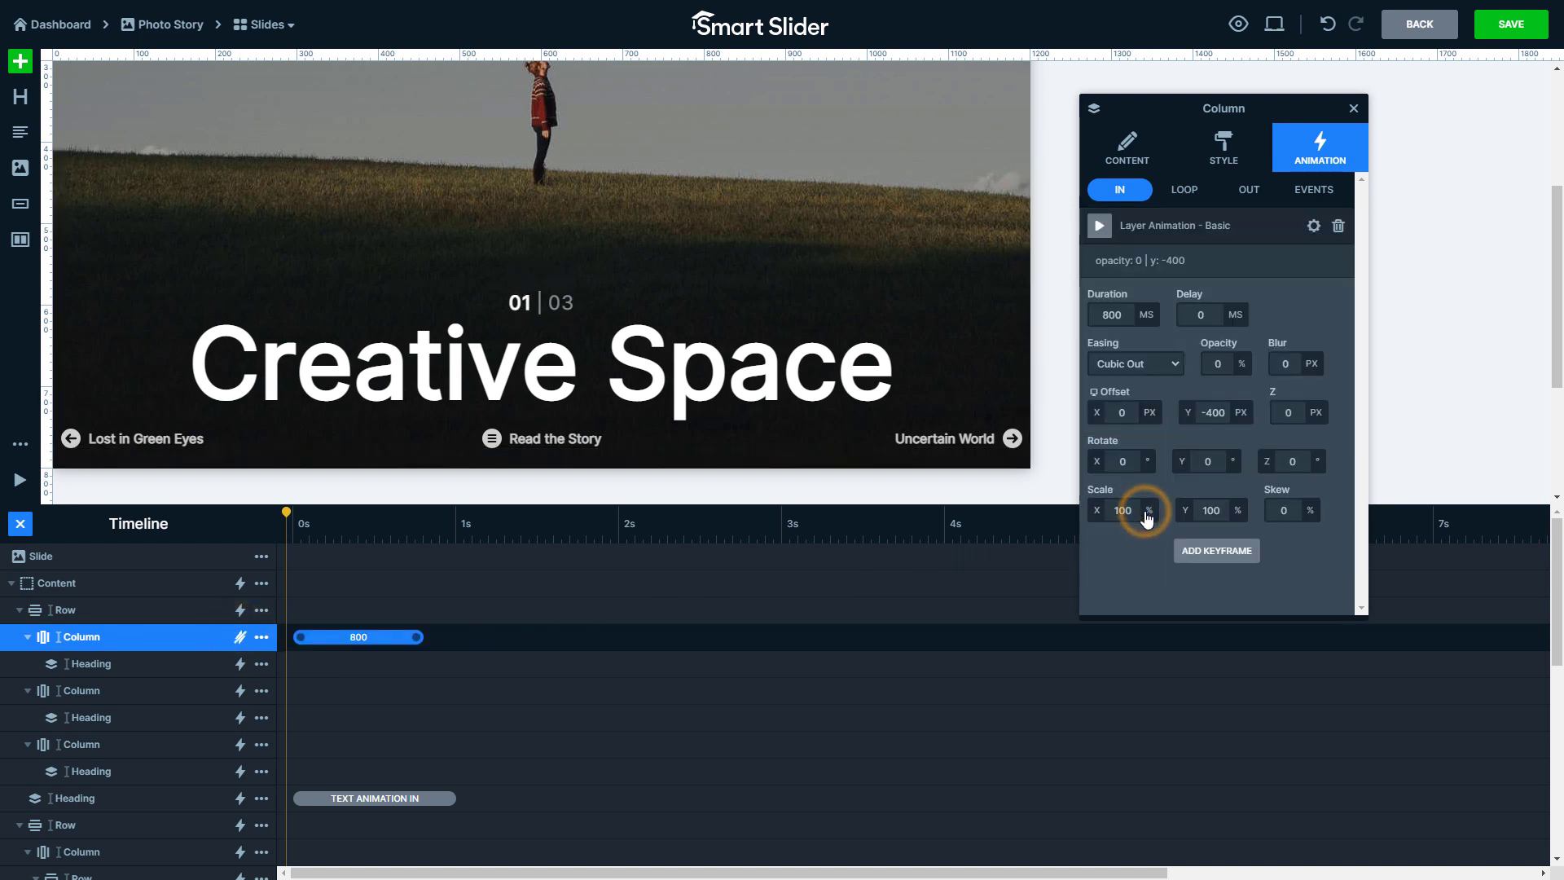
{"action": "left_click", "coordinate": [1216, 412]}
{"action": "type", "text": "-20"}
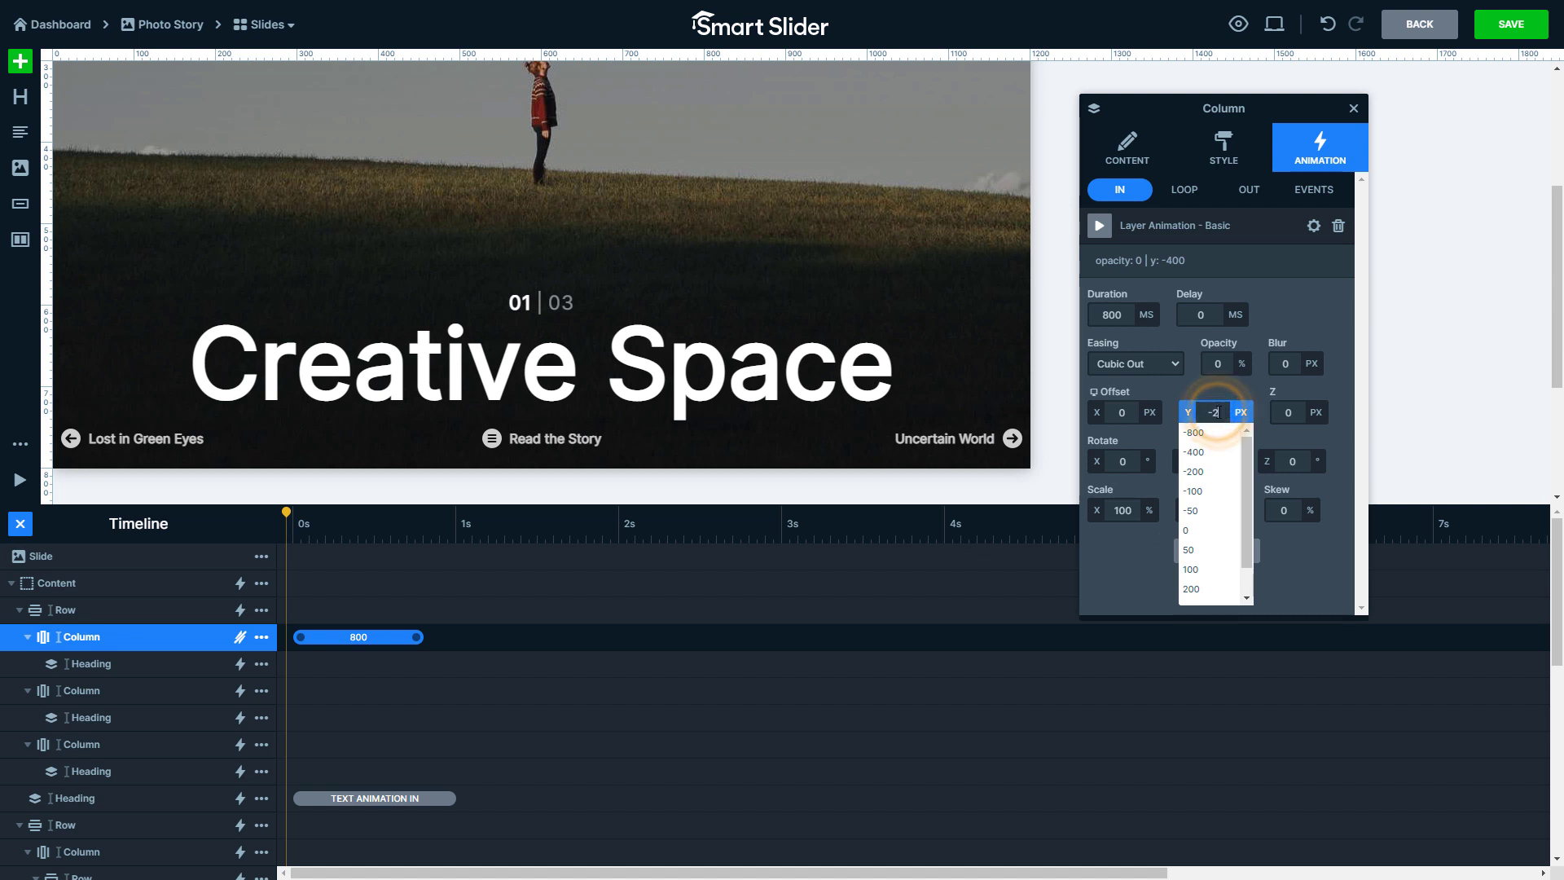
{"action": "key", "text": "Return"}
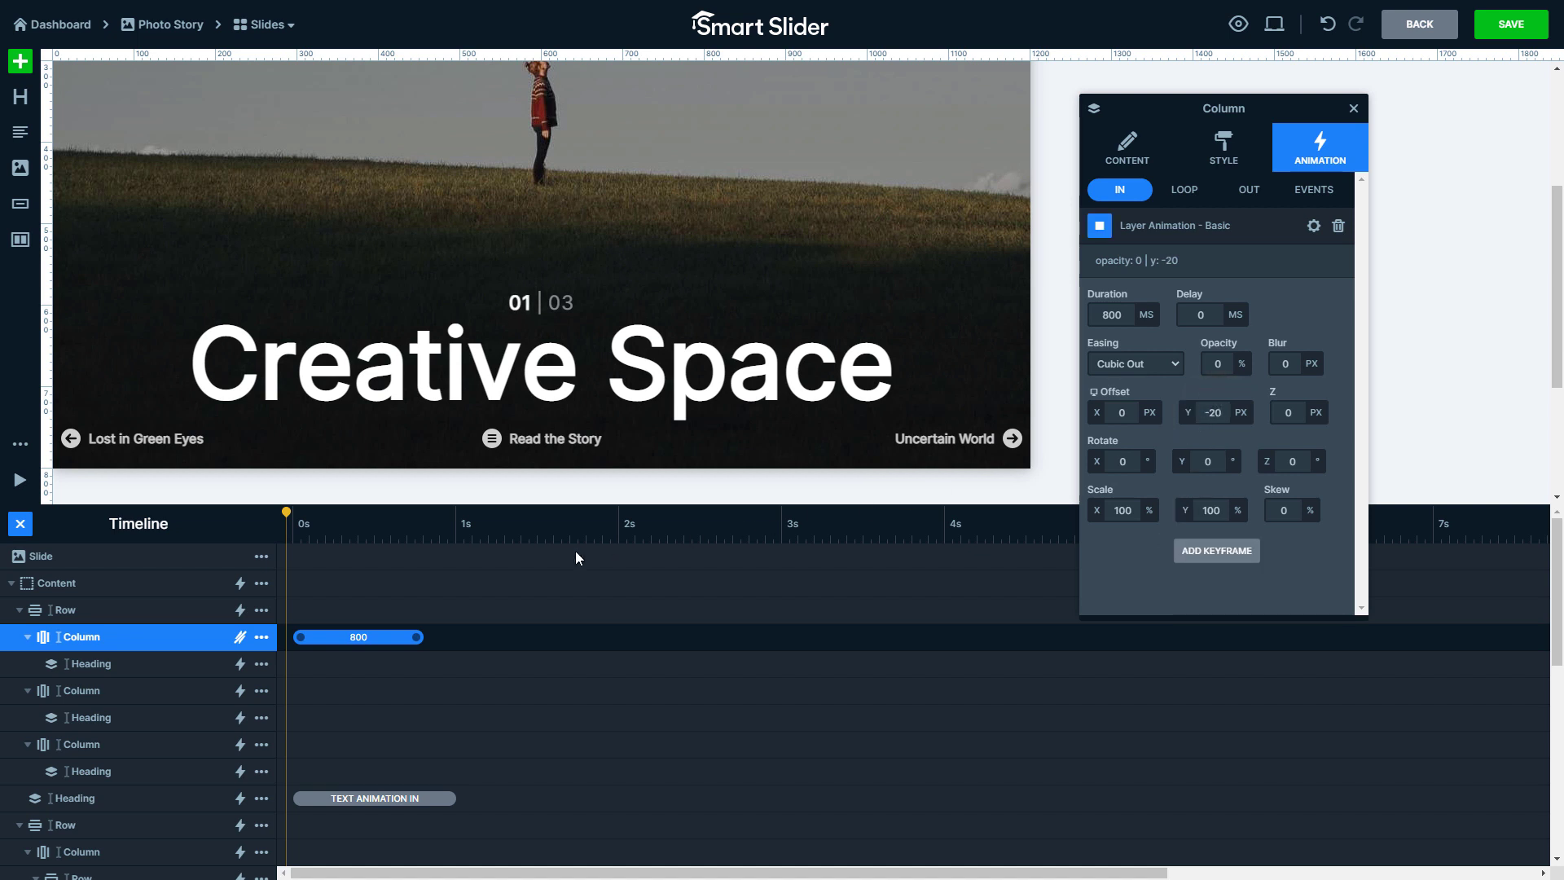
Copy the animation to the second and third columns, staggering their delays up to 200 ms
{"action": "left_click", "coordinate": [263, 637]}
{"action": "mouse_move", "coordinate": [300, 723]}
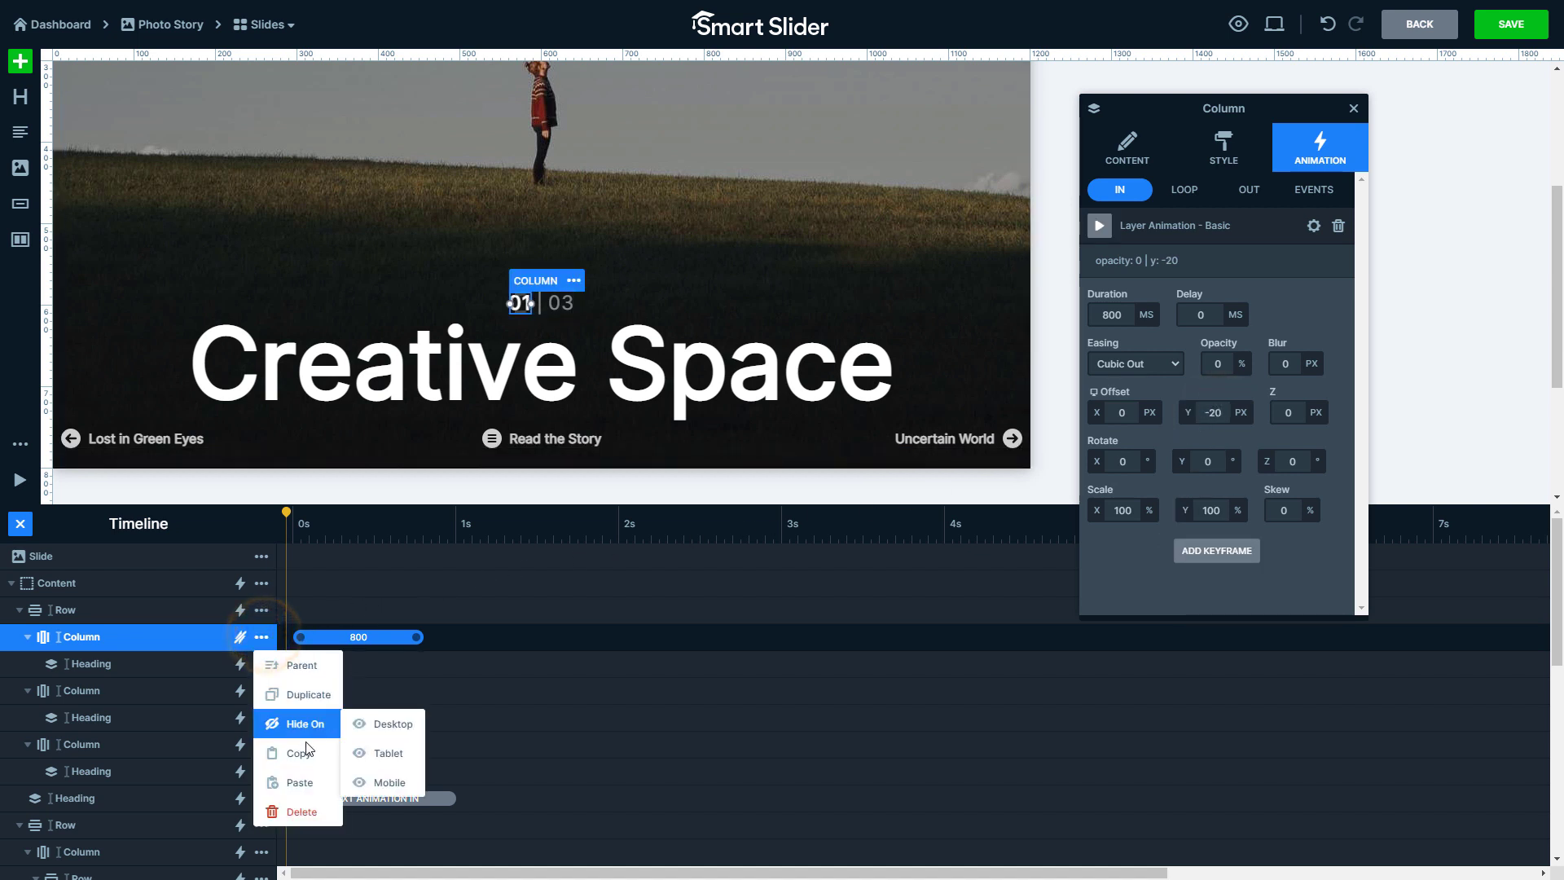
{"action": "left_click", "coordinate": [374, 751]}
{"action": "left_click", "coordinate": [262, 690]}
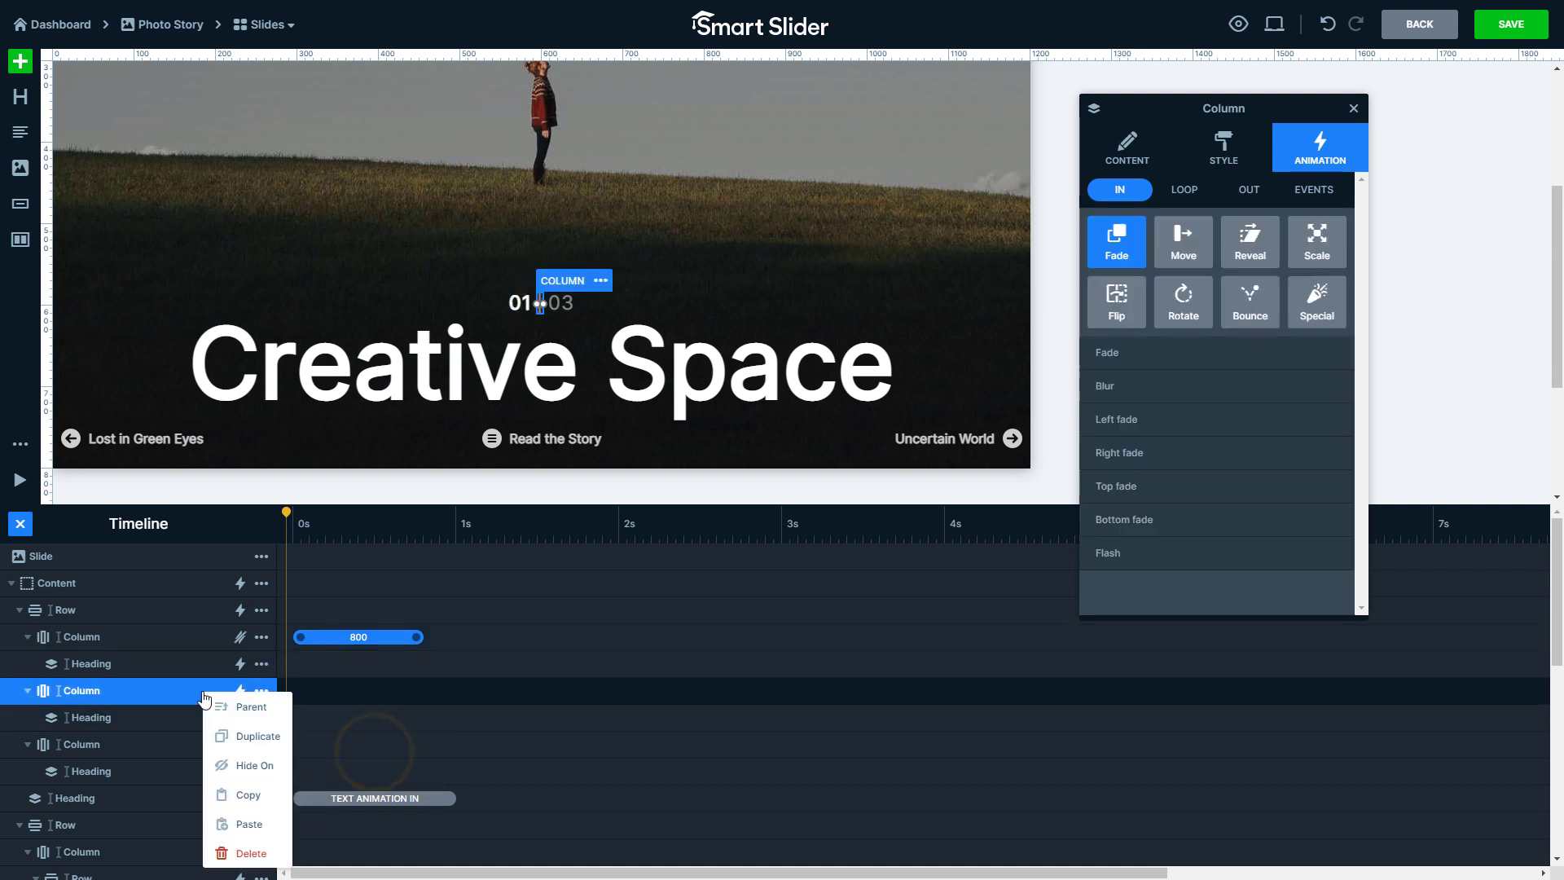
{"action": "left_click", "coordinate": [304, 824]}
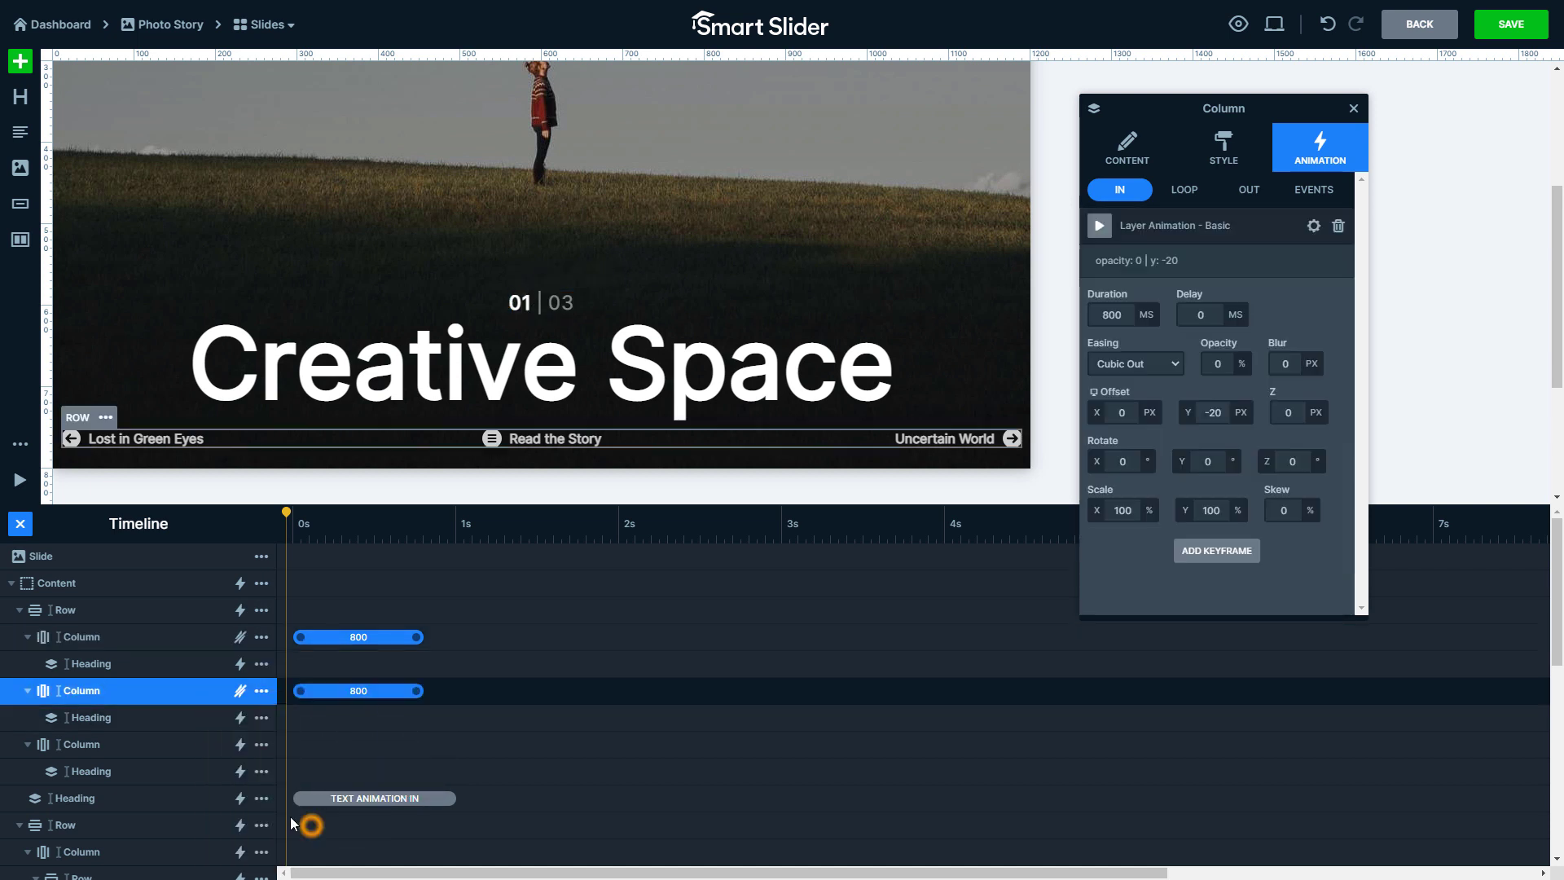
{"action": "left_click", "coordinate": [175, 745]}
{"action": "right_click", "coordinate": [176, 753]}
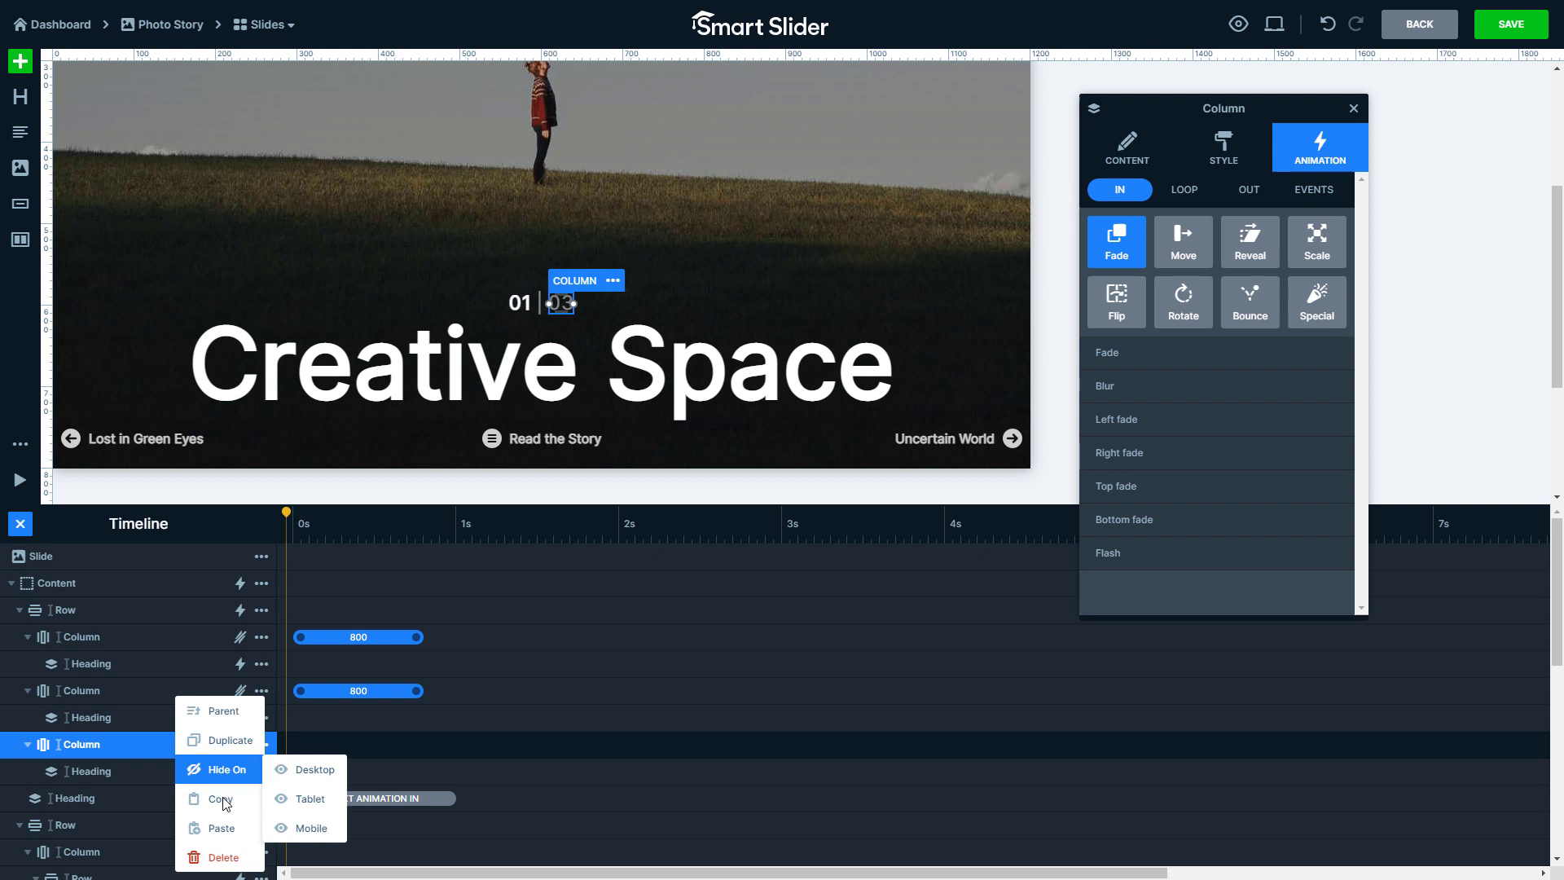
{"action": "mouse_move", "coordinate": [220, 829]}
{"action": "left_click", "coordinate": [293, 829]}
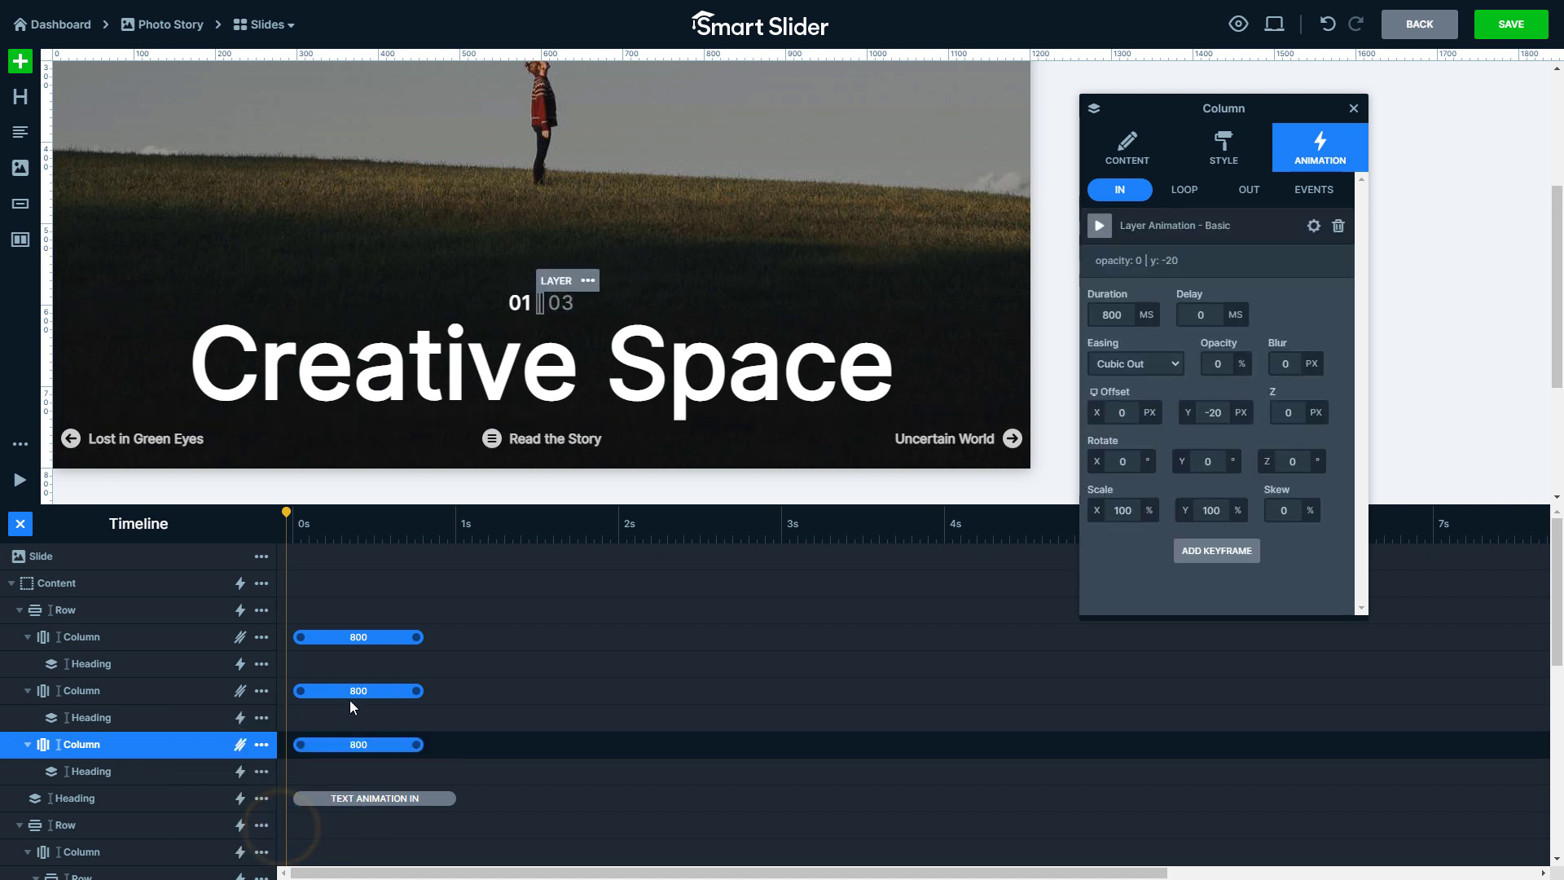
{"action": "left_click_drag", "start_coordinate": [356, 691], "coordinate": [372, 691]}
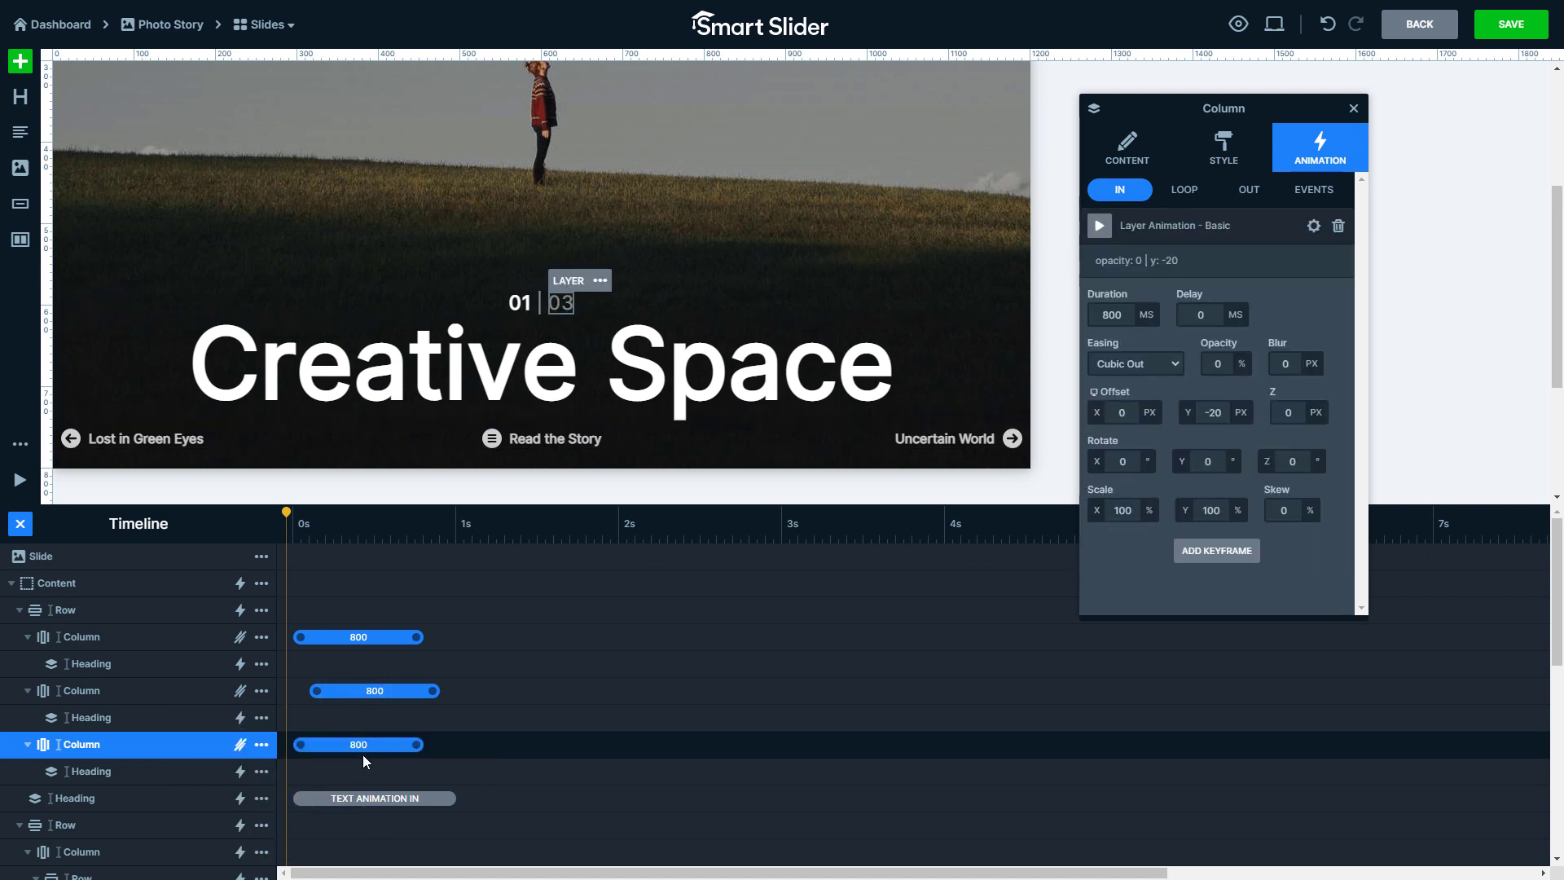
{"action": "left_click_drag", "start_coordinate": [365, 746], "coordinate": [395, 744]}
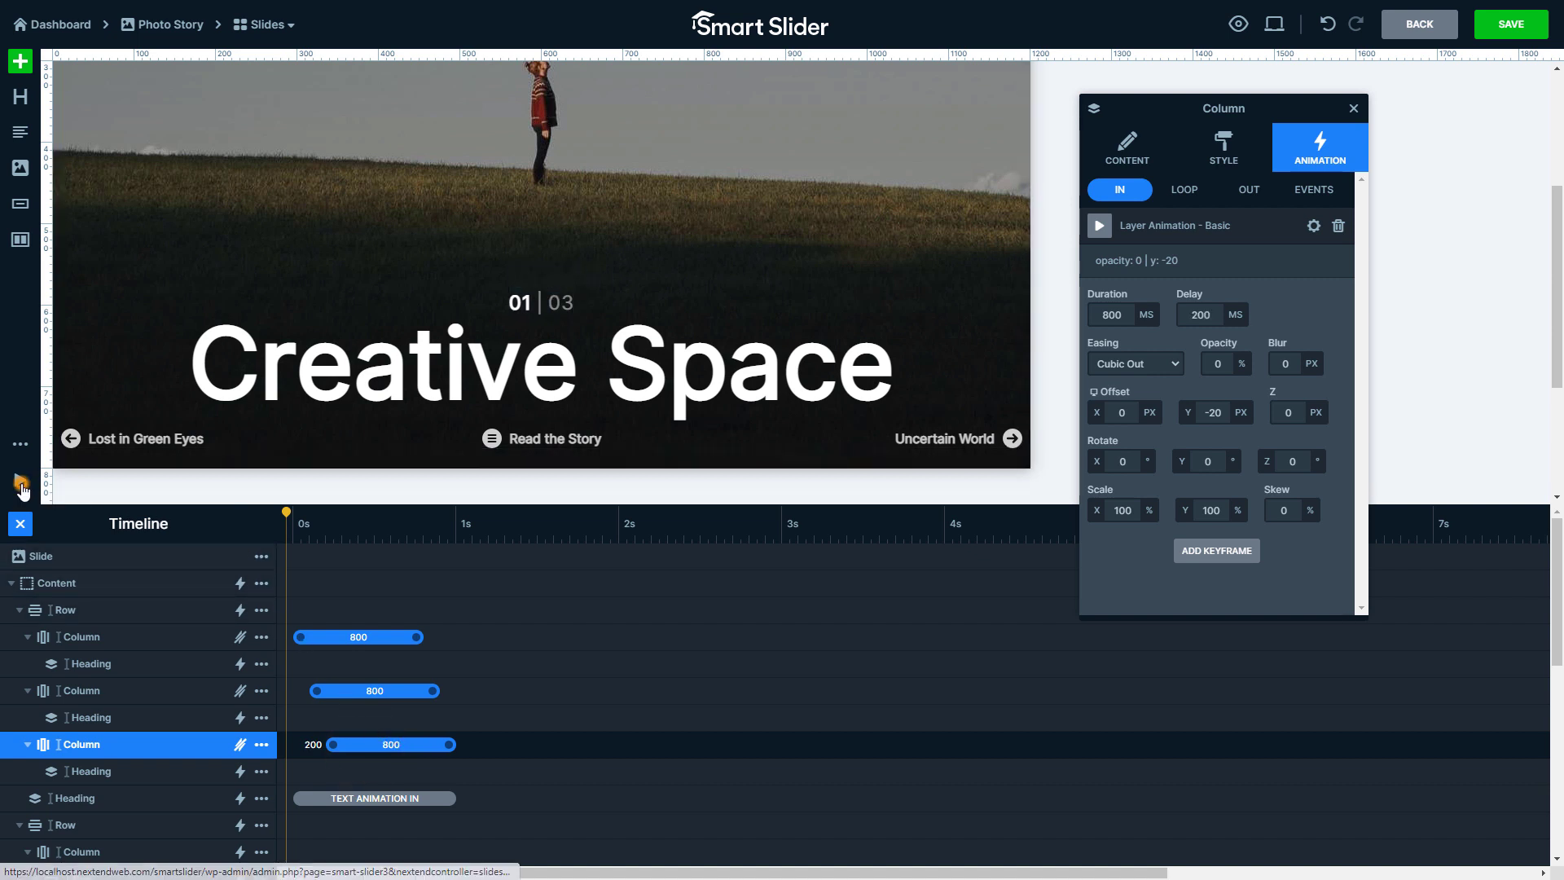
{"action": "left_click", "coordinate": [21, 480]}
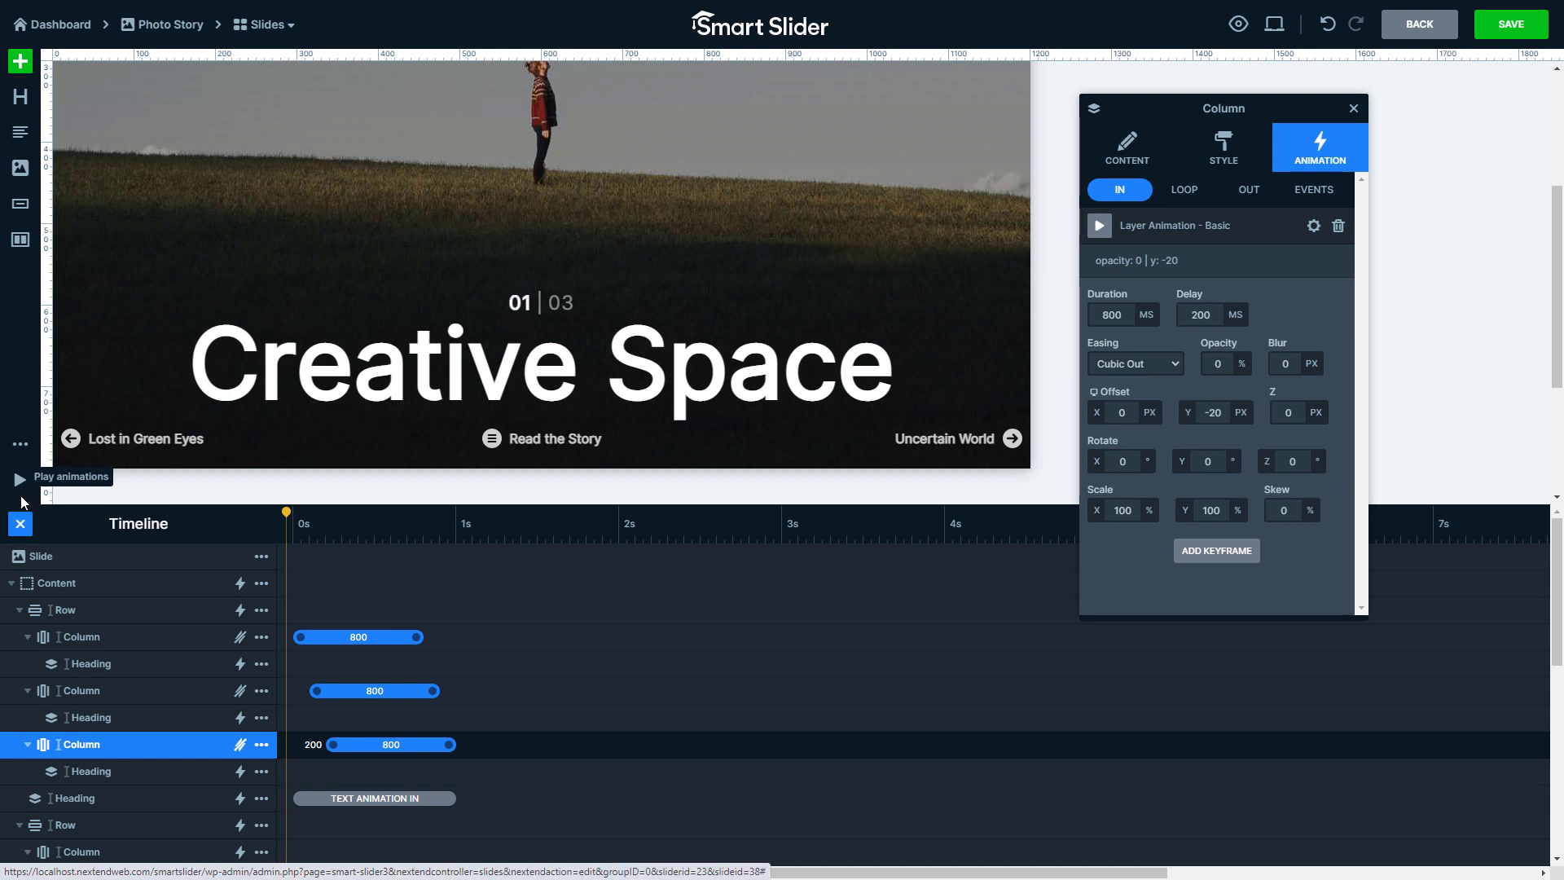
In the tablet layout, scale the Creative Space heading to 70% so it fits one line
{"action": "left_click", "coordinate": [20, 524]}
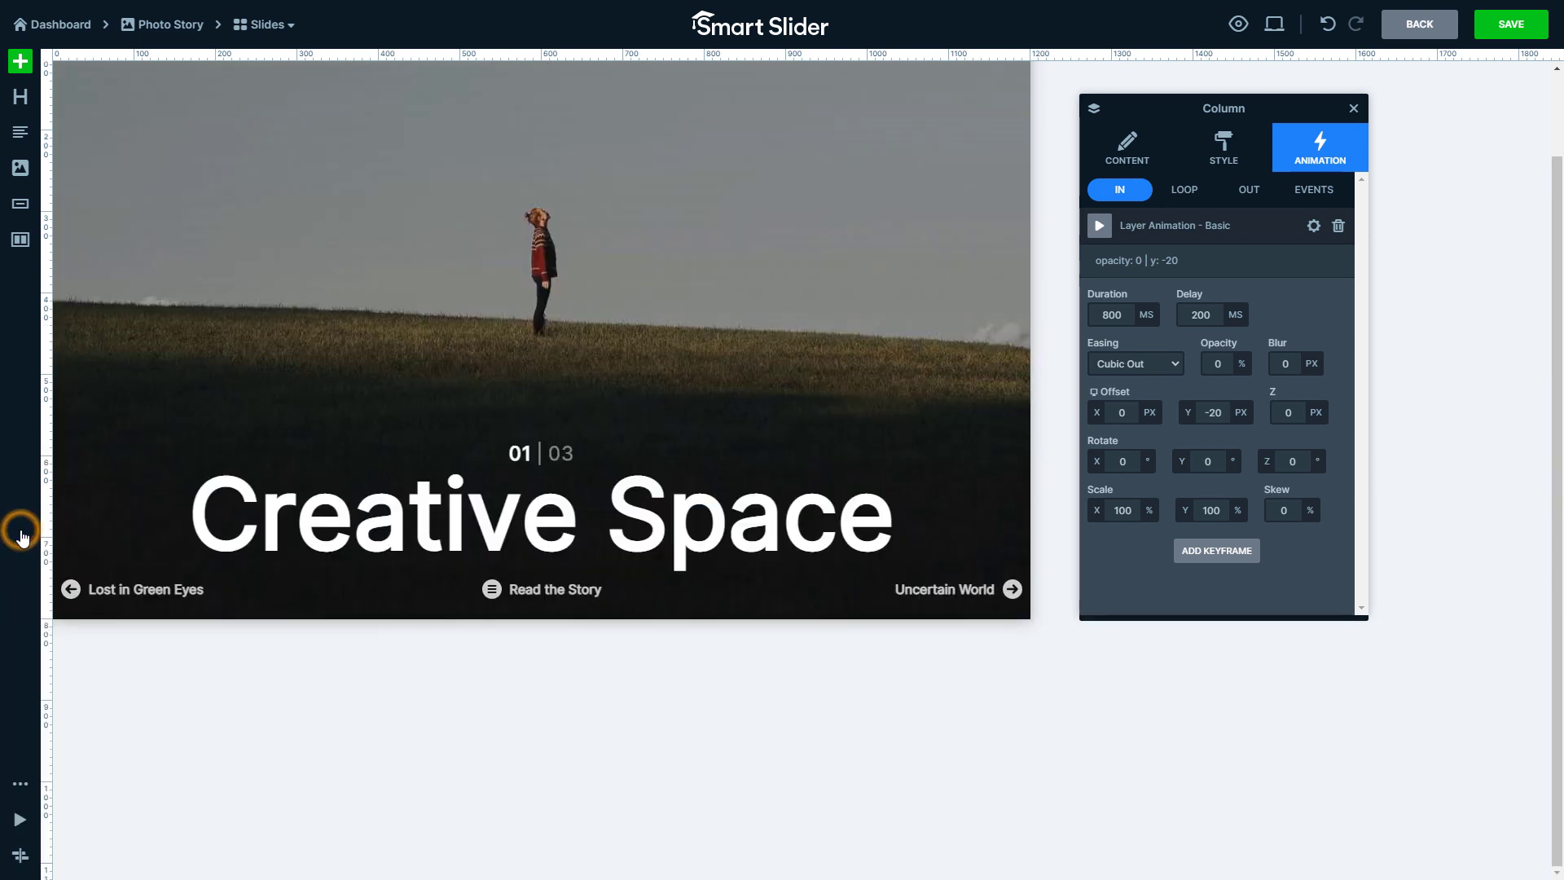
{"action": "mouse_move", "coordinate": [1273, 24]}
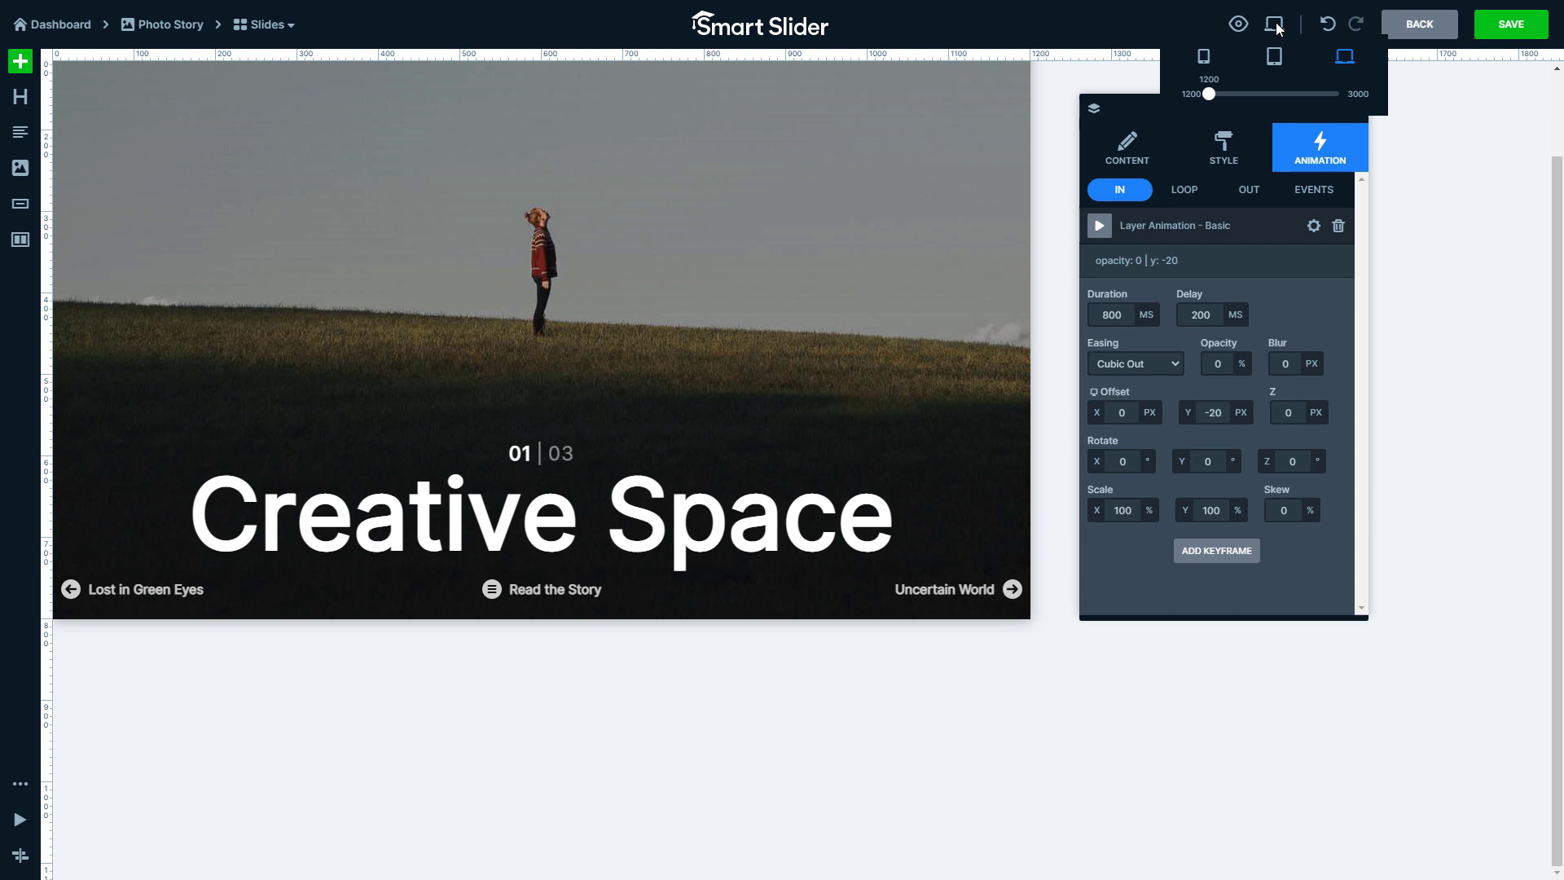
{"action": "left_click", "coordinate": [1275, 63]}
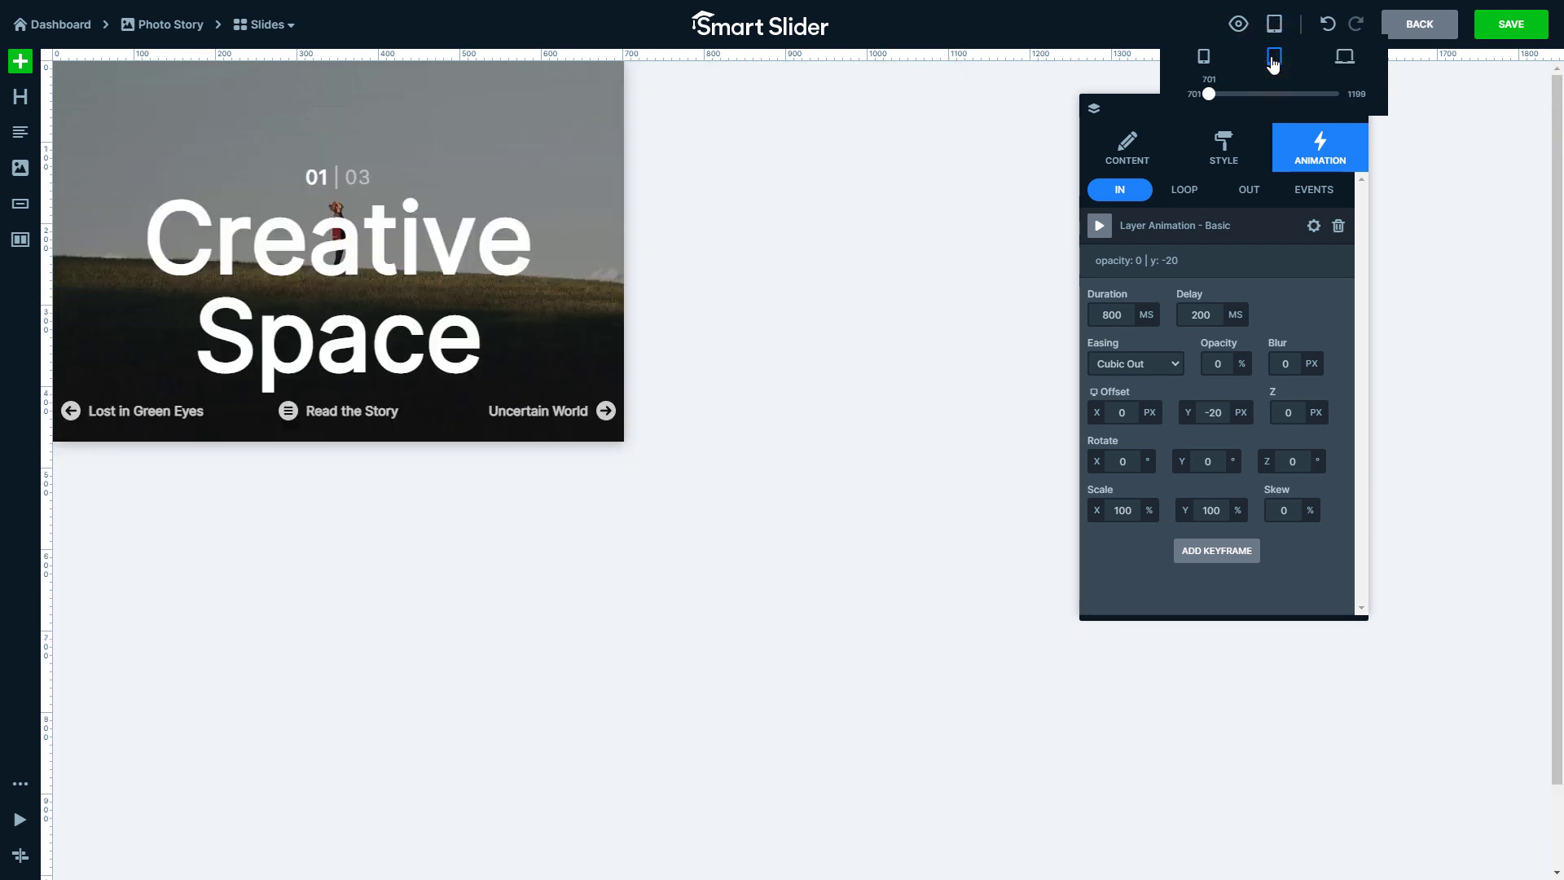
{"action": "left_click", "coordinate": [331, 291]}
{"action": "left_click", "coordinate": [111, 178]}
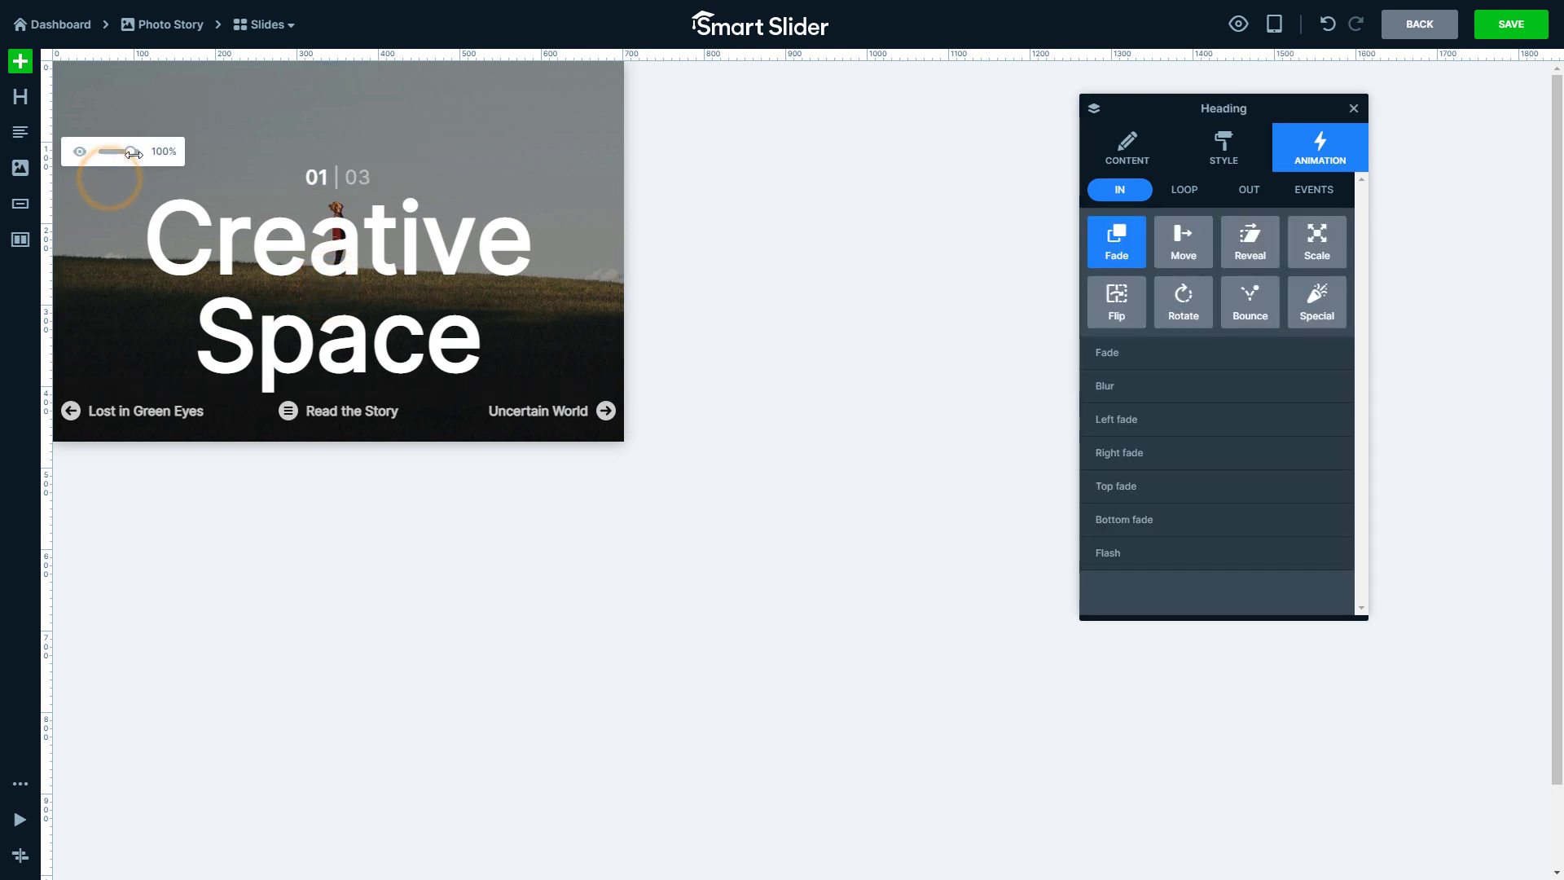
{"action": "left_click_drag", "start_coordinate": [133, 153], "coordinate": [116, 151]}
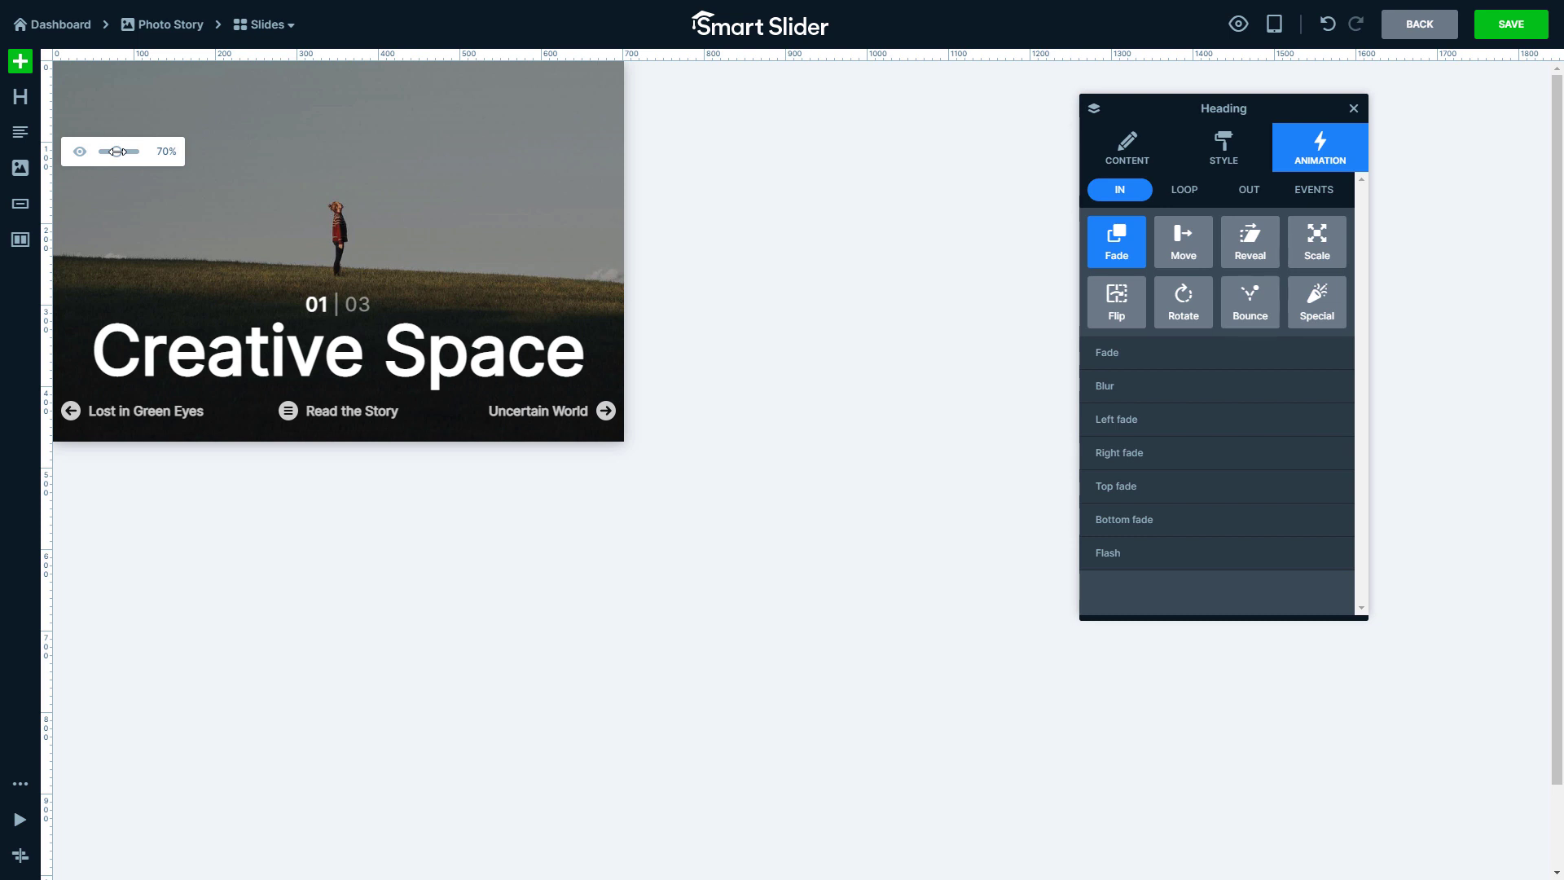
In the mobile layout, scale the Creative Space heading to 20%
{"action": "left_click", "coordinate": [1203, 58]}
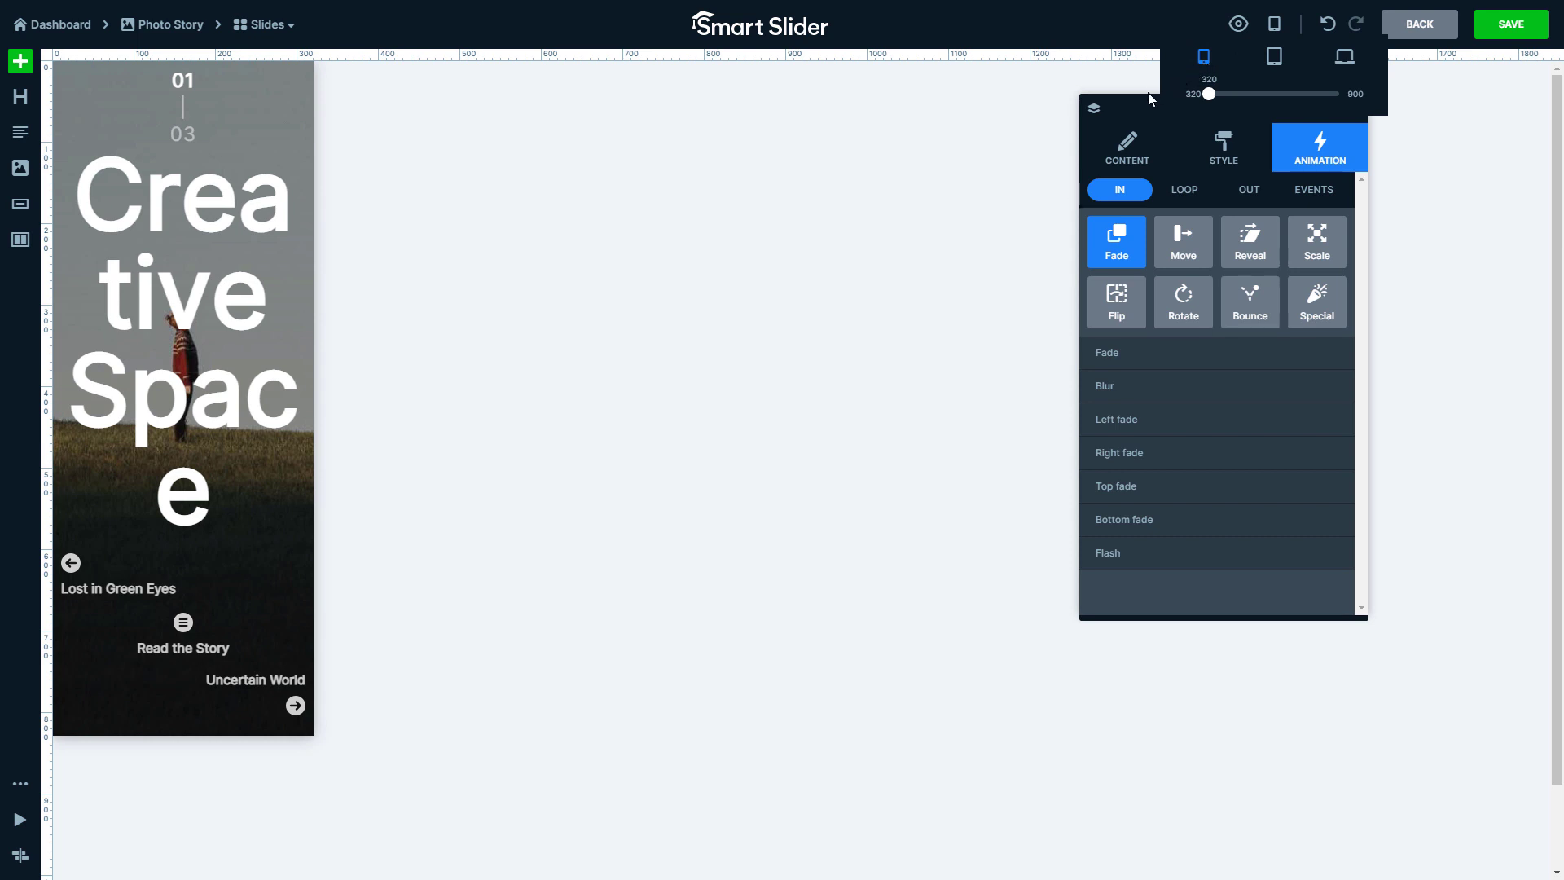
{"action": "left_click_drag", "start_coordinate": [1116, 103], "coordinate": [454, 135]}
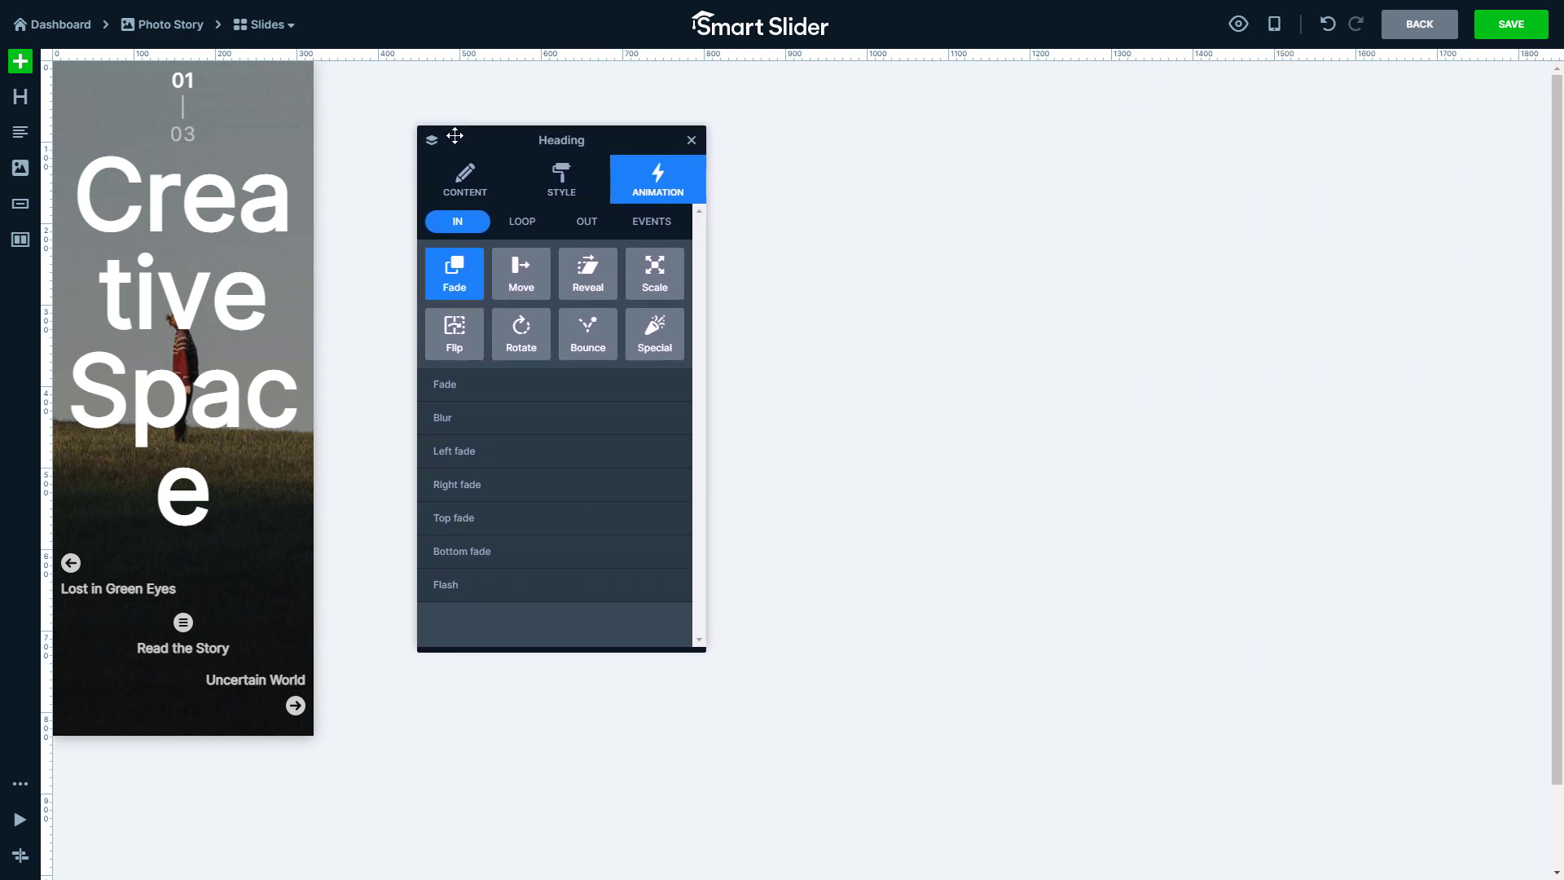
{"action": "left_click", "coordinate": [117, 136]}
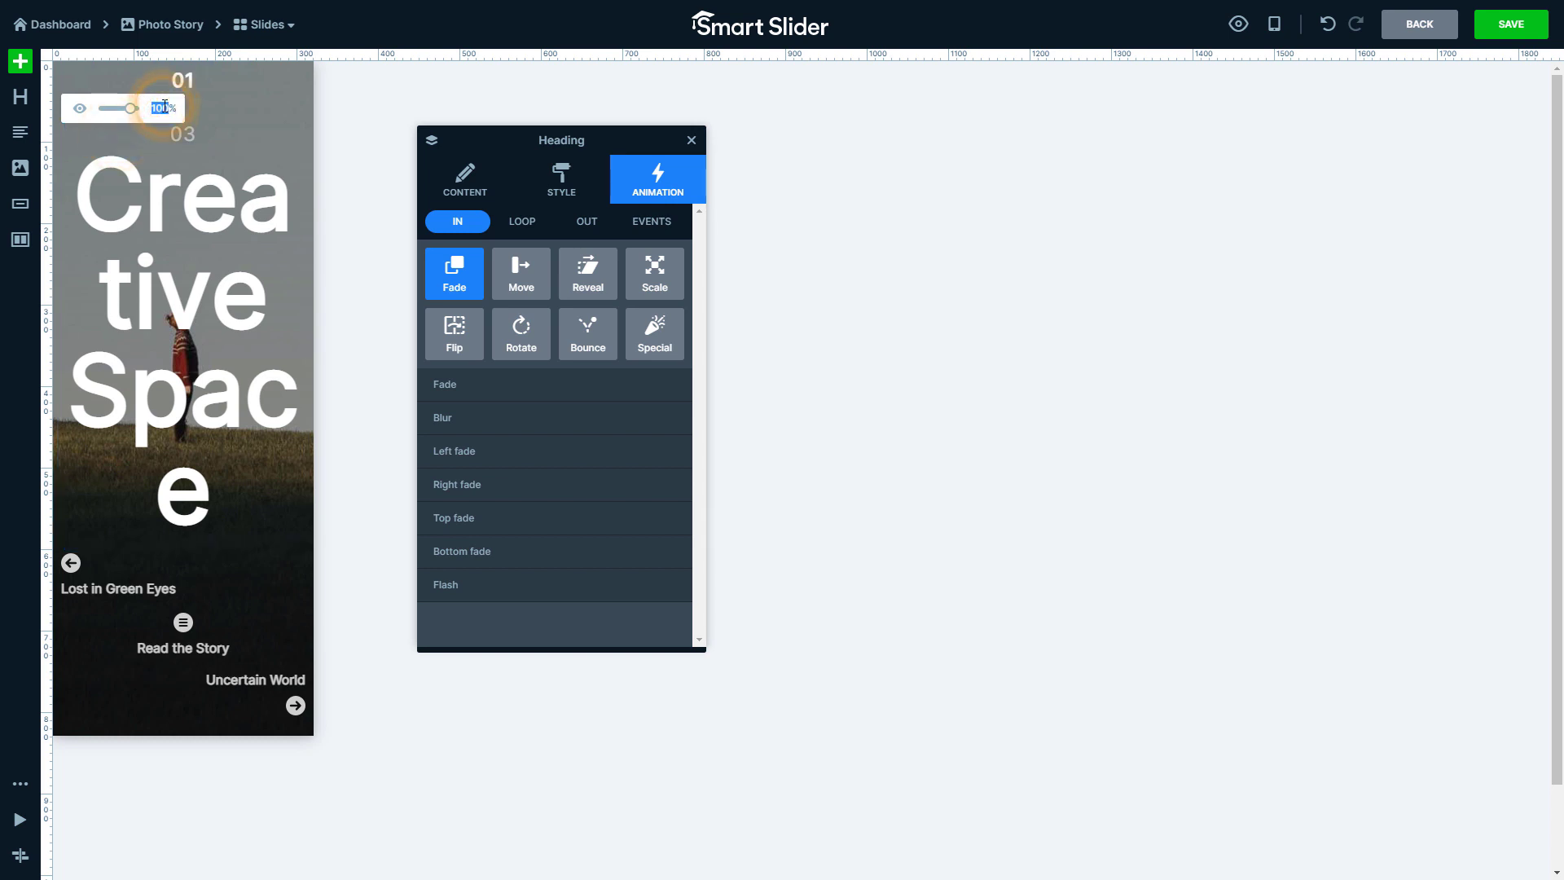
{"action": "type", "text": "20"}
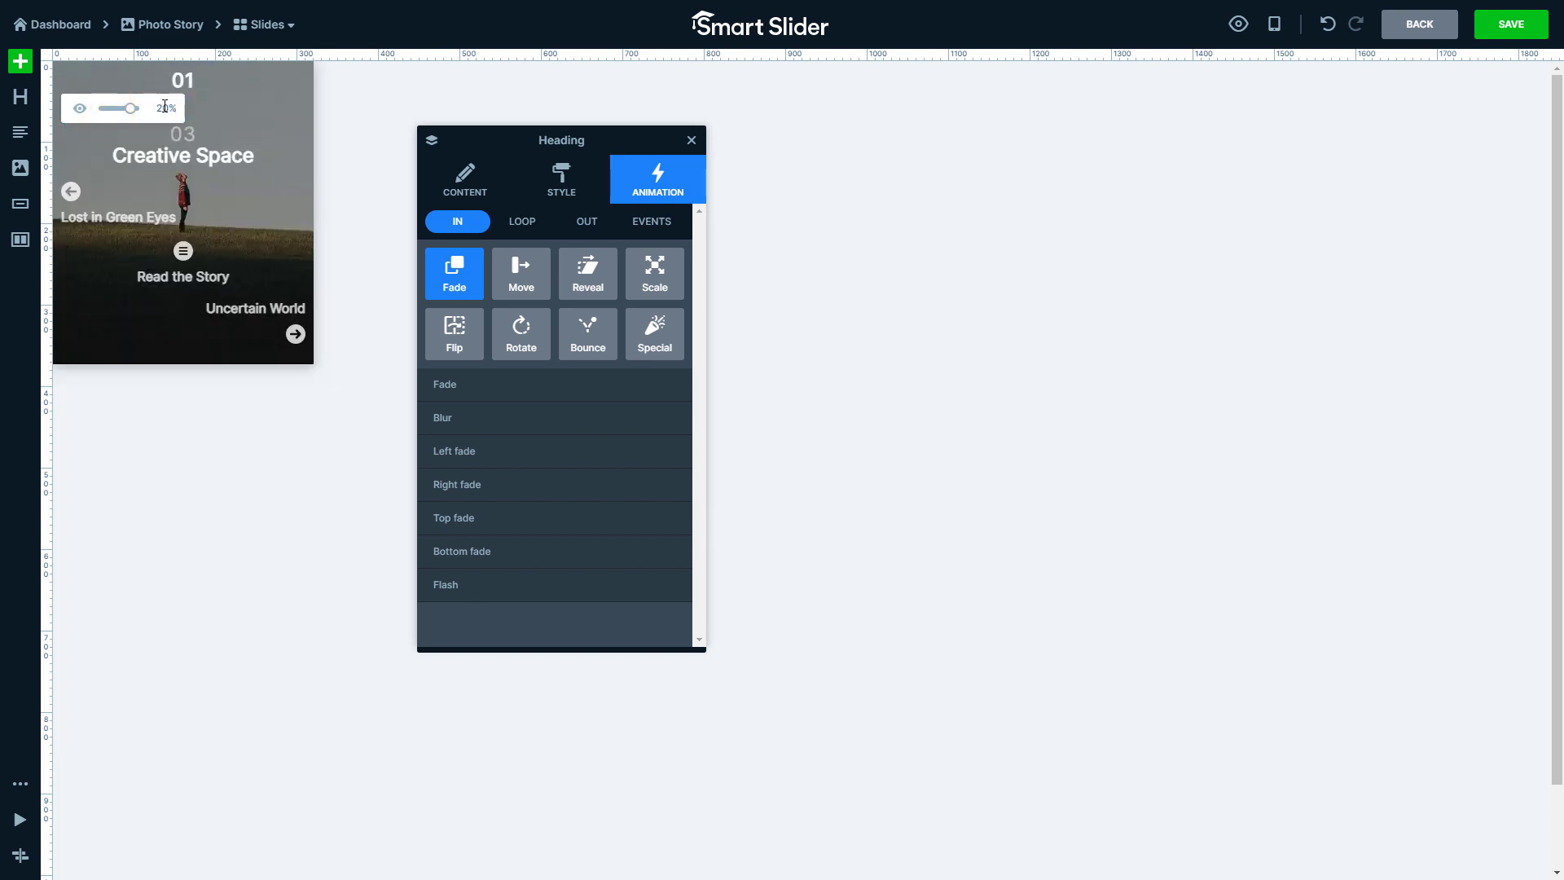
Set the counter row to Wrap After 0 with an 80% text scale
{"action": "left_click", "coordinate": [434, 143]}
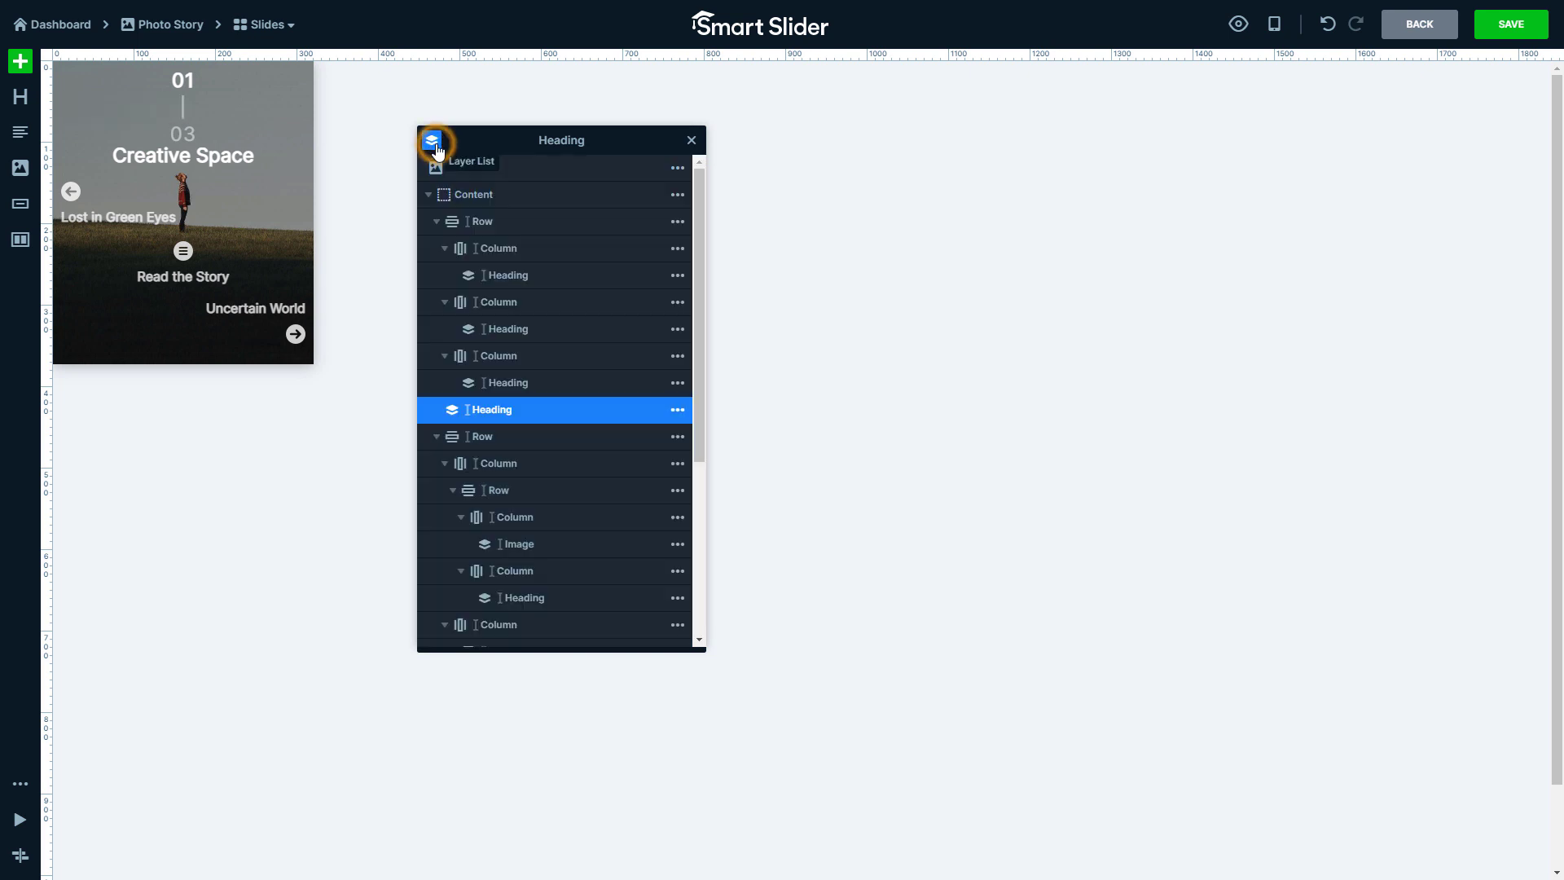
{"action": "left_click", "coordinate": [513, 222]}
{"action": "left_click", "coordinate": [474, 202]}
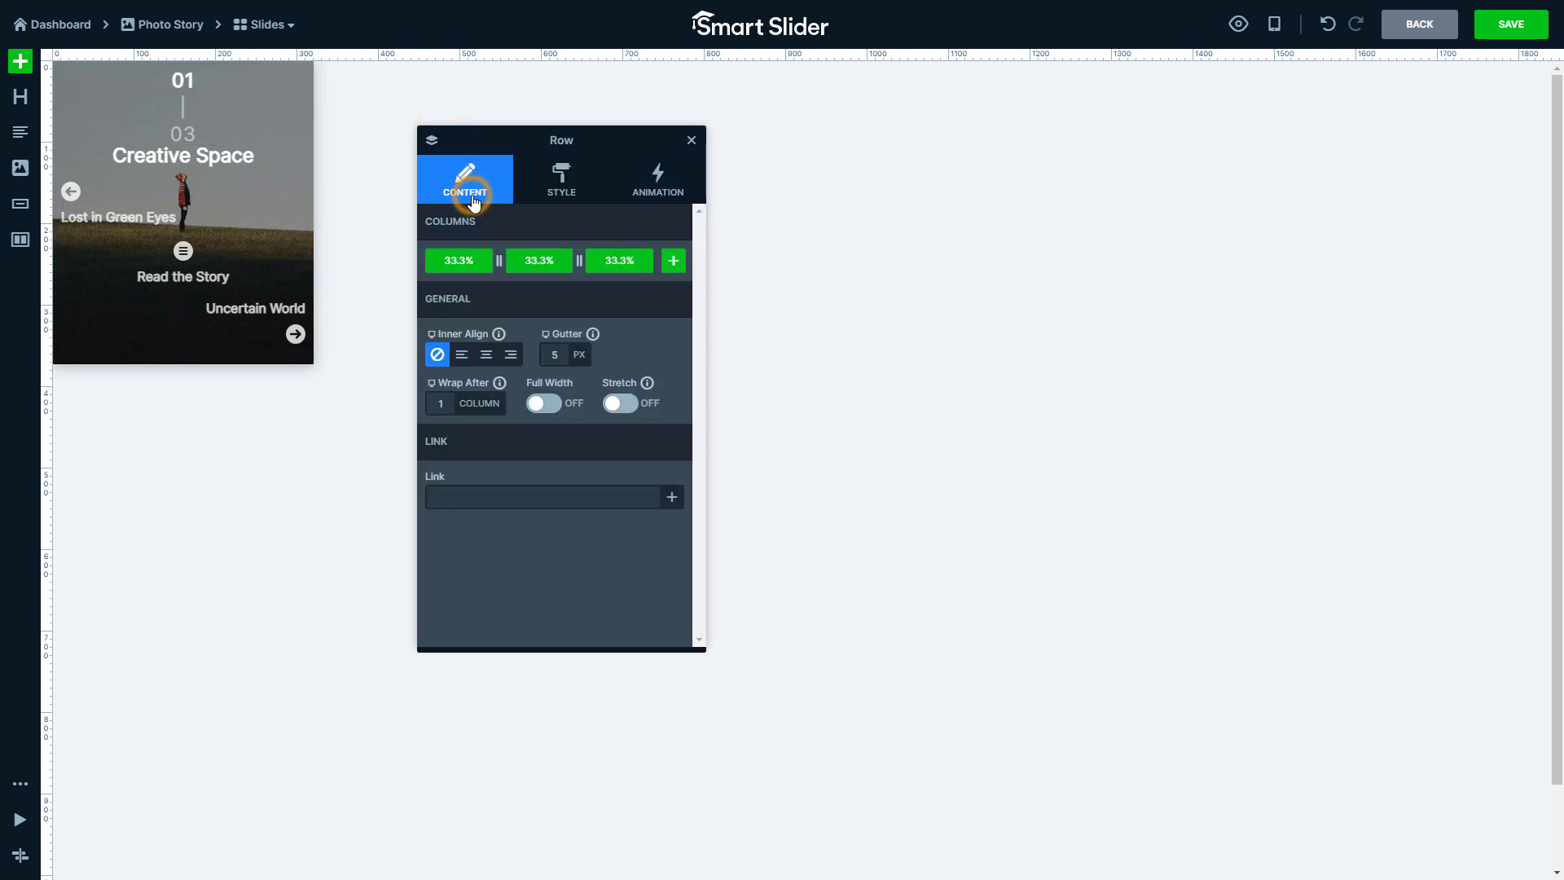
{"action": "left_click_drag", "start_coordinate": [440, 430], "coordinate": [433, 432]}
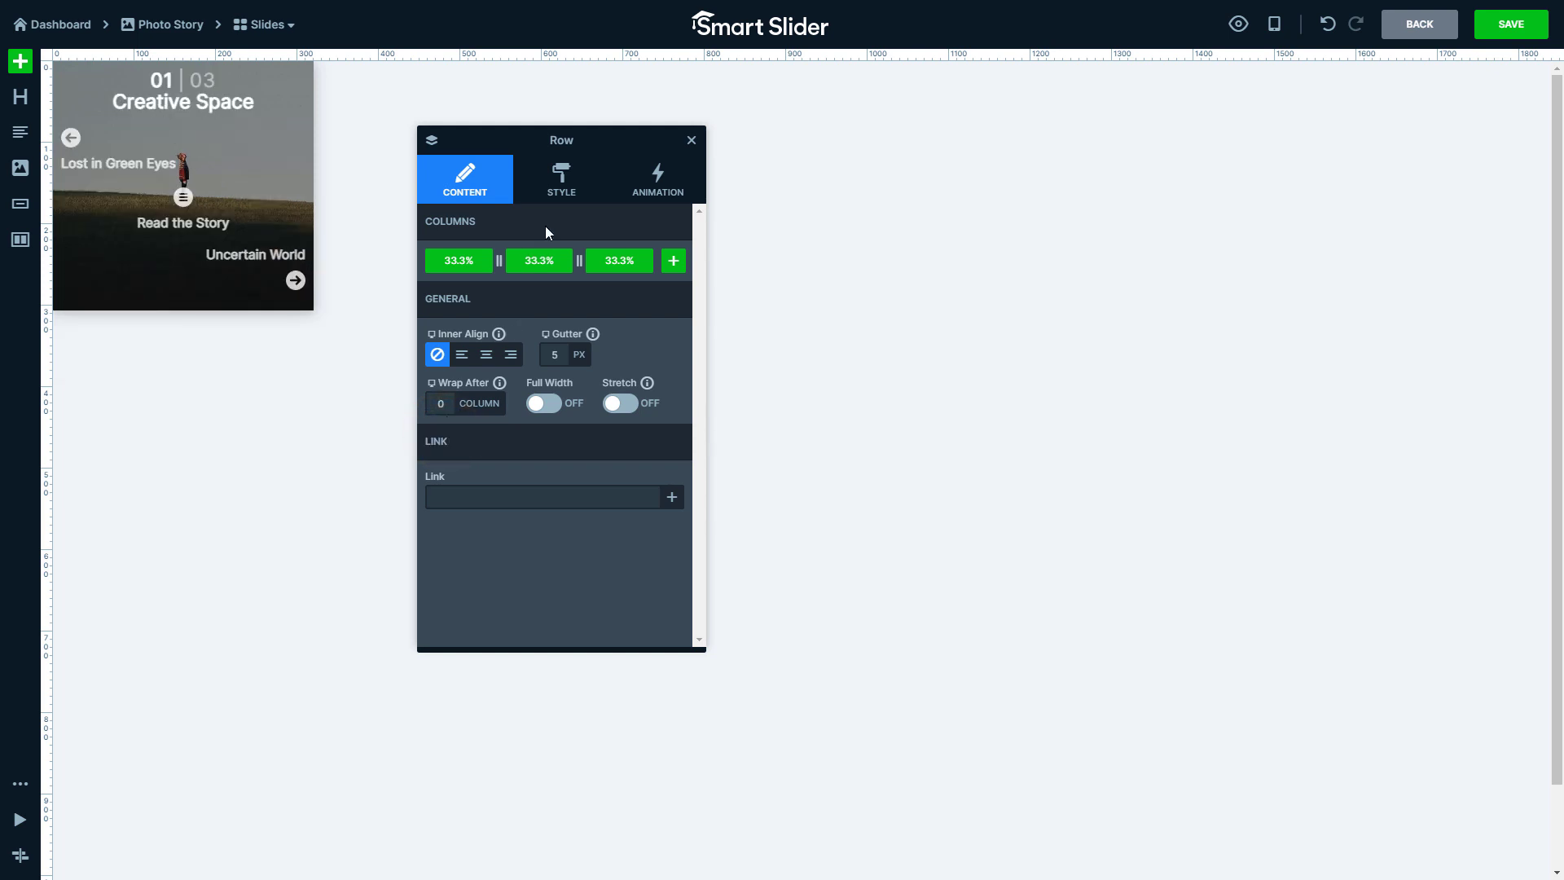
{"action": "left_click", "coordinate": [552, 196]}
{"action": "scroll", "coordinate": [559, 228], "scroll_direction": "down", "scroll_amount": 3}
{"action": "scroll", "coordinate": [564, 279], "scroll_direction": "down", "scroll_amount": 2}
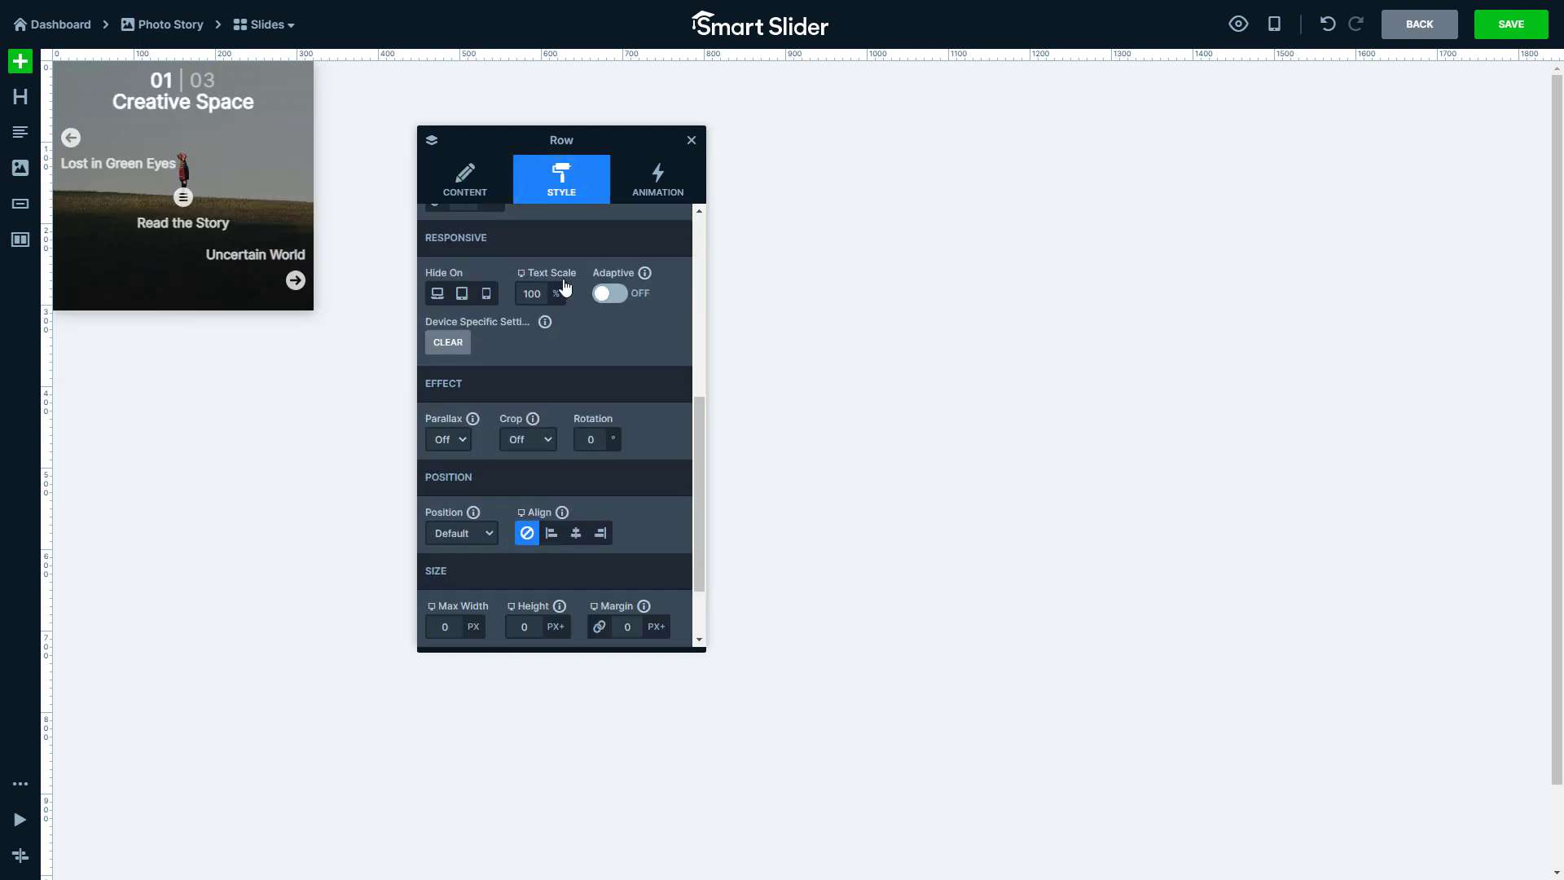
{"action": "double_click", "coordinate": [539, 292]}
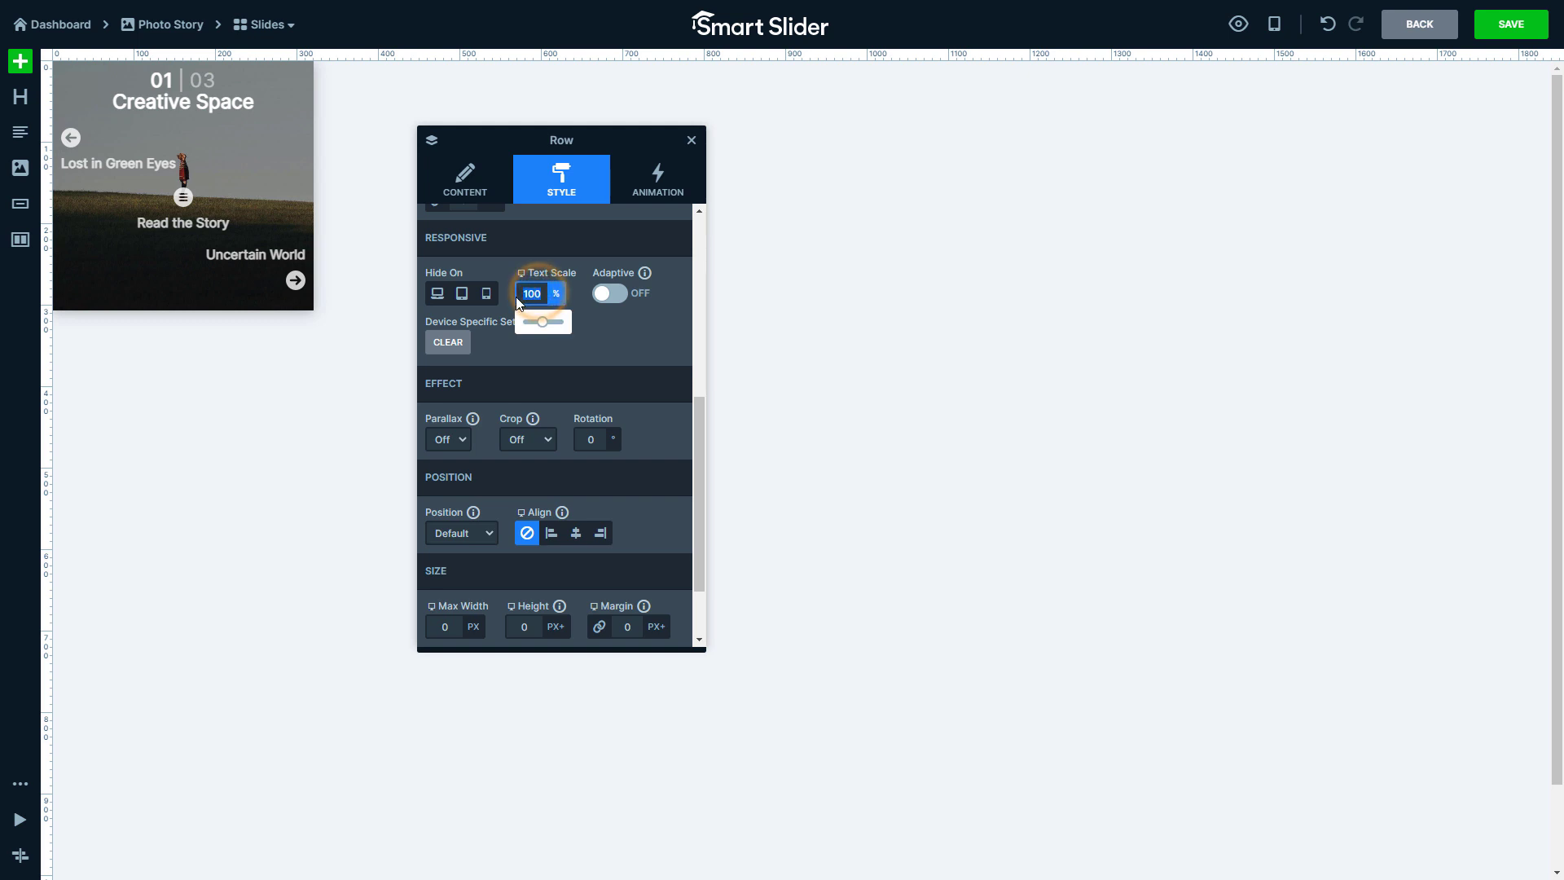
{"action": "type", "text": "80"}
{"action": "key", "text": "Return"}
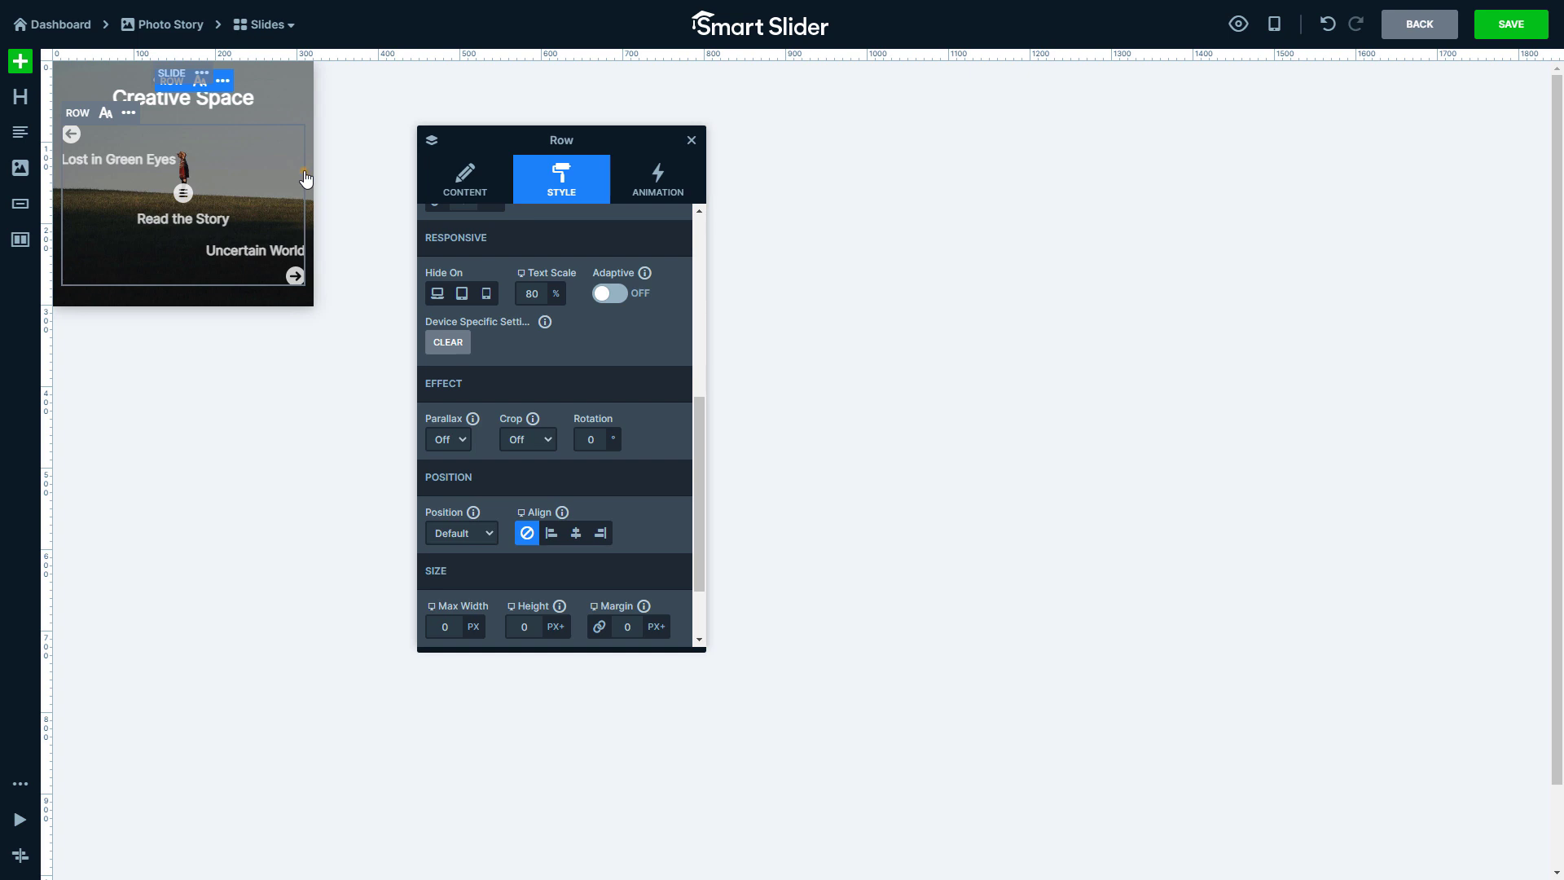
Set the navigation row gutter to 0 and Wrap After to 0
{"action": "left_click", "coordinate": [307, 178]}
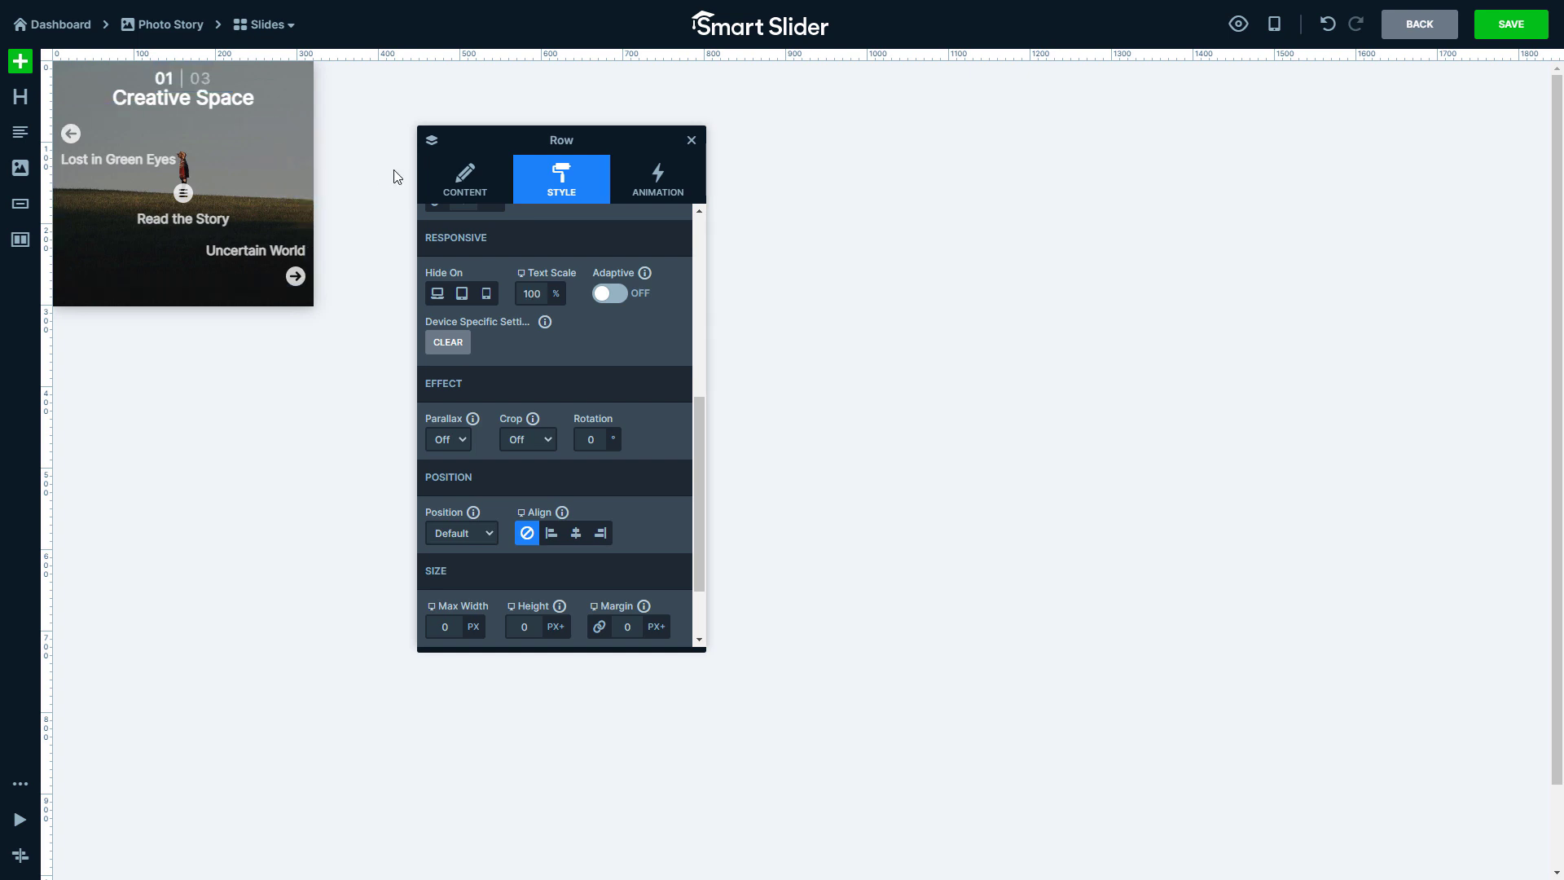
{"action": "left_click", "coordinate": [458, 179]}
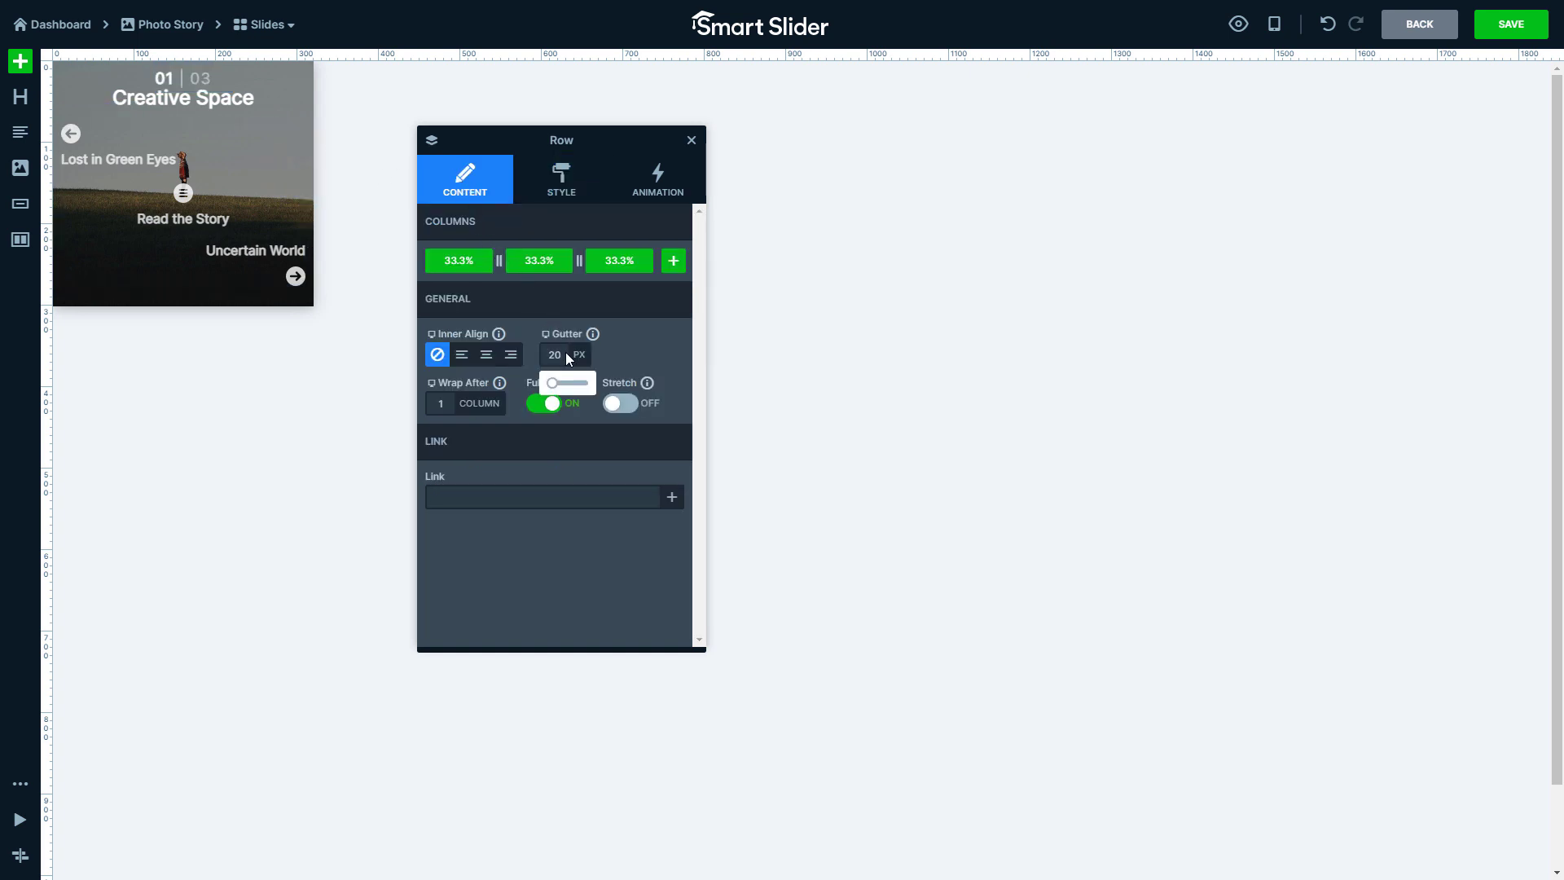
{"action": "left_click_drag", "start_coordinate": [557, 382], "coordinate": [546, 383]}
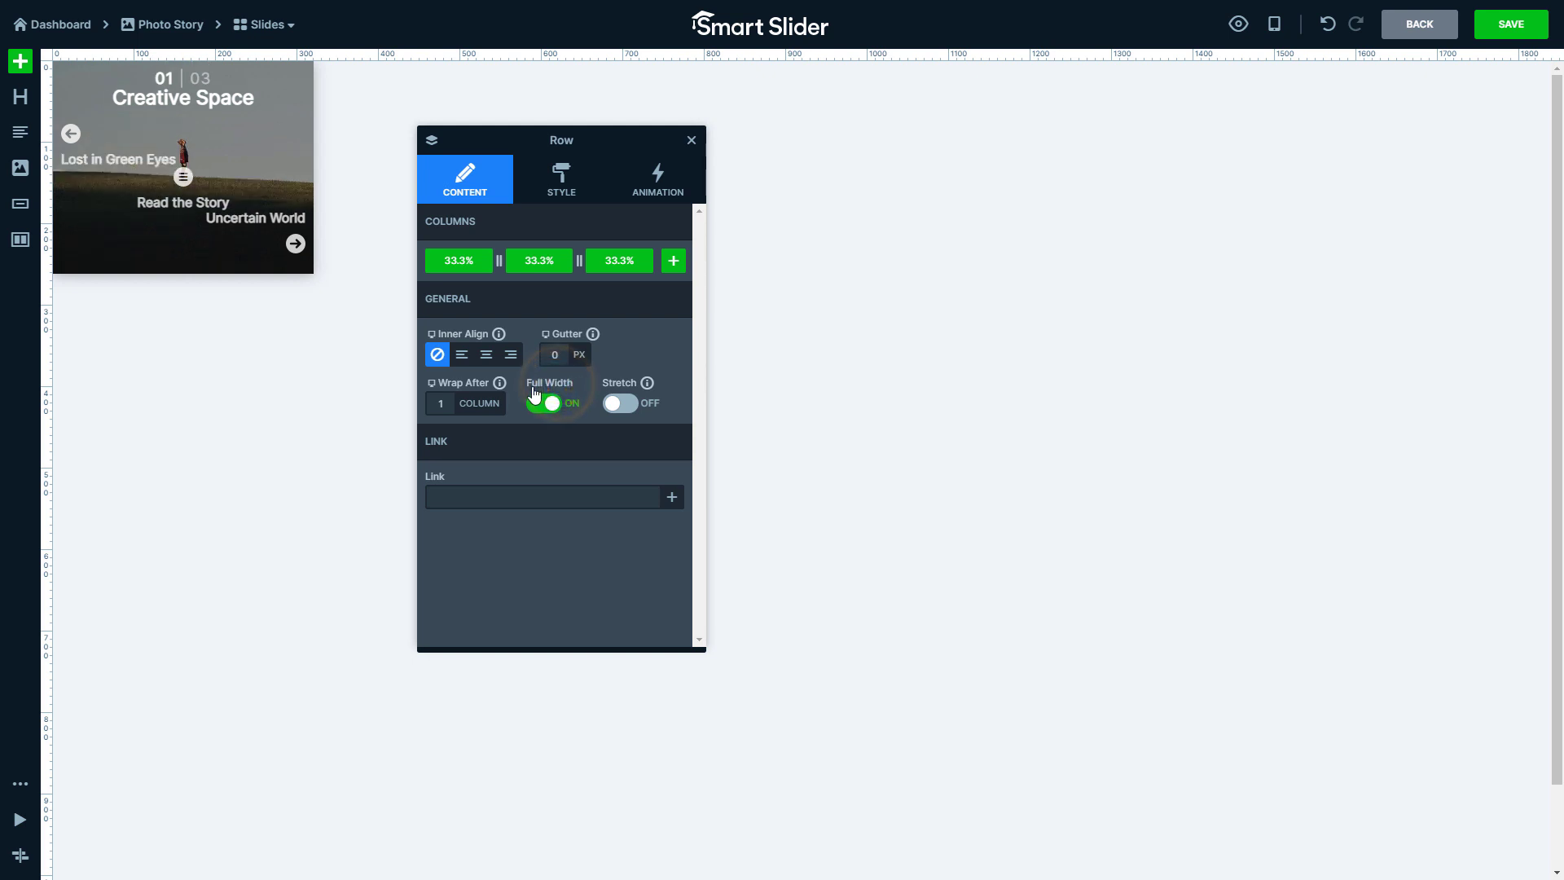
{"action": "left_click_drag", "start_coordinate": [441, 429], "coordinate": [432, 430]}
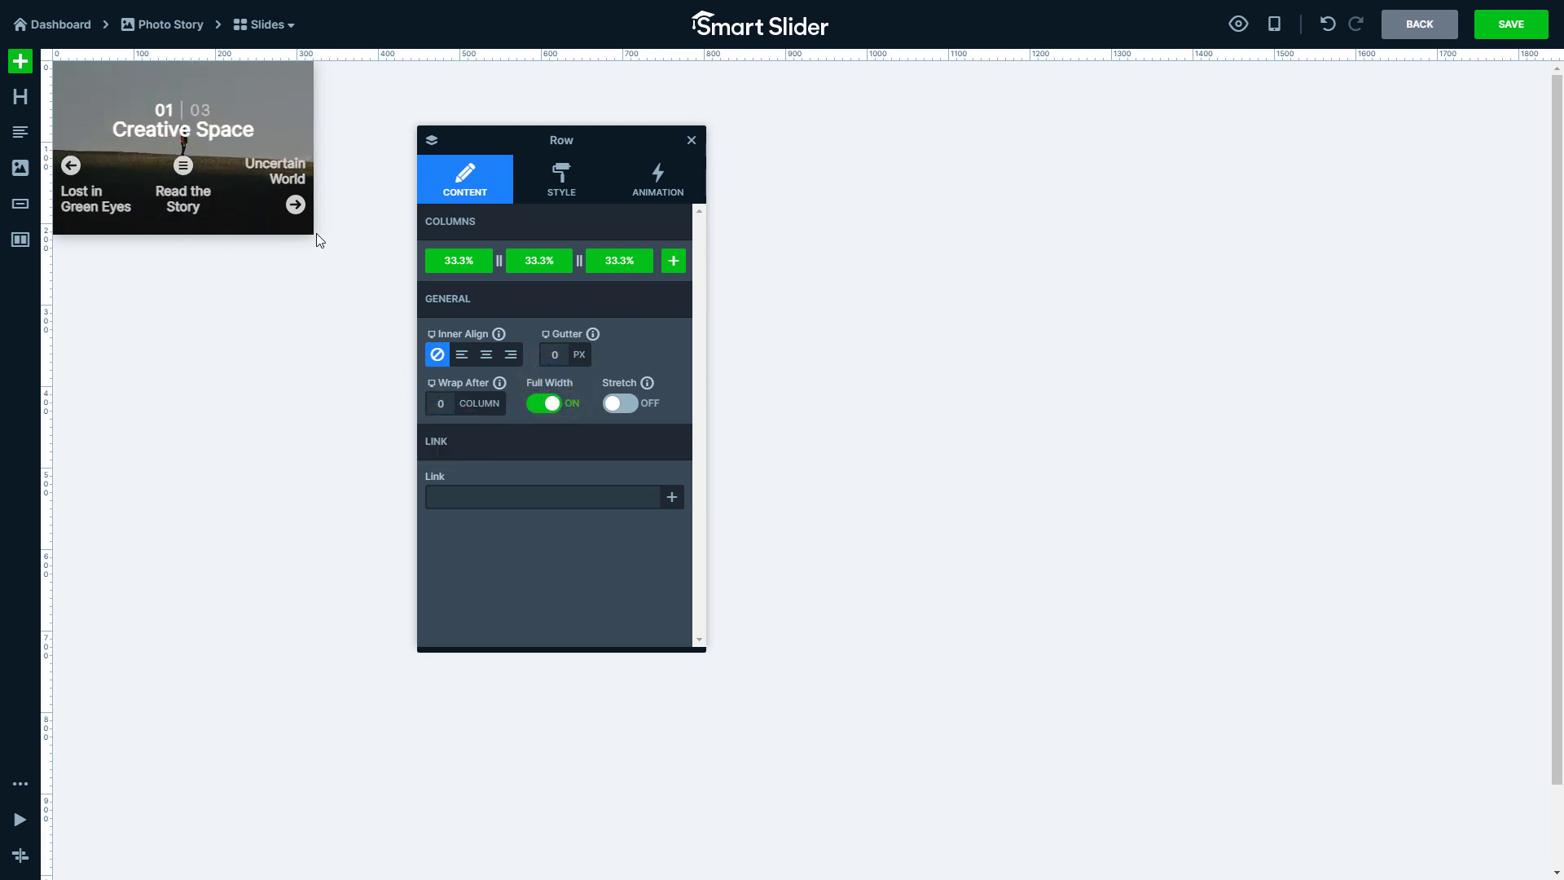
Hide the Uncertain World and Lost in Green Eyes columns on mobile
{"action": "left_click", "coordinate": [279, 173]}
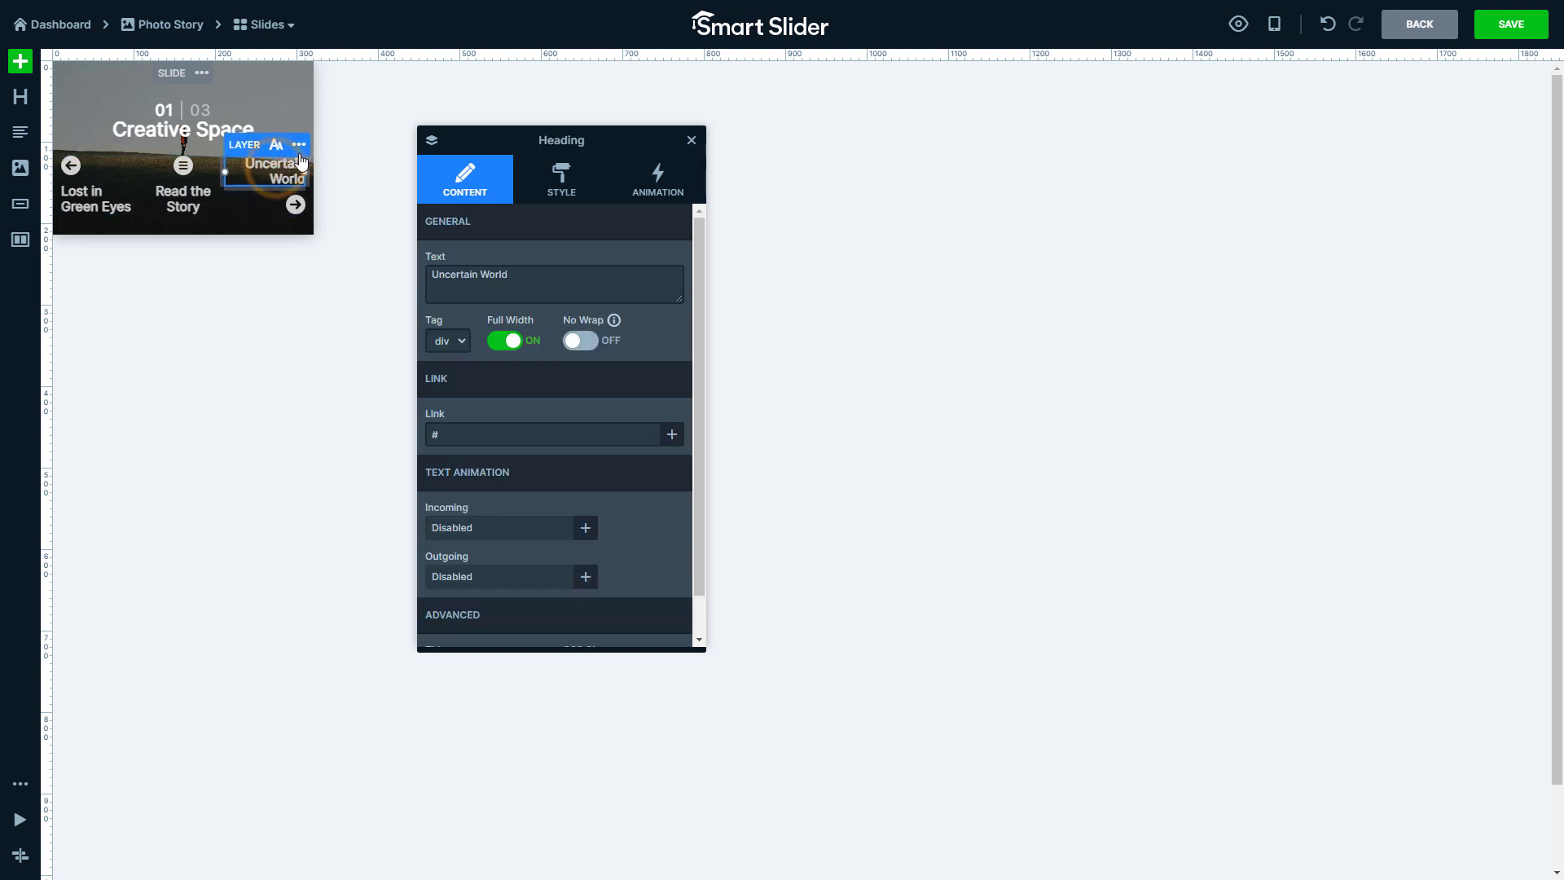
{"action": "left_click", "coordinate": [299, 145]}
{"action": "left_click", "coordinate": [333, 171]}
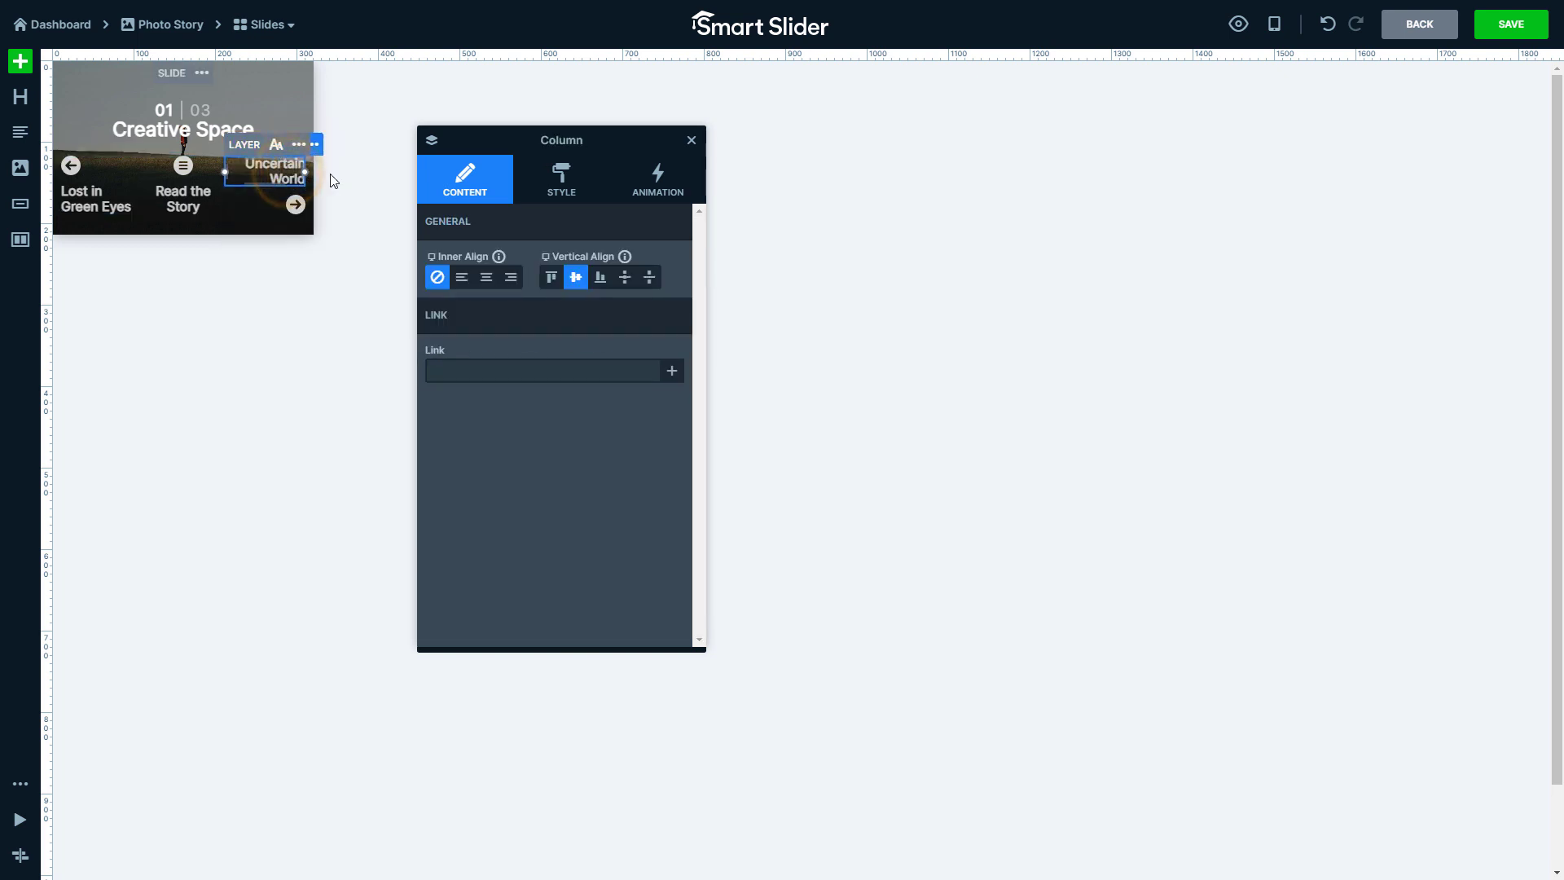
{"action": "left_click", "coordinate": [561, 177]}
{"action": "scroll", "coordinate": [525, 298], "scroll_direction": "down", "scroll_amount": 5}
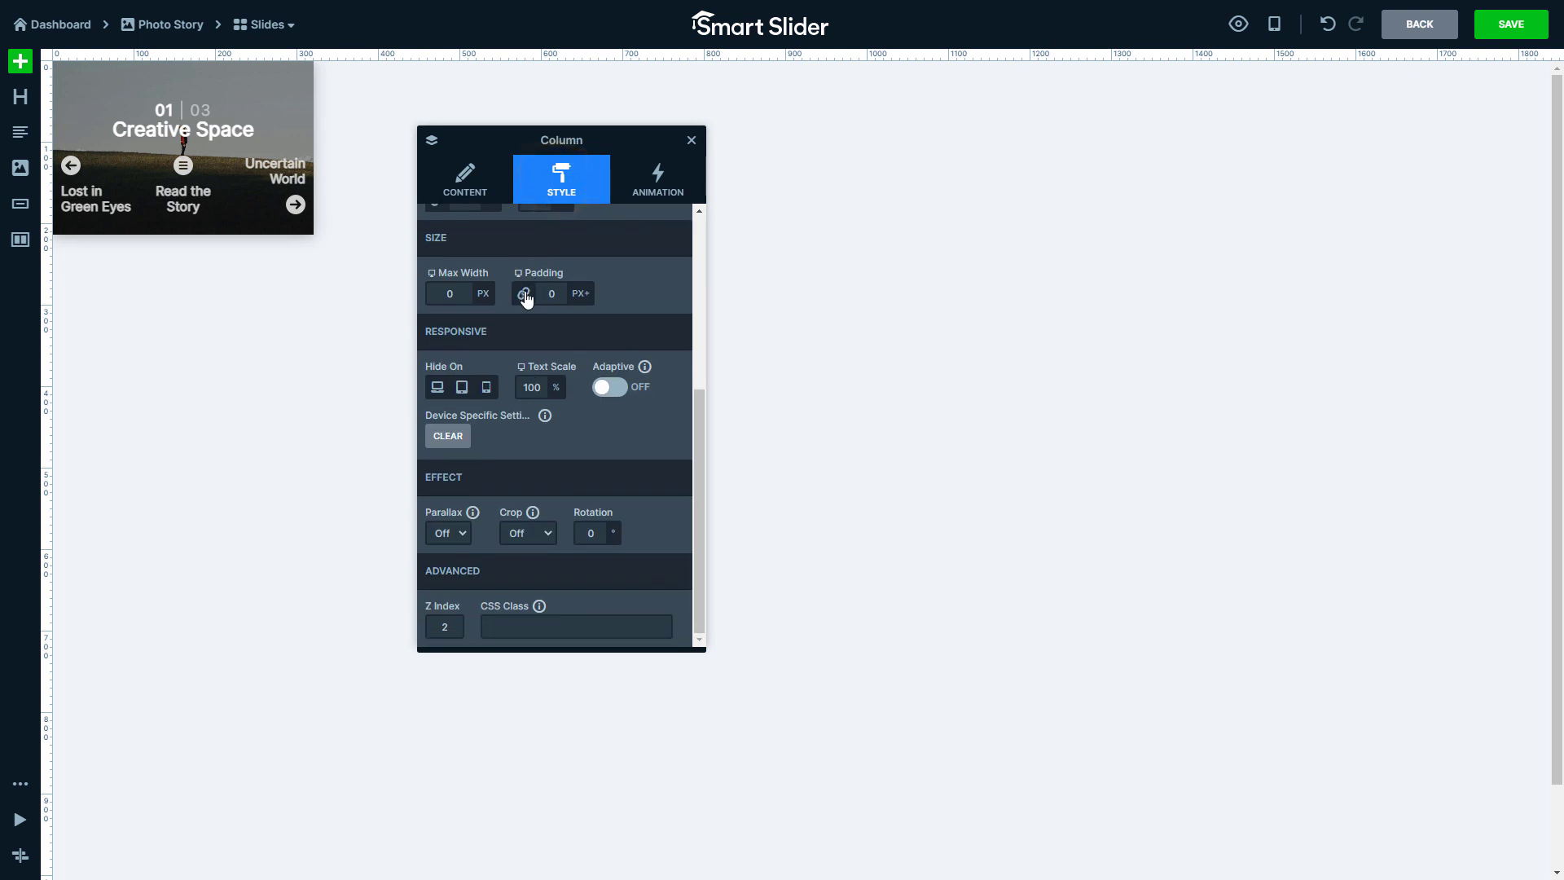
{"action": "left_click", "coordinate": [487, 388]}
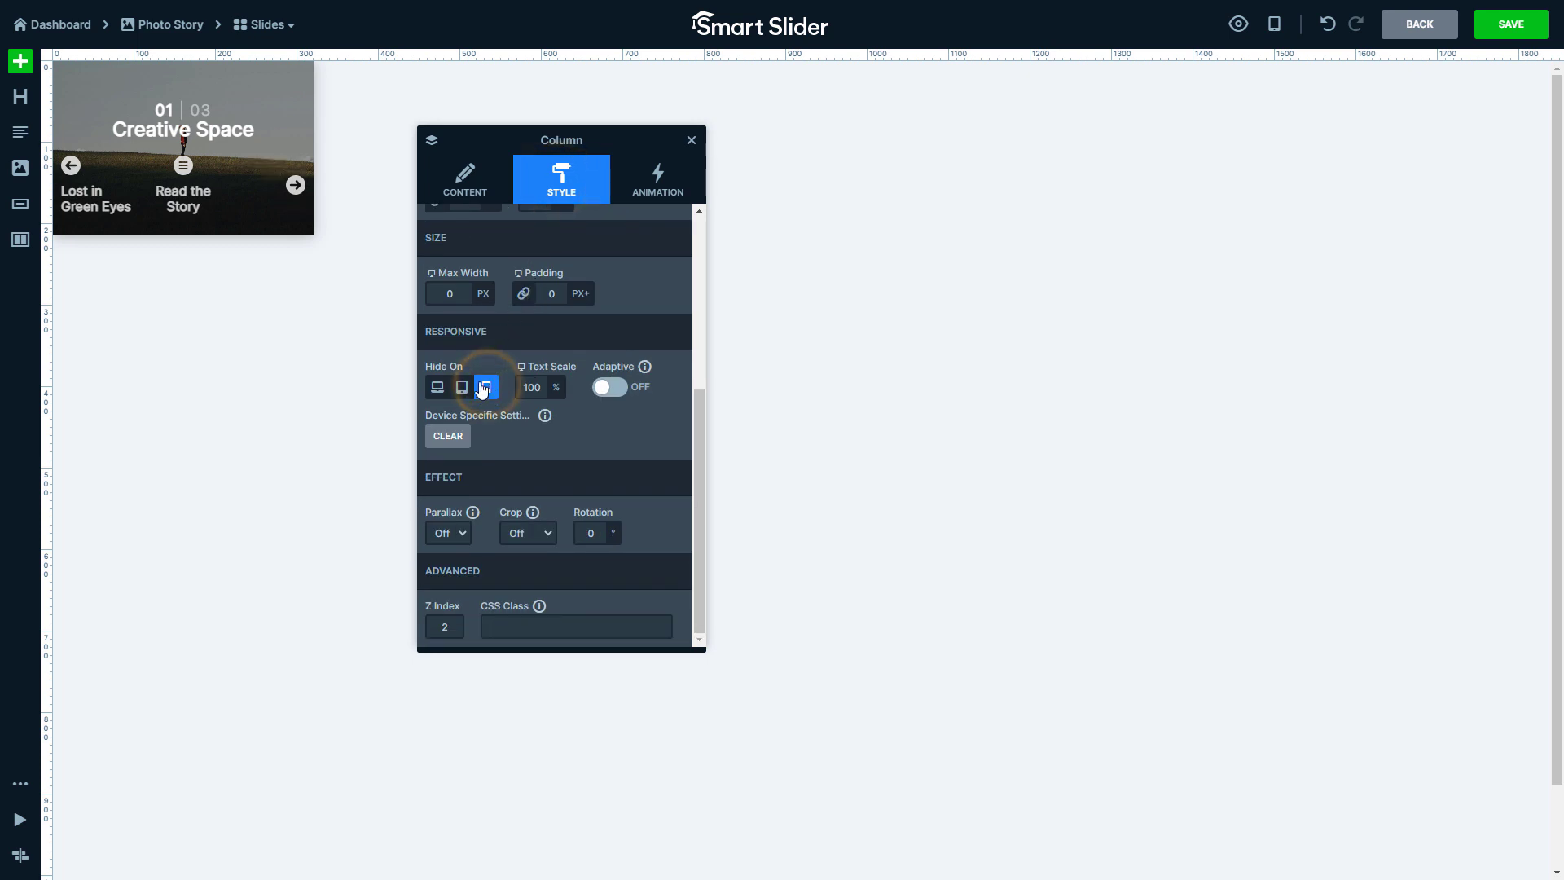
{"action": "left_click", "coordinate": [98, 209]}
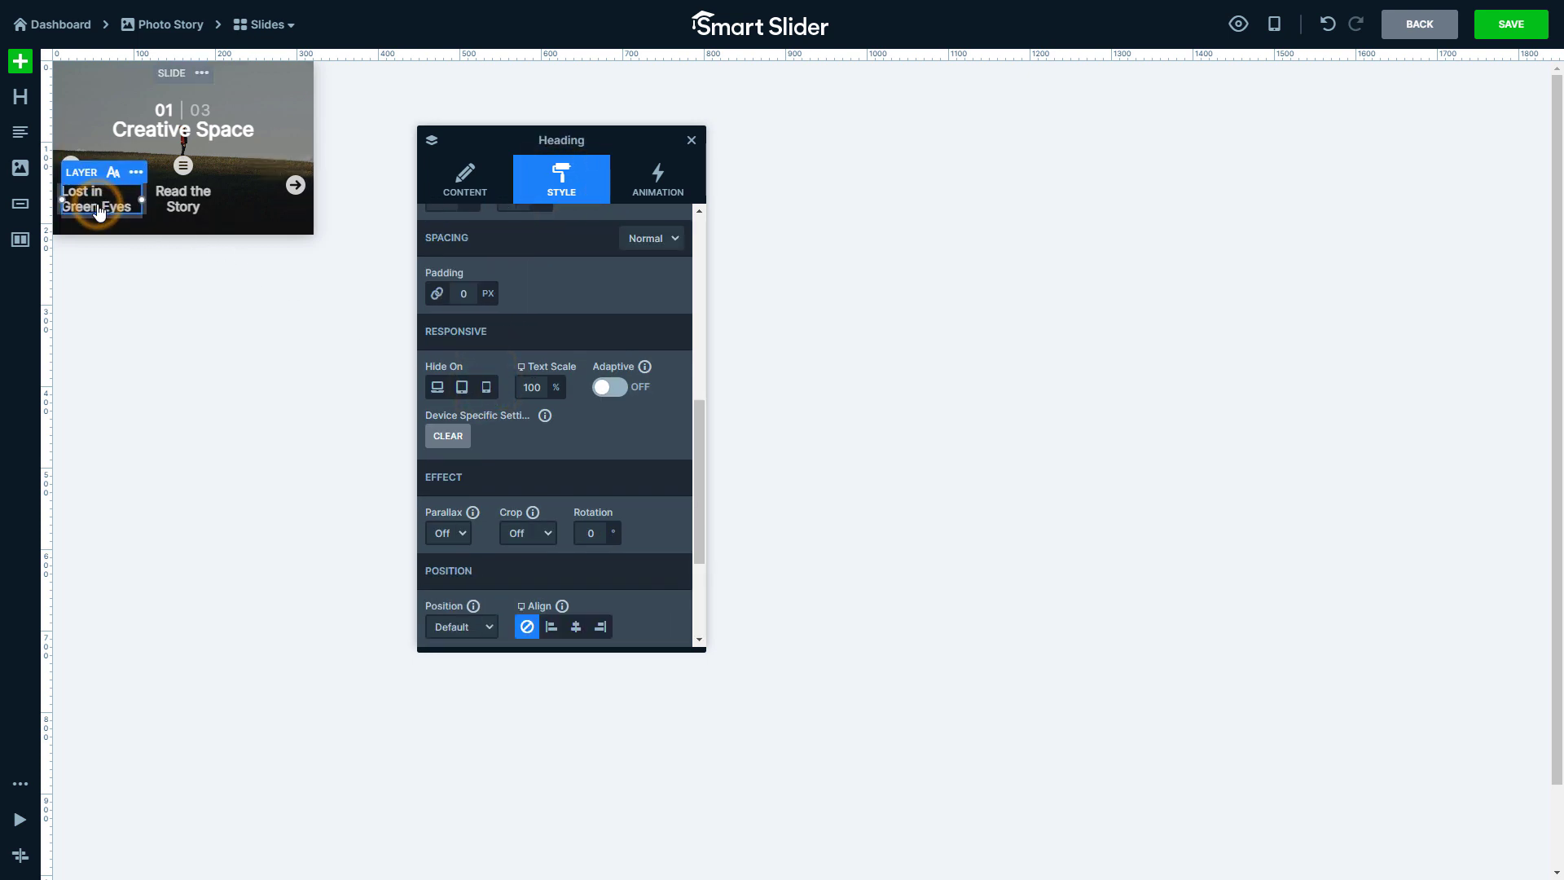
{"action": "left_click", "coordinate": [137, 177]}
{"action": "left_click", "coordinate": [175, 198]}
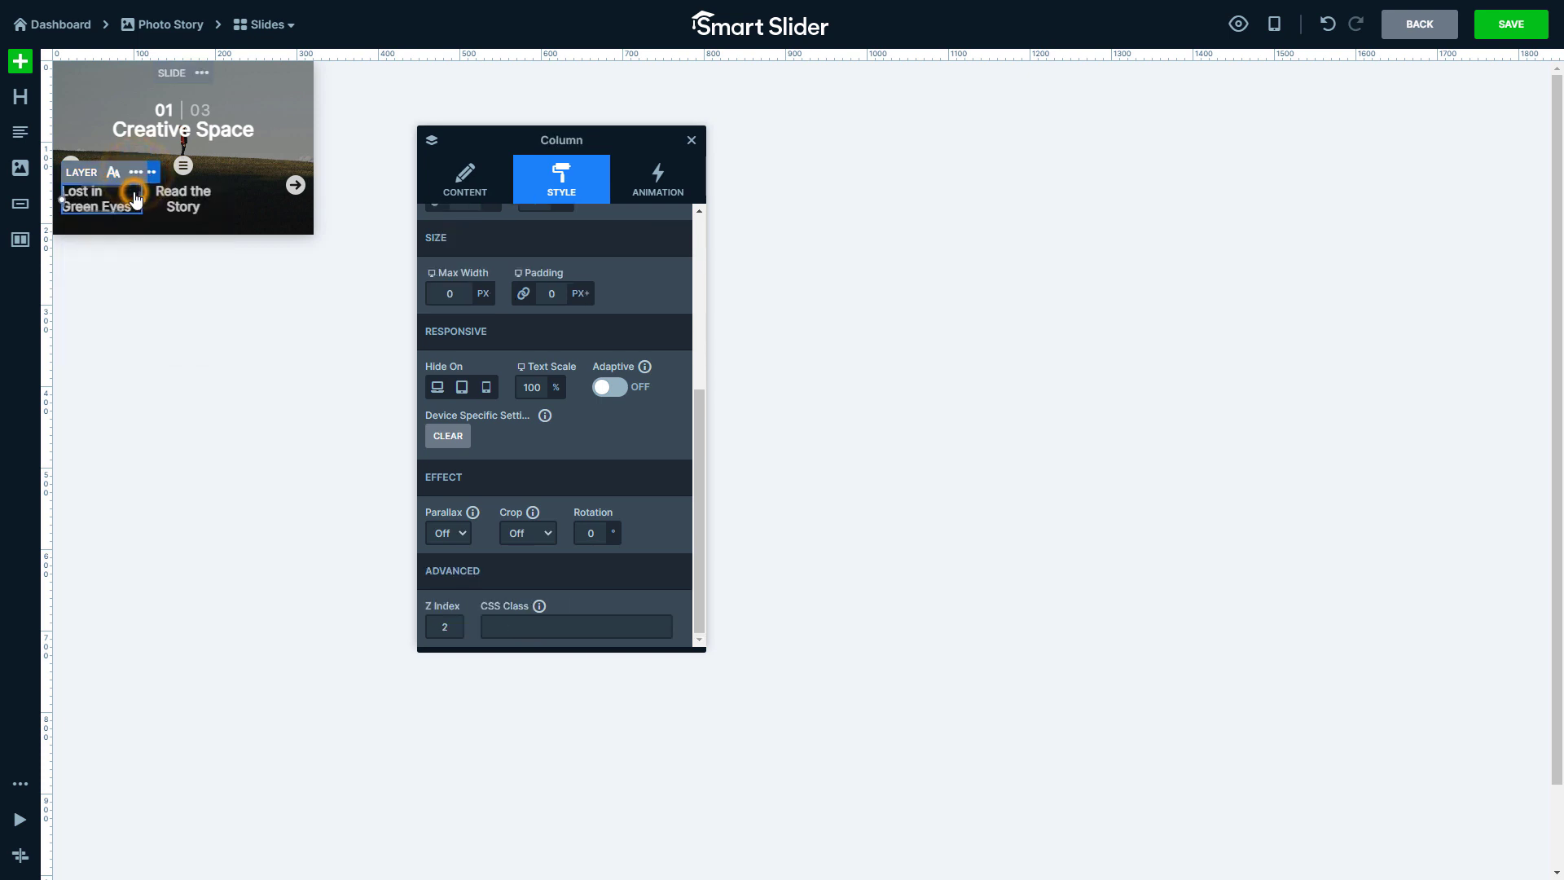
{"action": "left_click", "coordinate": [487, 387]}
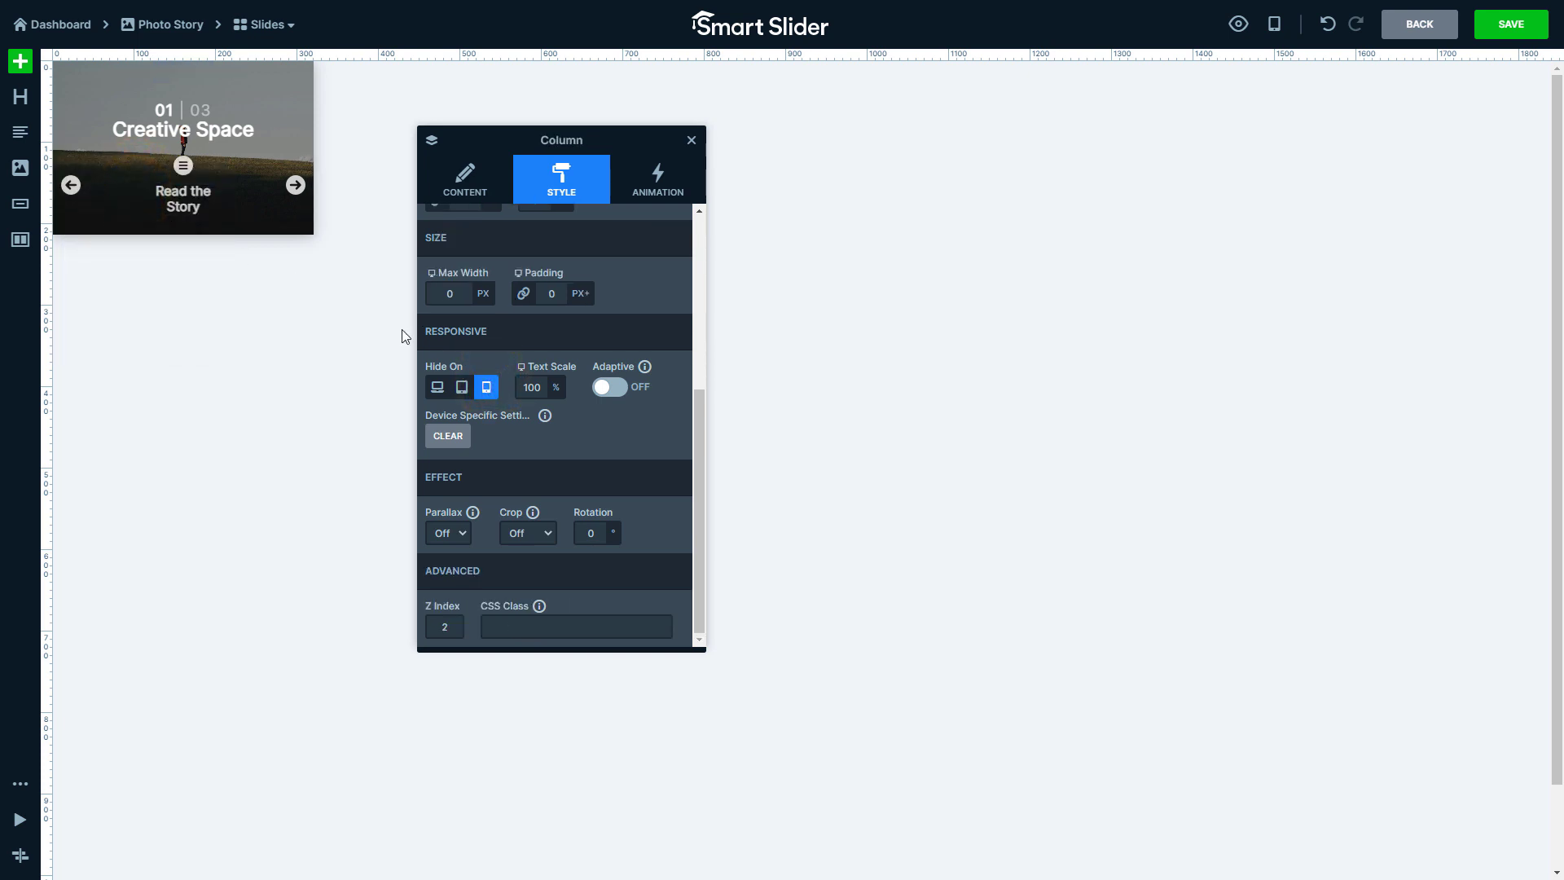
Set the navigation row to Wrap After 0, narrow the left column, and right-align the right column
{"action": "left_click", "coordinate": [217, 197]}
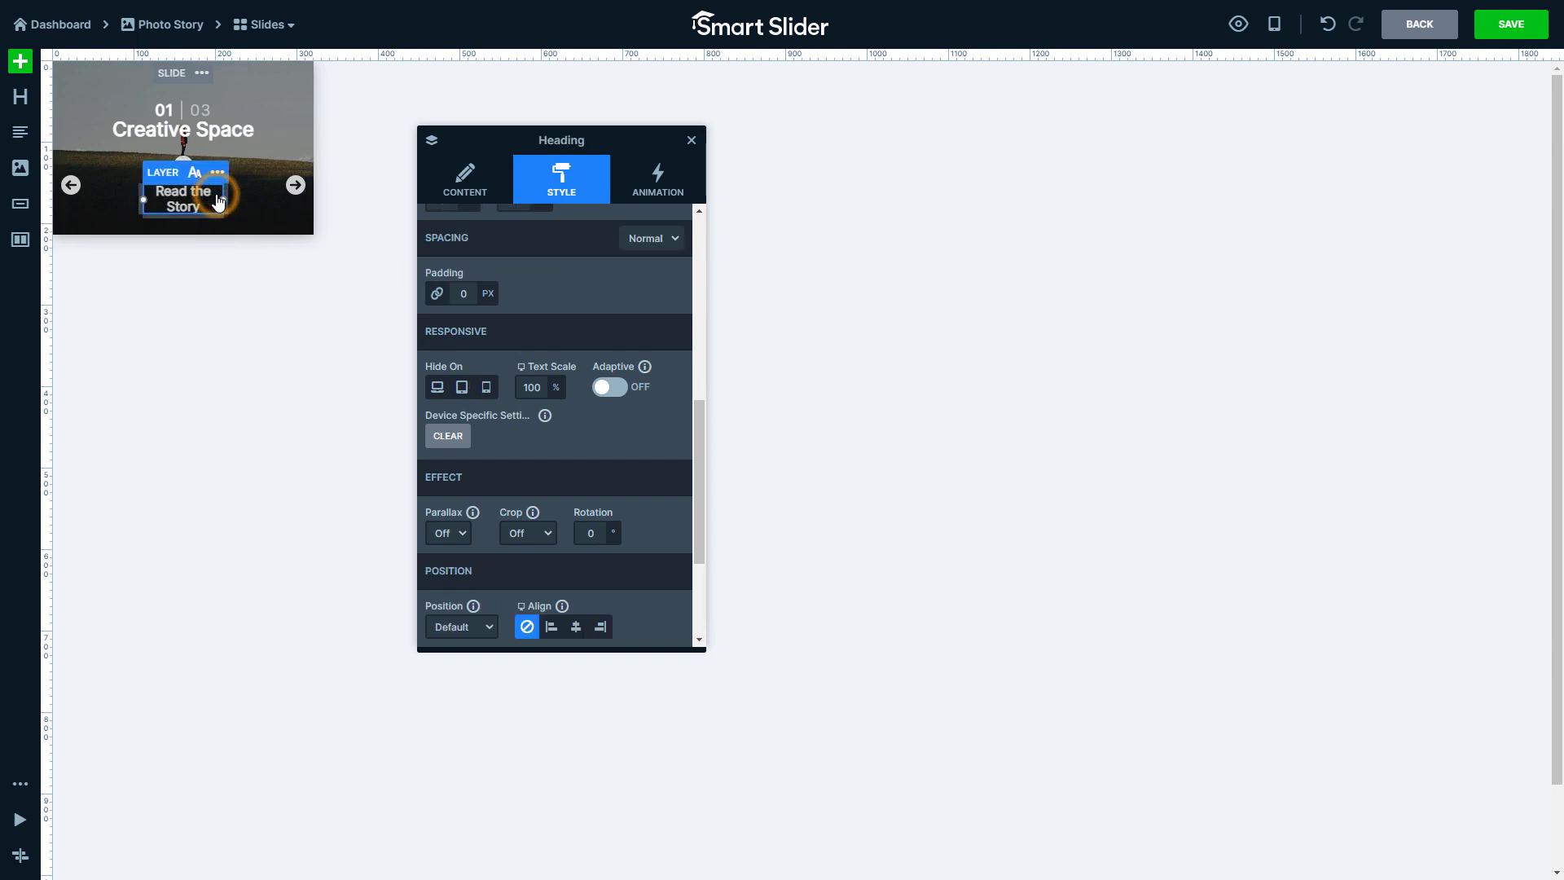
{"action": "left_click", "coordinate": [217, 173]}
{"action": "mouse_move", "coordinate": [186, 198]}
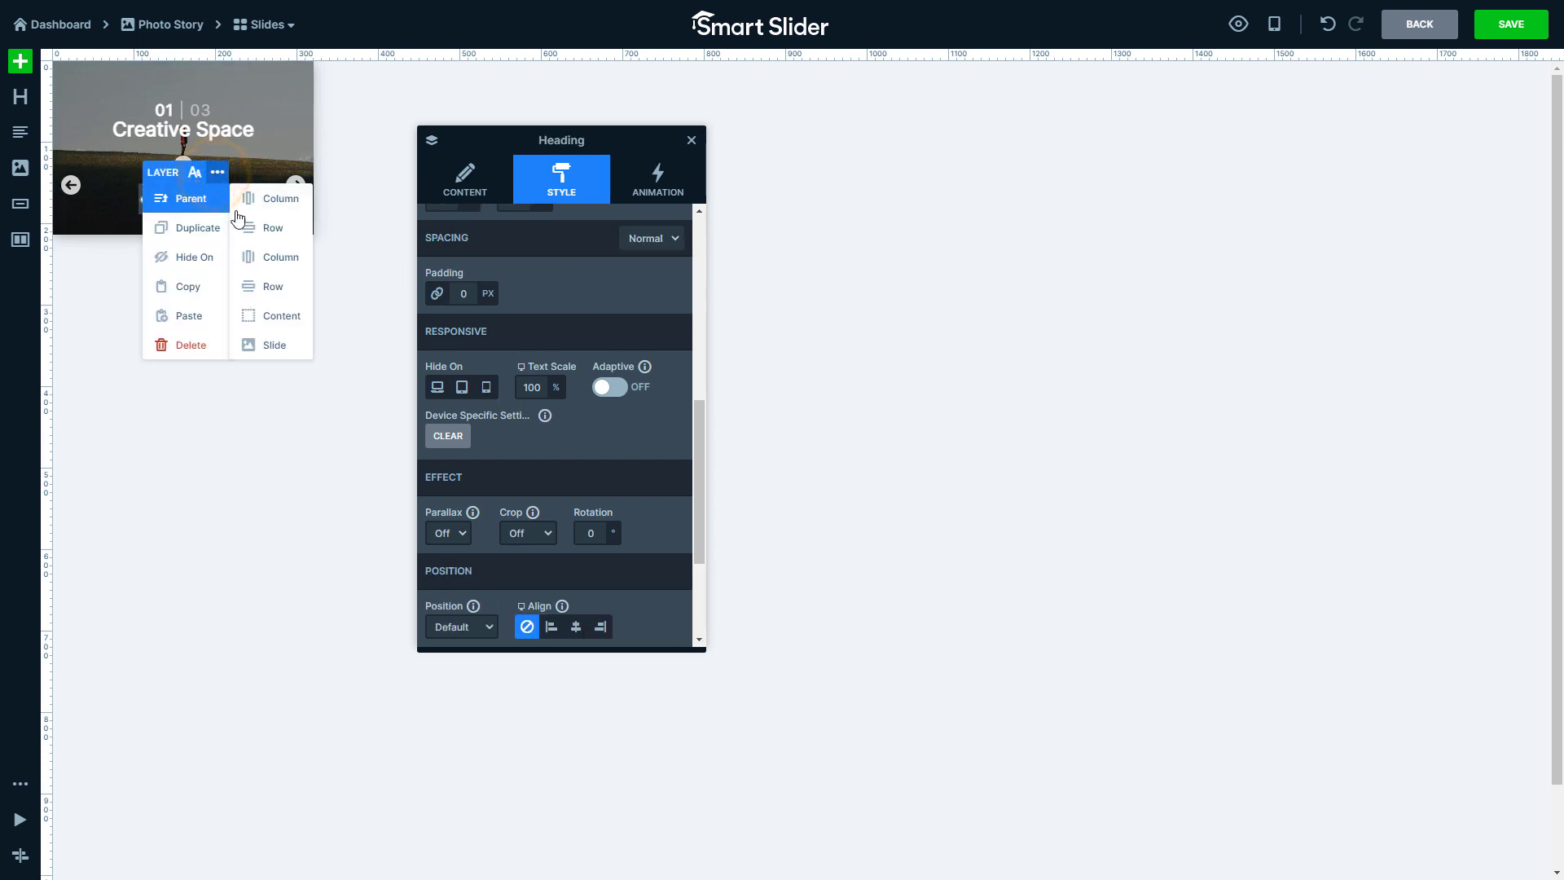
{"action": "left_click", "coordinate": [251, 226]}
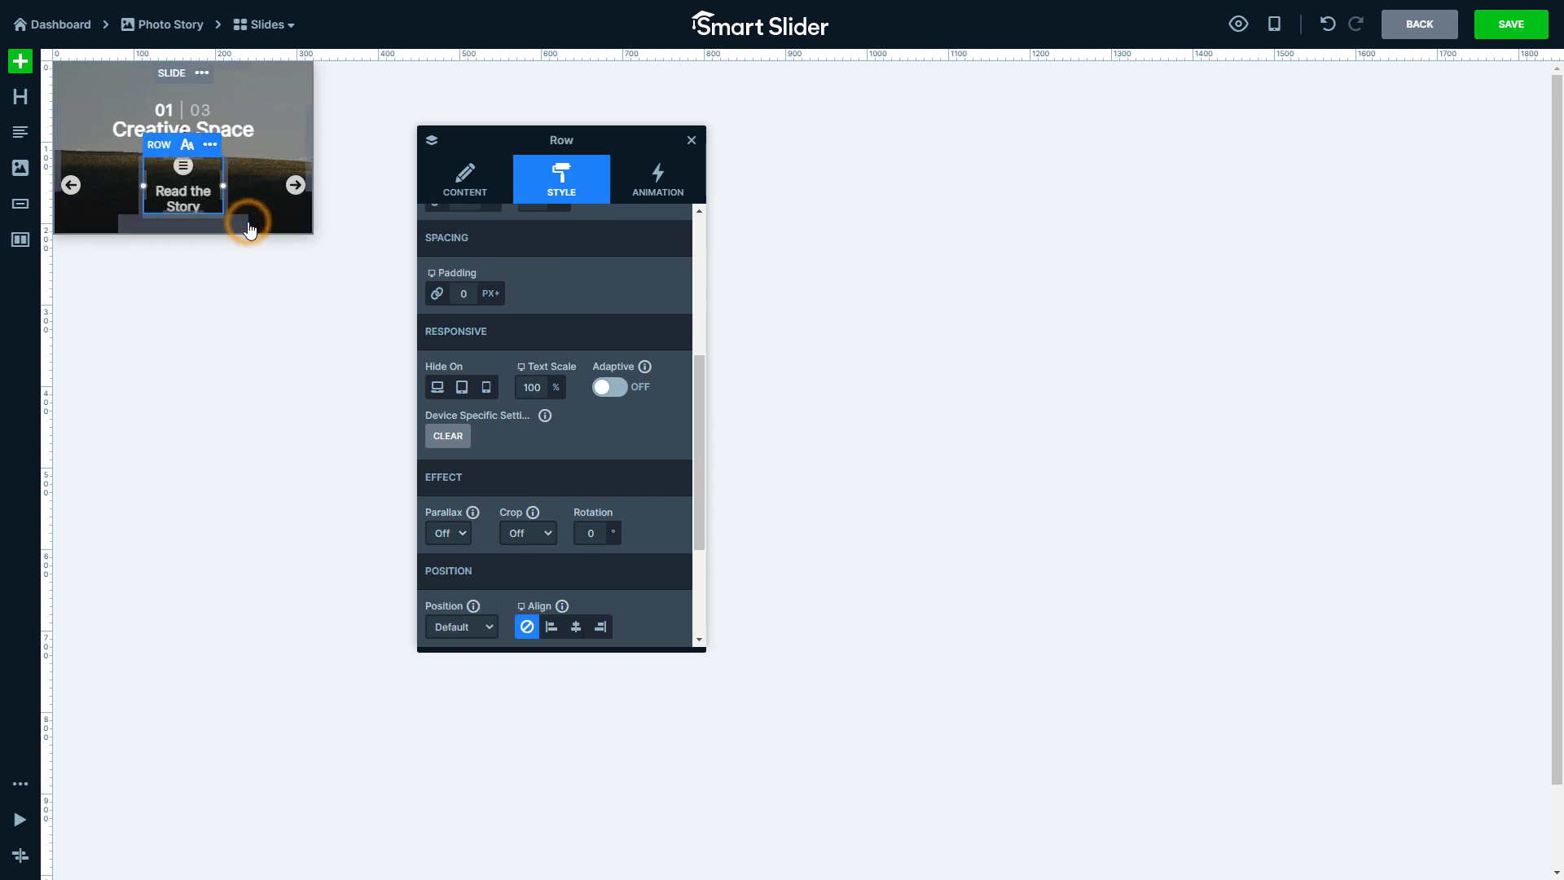
{"action": "left_click", "coordinate": [464, 181]}
{"action": "left_click", "coordinate": [441, 403]}
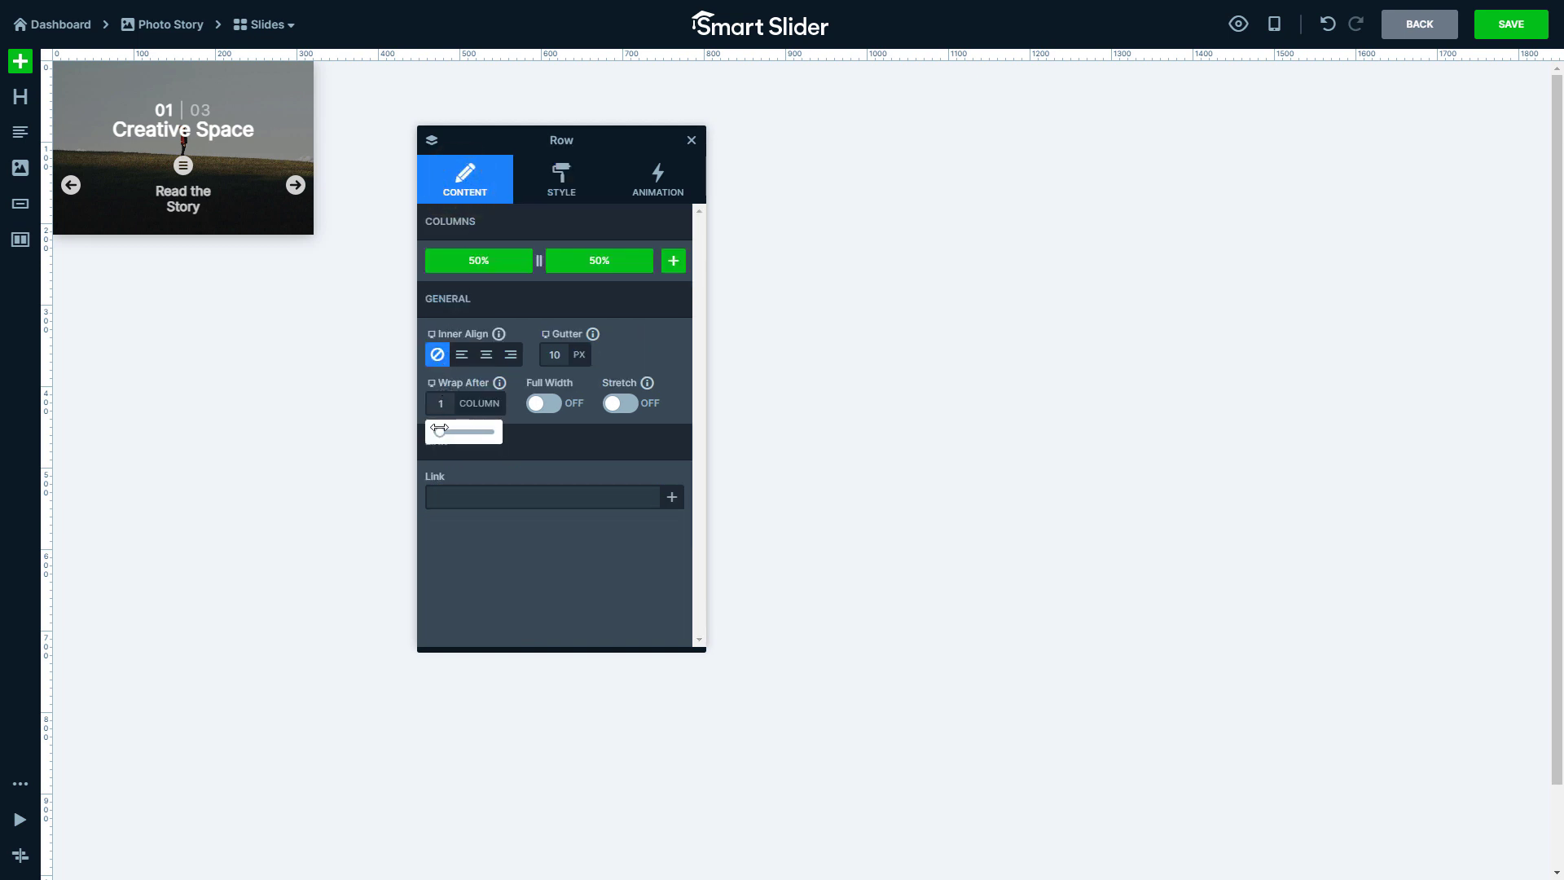
{"action": "left_click", "coordinate": [438, 428]}
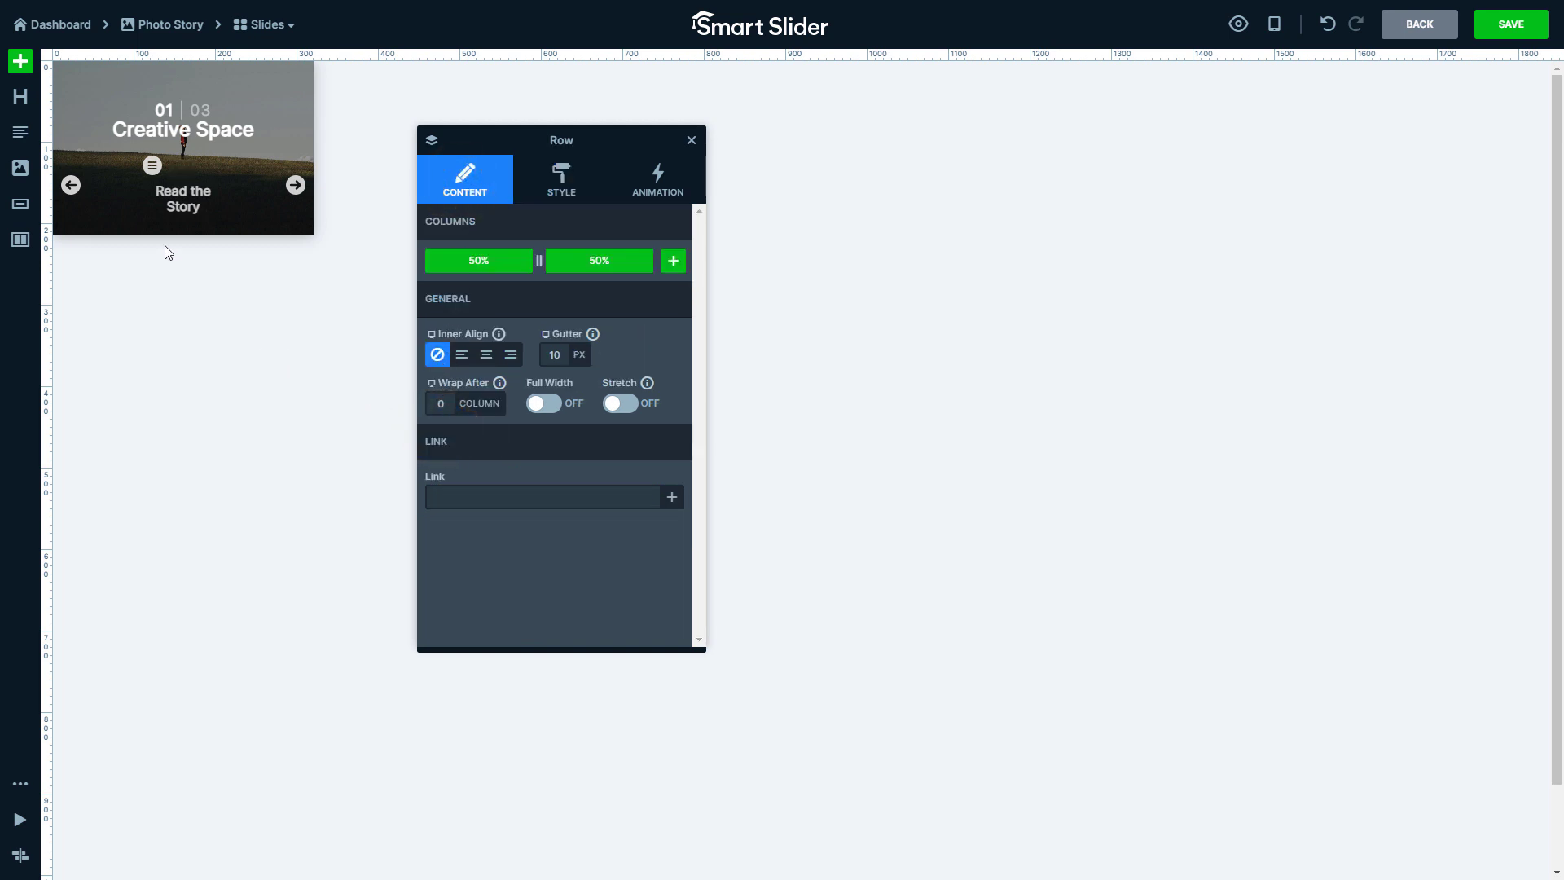
{"action": "left_click", "coordinate": [115, 195]}
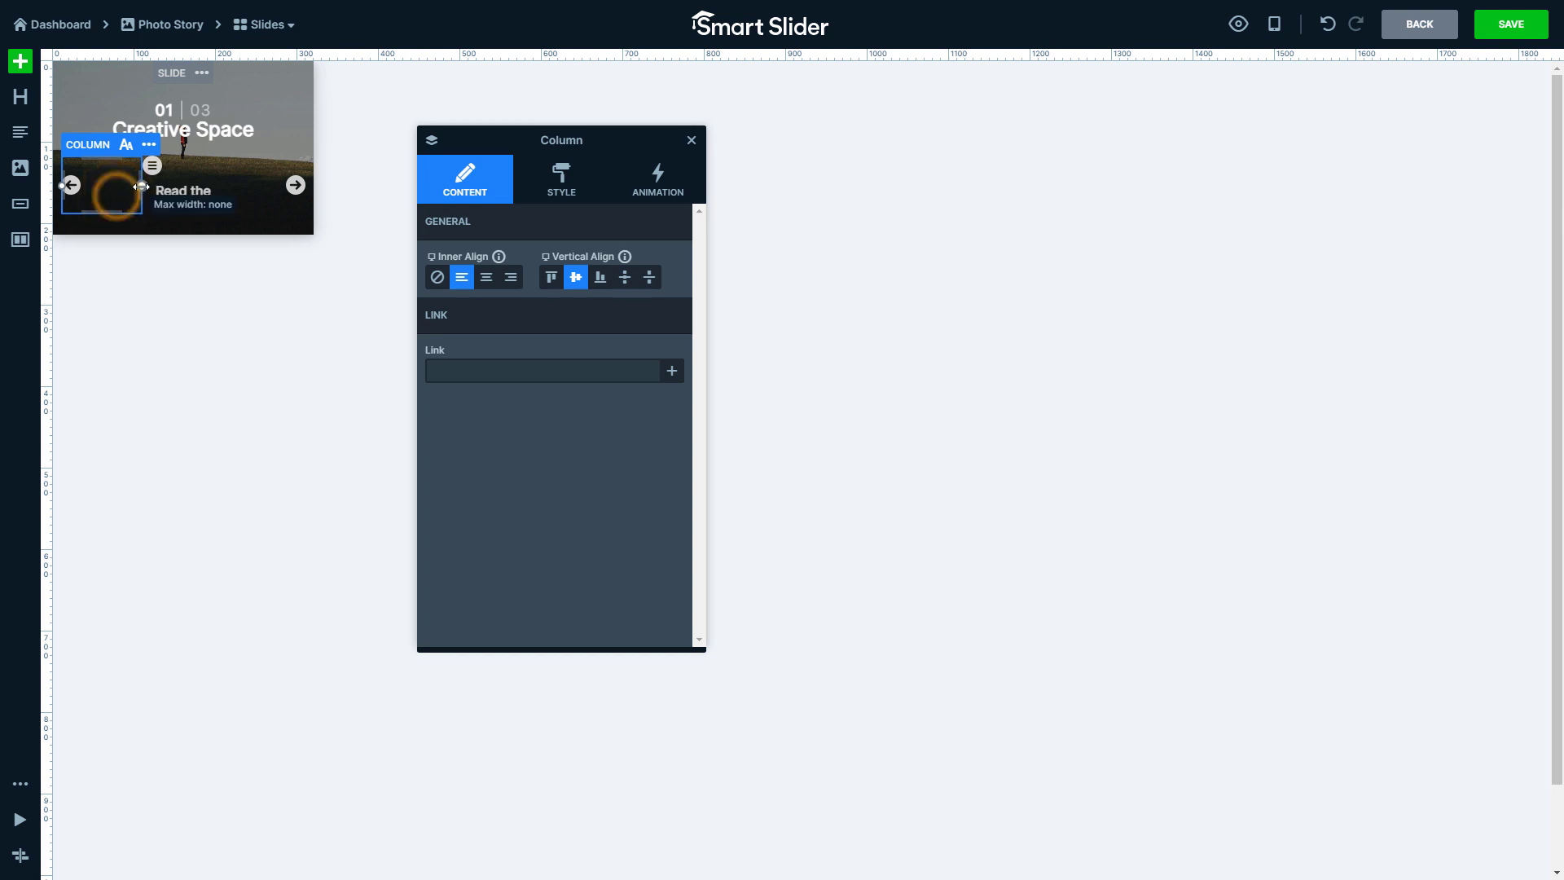
{"action": "left_click_drag", "start_coordinate": [141, 186], "coordinate": [86, 194]}
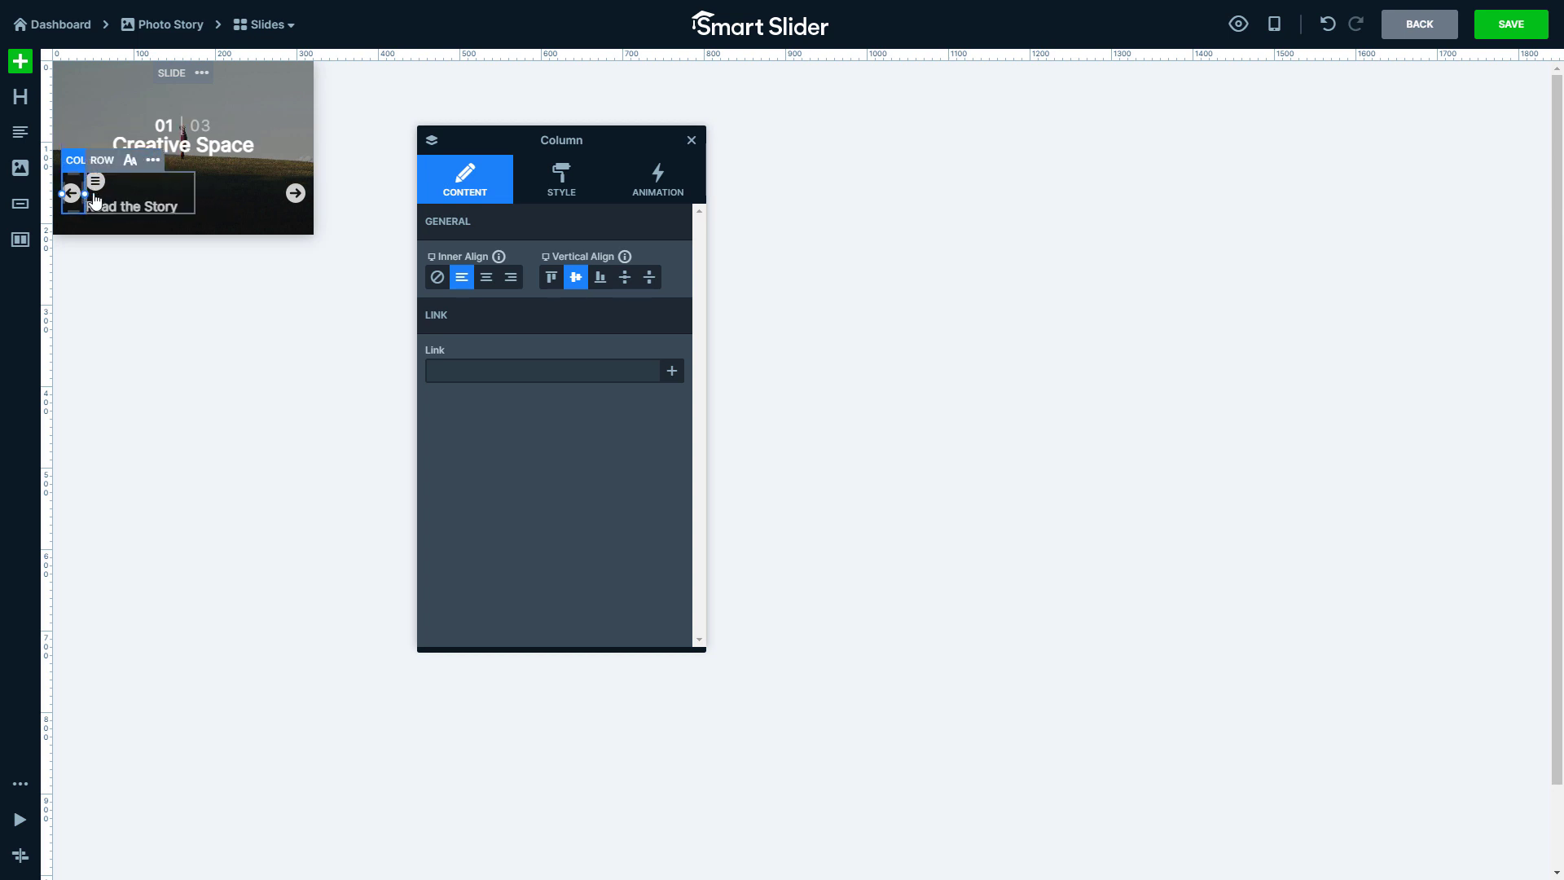
{"action": "left_click_drag", "start_coordinate": [216, 196], "coordinate": [285, 197]}
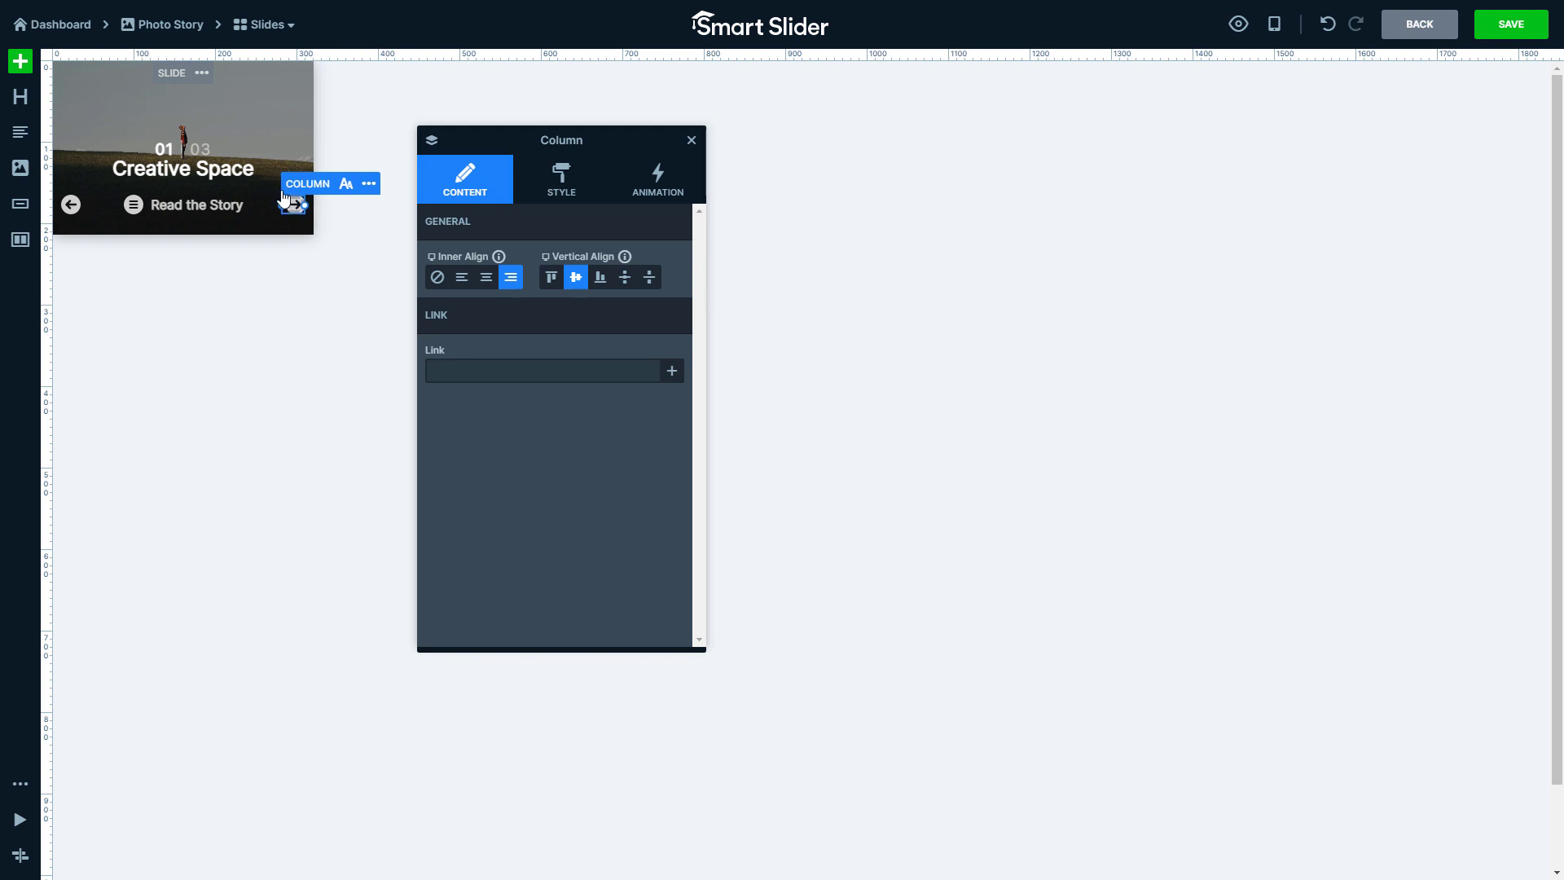
{"action": "mouse_move", "coordinate": [184, 169]}
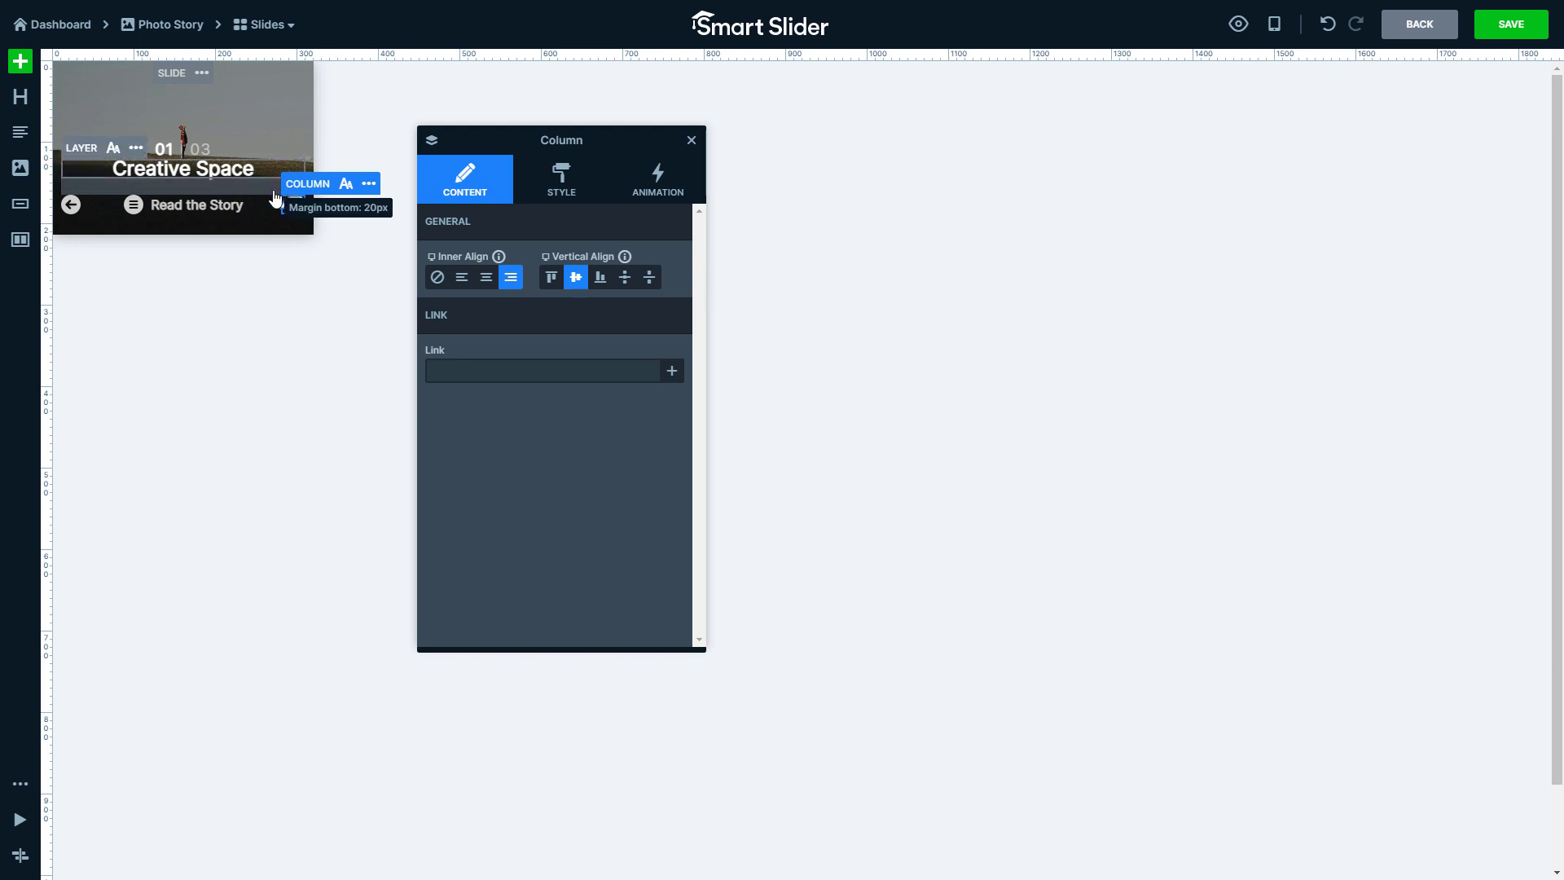
Reduce the heading's bottom margin to 15px and raise the slide's top padding to 150px
{"action": "left_click", "coordinate": [241, 182]}
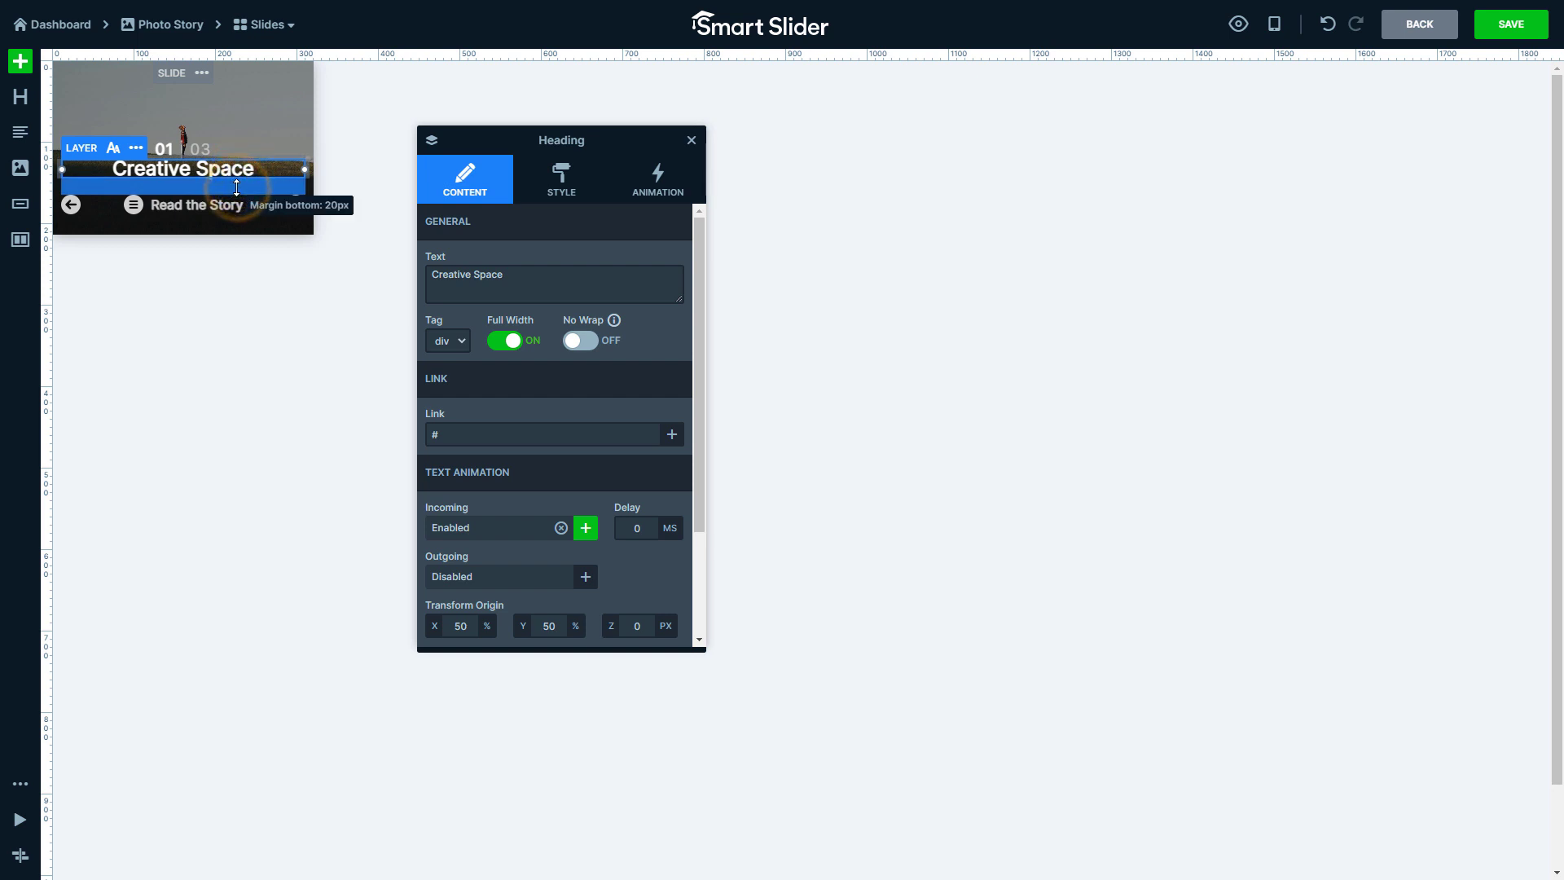
{"action": "left_click_drag", "start_coordinate": [237, 188], "coordinate": [234, 167]}
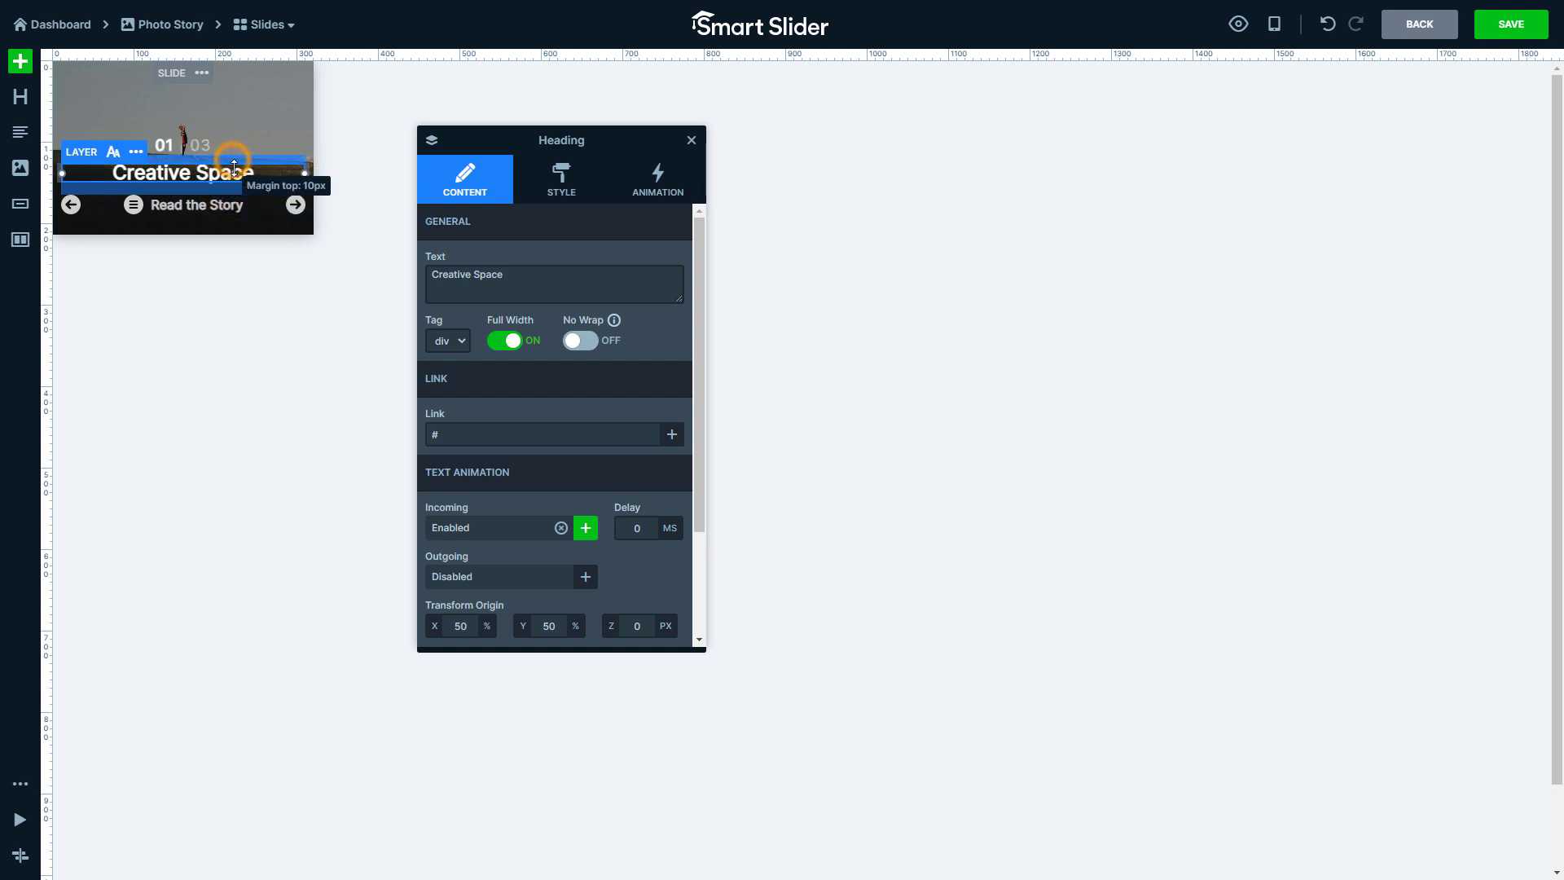
{"action": "left_click", "coordinate": [171, 73]}
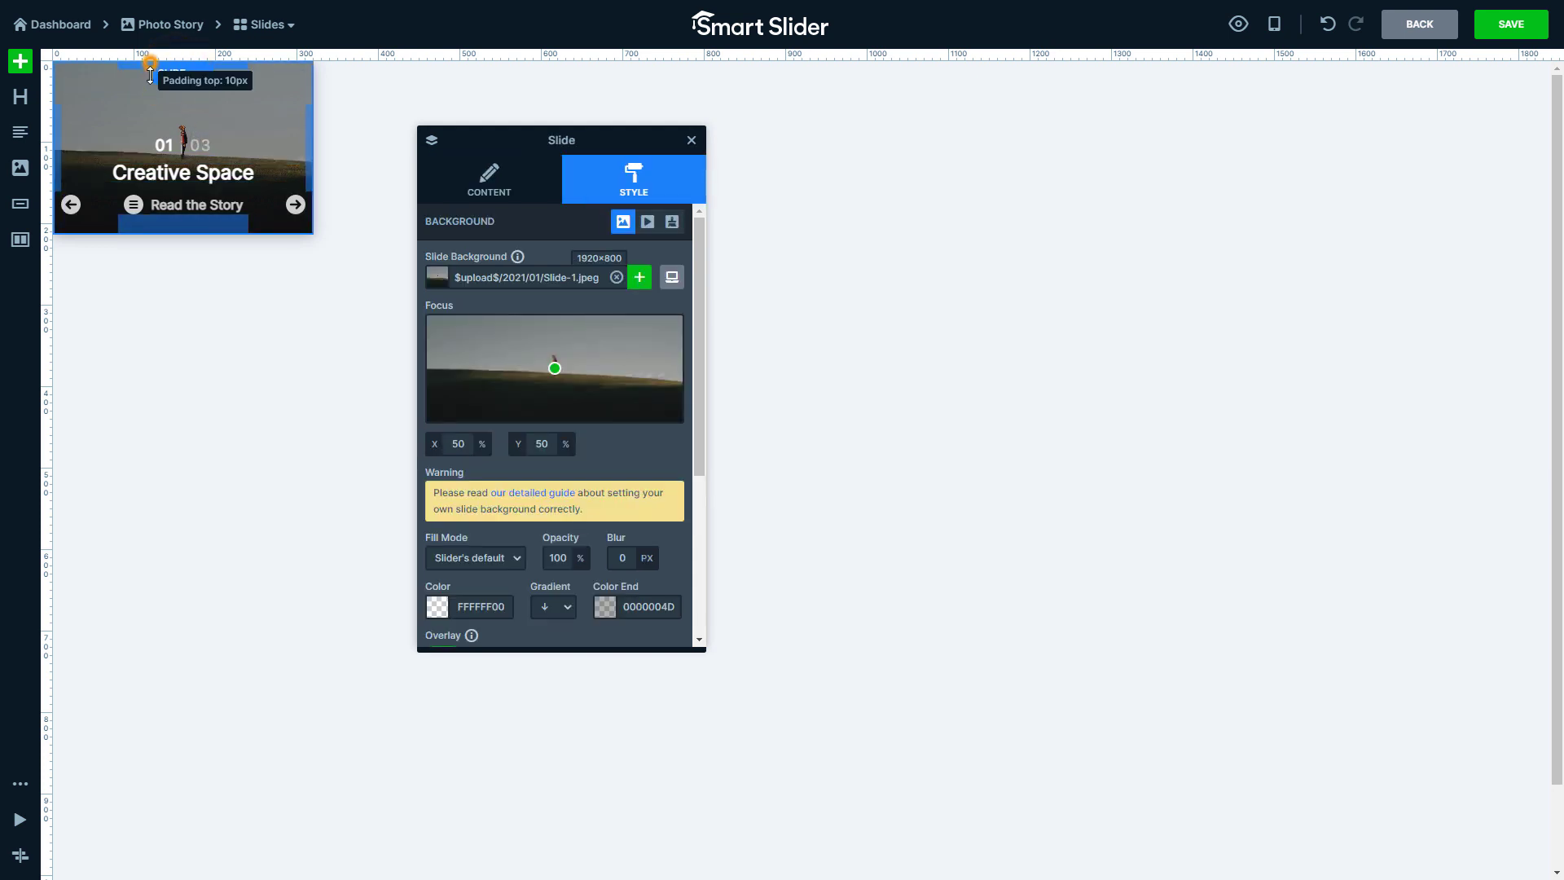
{"action": "left_click_drag", "start_coordinate": [151, 63], "coordinate": [149, 177]}
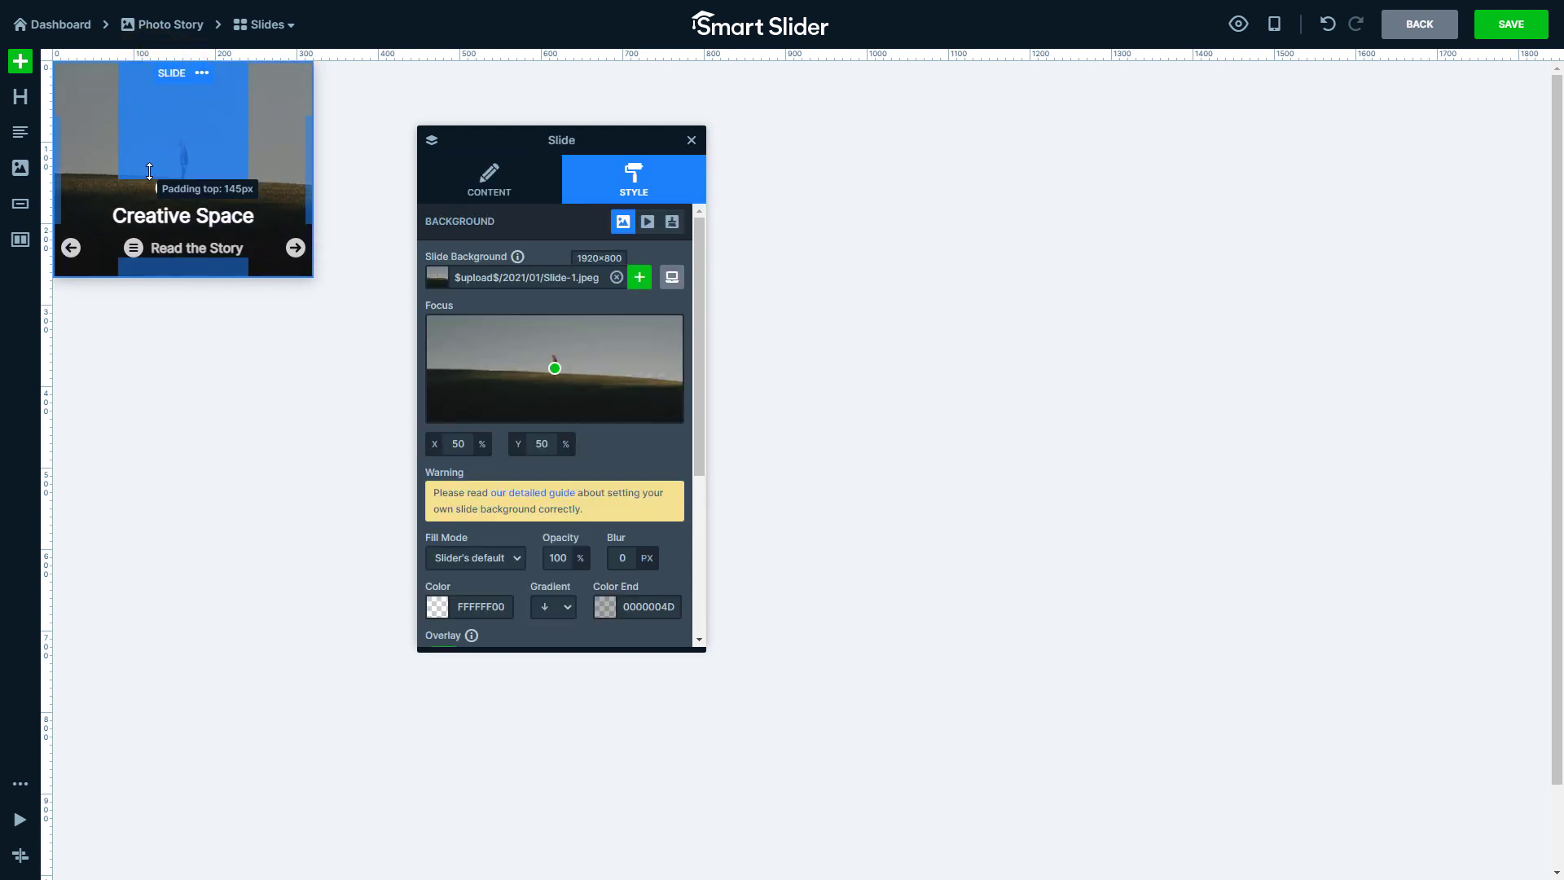
{"action": "left_click", "coordinate": [160, 266]}
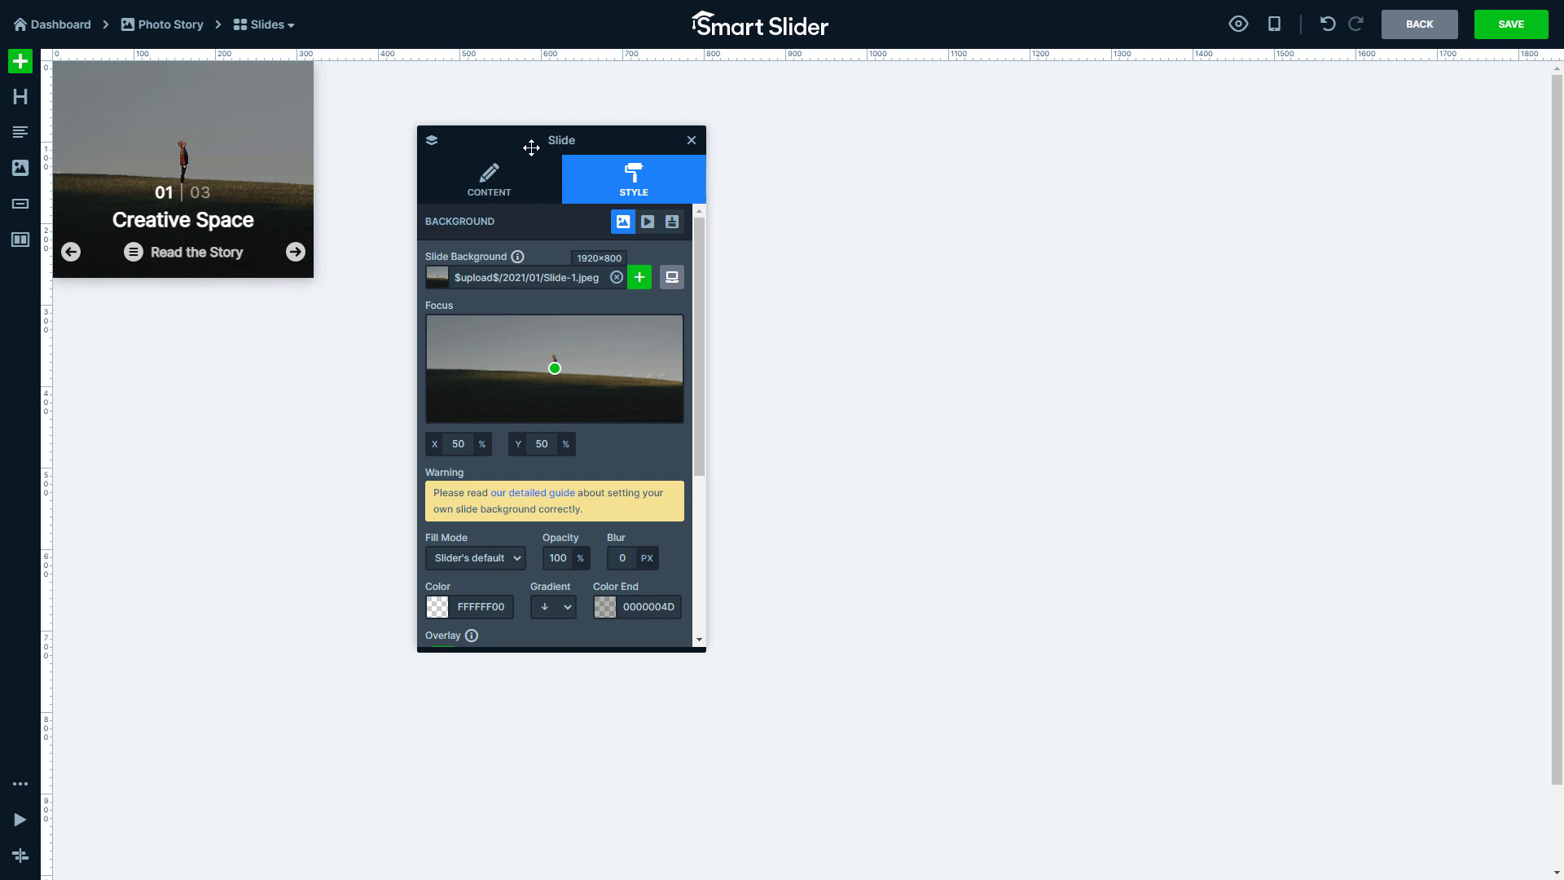
{"action": "left_click_drag", "start_coordinate": [531, 147], "coordinate": [1191, 91]}
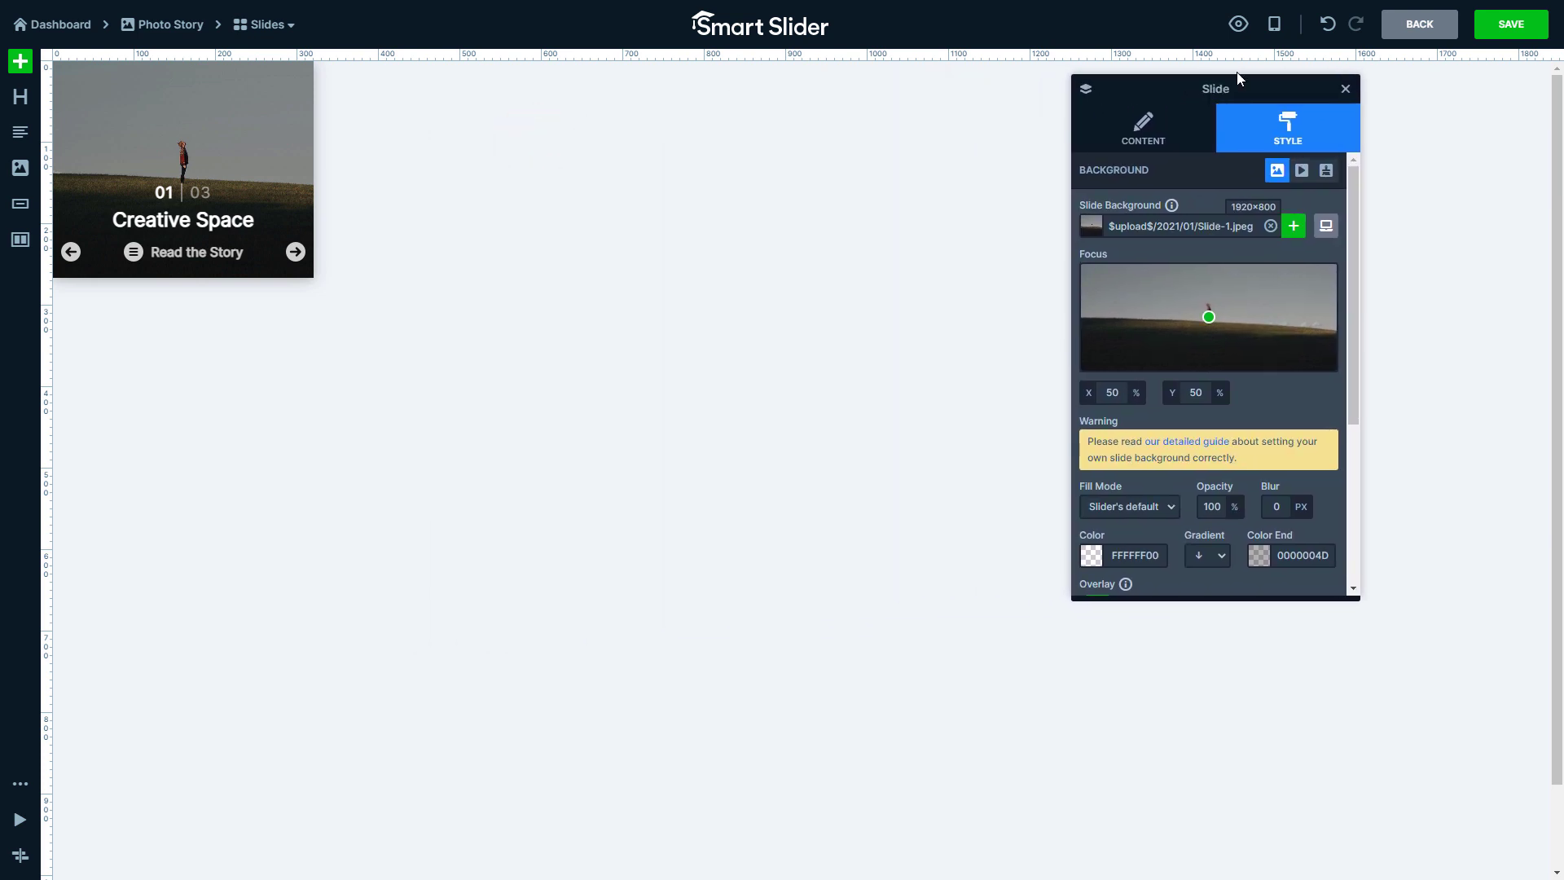
Switch the canvas to desktop layout, then preview the slide at Tablet and Mobile S sizes
{"action": "left_click", "coordinate": [1274, 24]}
{"action": "left_click", "coordinate": [1343, 58]}
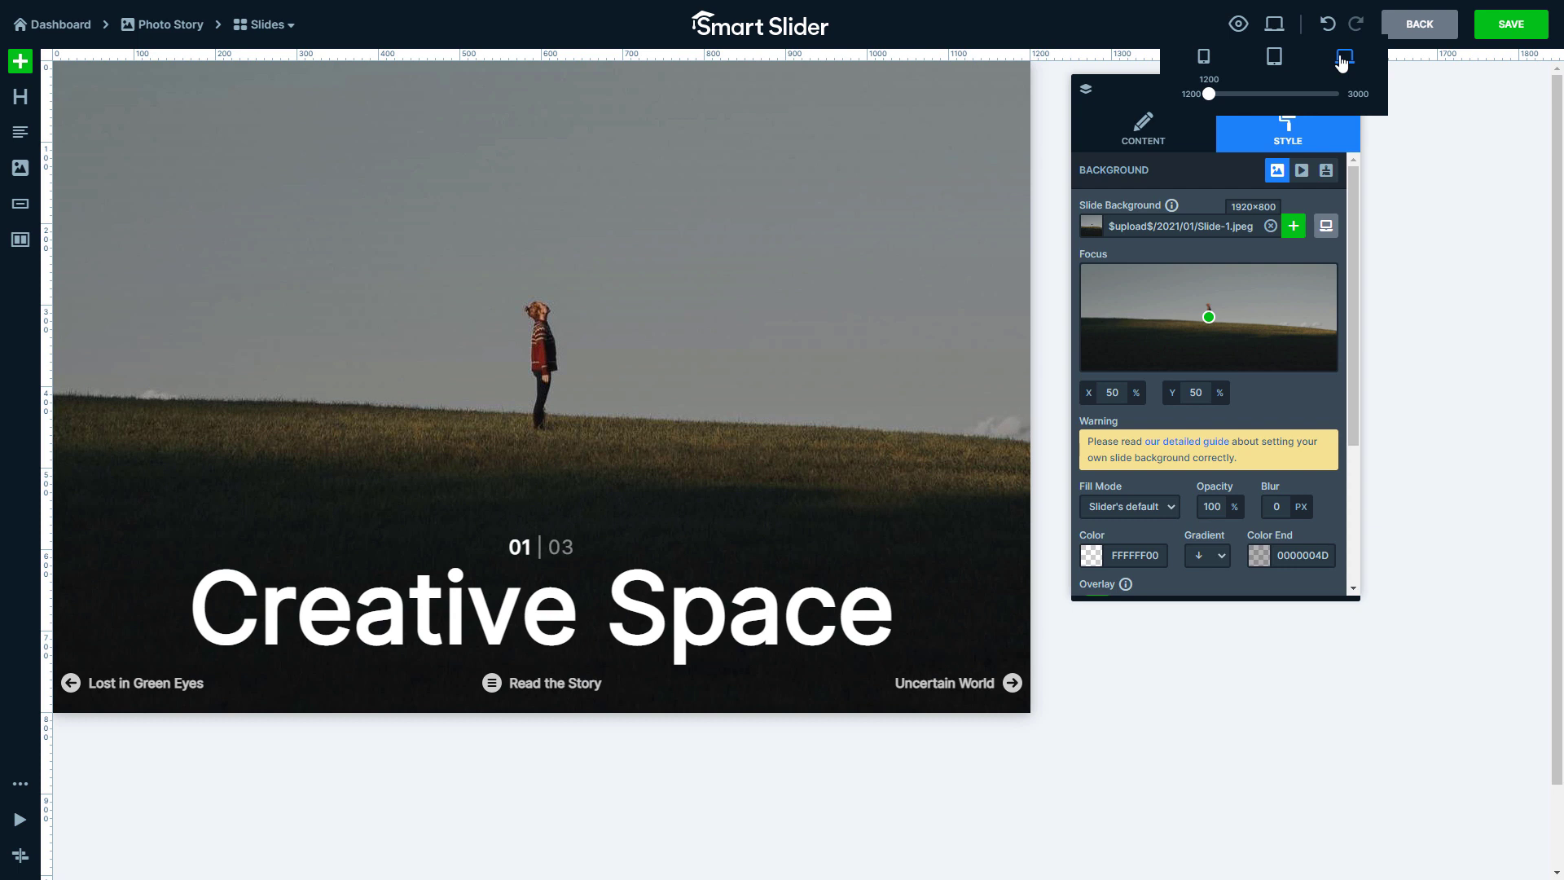
{"action": "left_click", "coordinate": [1239, 29]}
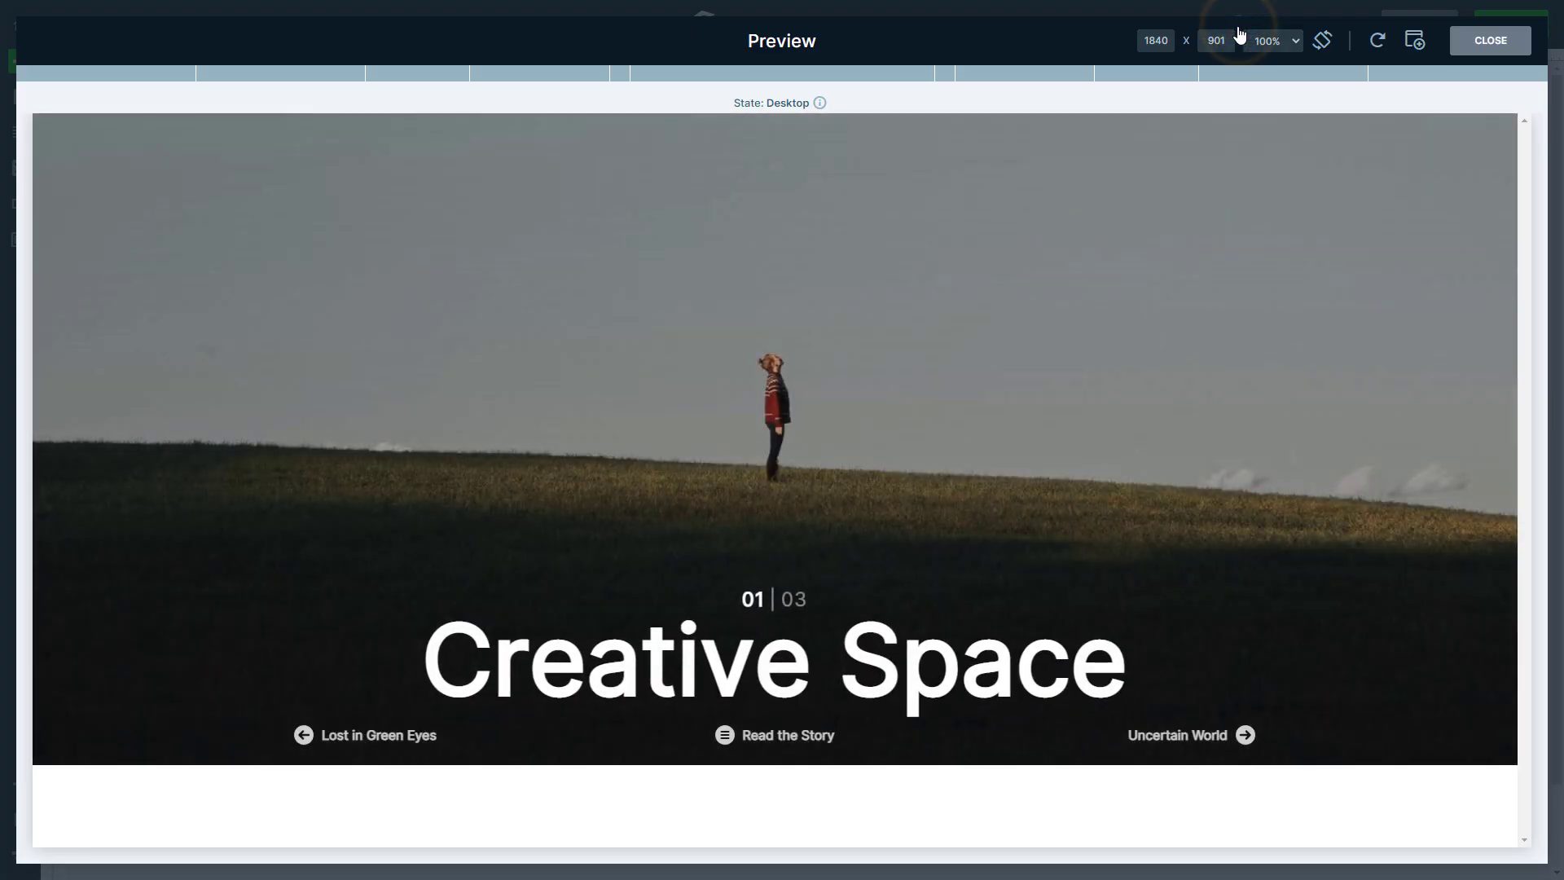
{"action": "left_click", "coordinate": [1033, 73]}
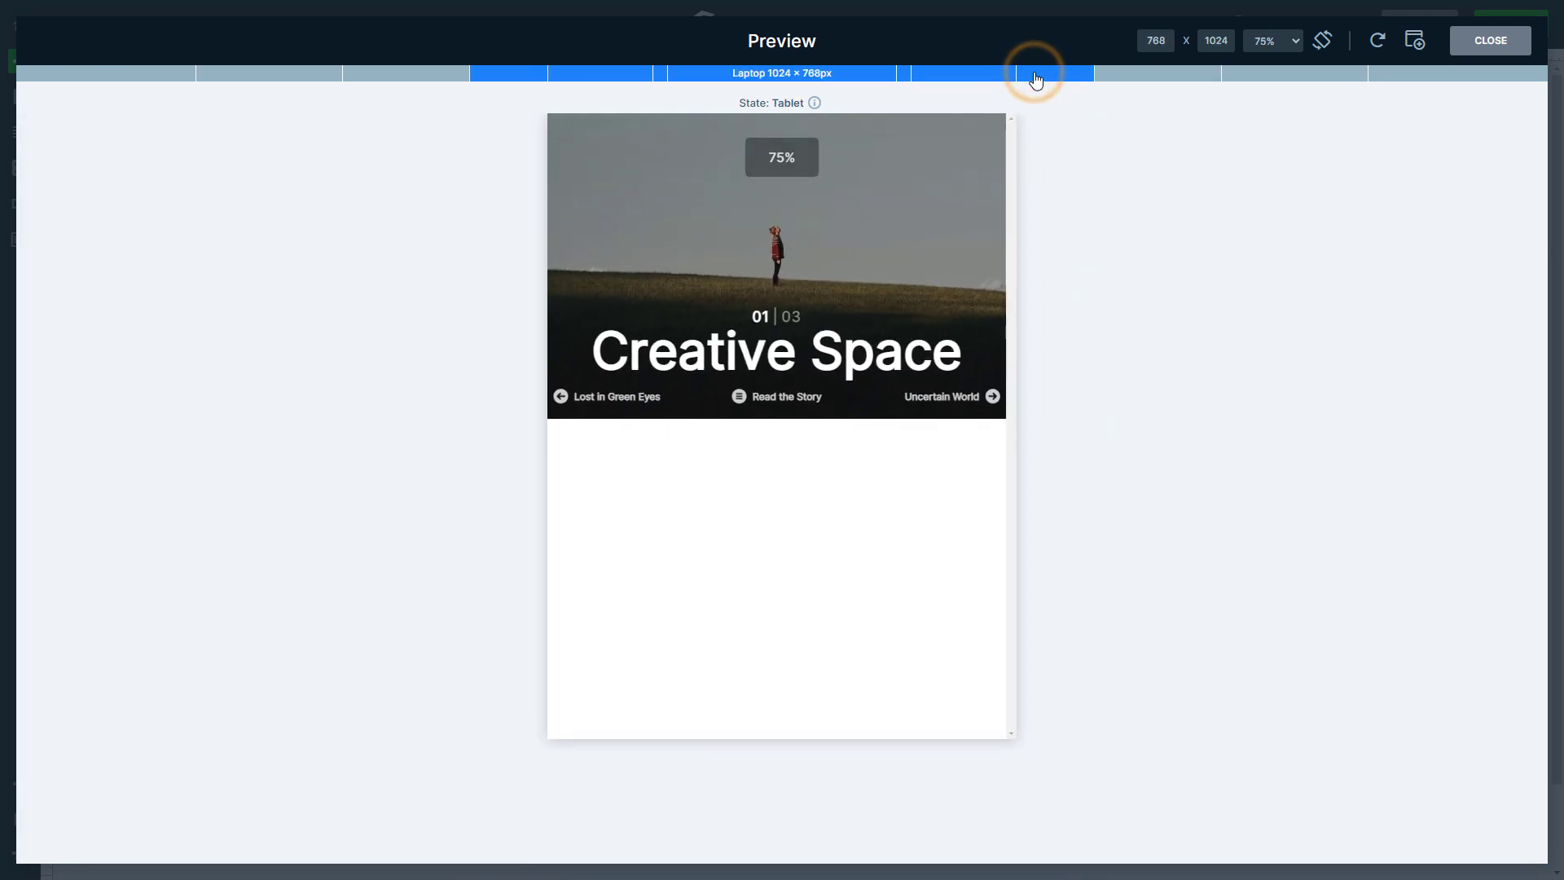
{"action": "left_click", "coordinate": [813, 78]}
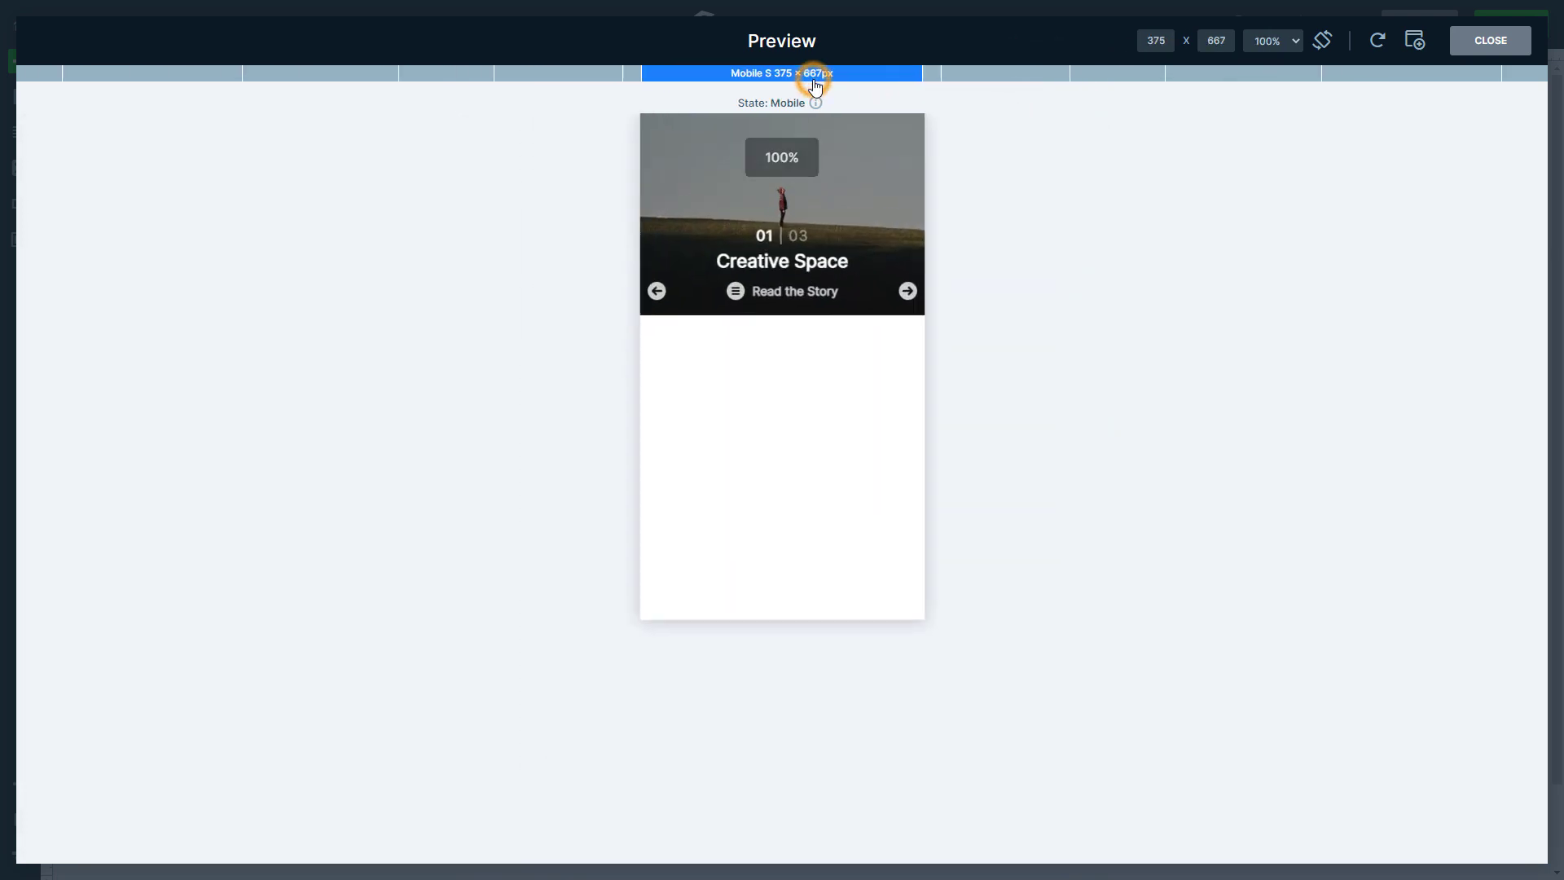
{"action": "left_click", "coordinate": [1476, 44]}
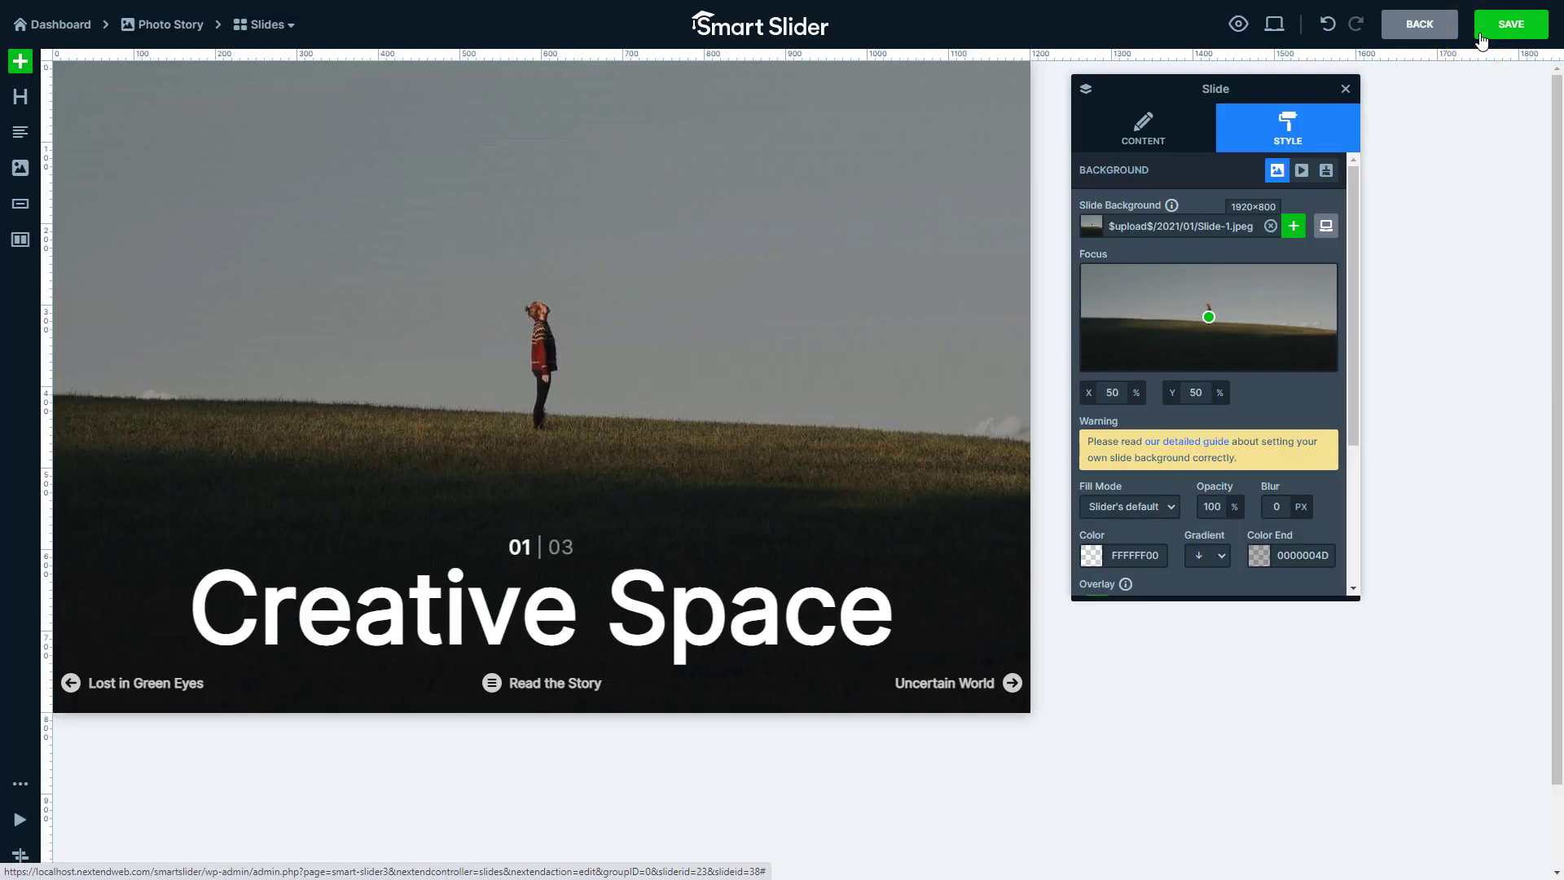
Save Slide 1 and duplicate it from its slide menu
{"action": "left_click", "coordinate": [1480, 36]}
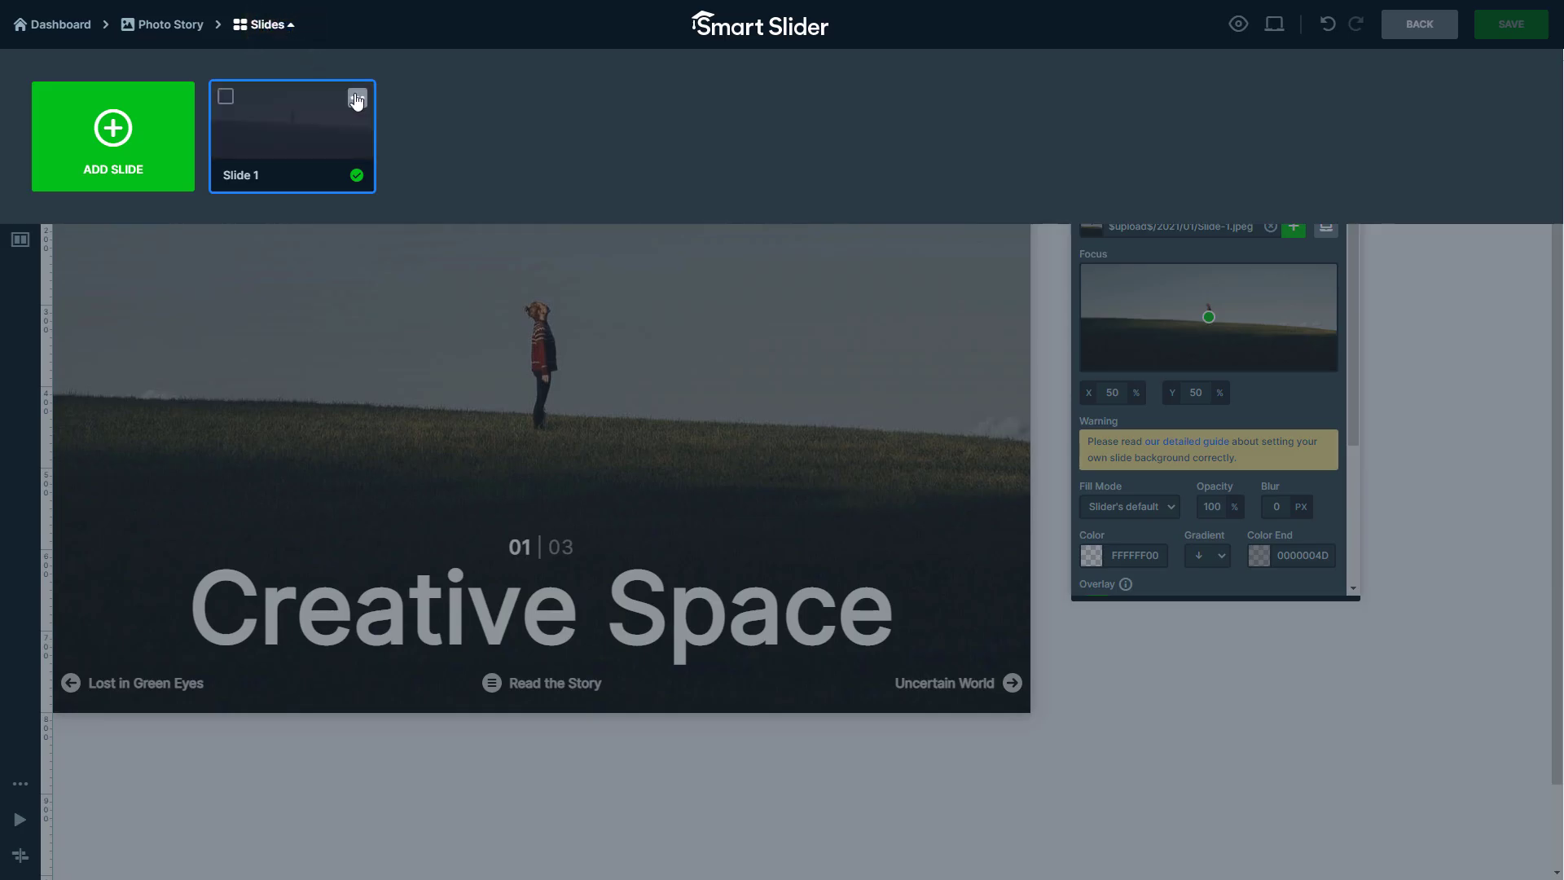
{"action": "left_click", "coordinate": [356, 97]}
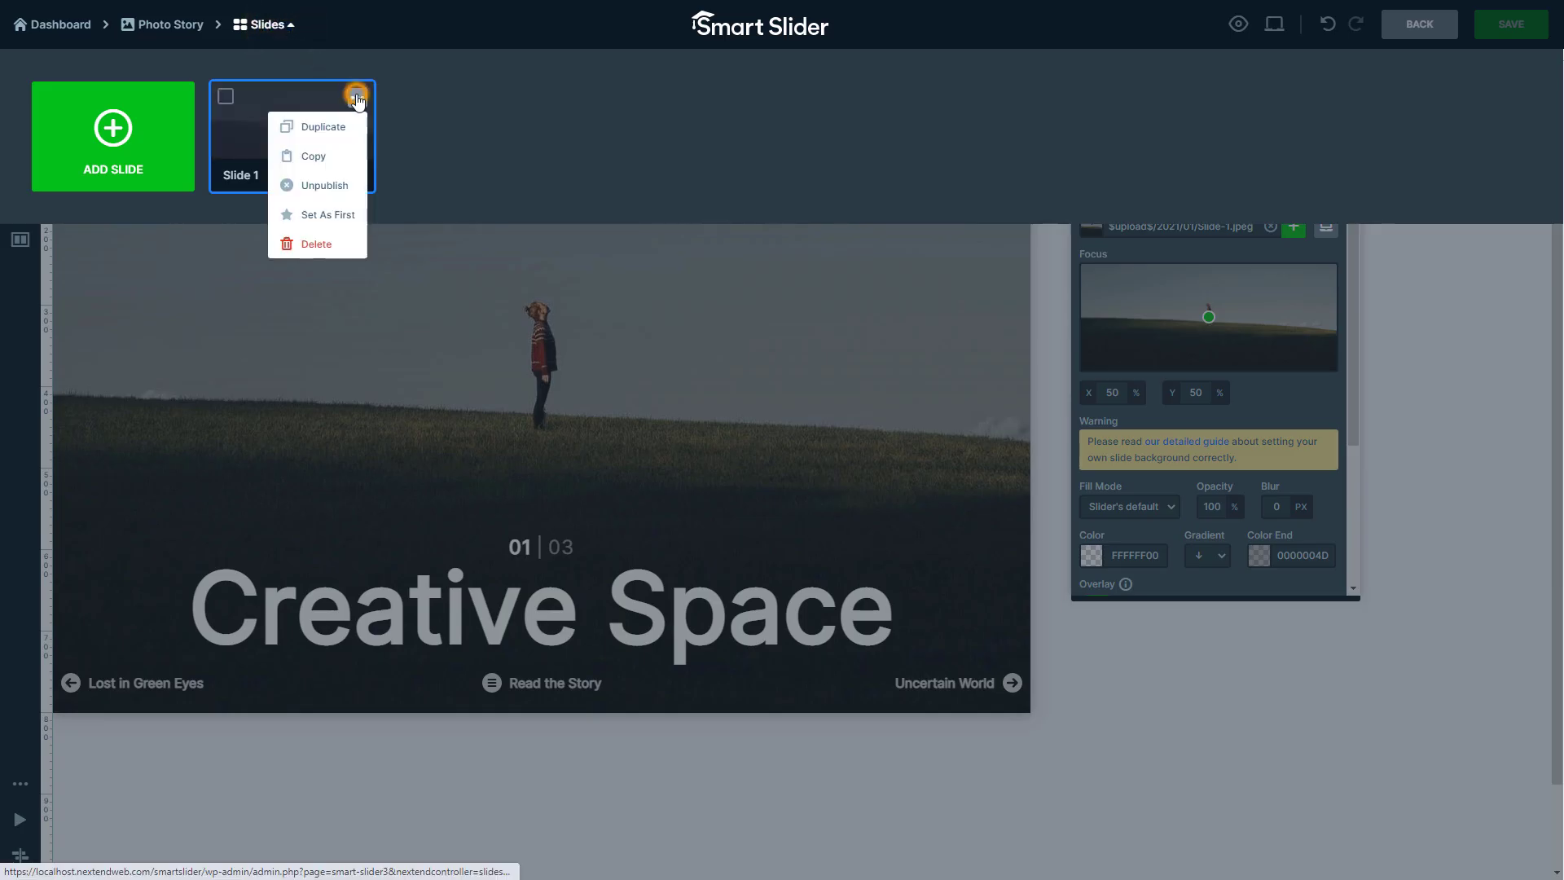
{"action": "left_click", "coordinate": [334, 126]}
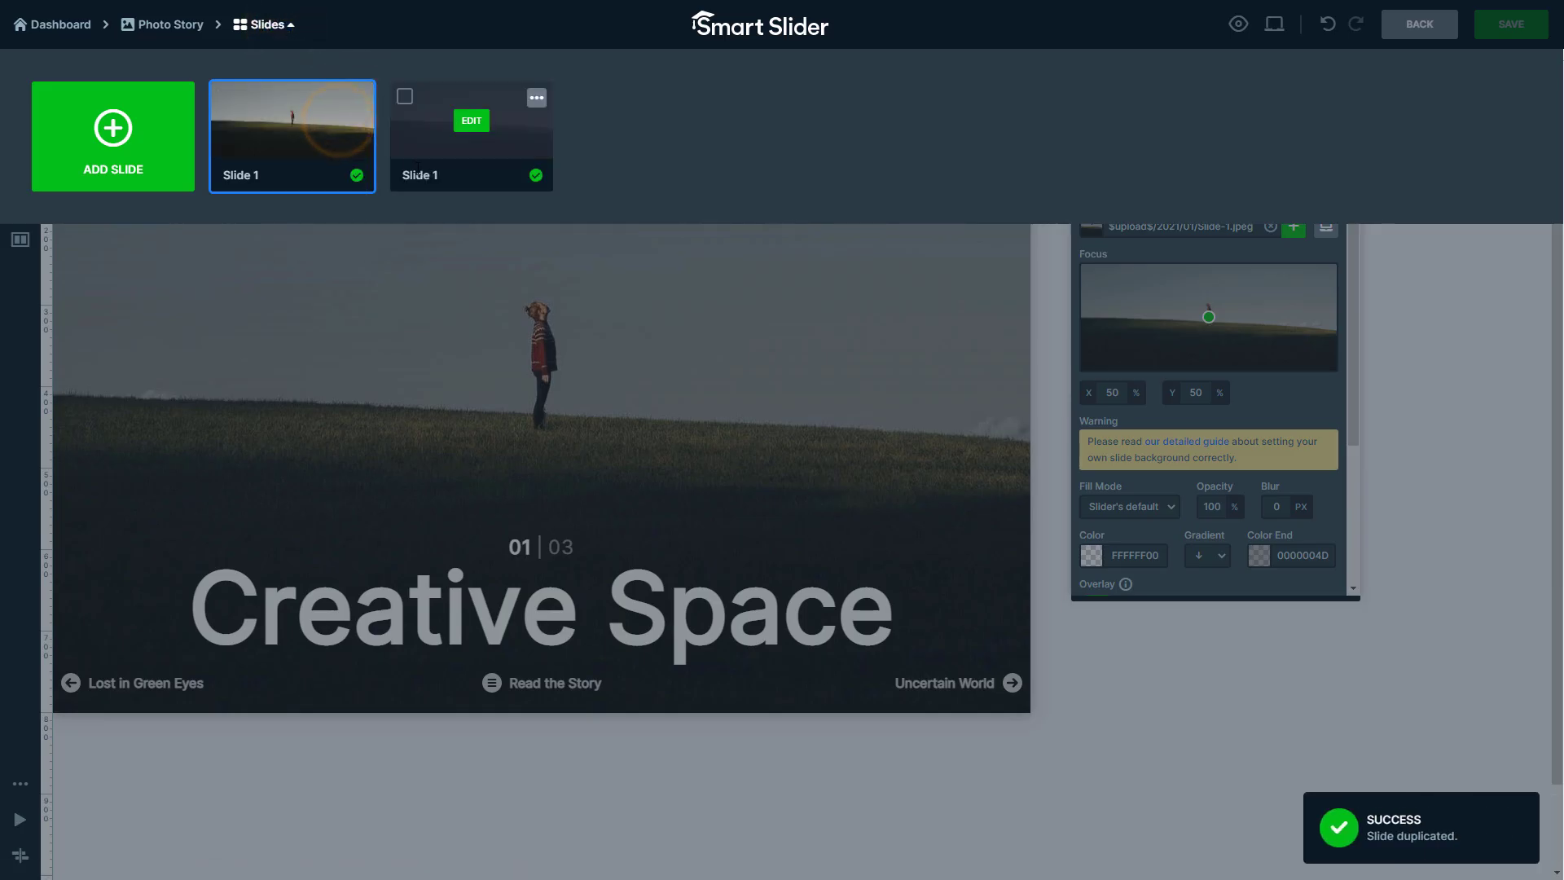
Rename the copy to 'Slide 2' and open it for editing
{"action": "double_click", "coordinate": [434, 177]}
{"action": "key", "text": "BackSpace"}
{"action": "type", "text": "2"}
{"action": "key", "text": "Return"}
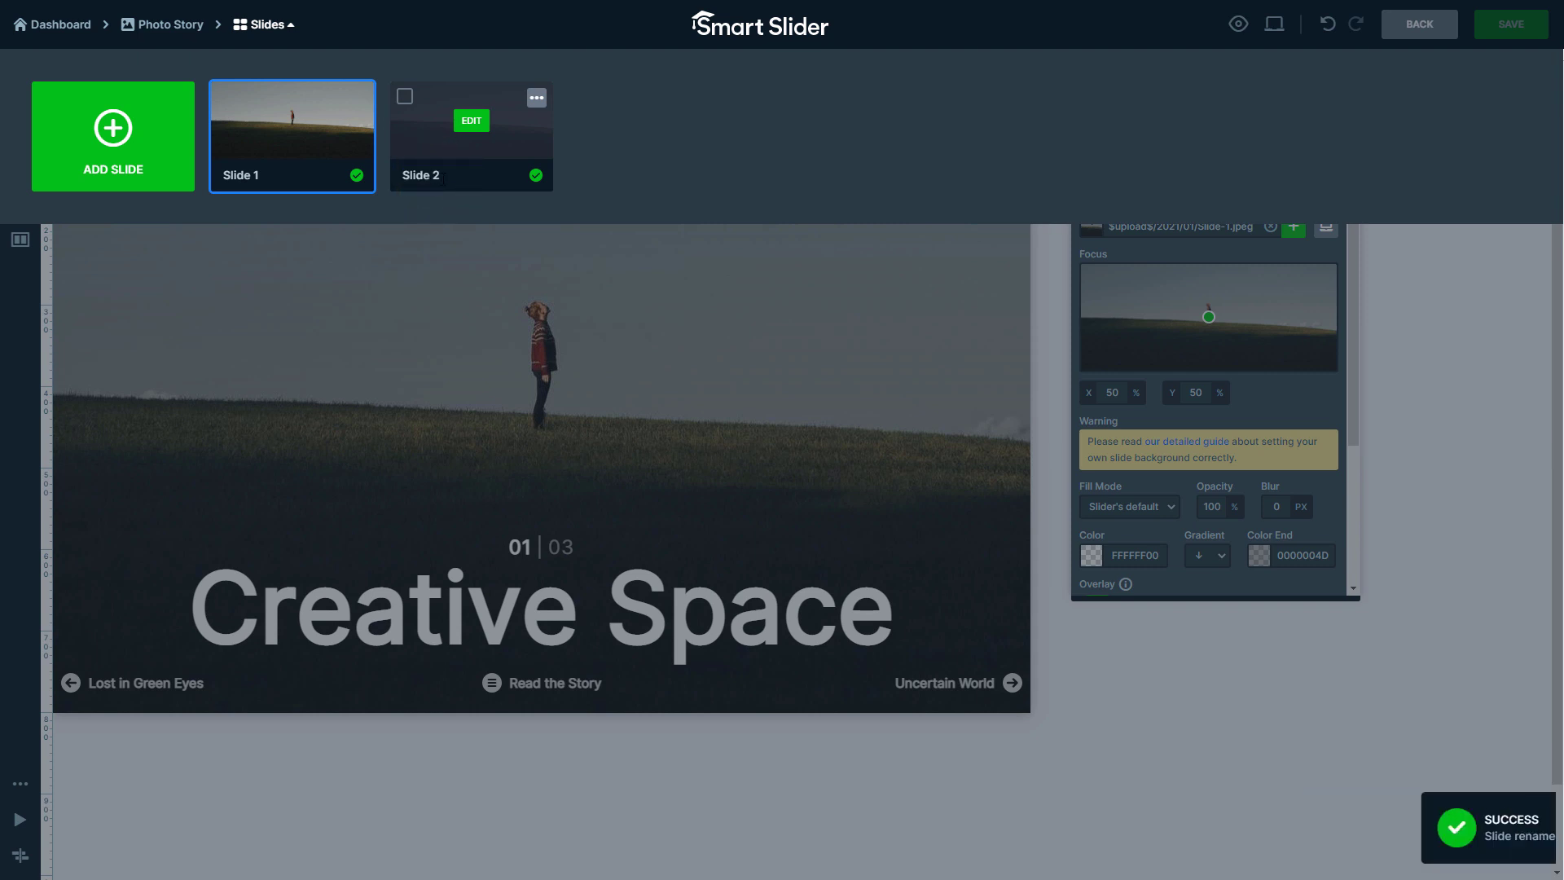
{"action": "left_click", "coordinate": [470, 122]}
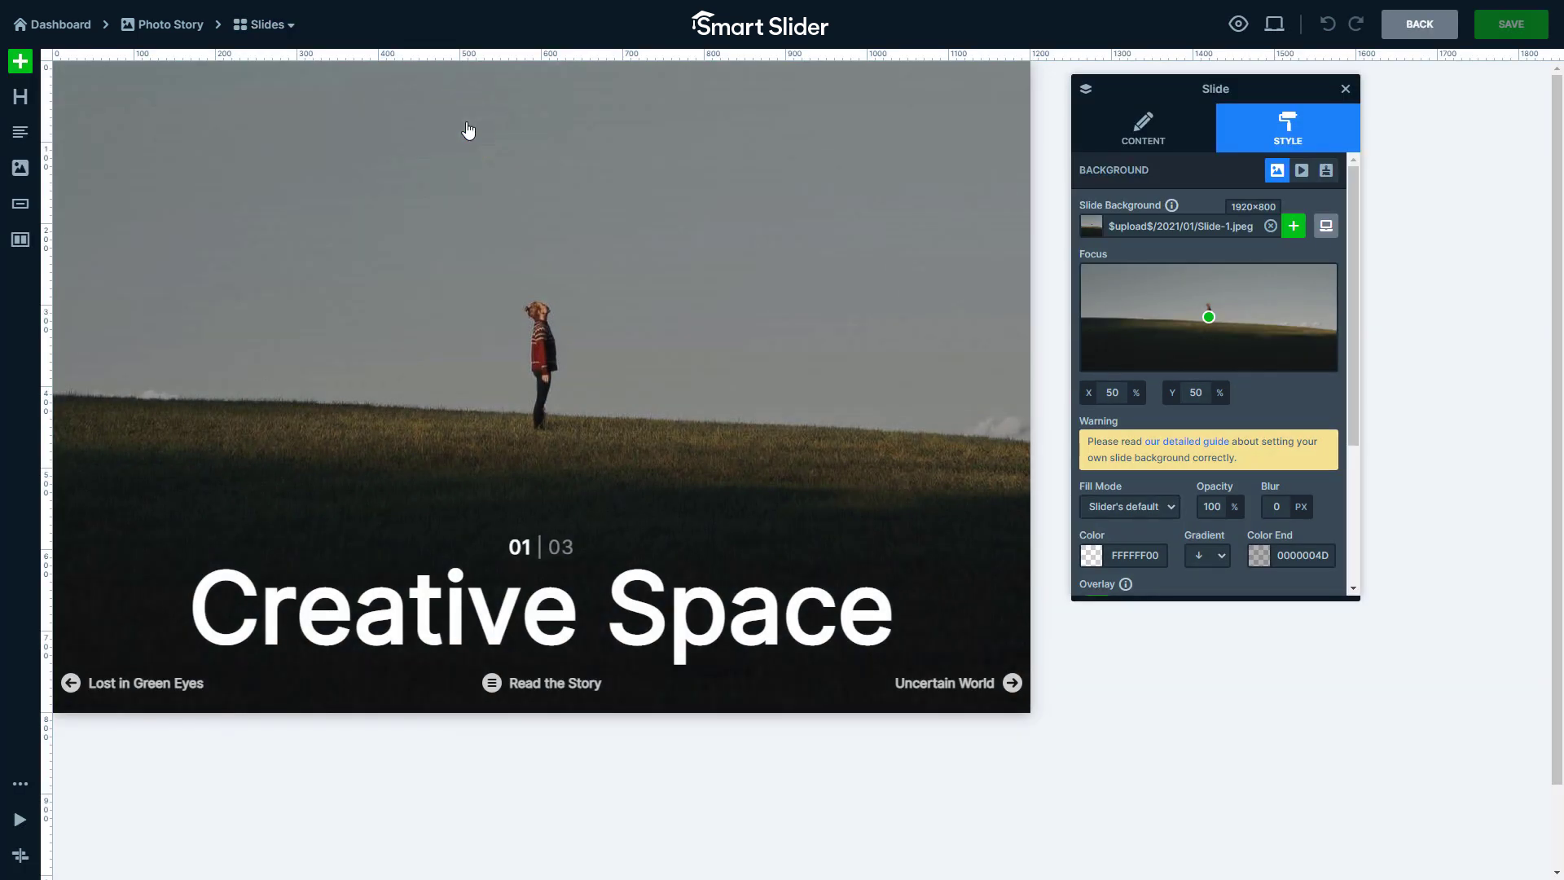
Set Slide 2's background to the mountain landscape image from the Media Library
{"action": "left_click", "coordinate": [1289, 229]}
{"action": "left_click", "coordinate": [623, 217]}
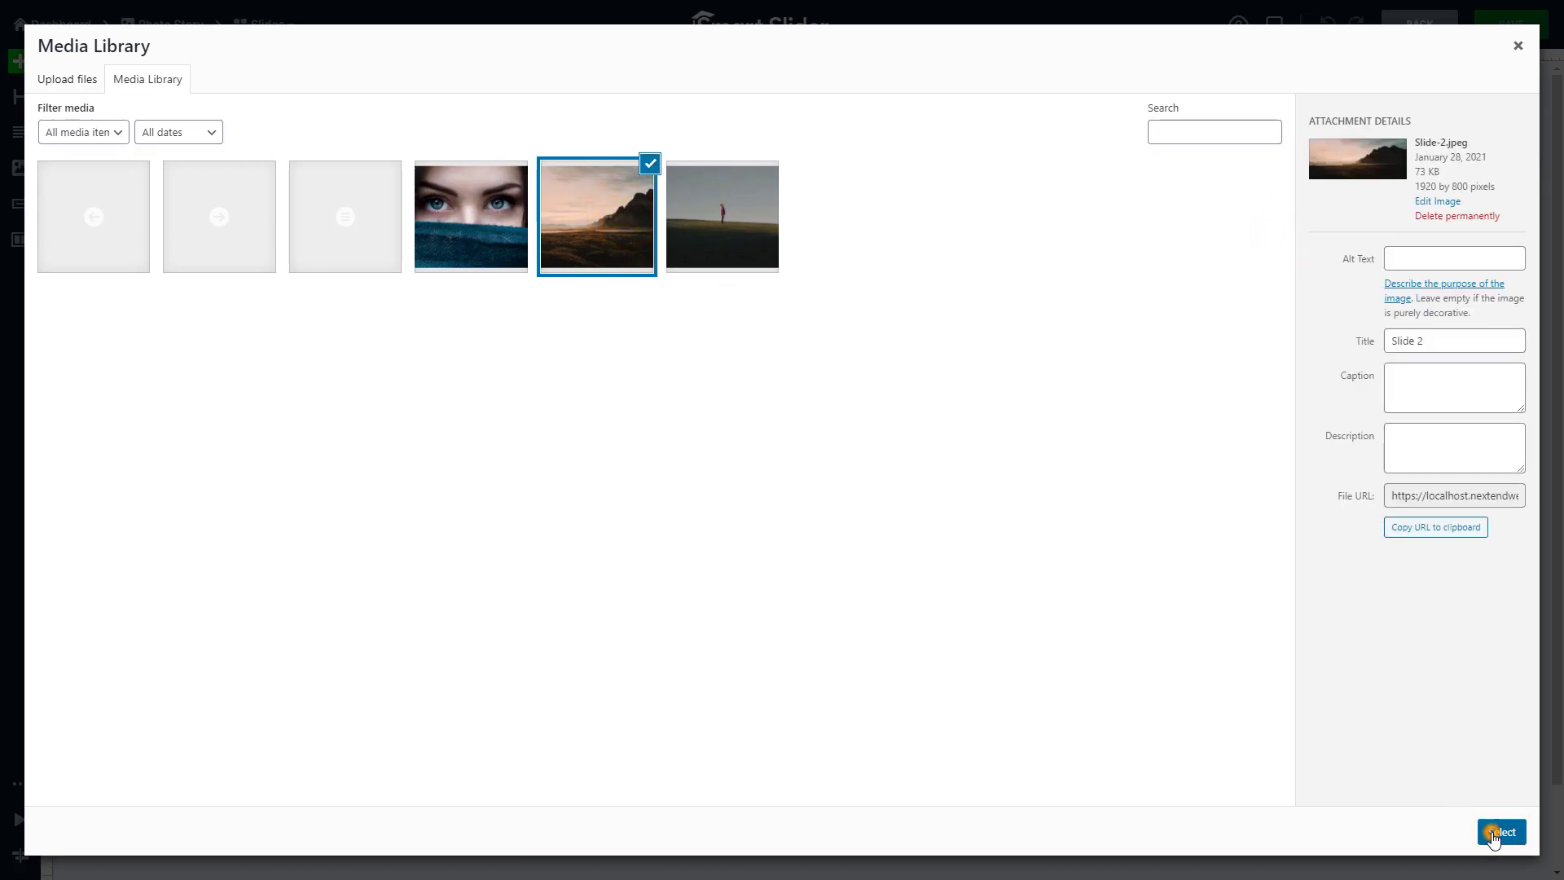
{"action": "left_click", "coordinate": [1497, 833]}
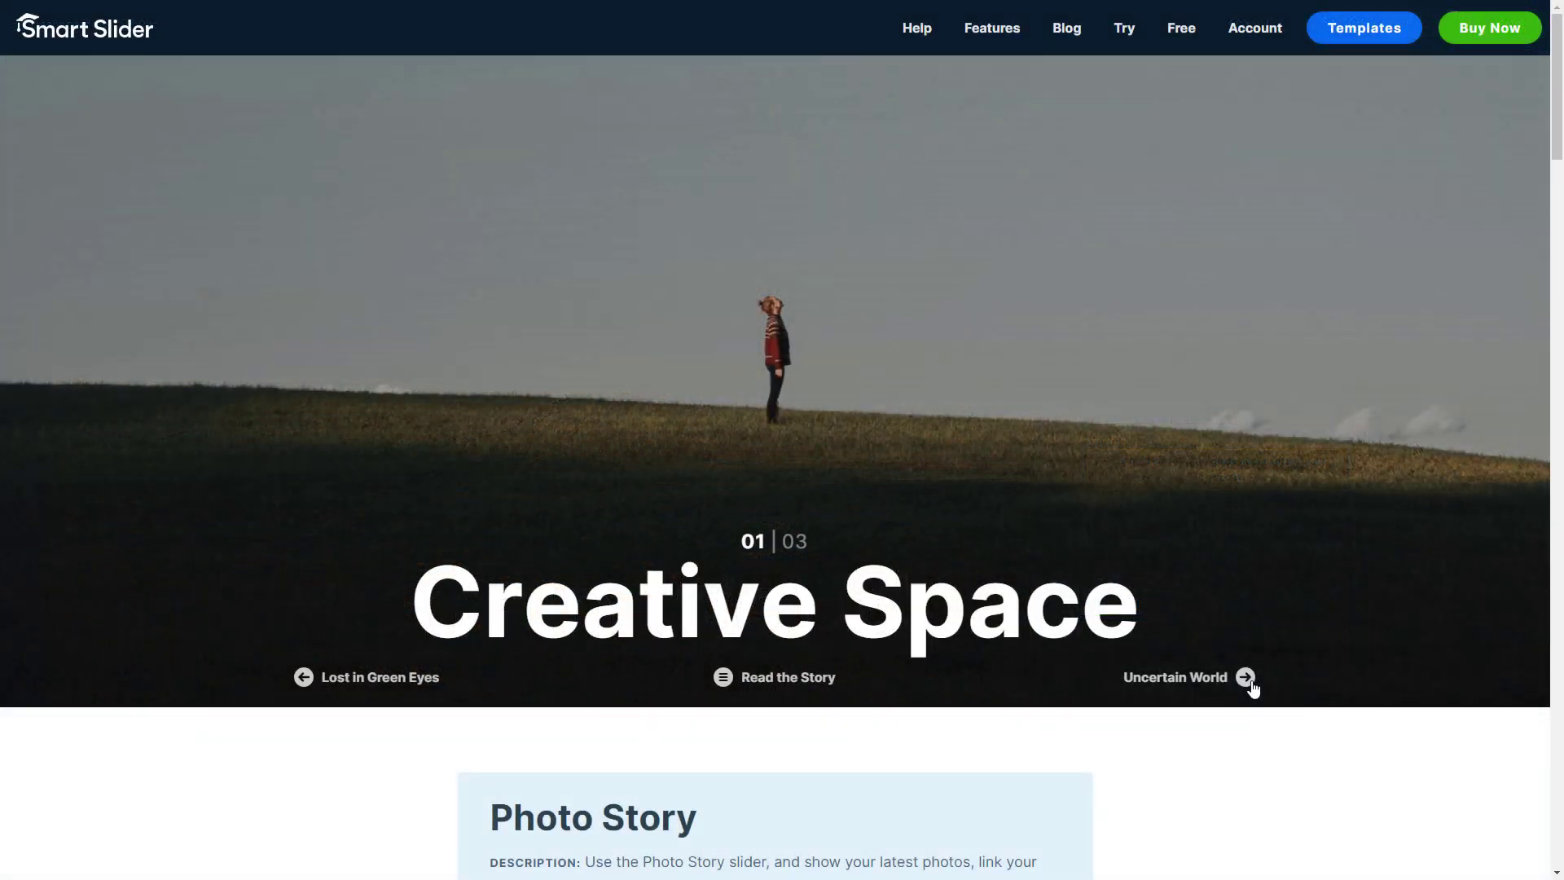
{"action": "left_click", "coordinate": [1246, 678]}
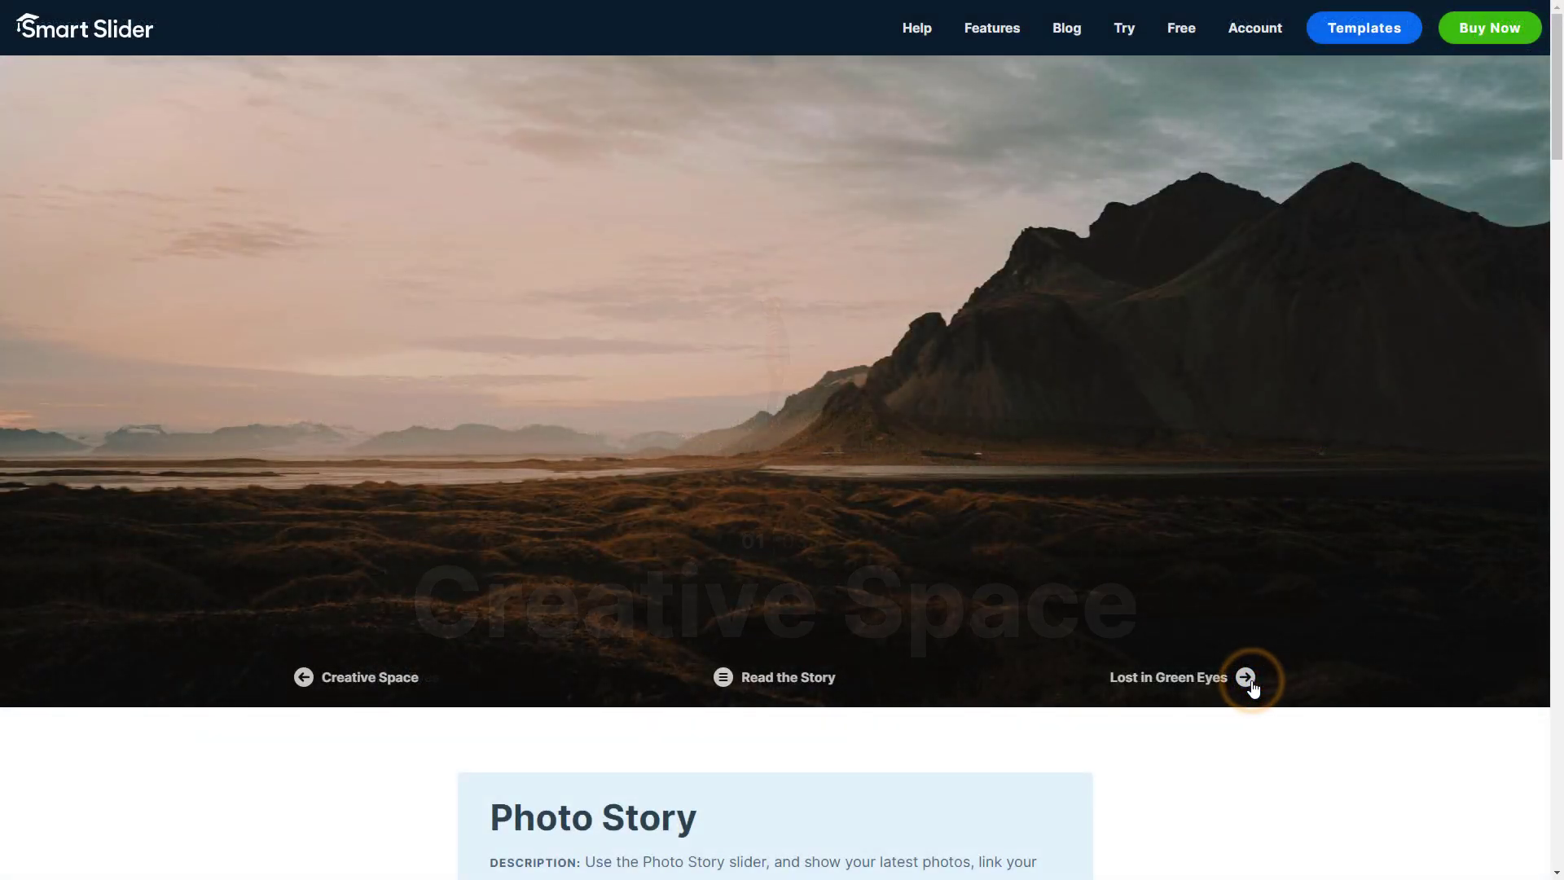
{"action": "left_click", "coordinate": [1251, 683]}
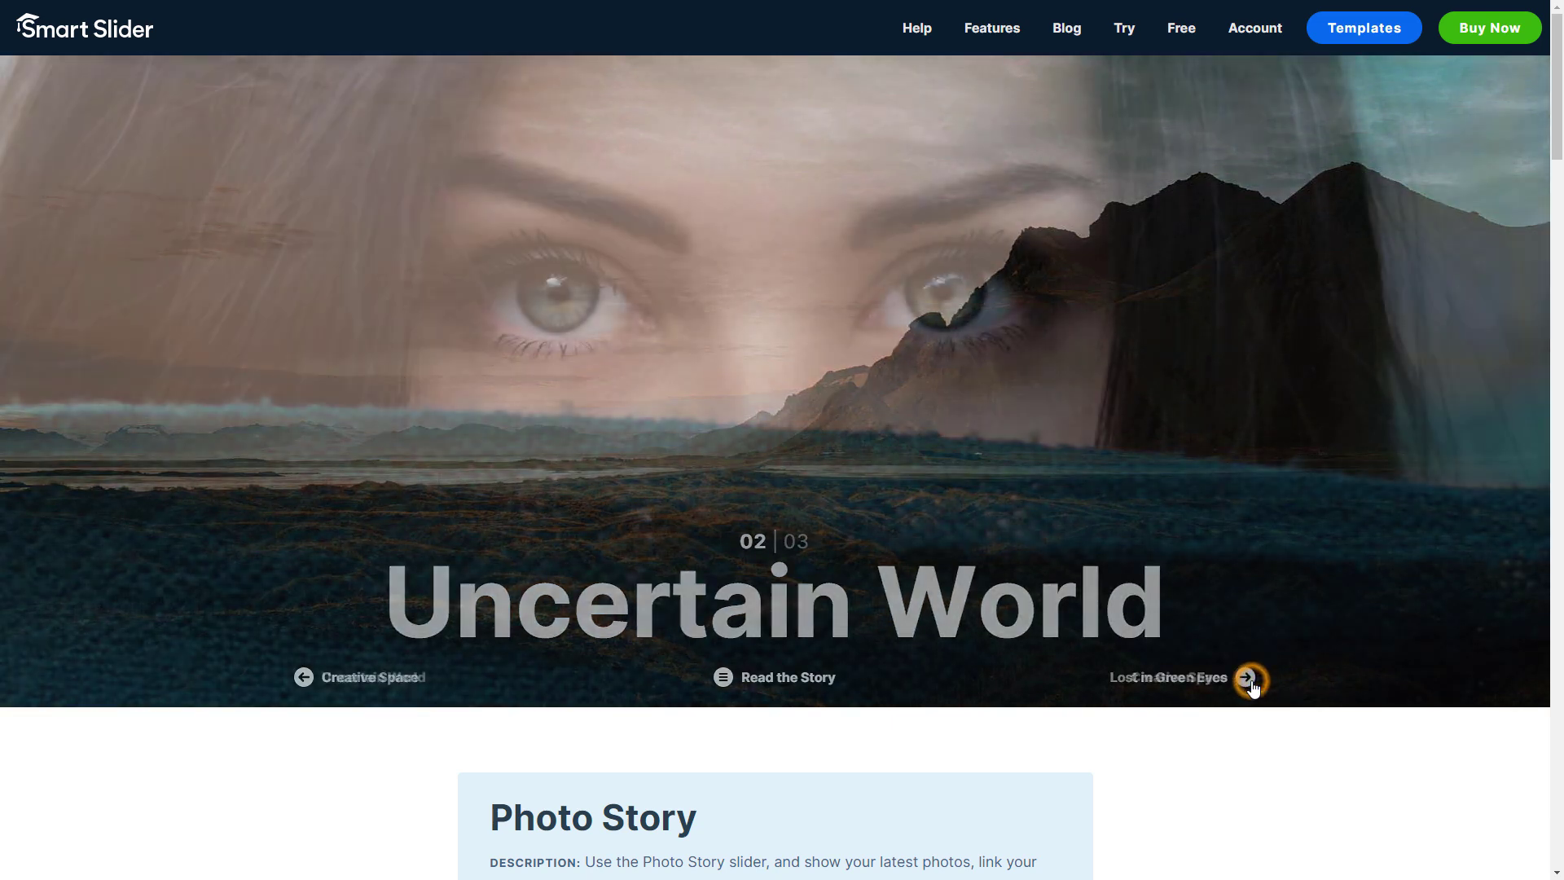
{"action": "left_click", "coordinate": [1250, 682]}
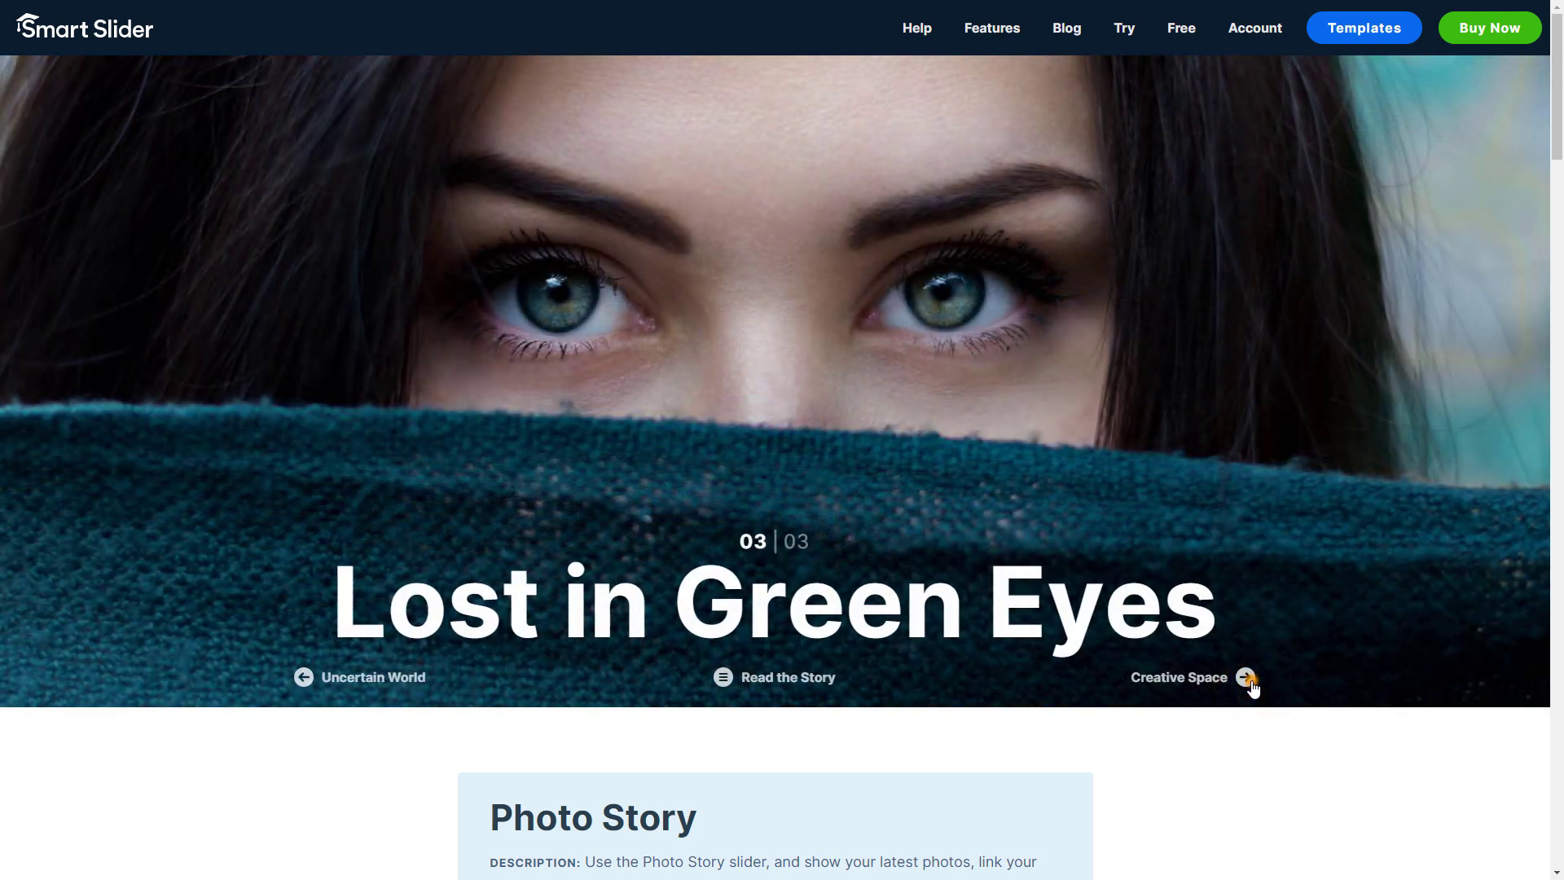